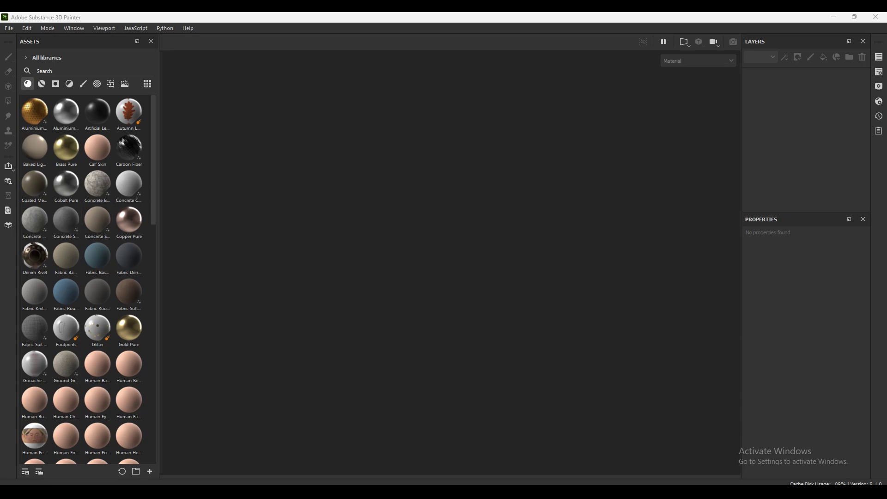
# Step: Start a new project with low.OBJ from the Desktop as the mesh
pyautogui.click(9, 28)
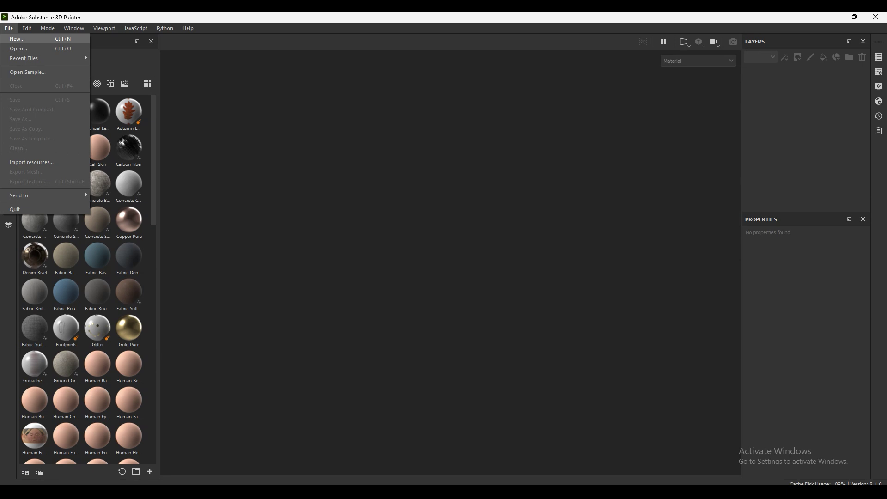
pyautogui.click(28, 39)
pyautogui.click(536, 150)
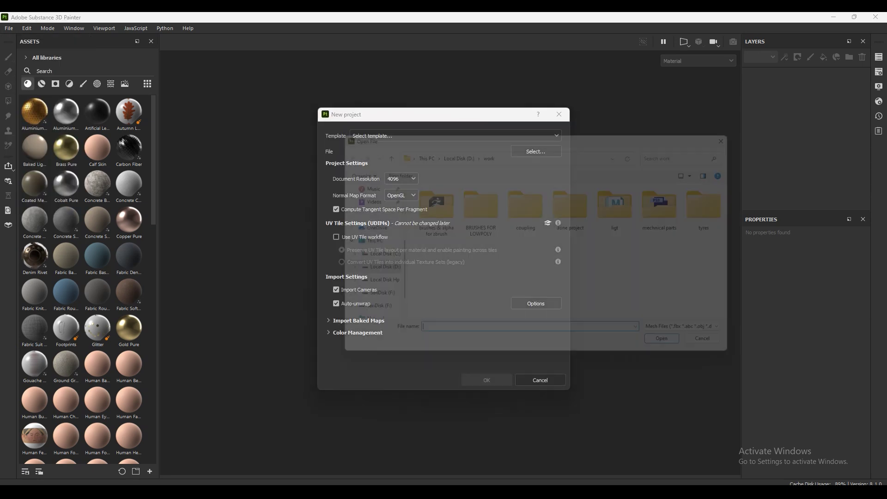
pyautogui.scroll(2, 356, 227)
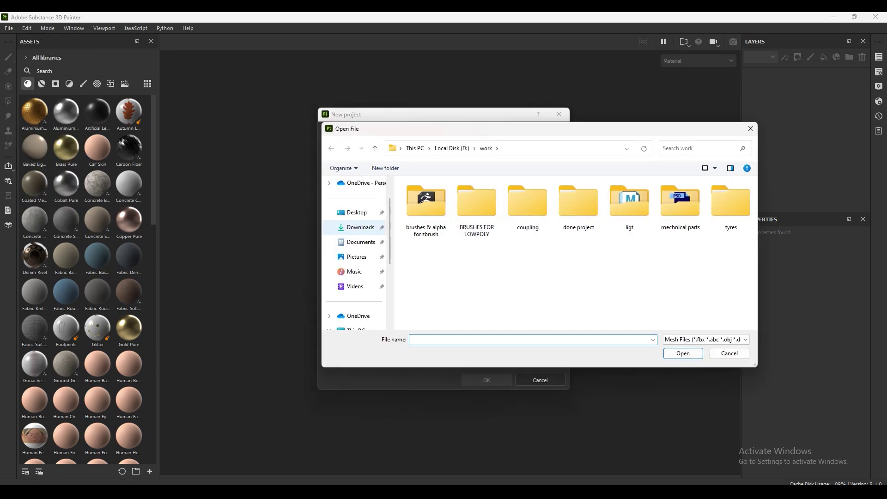
pyautogui.click(357, 212)
pyautogui.doubleClick(426, 266)
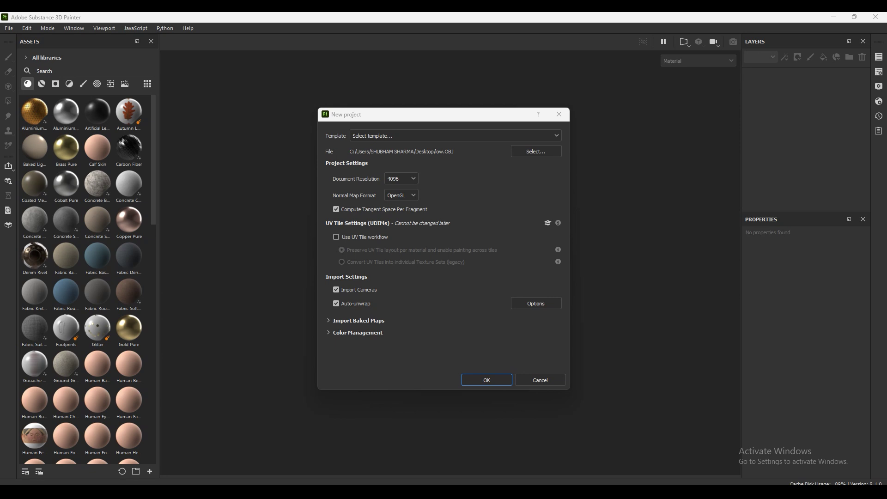
# Step: Import D:/work/bake_normal.psd as a baked map and create the project
pyautogui.click(358, 320)
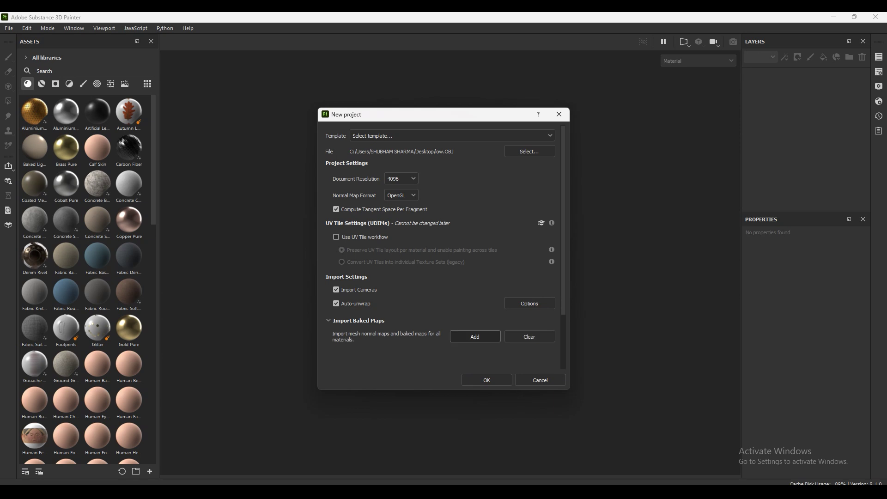
pyautogui.click(481, 336)
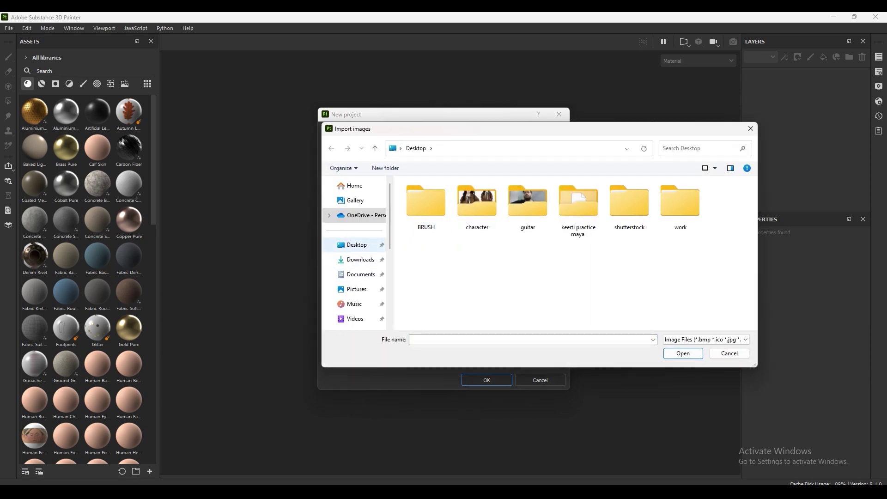
pyautogui.doubleClick(680, 202)
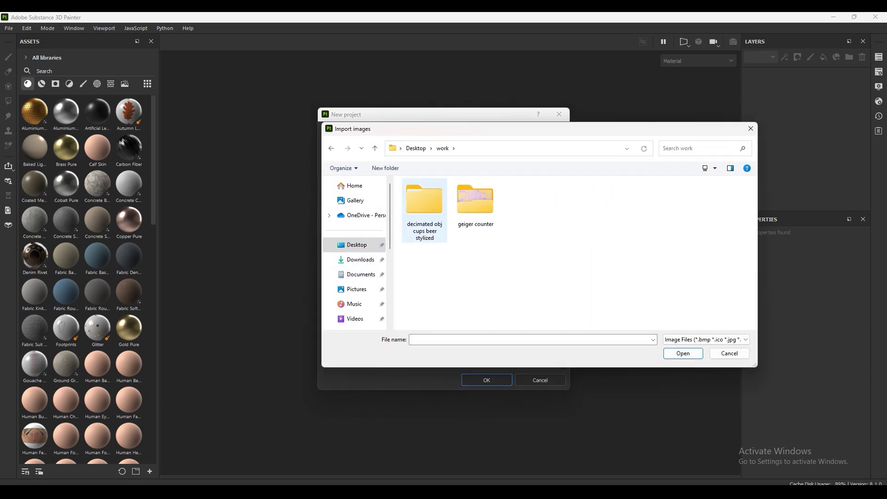
pyautogui.scroll(-3, 355, 286)
pyautogui.click(364, 257)
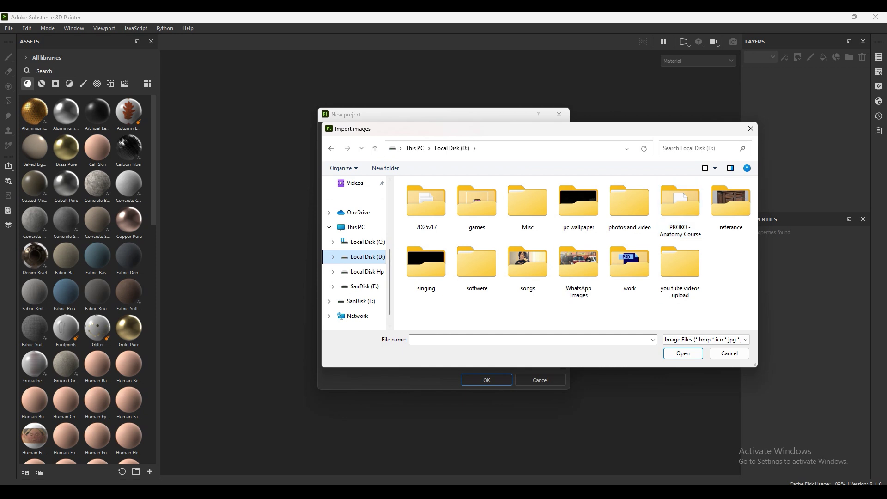
pyautogui.doubleClick(629, 263)
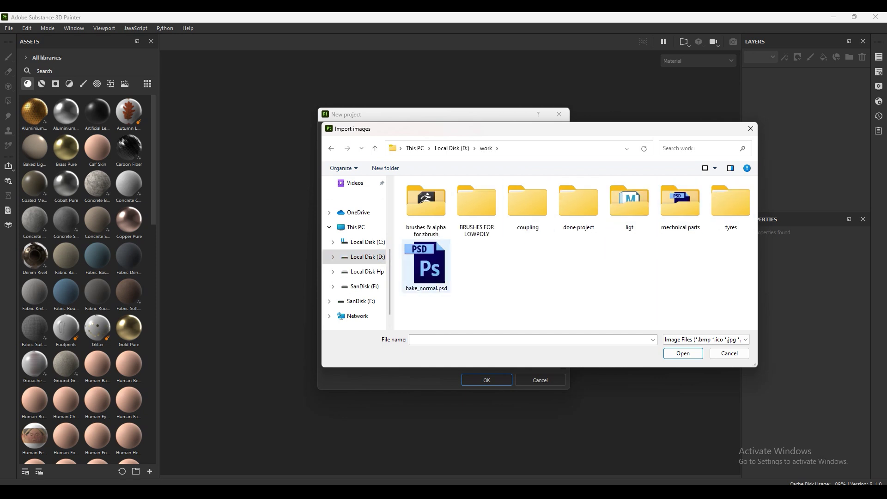
pyautogui.doubleClick(426, 265)
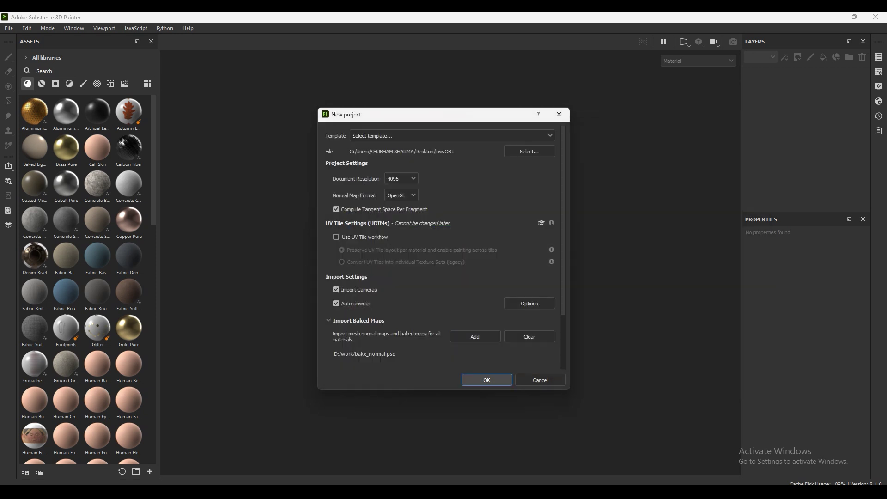
pyautogui.click(486, 379)
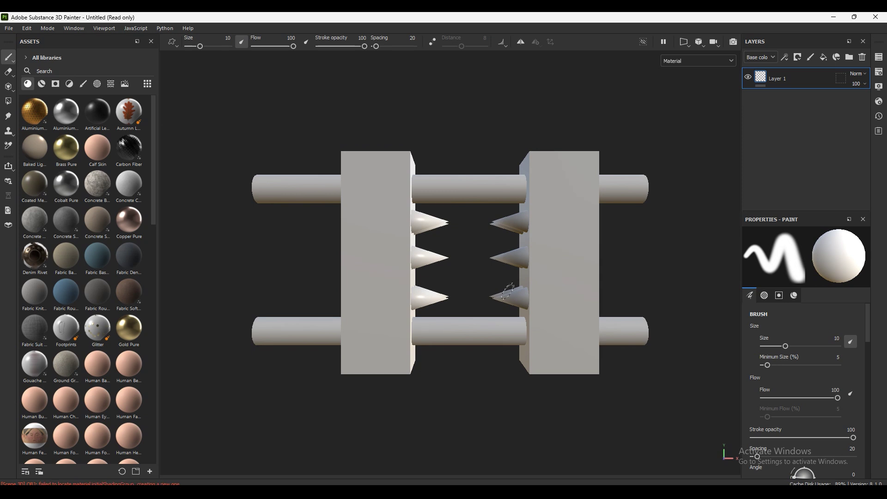
# Step: Delete the default Layer 1 and browse the asset tabs back to Materials
pyautogui.moveTo(494, 273)
pyautogui.keyDown('alt'); pyautogui.mouseDown()
pyautogui.moveTo(531, 270)
pyautogui.moveTo(504, 266)
pyautogui.moveTo(536, 260)
pyautogui.mouseUp(); pyautogui.keyUp('alt')
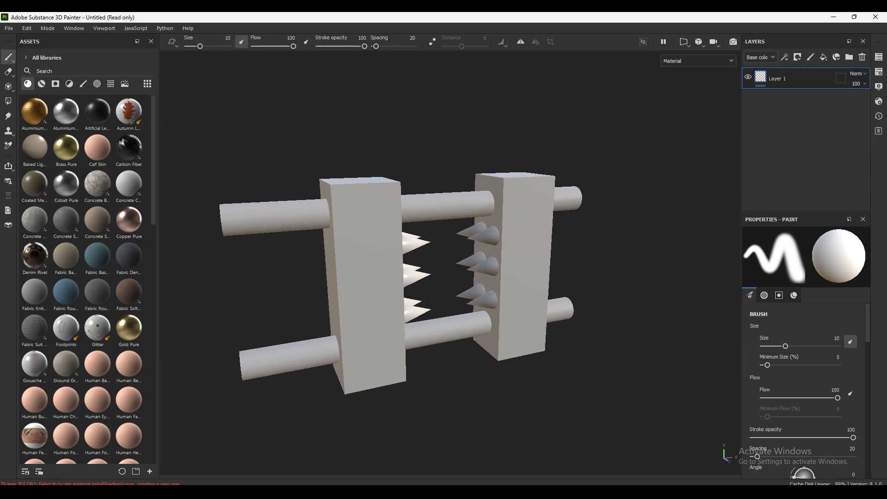
pyautogui.click(862, 56)
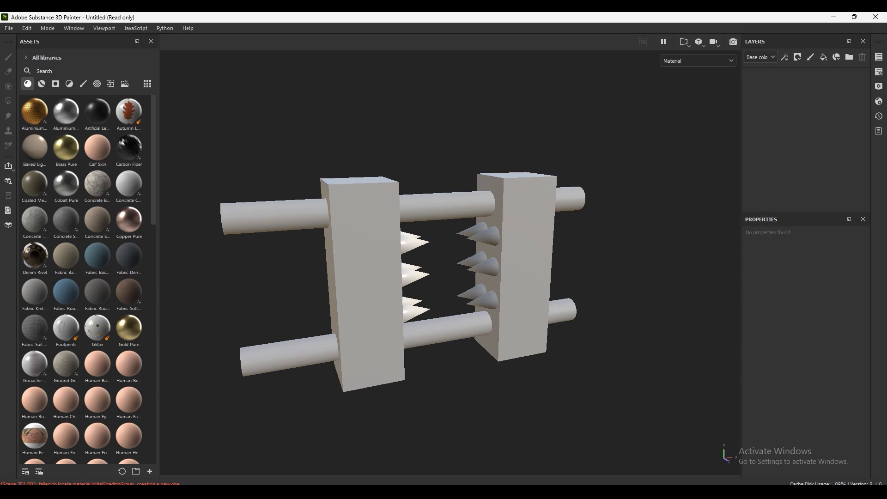
pyautogui.click(56, 83)
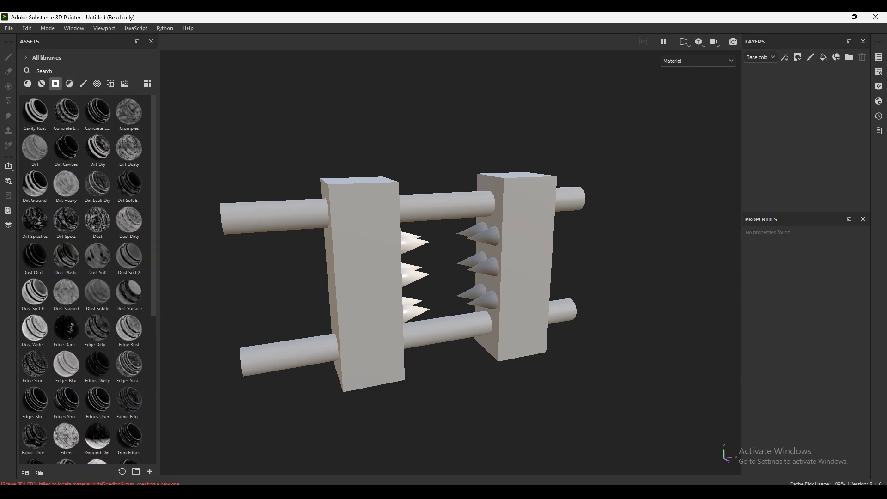
pyautogui.click(111, 84)
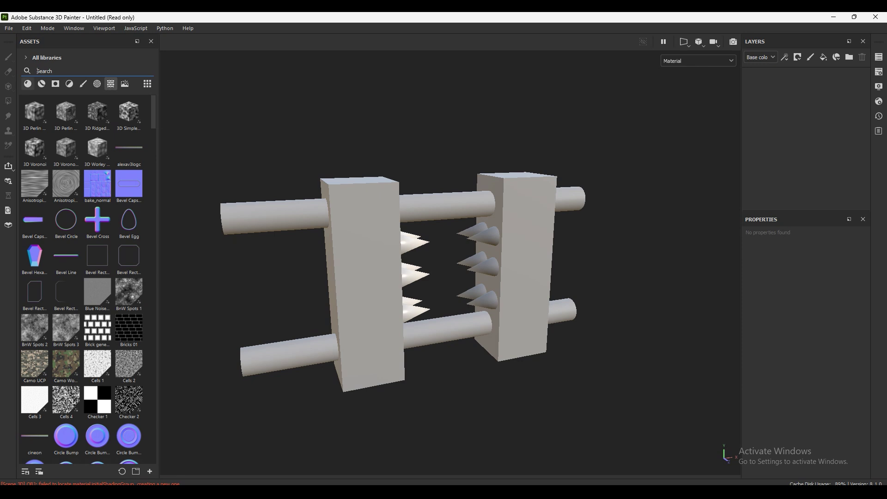
pyautogui.click(28, 84)
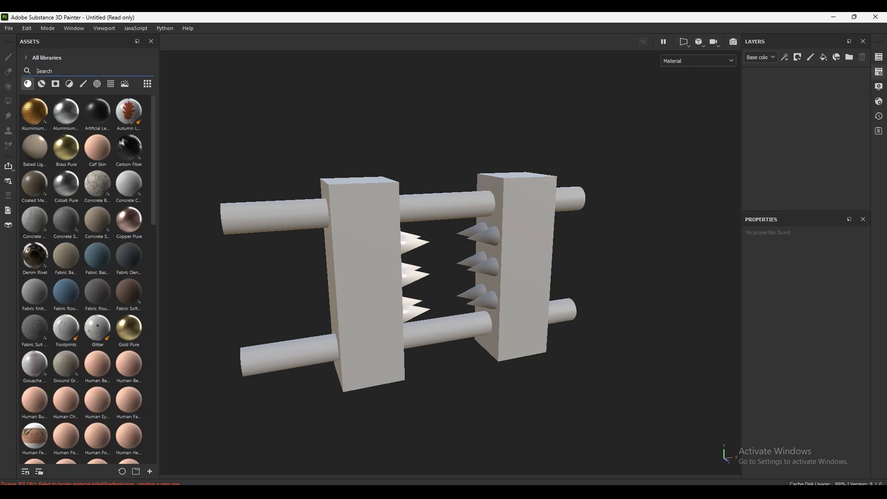
# Step: Add two layer folders named wood and metal
pyautogui.click(849, 56)
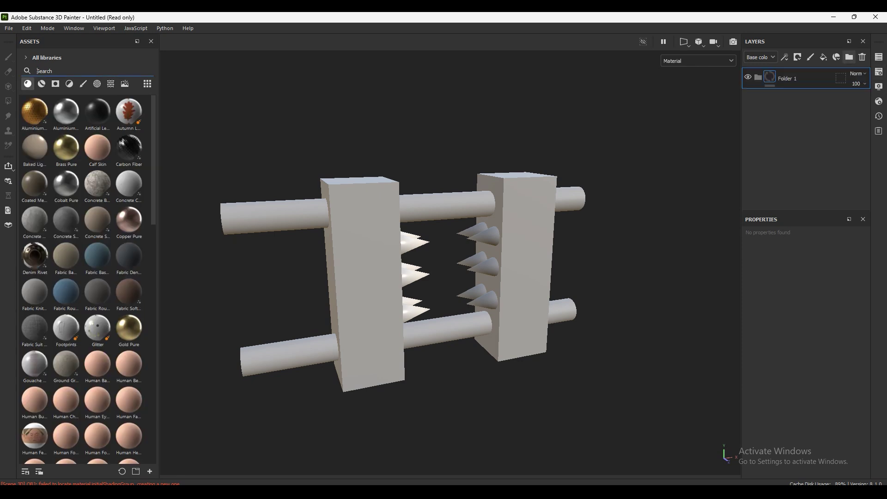
pyautogui.write('wood')
pyautogui.press('Return')
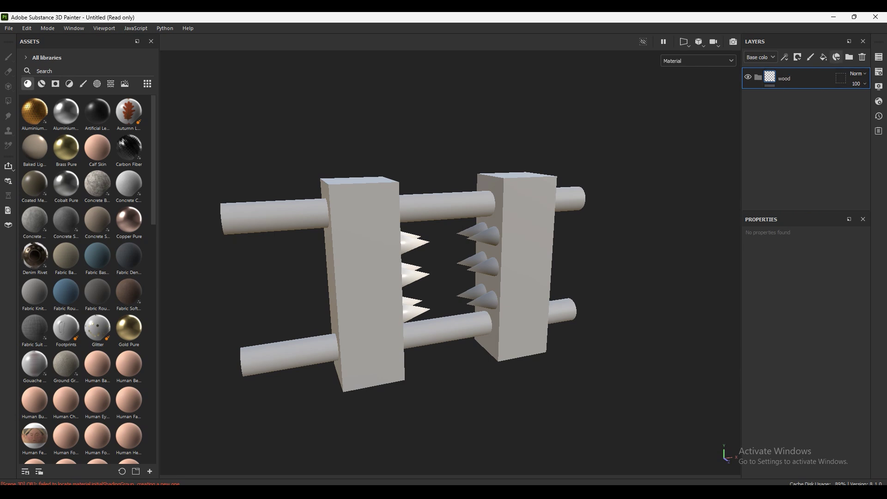
pyautogui.click(849, 57)
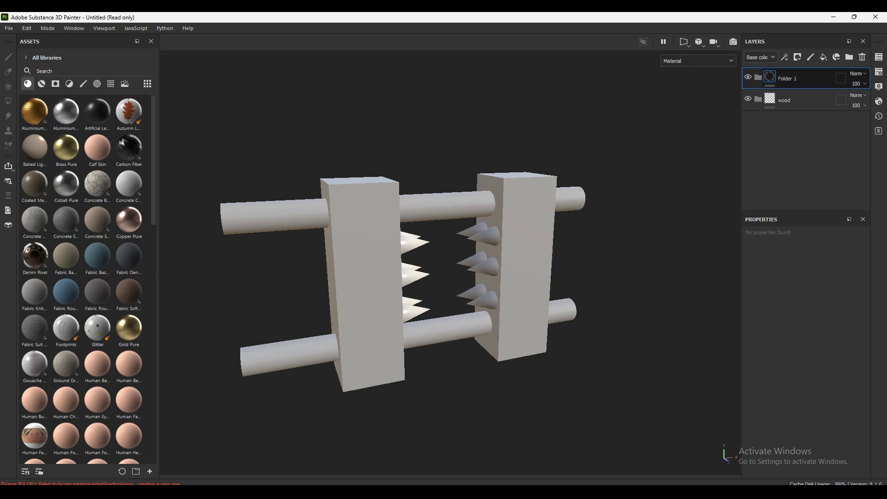
pyautogui.press('F2')
pyautogui.write('metal')
pyautogui.press('Return')
# Step: Add a black mask to both the metal and wood folders
pyautogui.rightClick(747, 79)
pyautogui.click(784, 98)
pyautogui.rightClick(748, 98)
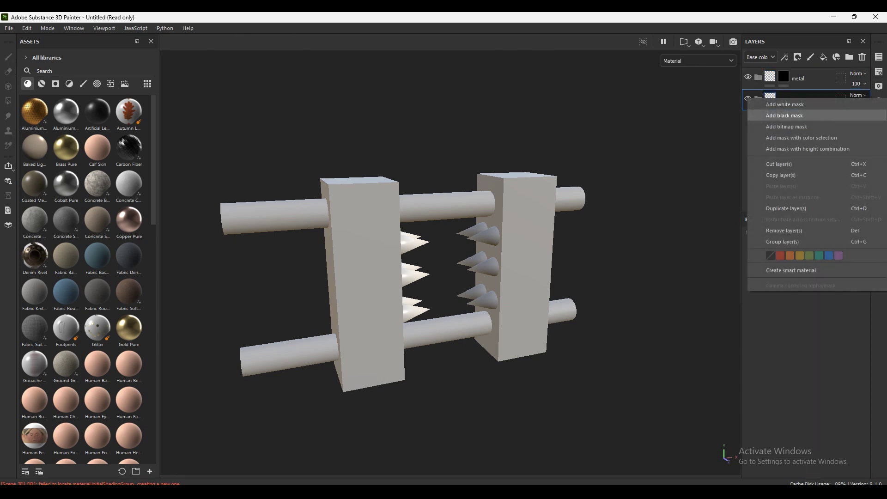
pyautogui.click(785, 115)
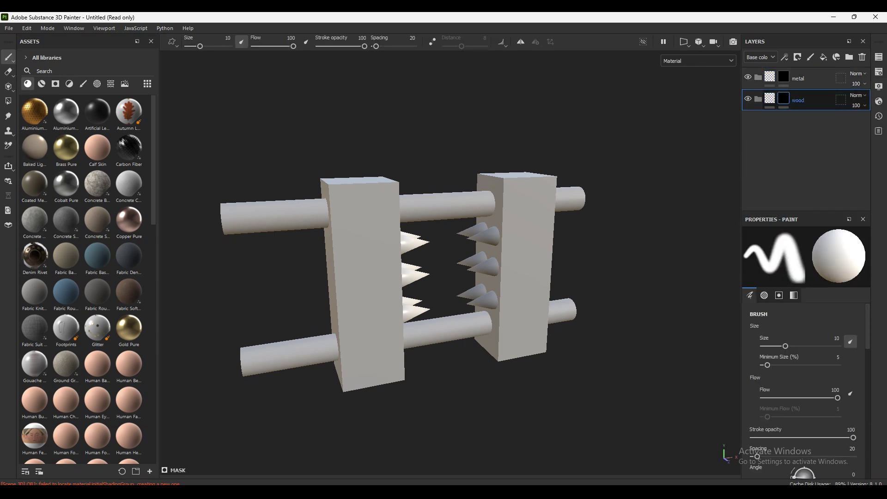
# Step: Add a fill layer named base and show the Texture Set Settings
pyautogui.click(823, 57)
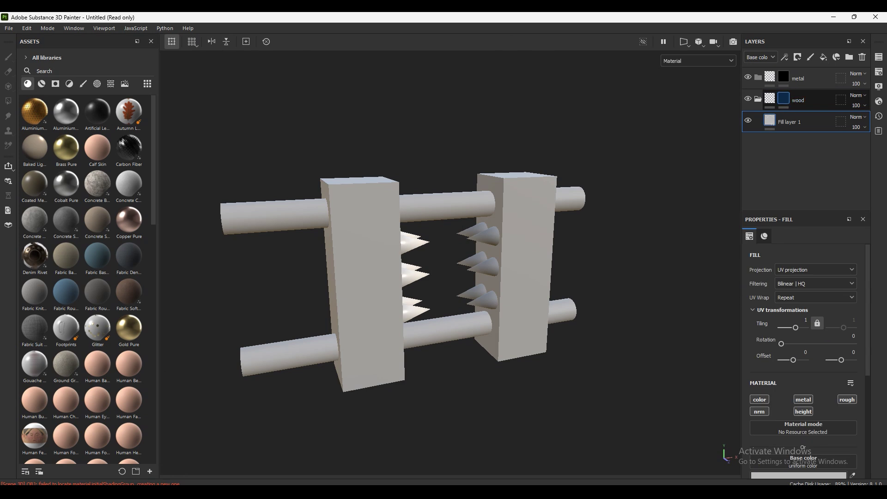
pyautogui.doubleClick(789, 121)
pyautogui.write('base')
pyautogui.press('Return')
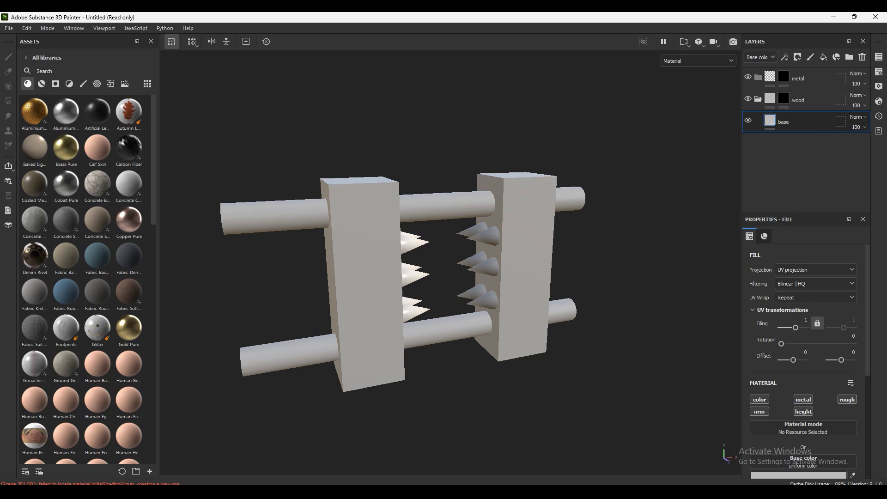
pyautogui.click(879, 86)
pyautogui.scroll(-3, 777, 231)
# Step: Assign bake_normal as the Normal map; bake settings exclude Normal and ID, output 4096
pyautogui.click(776, 285)
pyautogui.click(767, 315)
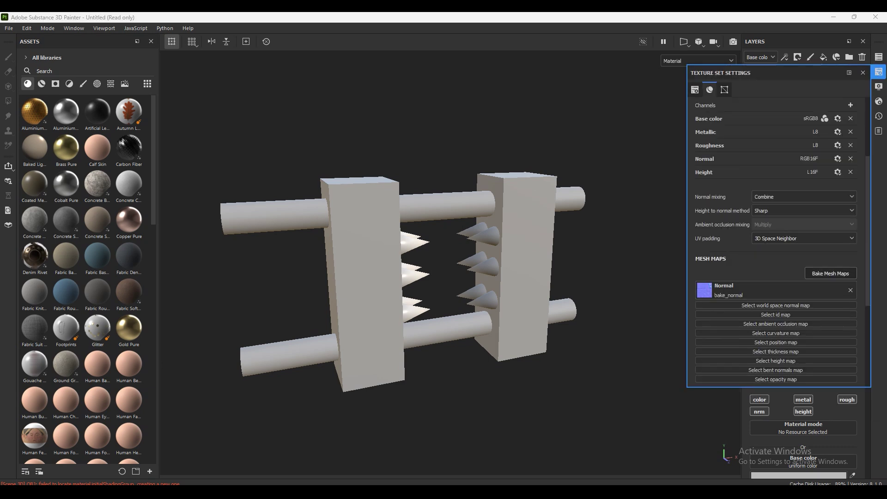
pyautogui.click(830, 273)
pyautogui.click(293, 181)
pyautogui.click(293, 207)
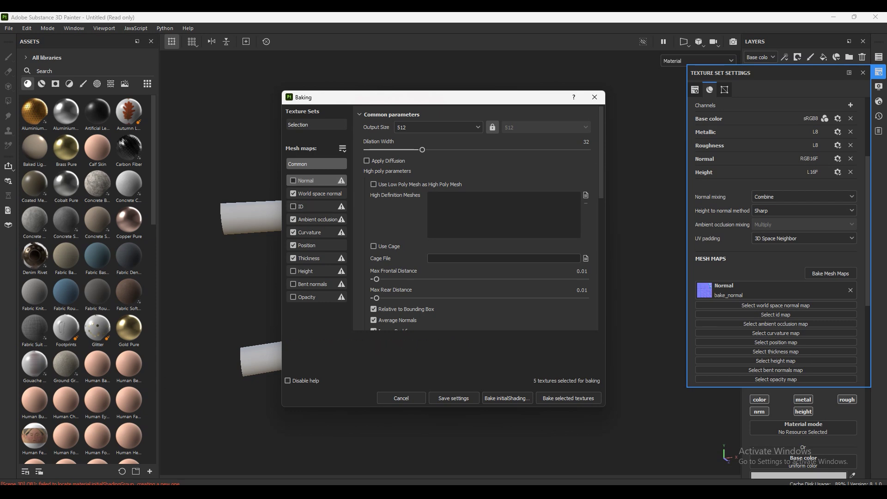
pyautogui.click(438, 127)
pyautogui.click(416, 204)
# Step: Bake the selected mesh maps and dismiss the finished message
pyautogui.click(568, 398)
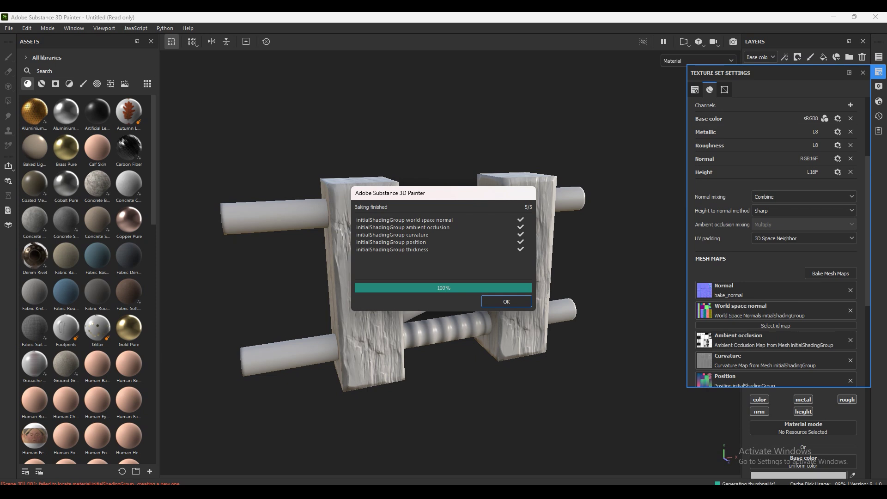
pyautogui.press('Return')
pyautogui.scroll(1, 434, 268)
pyautogui.scroll(1, 434, 268)
pyautogui.scroll(2, 434, 268)
pyautogui.scroll(1, 435, 268)
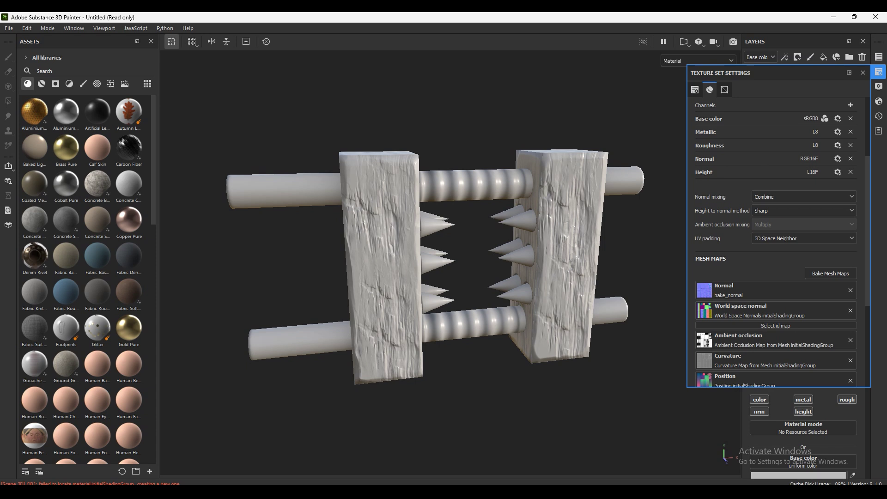
# Step: Mesh-fill the metal folder's mask white on both rods
pyautogui.click(863, 73)
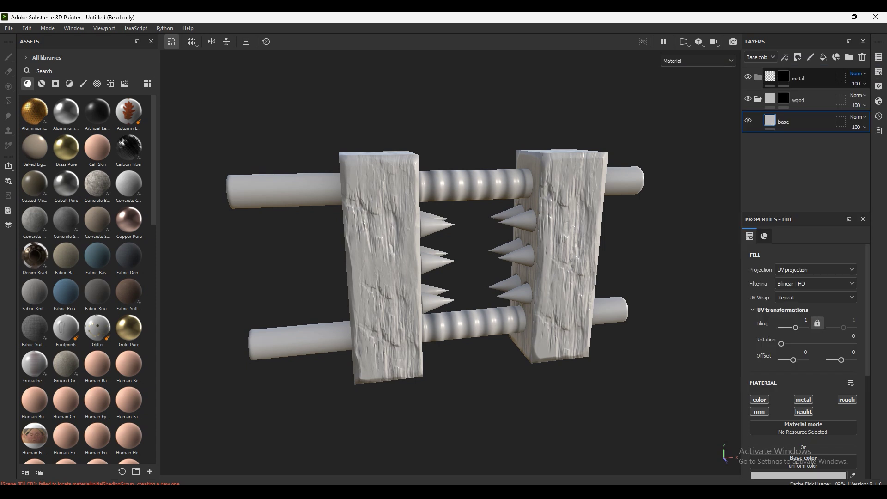
pyautogui.keyDown('alt'); pyautogui.click(783, 77); pyautogui.keyUp('alt')
pyautogui.click(9, 101)
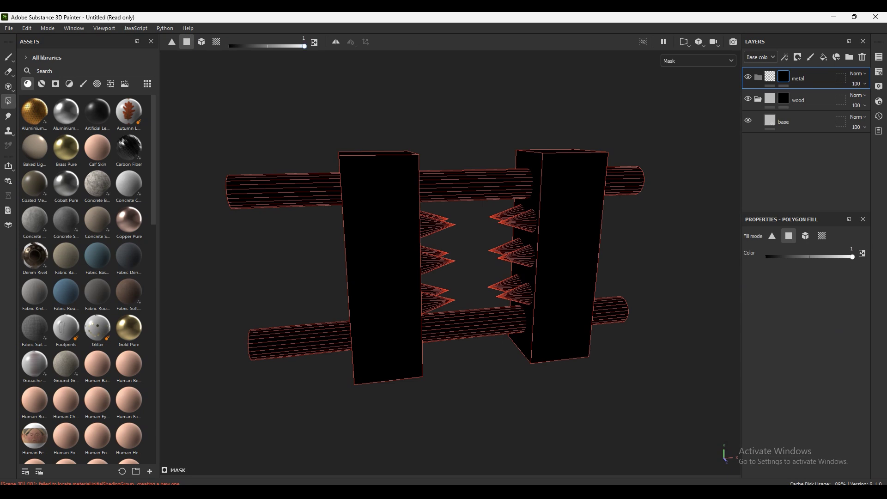
pyautogui.click(284, 190)
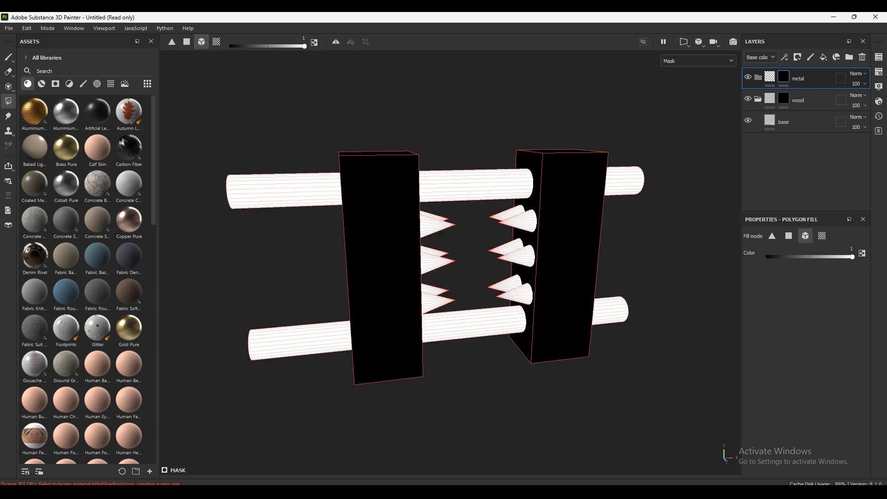
pyautogui.keyDown('alt'); pyautogui.moveTo(444, 259); pyautogui.dragTo(457, 258); pyautogui.keyUp('alt')
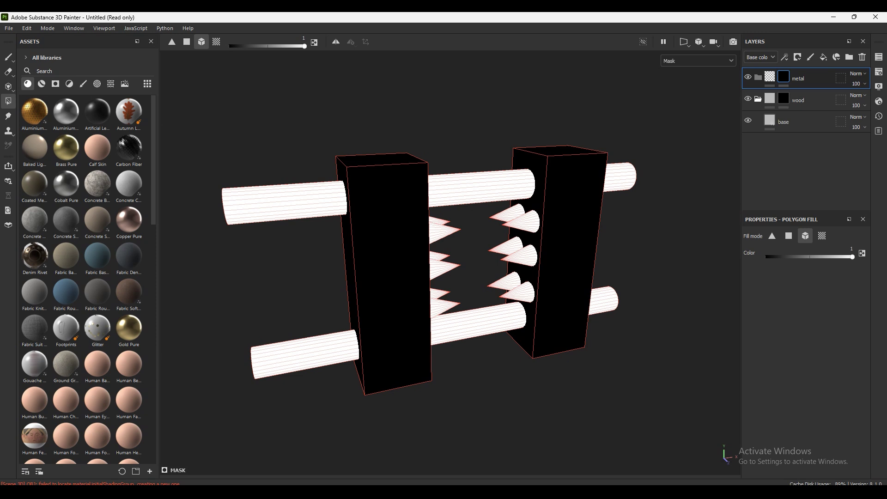
# Step: Add a test fill layer named base in the metal folder, then delete it
pyautogui.click(770, 77)
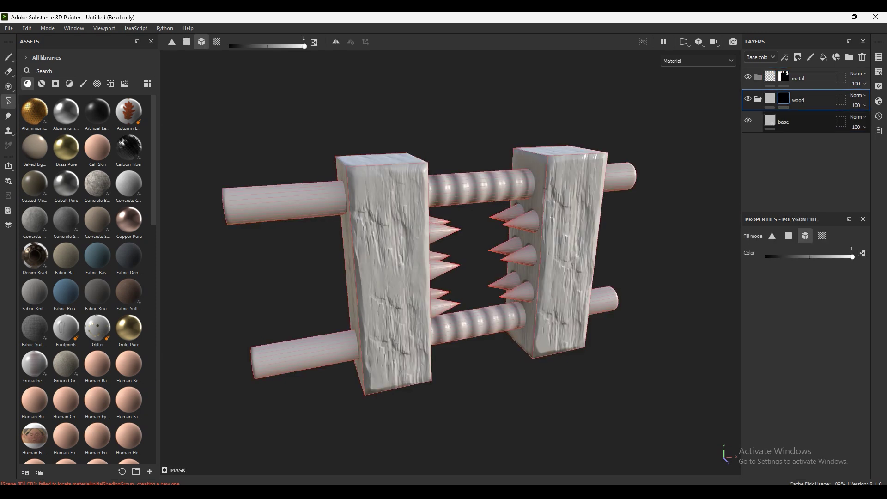
pyautogui.click(794, 121)
pyautogui.click(798, 79)
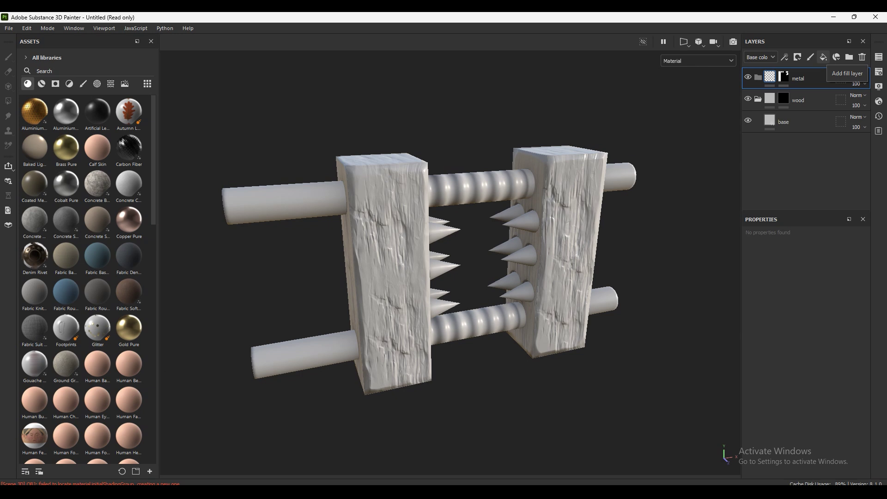
pyautogui.click(823, 57)
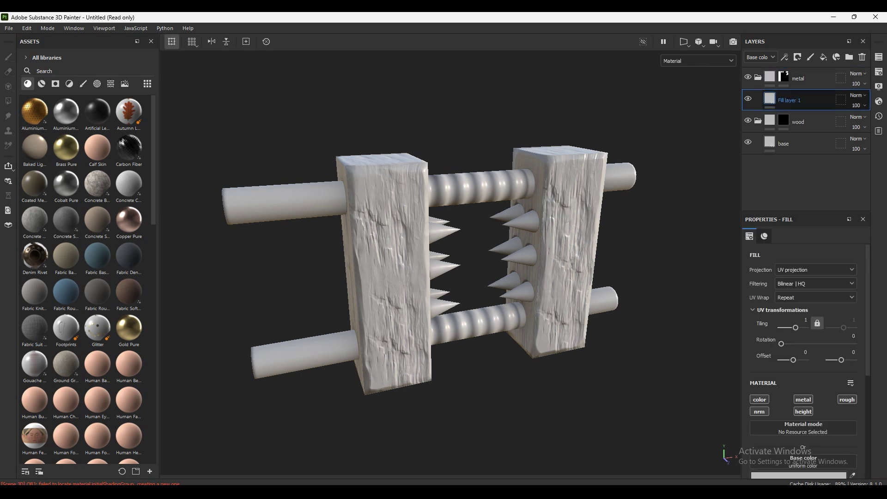
pyautogui.press('F2')
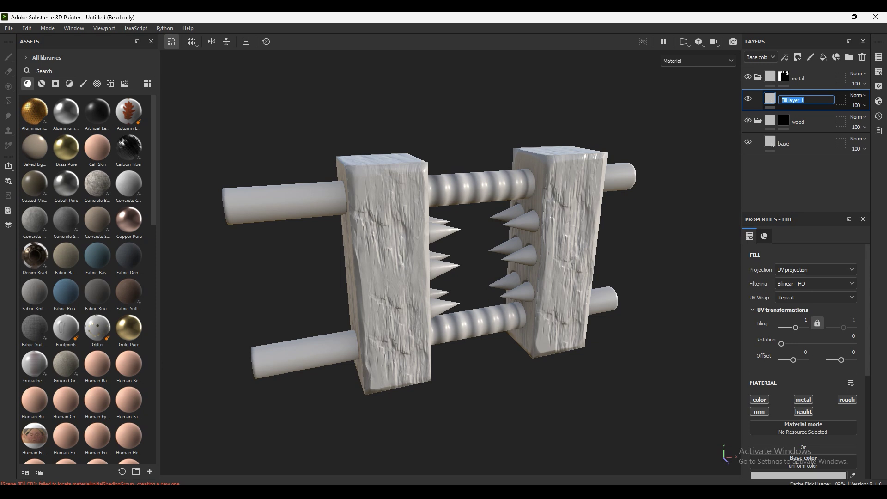
pyautogui.write('base')
pyautogui.press('Return')
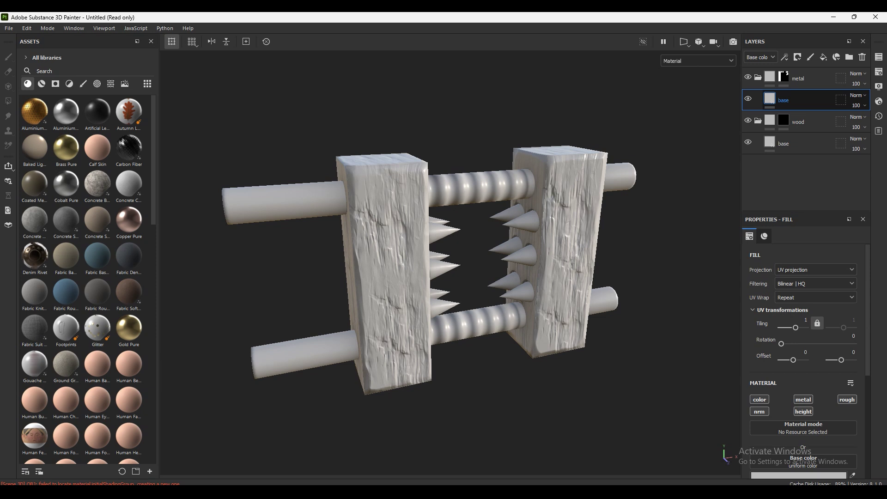
pyautogui.press('Return')
pyautogui.press('F2')
pyautogui.press('Delete')
# Step: Add Wood Rough as a fill layer between the metal and wood folders
pyautogui.press('4')
pyautogui.scroll(-10, 87, 277)
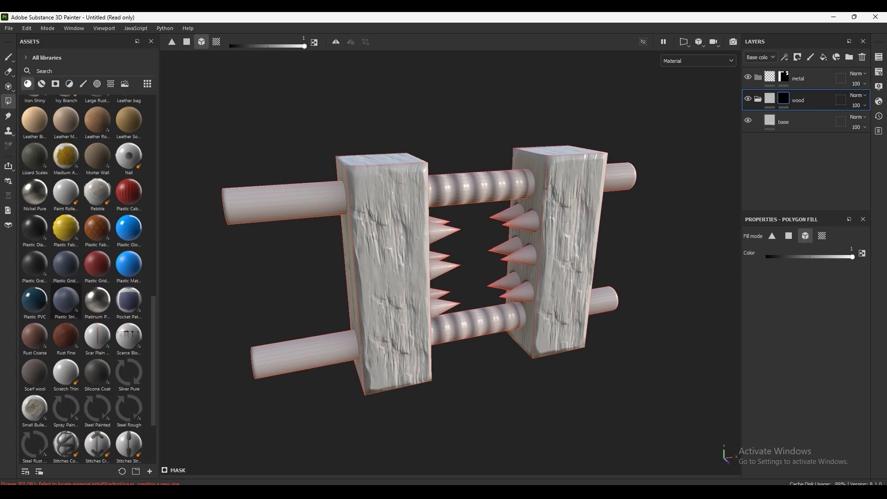
pyautogui.scroll(-3, 66, 300)
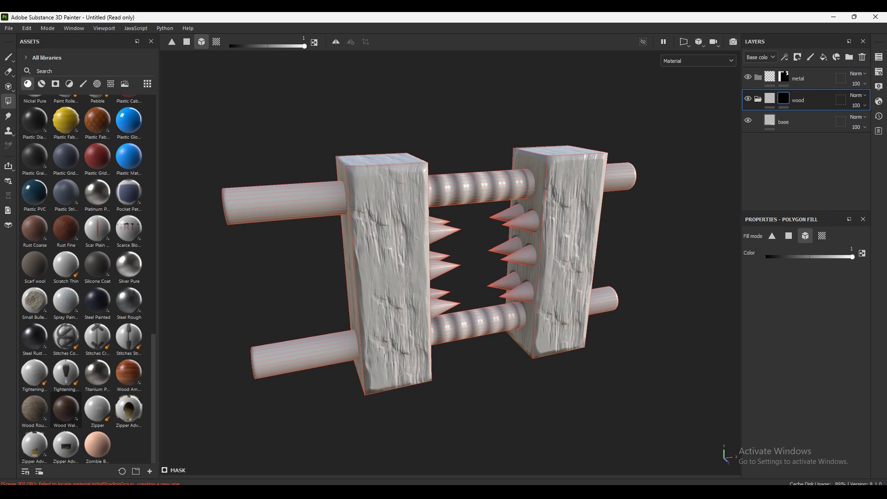
pyautogui.click(34, 409)
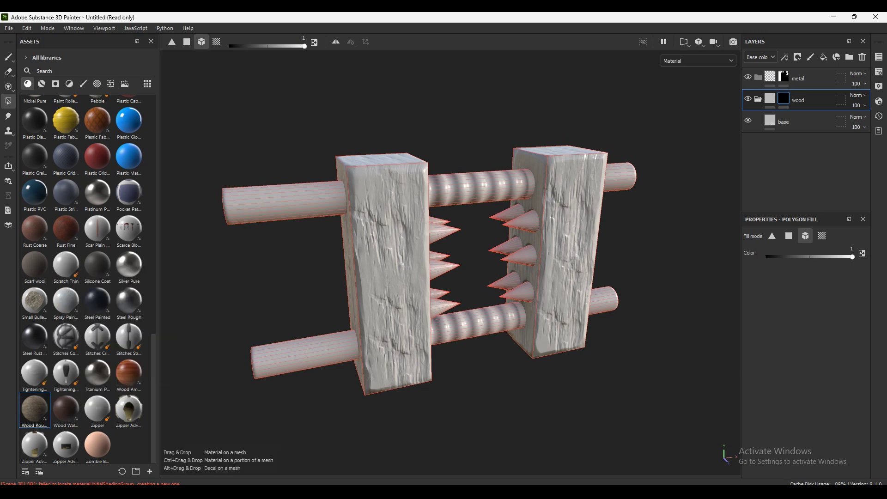
pyautogui.moveTo(35, 409); pyautogui.dragTo(806, 89)
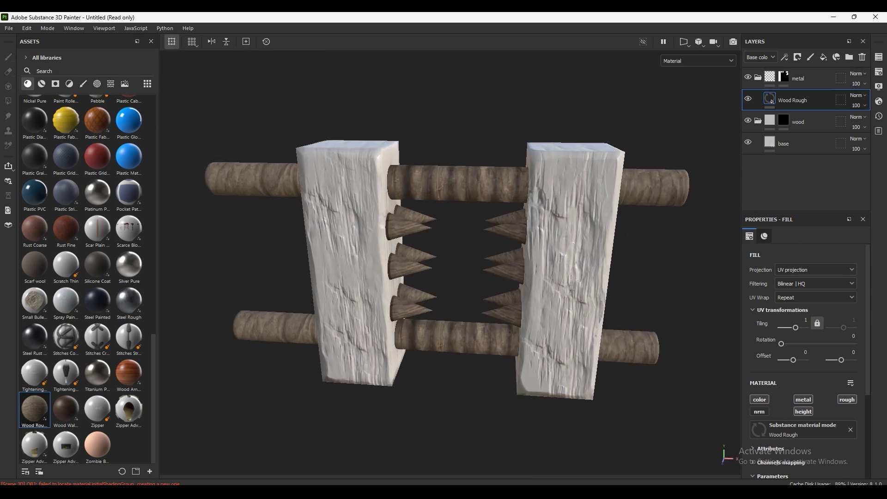
# Step: Set the metal mask to black polygon fill, then select Wood Rough and view the left side
pyautogui.click(784, 77)
pyautogui.press('4')
pyautogui.press('x')
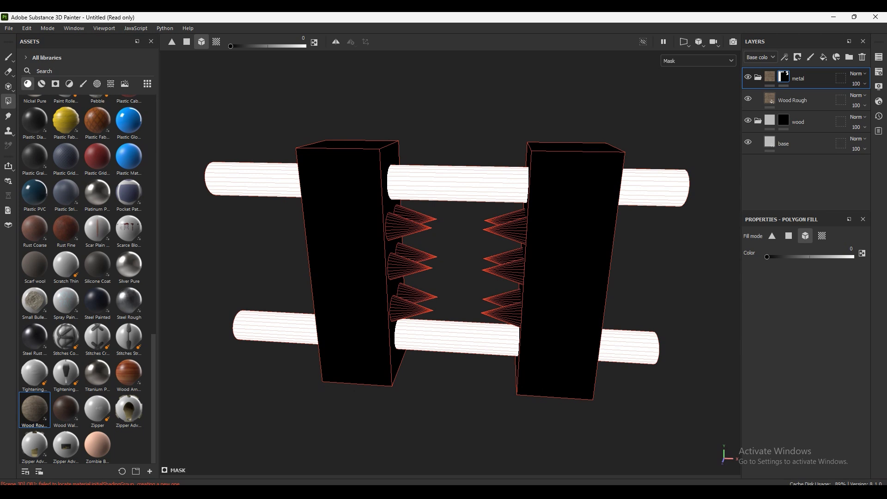
pyautogui.scroll(2, 444, 258)
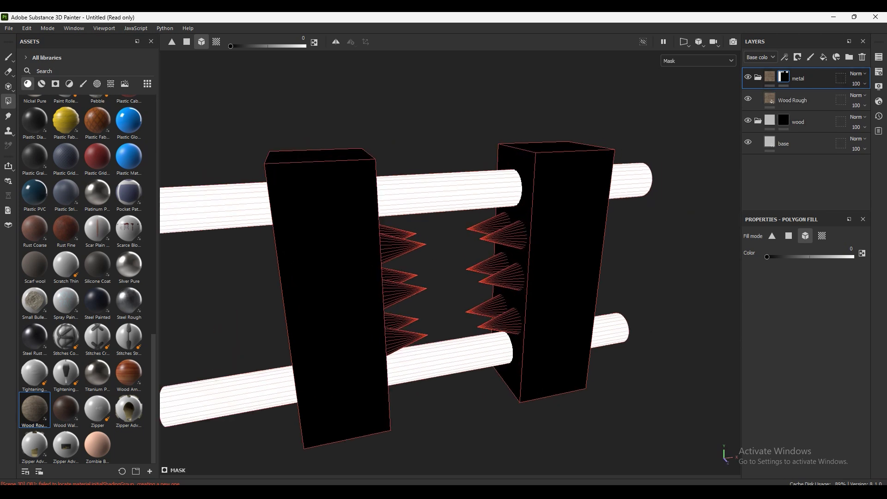
pyautogui.click(793, 99)
pyautogui.keyDown('alt'); pyautogui.moveTo(416, 278); pyautogui.dragTo(555, 277); pyautogui.keyUp('alt')
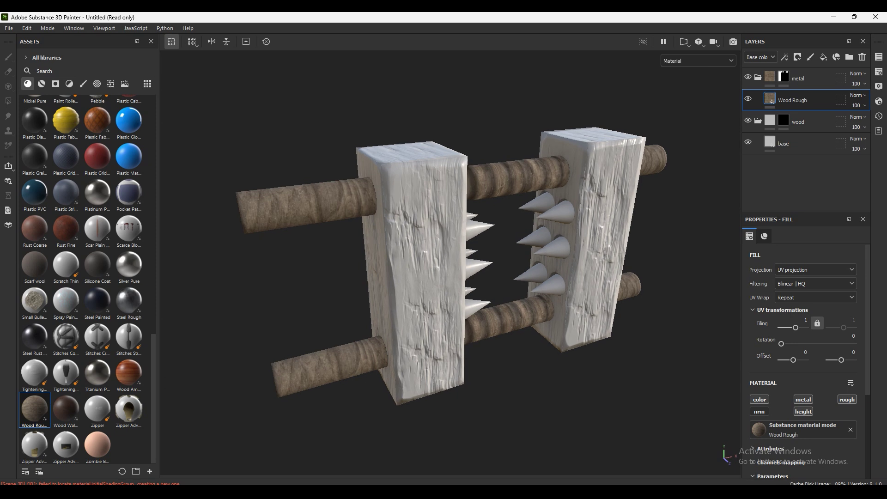
# Step: Delete the Wood Rough, extra fill and base layers
pyautogui.press('Delete')
pyautogui.press('4')
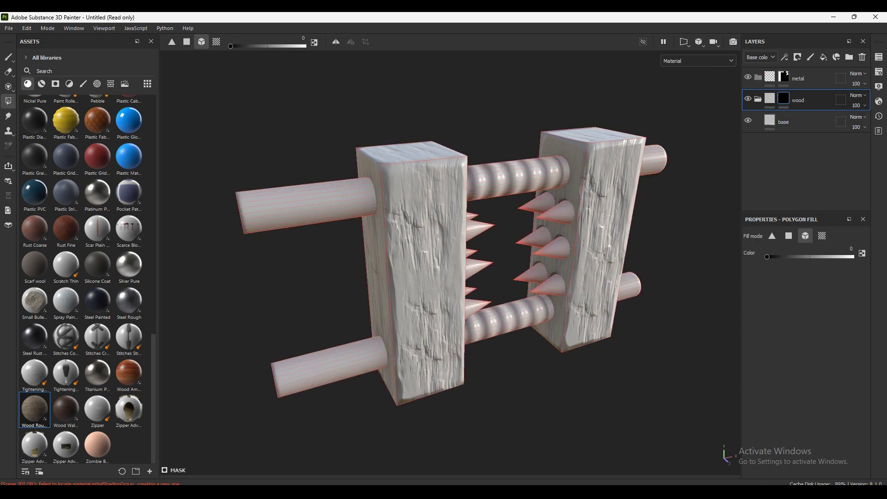
pyautogui.click(795, 121)
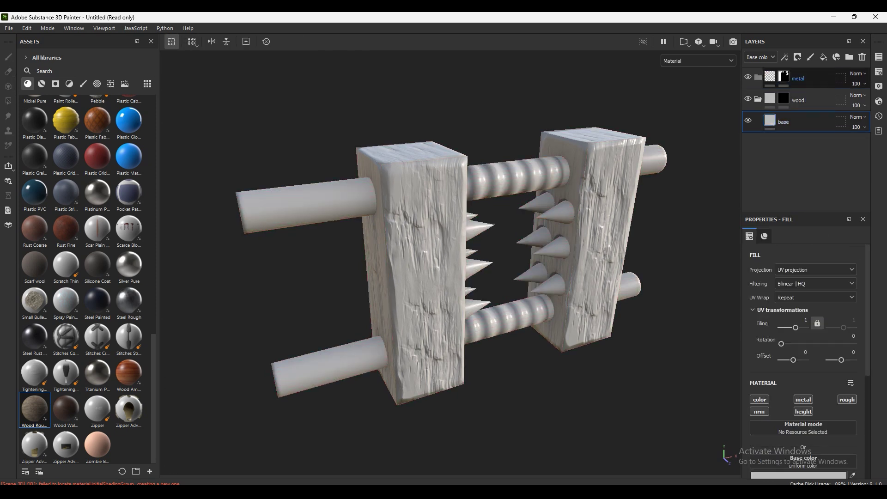
pyautogui.click(783, 77)
pyautogui.click(824, 57)
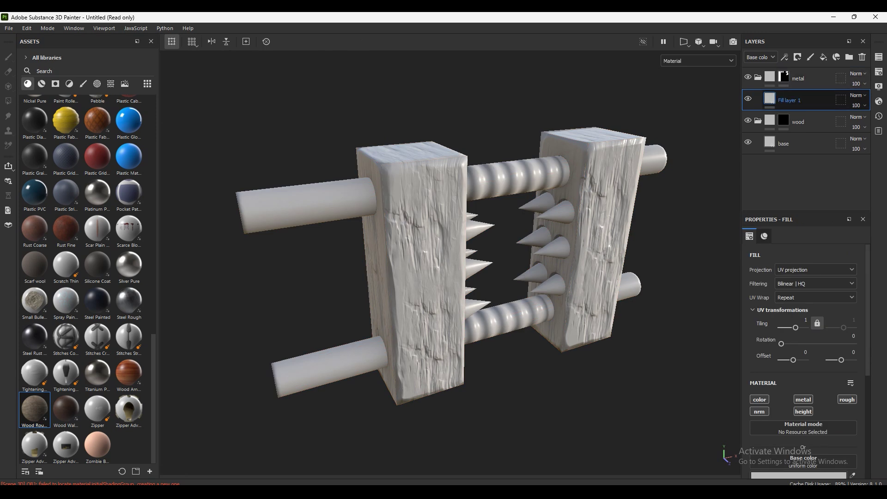
pyautogui.press('Delete')
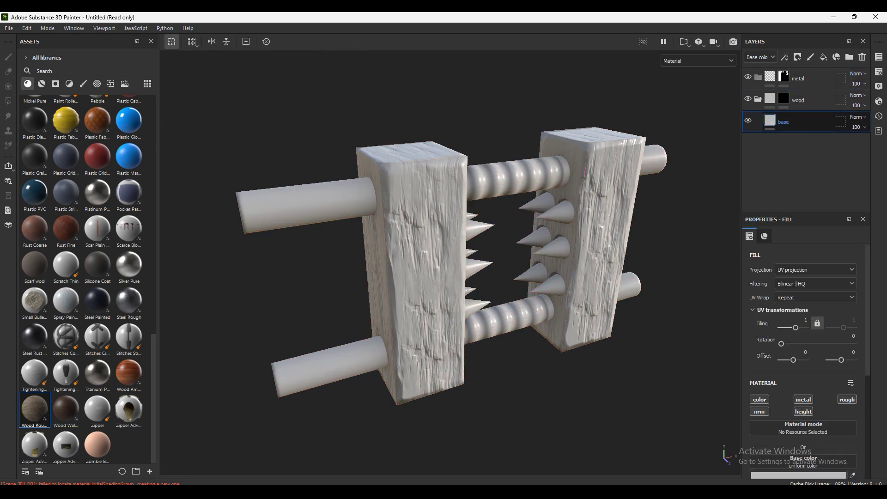
pyautogui.press('Delete')
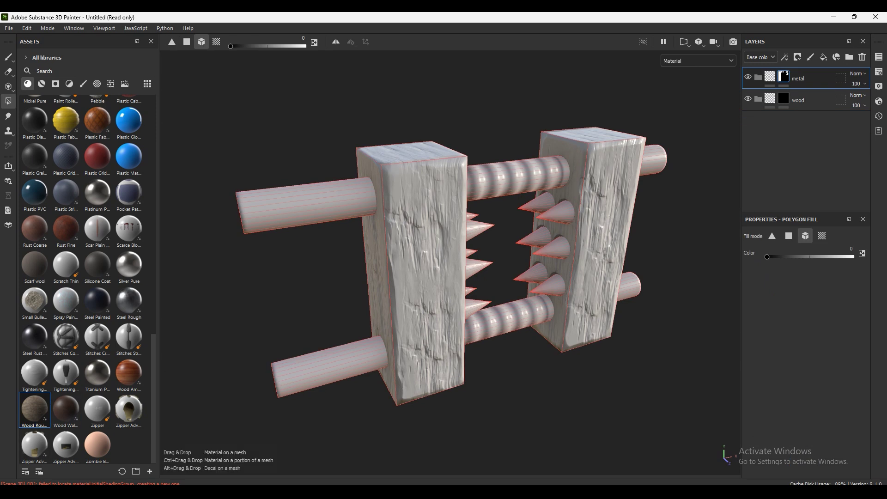
# Step: Add Wood Rough at the stack bottom and move it into the wood folder
pyautogui.moveTo(34, 409); pyautogui.dragTo(806, 121)
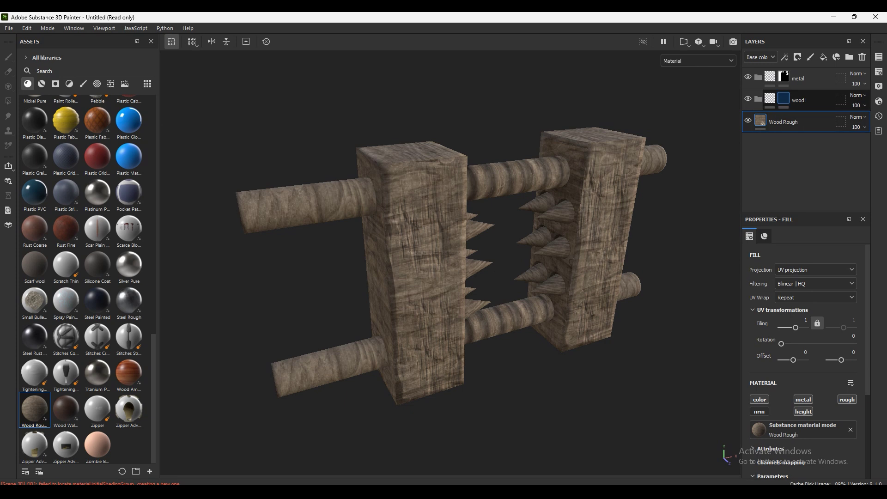
pyautogui.moveTo(785, 122); pyautogui.dragTo(799, 99)
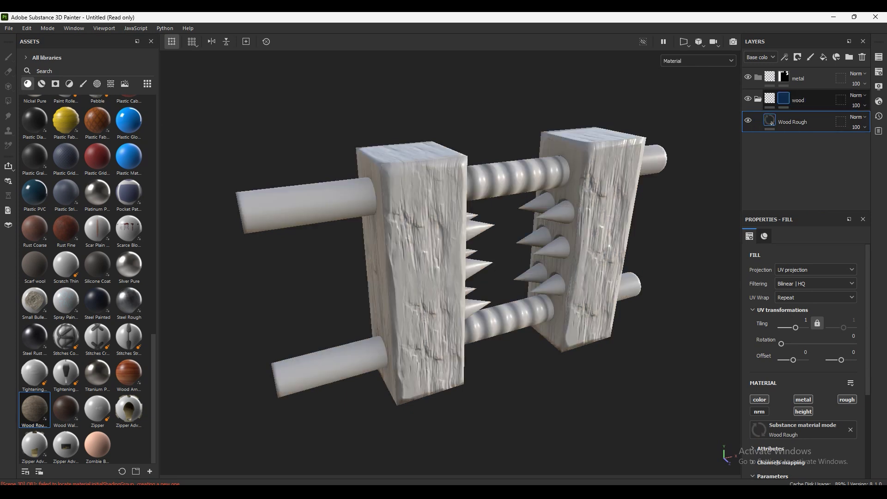
pyautogui.click(783, 98)
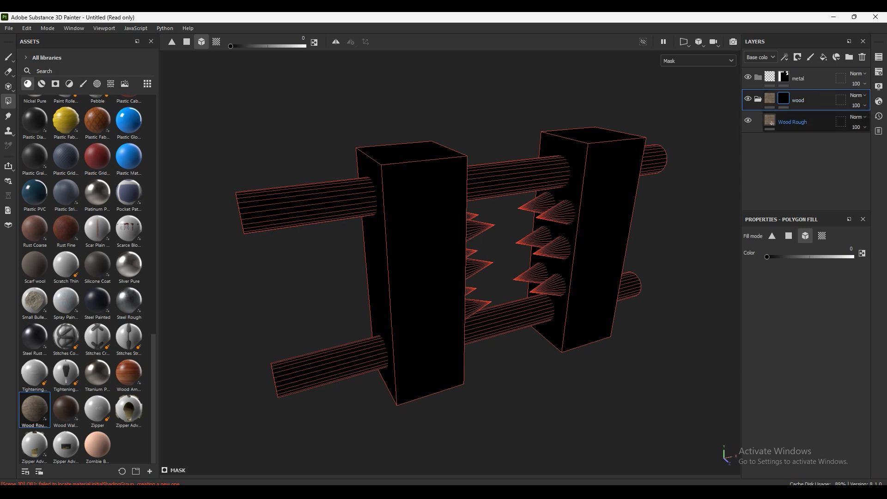
# Step: Polygon-fill both blocks white in the wood mask and rotate Wood Rough 90°
pyautogui.press('x')
pyautogui.click(367, 150)
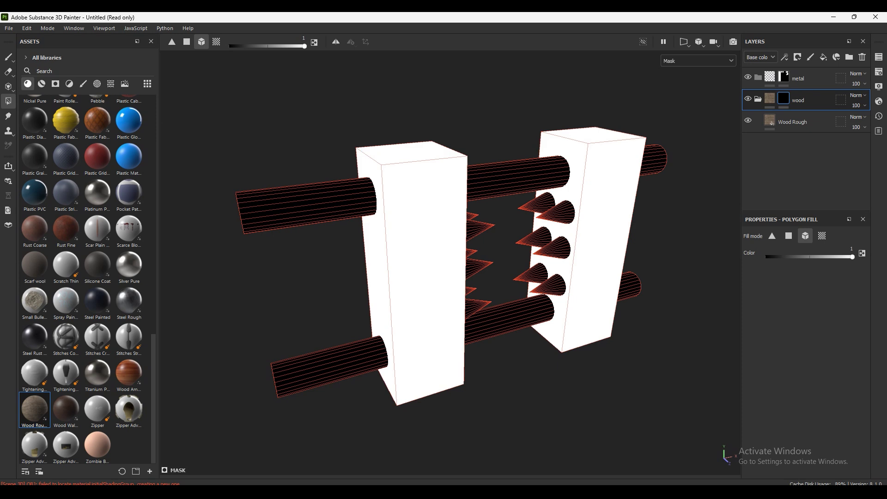
pyautogui.click(792, 121)
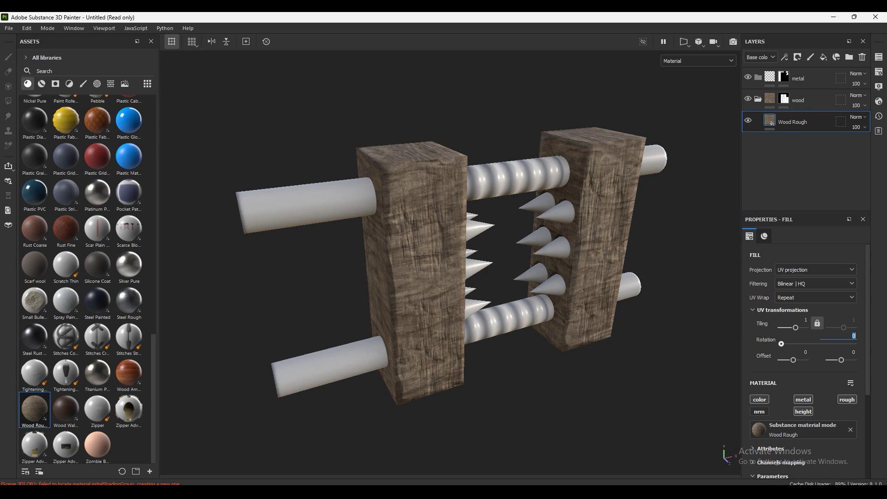
pyautogui.write('90')
pyautogui.press('Return')
pyautogui.keyDown('alt'); pyautogui.moveTo(443, 259); pyautogui.dragTo(398, 258); pyautogui.keyUp('alt')
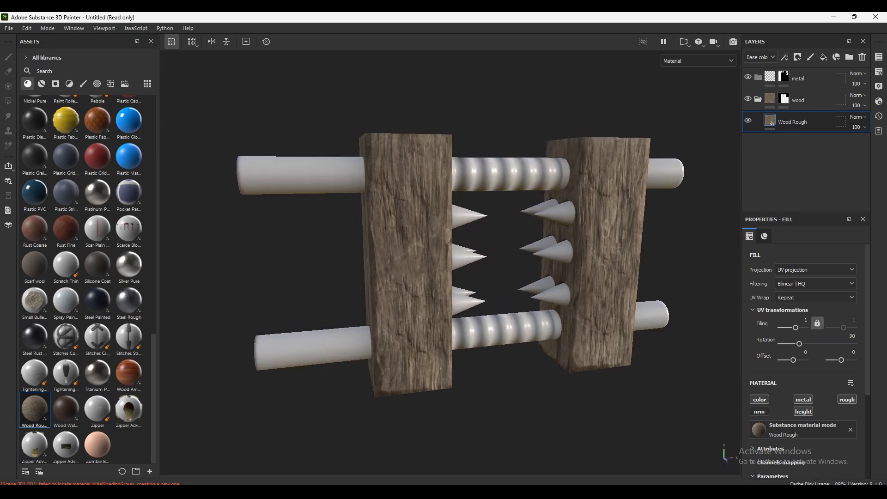
pyautogui.scroll(-2, 806, 351)
pyautogui.scroll(-2, 806, 351)
# Step: Tint the Wood Rough colour a darker, redder brown
pyautogui.click(815, 388)
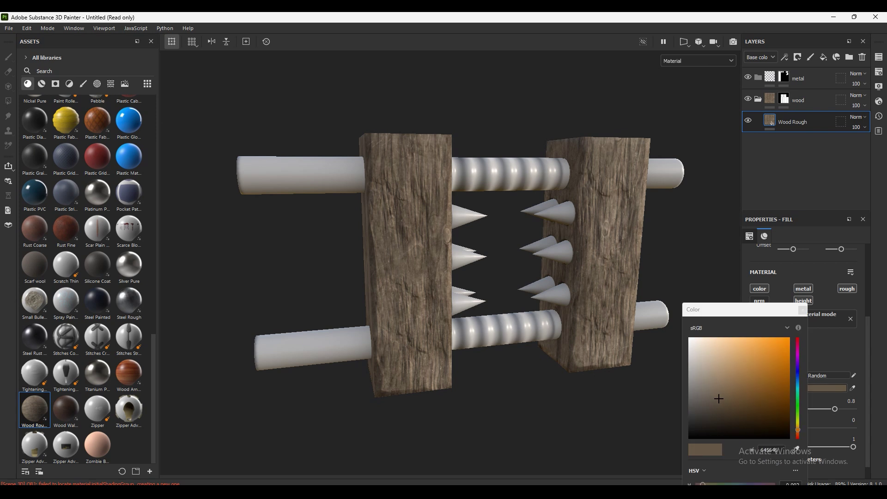
pyautogui.moveTo(798, 429); pyautogui.dragTo(798, 432)
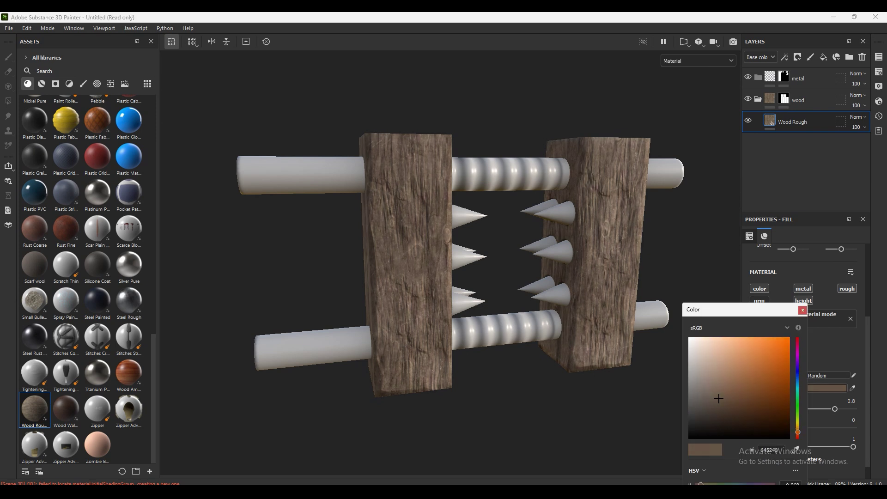
pyautogui.moveTo(721, 394); pyautogui.dragTo(732, 398)
pyautogui.keyDown('alt'); pyautogui.moveTo(462, 278); pyautogui.dragTo(532, 268); pyautogui.keyUp('alt')
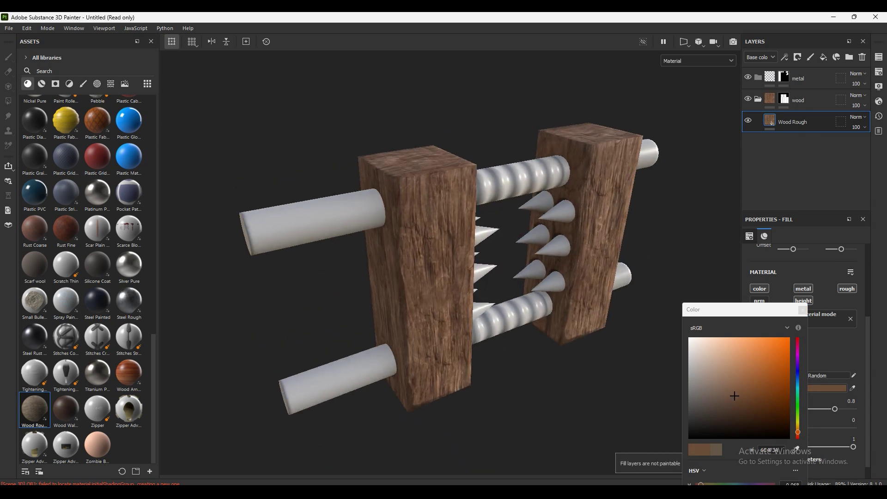
pyautogui.keyDown('alt'); pyautogui.moveTo(462, 278); pyautogui.dragTo(434, 278); pyautogui.keyUp('alt')
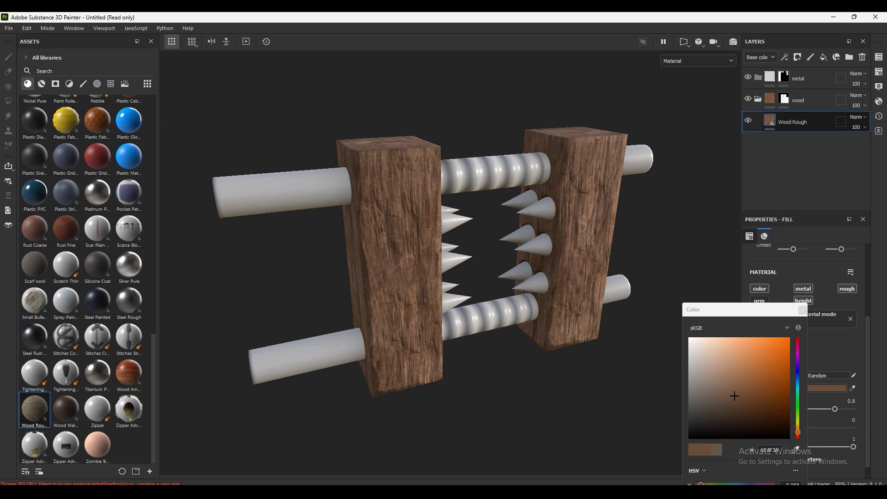
pyautogui.click(784, 77)
pyautogui.press('4')
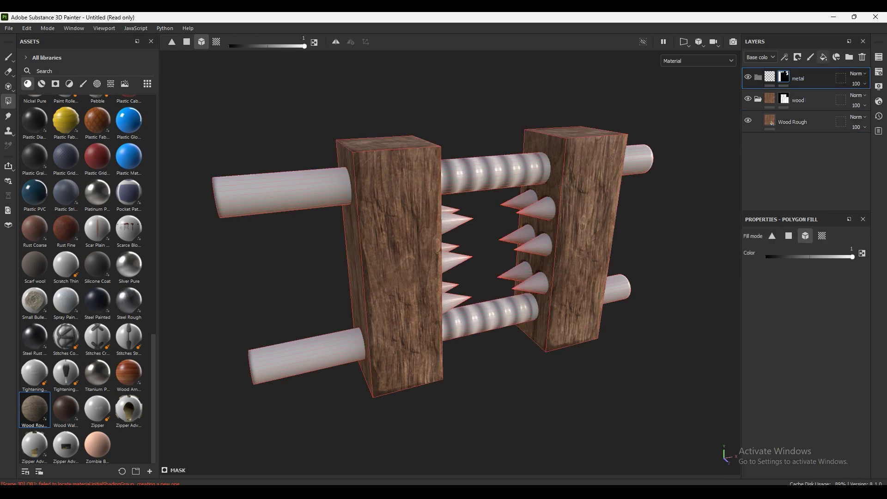
# Step: Drop the Iron Raw Damaged material into the metal folder
pyautogui.scroll(3, 66, 236)
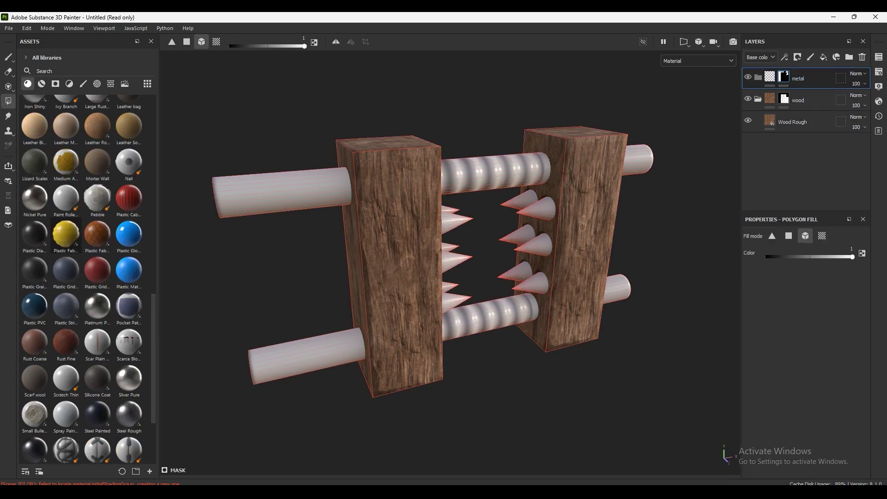
pyautogui.scroll(5, 89, 279)
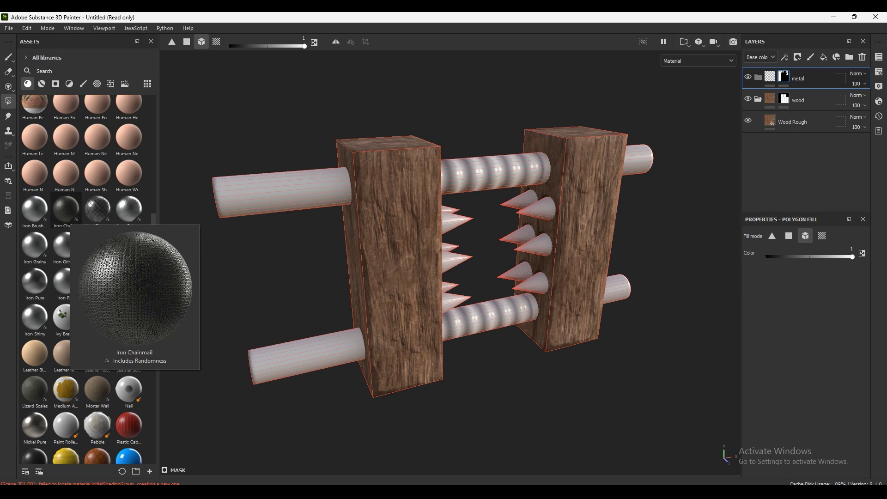
pyautogui.scroll(5, 97, 208)
pyautogui.scroll(-3, 34, 220)
pyautogui.scroll(-2, 35, 220)
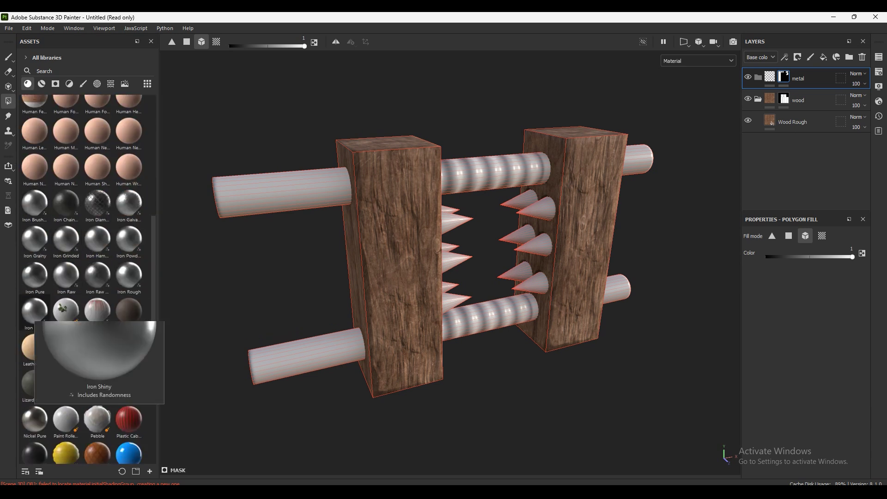
pyautogui.scroll(-2, 35, 314)
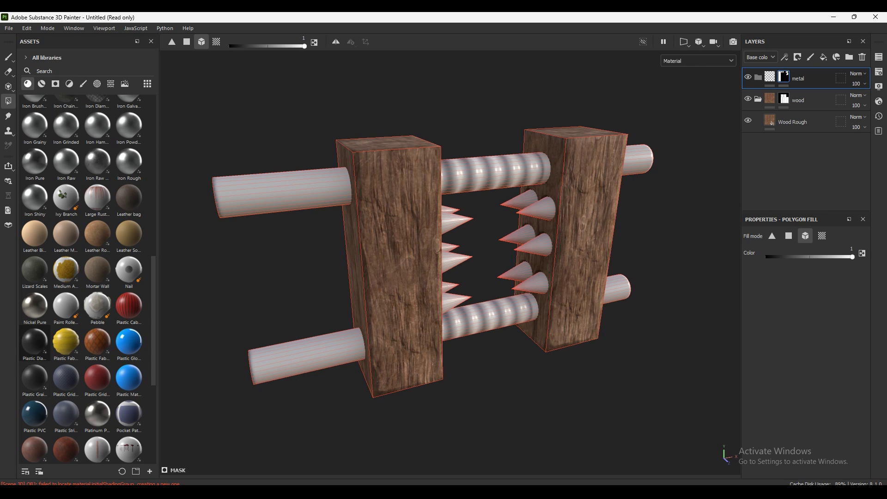
pyautogui.scroll(2, 34, 342)
pyautogui.click(98, 277)
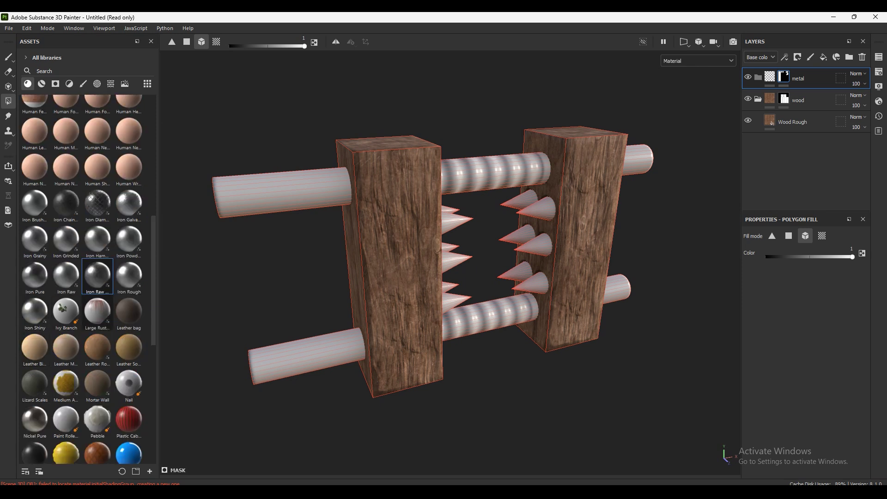
pyautogui.moveTo(98, 276); pyautogui.dragTo(799, 79)
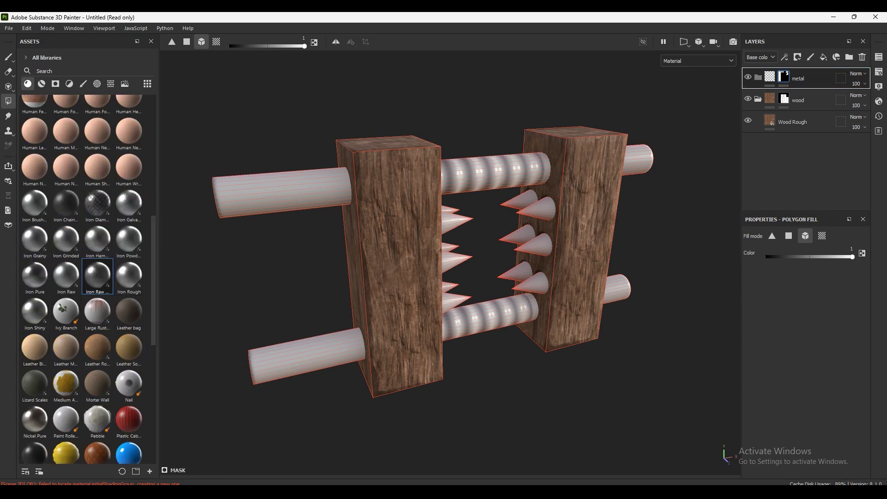
# Step: Orbit, zoom and pan to inspect the iron finish on the press
pyautogui.keyDown('alt'); pyautogui.moveTo(444, 249); pyautogui.dragTo(490, 240); pyautogui.keyUp('alt')
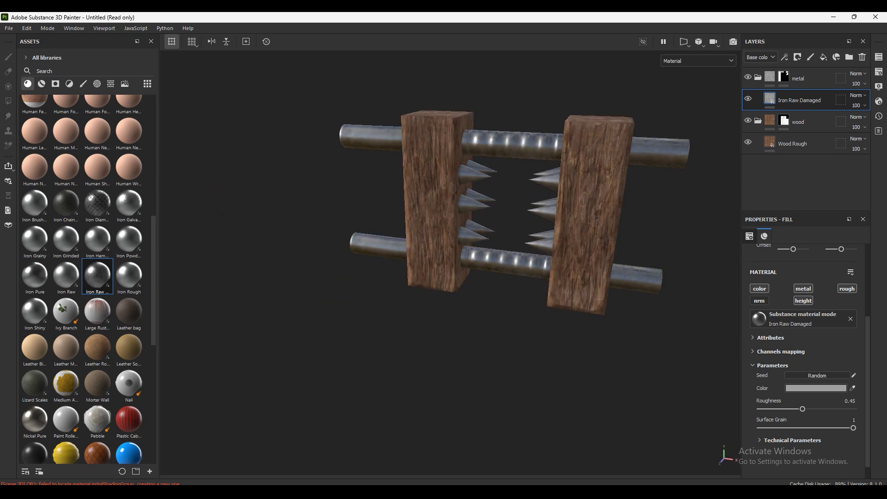
pyautogui.moveTo(443, 250)
pyautogui.keyDown('alt'); pyautogui.mouseDown()
pyautogui.moveTo(406, 259)
pyautogui.moveTo(416, 249)
pyautogui.moveTo(480, 249)
pyautogui.moveTo(407, 250)
pyautogui.moveTo(527, 249)
pyautogui.moveTo(446, 249)
pyautogui.mouseUp(); pyautogui.keyUp('alt')
pyautogui.keyDown('alt'); pyautogui.moveTo(444, 250); pyautogui.dragTo(427, 240, button='middle'); pyautogui.keyUp('alt')
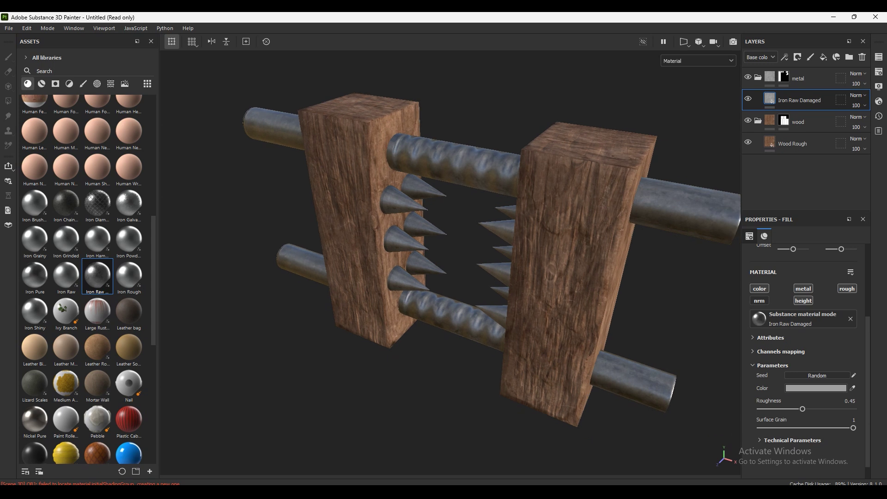
pyautogui.keyDown('alt'); pyautogui.moveTo(443, 249); pyautogui.dragTo(481, 250); pyautogui.keyUp('alt')
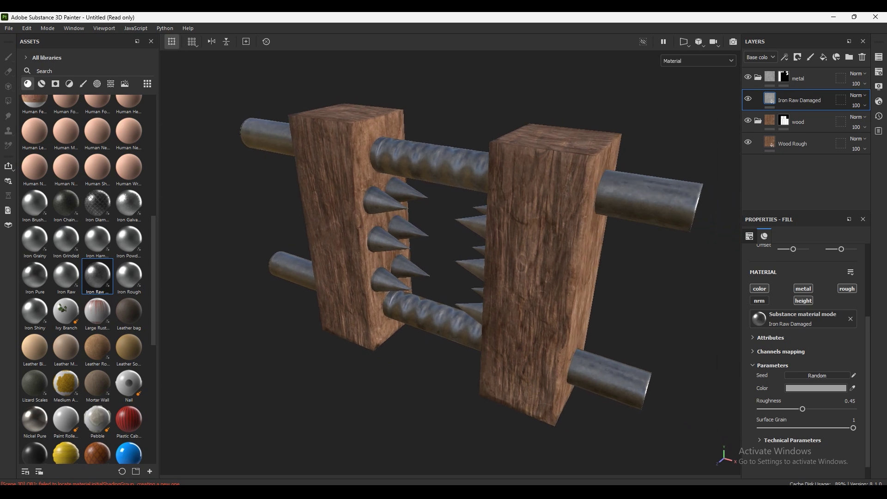
pyautogui.press('super+e')
pyautogui.click(851, 120)
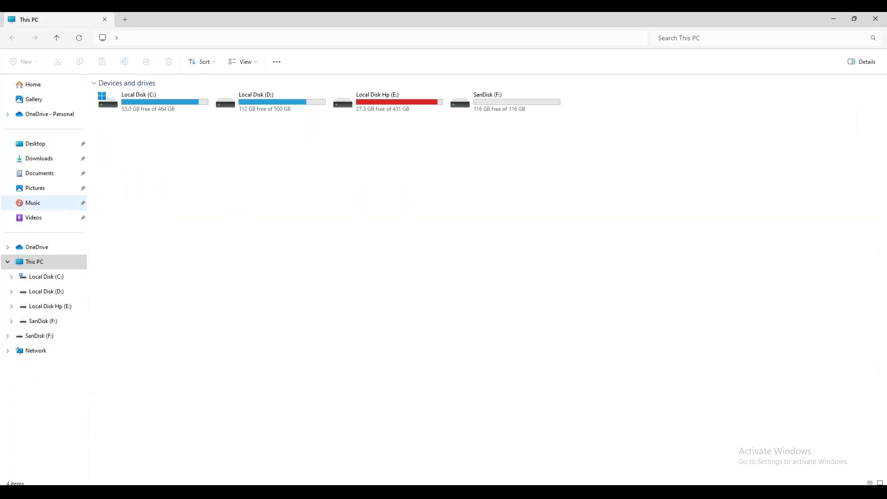
pyautogui.click(36, 143)
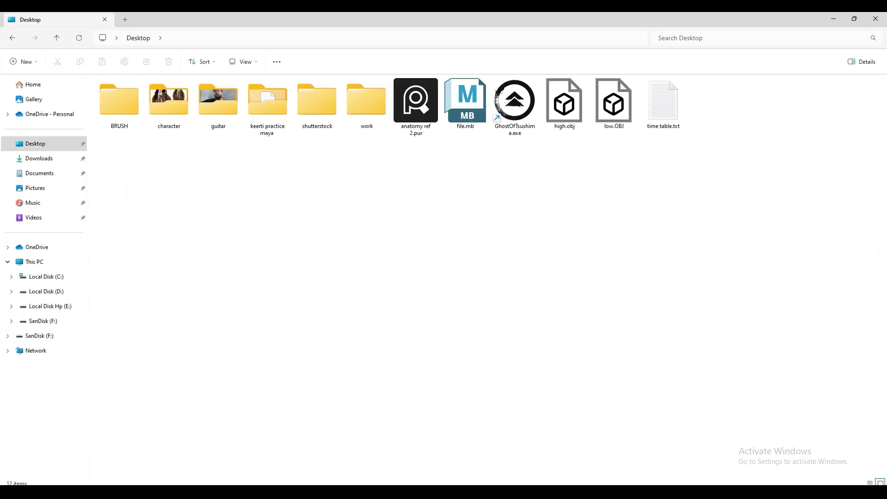
pyautogui.hotkey('ctrl', 'w')
pyautogui.press('super+d')
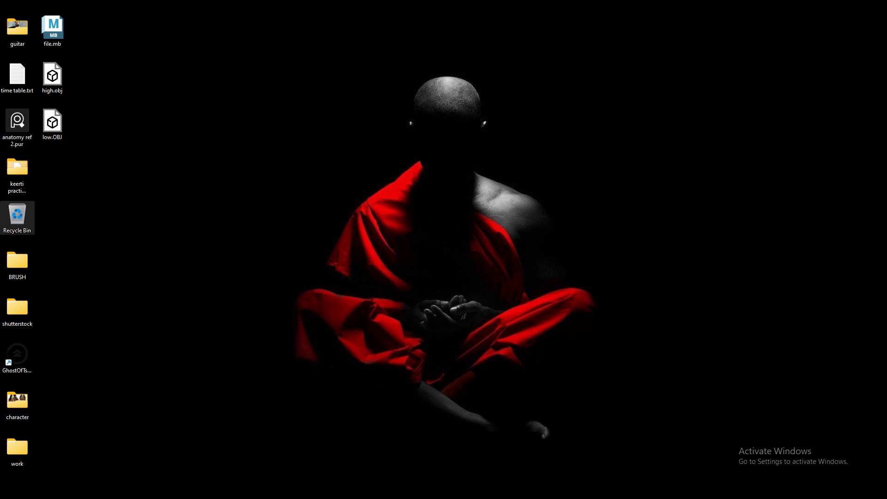
pyautogui.doubleClick(17, 217)
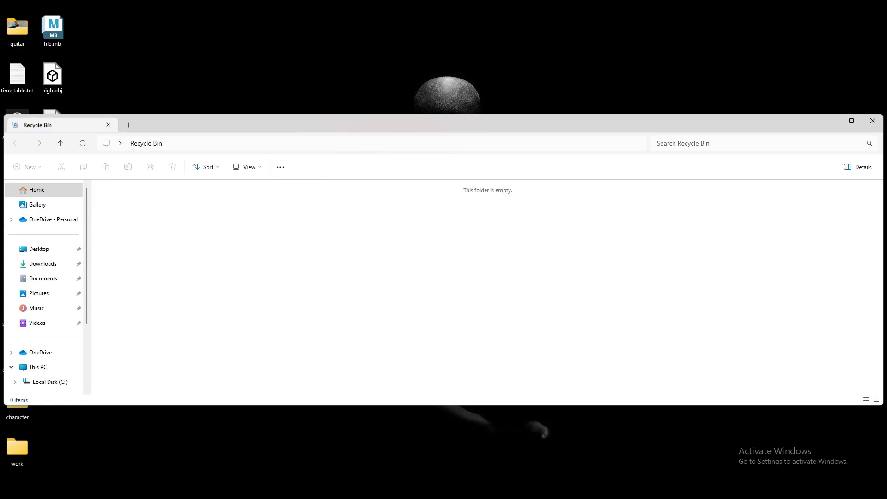
pyautogui.click(872, 120)
pyautogui.click(603, 450)
pyautogui.click(9, 29)
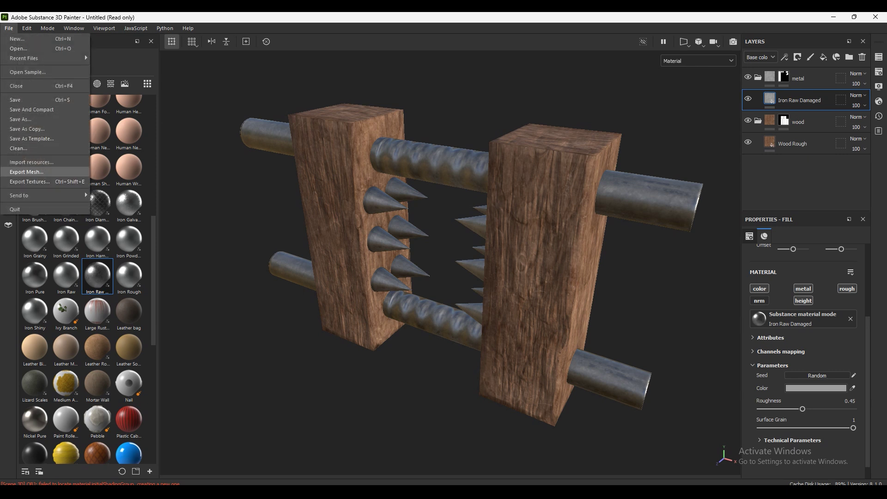
# Step: Choose the Mesh Maps output template for texture export
pyautogui.click(26, 172)
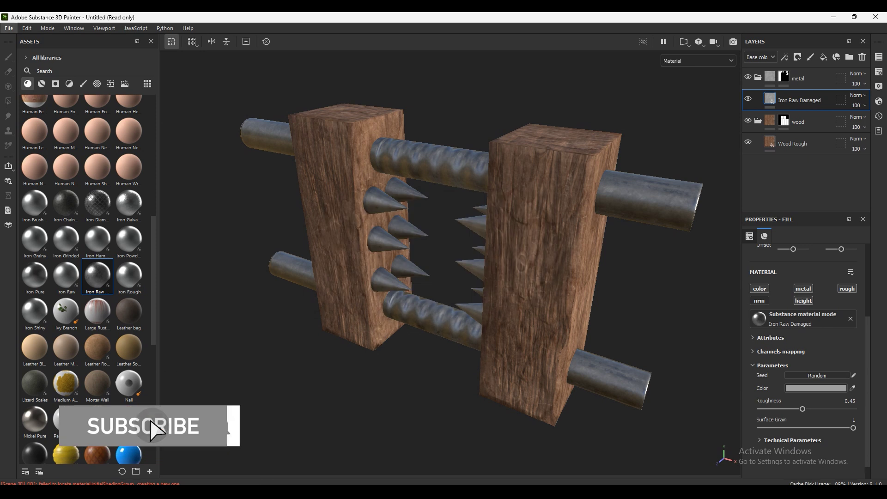
pyautogui.click(8, 28)
pyautogui.click(29, 182)
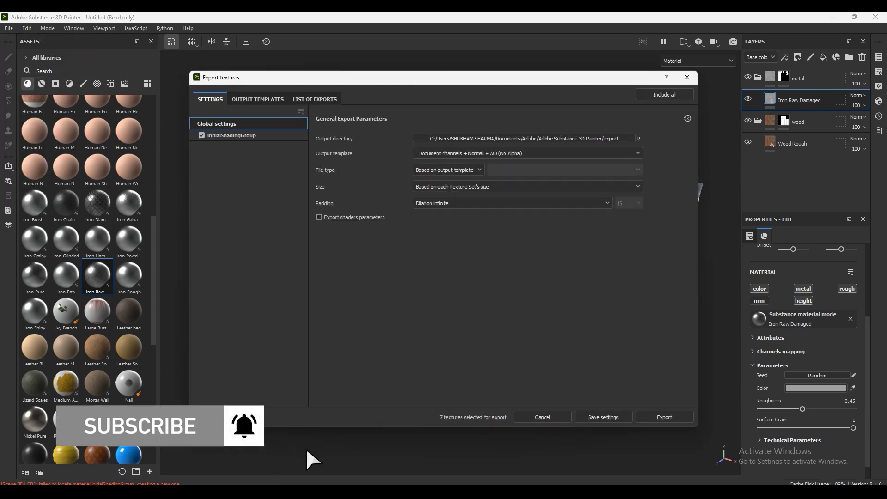
pyautogui.click(527, 153)
pyautogui.scroll(-2, 524, 199)
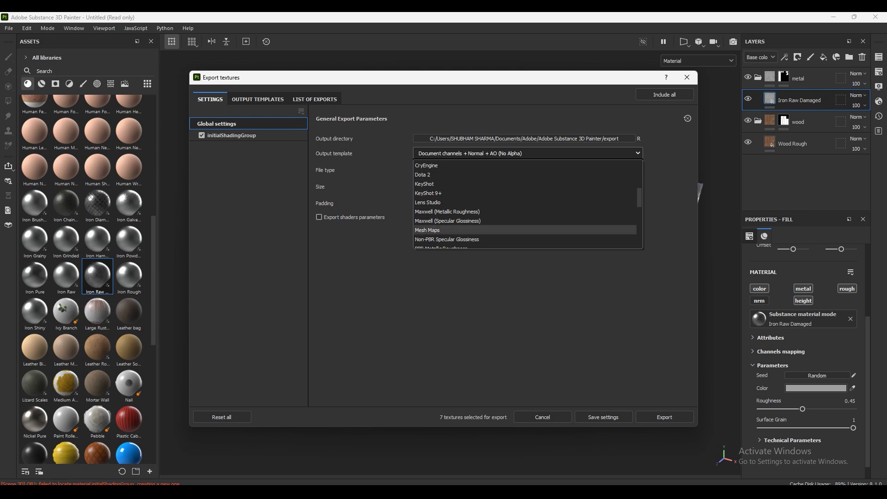
pyautogui.click(444, 229)
# Step: Set export file type png, size 4096, and output directory Desktop
pyautogui.click(448, 169)
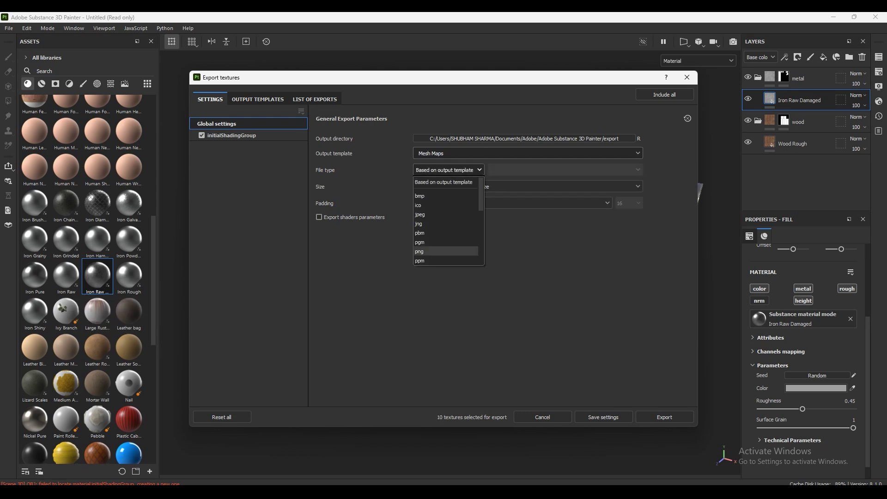
pyautogui.click(443, 251)
pyautogui.click(527, 186)
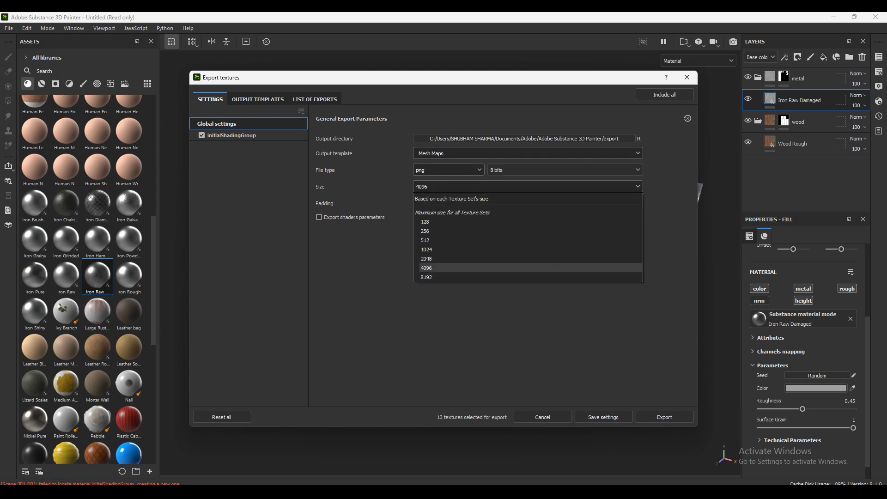
pyautogui.click(426, 267)
pyautogui.click(524, 138)
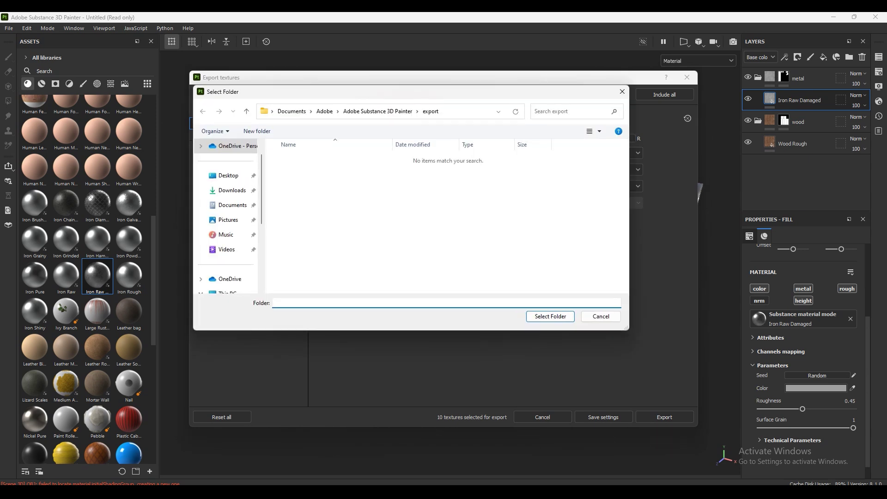
pyautogui.click(228, 175)
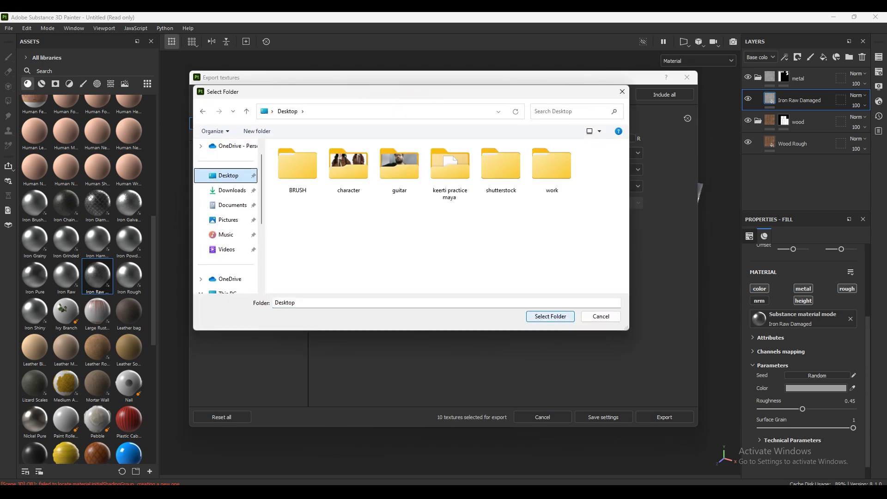
pyautogui.click(551, 316)
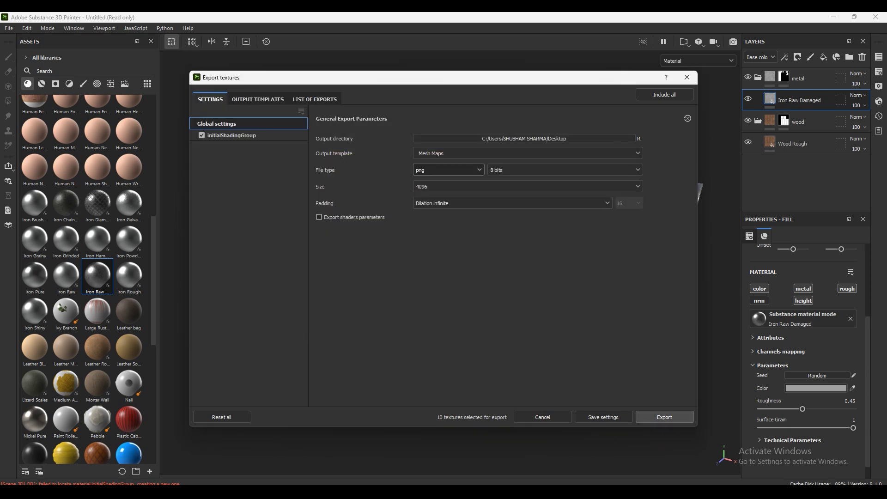
# Step: Export the textures, close the export window, and show the desktop
pyautogui.click(664, 417)
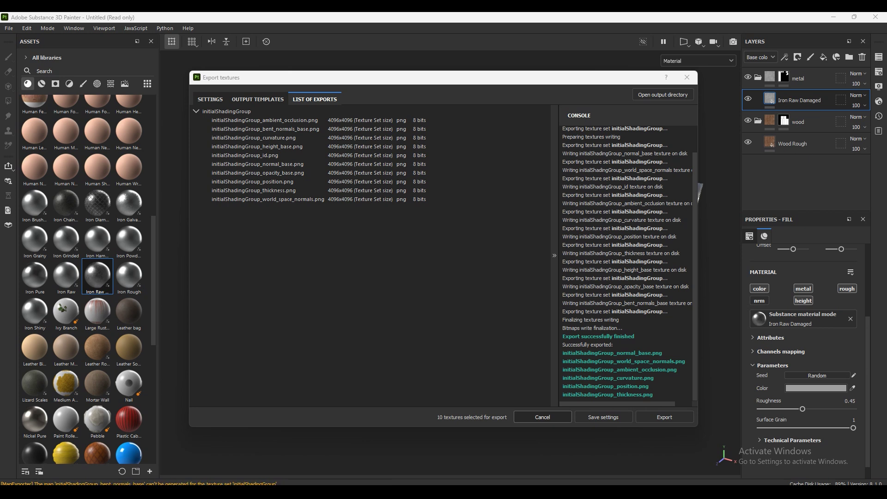
pyautogui.press('Escape')
pyautogui.press('super+d')
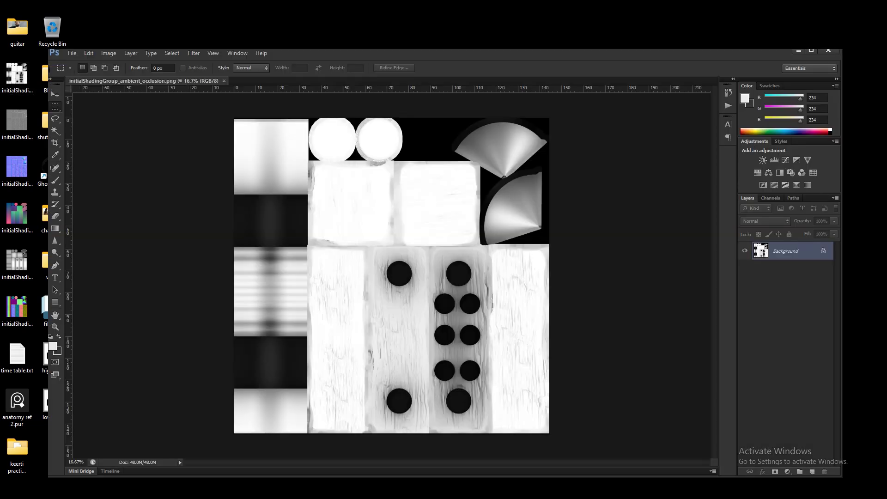
# Step: Fill both strips of dark dots in the ambient occlusion map with light grey
pyautogui.click(812, 50)
pyautogui.keyDown('alt'); pyautogui.scroll(2, 462, 405); pyautogui.keyUp('alt')
pyautogui.keyDown('alt'); pyautogui.scroll(2, 462, 404); pyautogui.keyUp('alt')
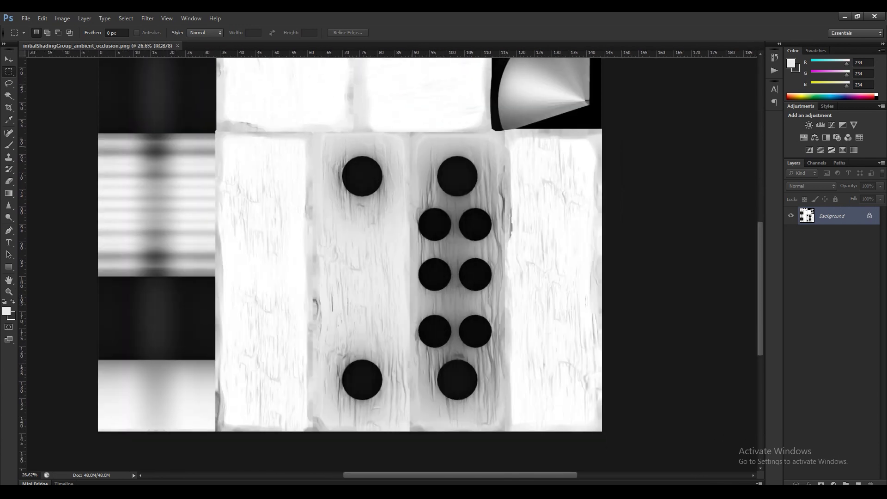
pyautogui.moveTo(412, 143); pyautogui.dragTo(500, 424)
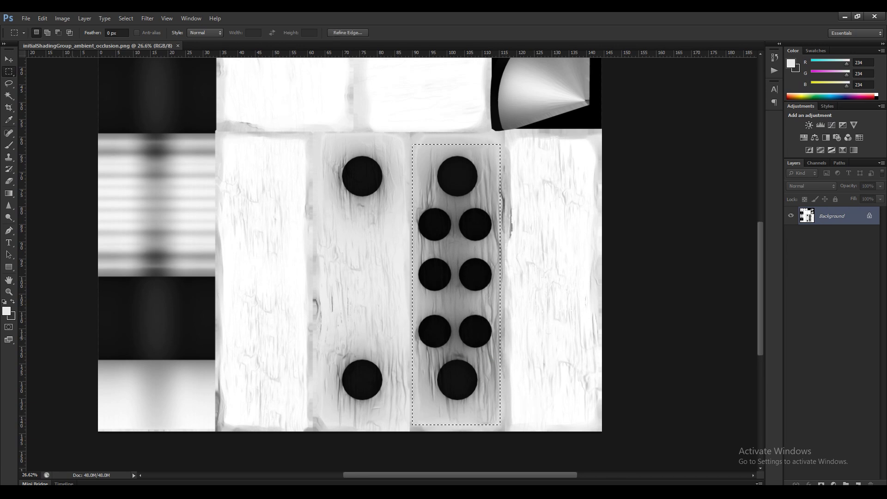
pyautogui.hotkey('alt', 'BackSpace')
pyautogui.hotkey('ctrl', 'd')
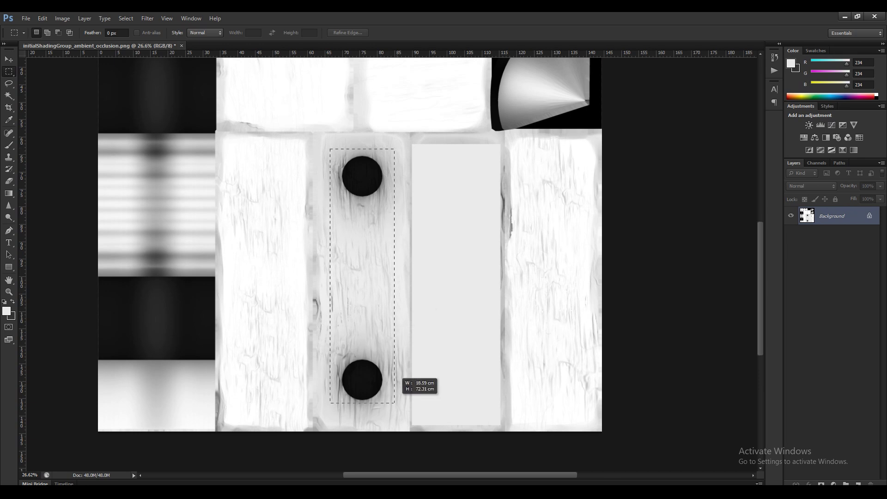
pyautogui.moveTo(350, 189); pyautogui.dragTo(393, 416)
pyautogui.hotkey('alt', 'BackSpace')
pyautogui.hotkey('ctrl', 'd')
pyautogui.press('v')
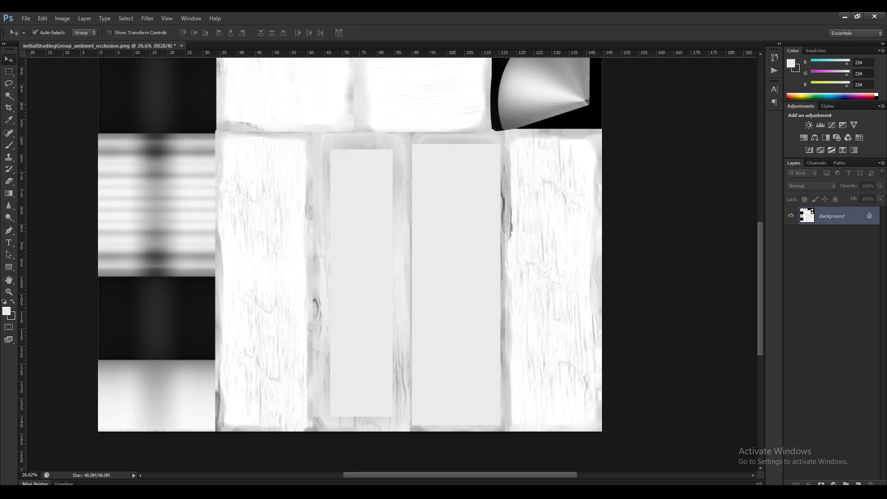
# Step: Save the edited map as PNG, overwriting the original file
pyautogui.hotkey('ctrl', 'shift', 's')
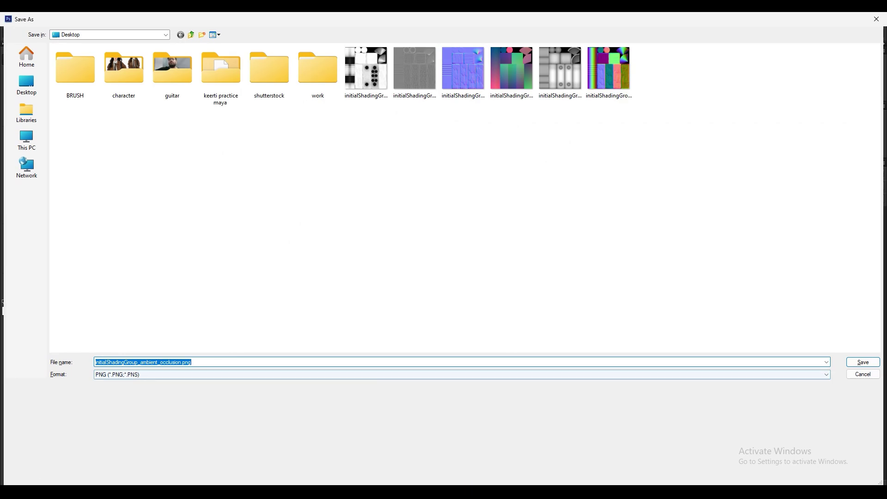
pyautogui.click(827, 375)
pyautogui.press('Down')
pyautogui.press('Return')
pyautogui.press('Return')
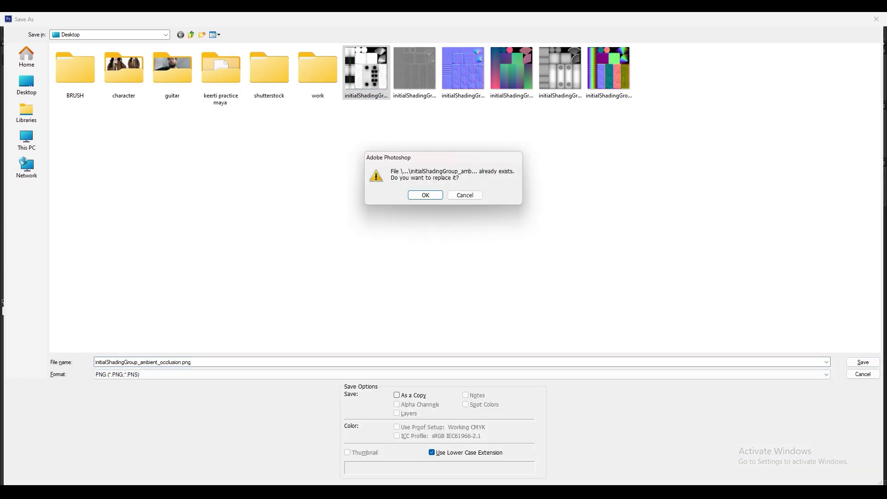
pyautogui.press('Return')
pyautogui.press('Return')
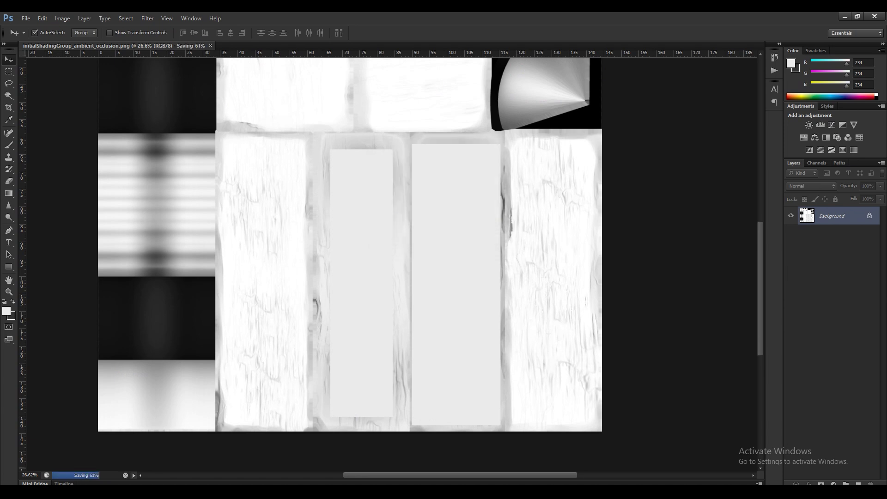
# Step: Show Texture Set Settings and drag initialShadingGroup_ambient_occlusion.png from the Desktop toward Painter's Assets panel
pyautogui.click(632, 445)
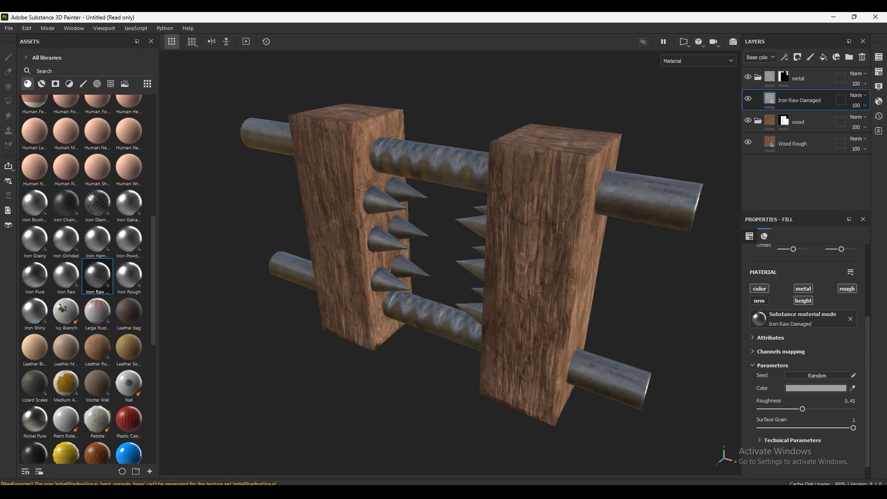
pyautogui.click(879, 86)
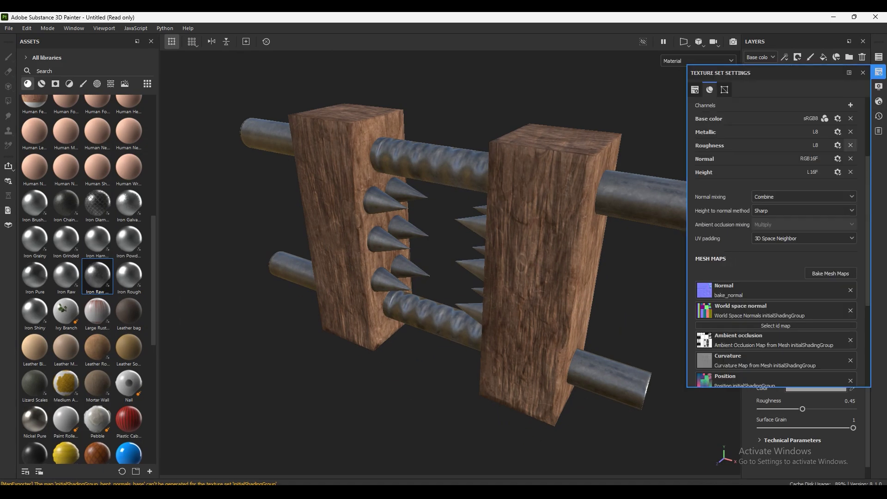
pyautogui.scroll(-1, 782, 234)
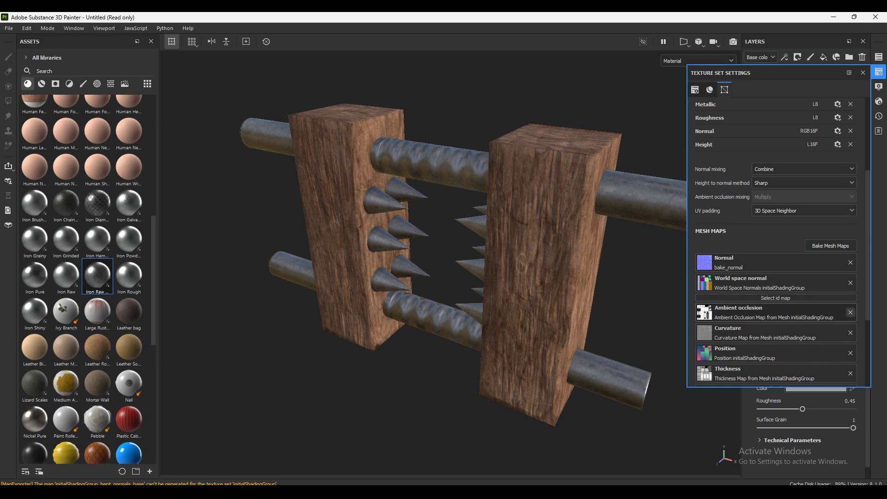
pyautogui.hotkey('alt', 'Tab')
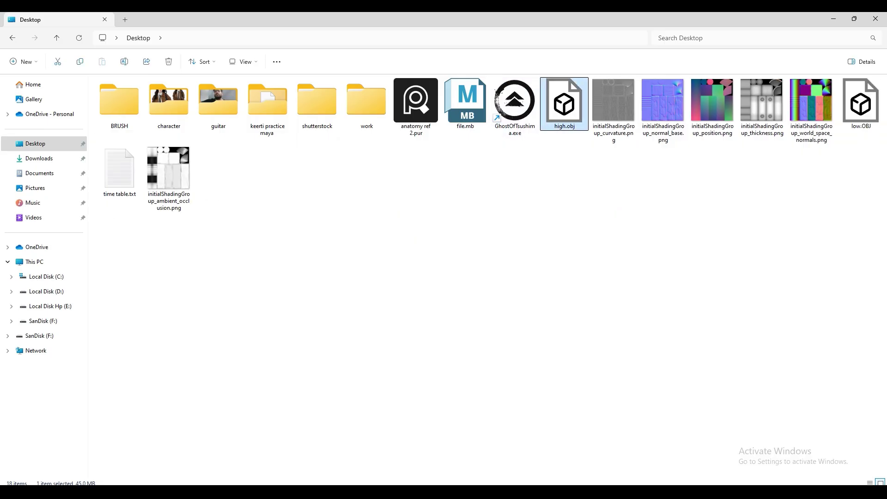
pyautogui.moveTo(169, 175); pyautogui.dragTo(574, 445)
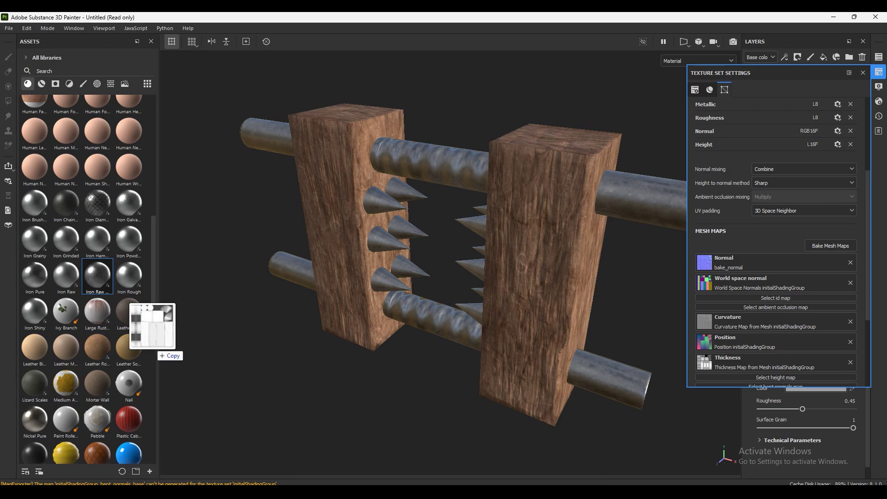
# Step: Import the ambient occlusion image as a texture into the Untitled project
pyautogui.moveTo(574, 445); pyautogui.dragTo(146, 321)
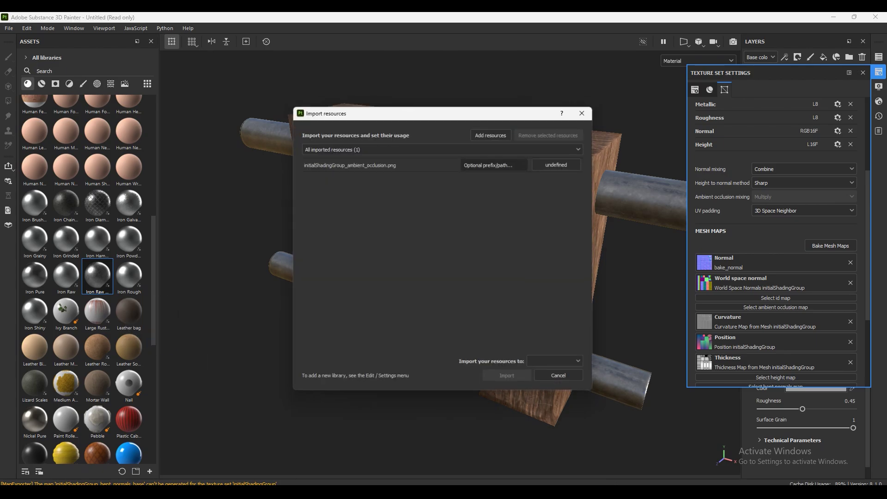
pyautogui.click(560, 162)
pyautogui.click(595, 181)
pyautogui.click(561, 163)
pyautogui.click(573, 185)
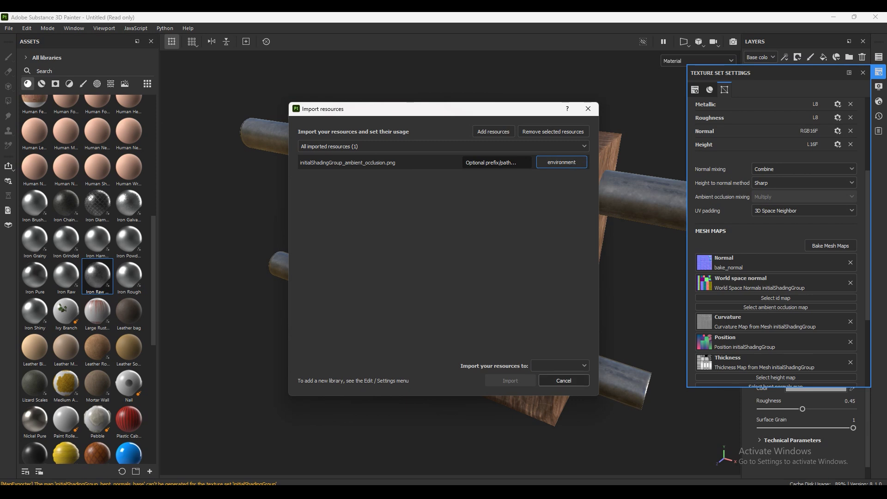
pyautogui.click(560, 366)
pyautogui.click(551, 387)
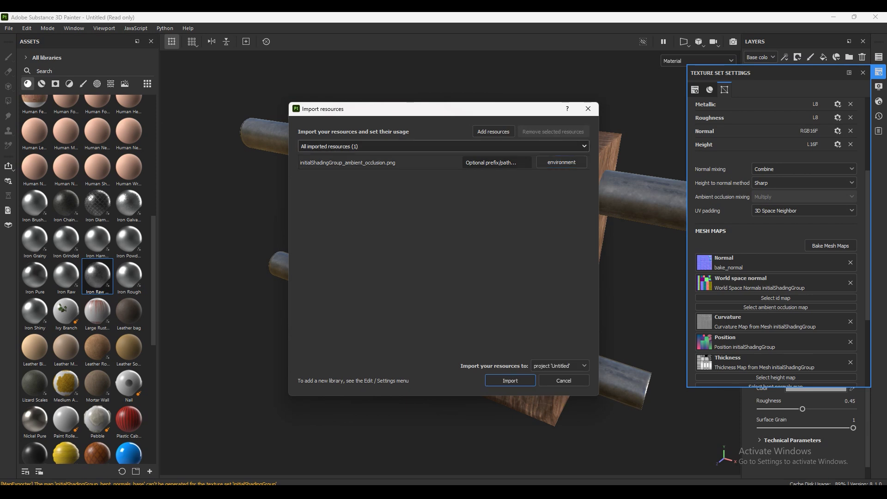
pyautogui.click(561, 162)
pyautogui.click(573, 200)
pyautogui.click(510, 381)
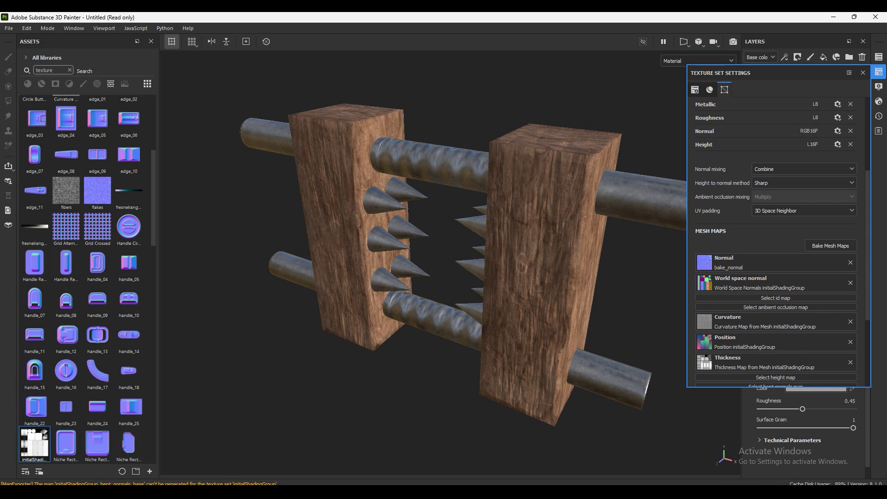
# Step: Assign it as the ambient occlusion mesh map and set texture size to 2048
pyautogui.moveTo(35, 443); pyautogui.dragTo(776, 307)
pyautogui.keyDown('alt'); pyautogui.moveTo(415, 231); pyautogui.dragTo(351, 251); pyautogui.keyUp('alt')
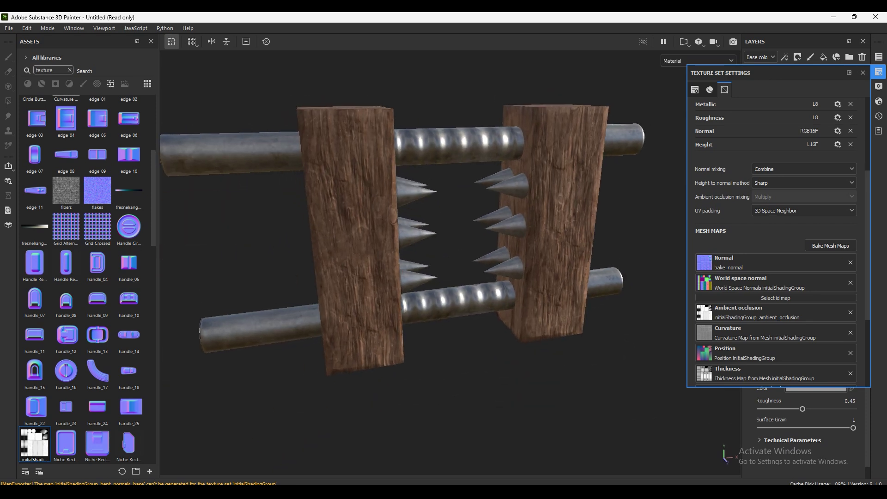
pyautogui.scroll(5, 776, 231)
pyautogui.click(760, 165)
pyautogui.click(757, 215)
# Step: Rename the Iron Raw Damaged fill layer to 'base'
pyautogui.click(863, 73)
pyautogui.keyDown('alt'); pyautogui.moveTo(416, 249); pyautogui.dragTo(471, 256); pyautogui.keyUp('alt')
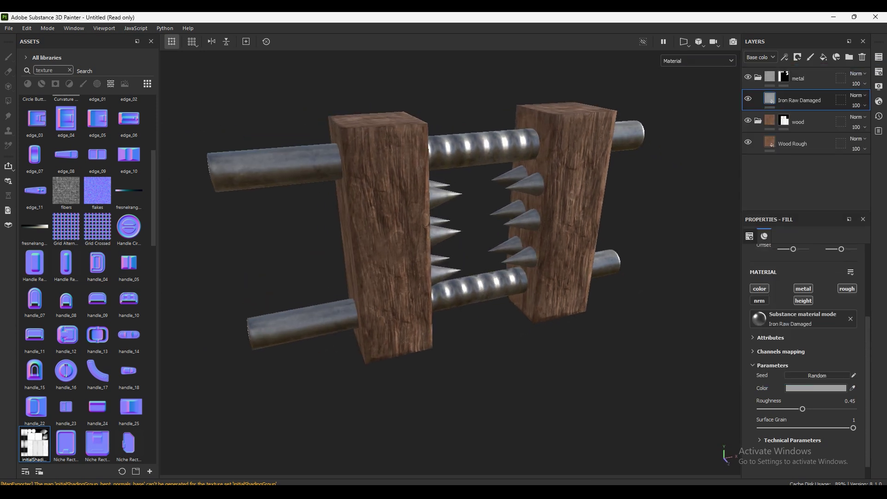
pyautogui.doubleClick(800, 100)
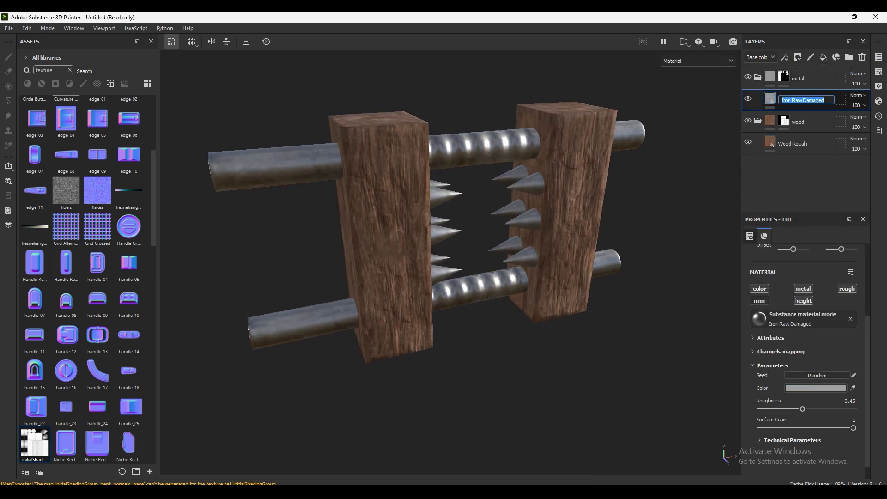
pyautogui.write('base')
pyautogui.press('Return')
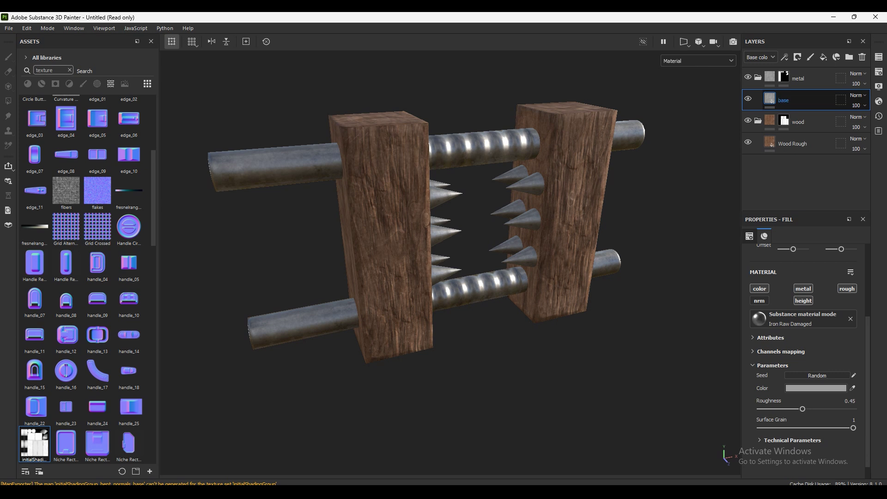
# Step: Darken the base layer's colour to 888888 and expand its Technical Parameters
pyautogui.scroll(-1, 816, 388)
pyautogui.click(815, 372)
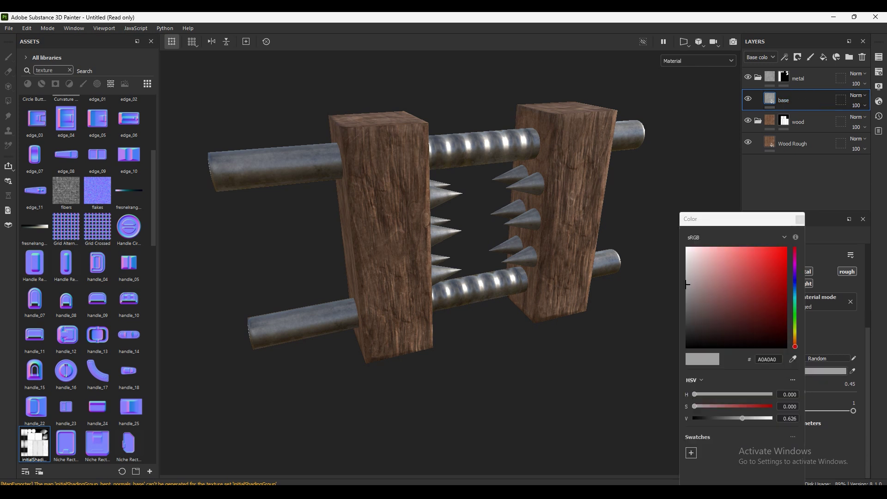
pyautogui.moveTo(687, 285); pyautogui.dragTo(687, 294)
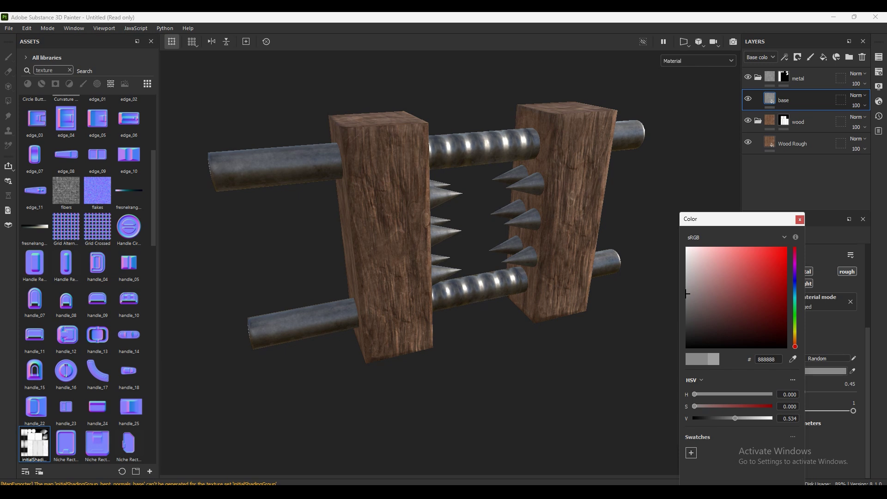
pyautogui.click(800, 219)
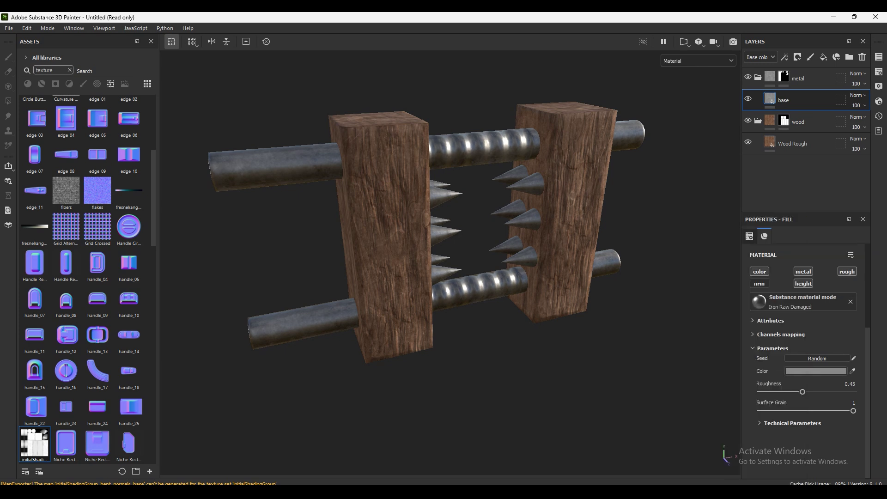
pyautogui.click(792, 423)
pyautogui.scroll(-1, 804, 370)
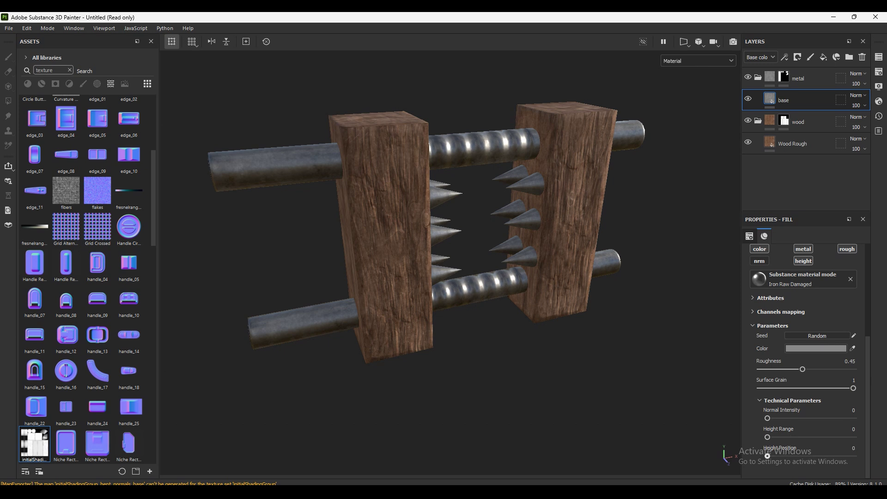
pyautogui.keyDown('alt'); pyautogui.moveTo(443, 231); pyautogui.dragTo(489, 226); pyautogui.keyUp('alt')
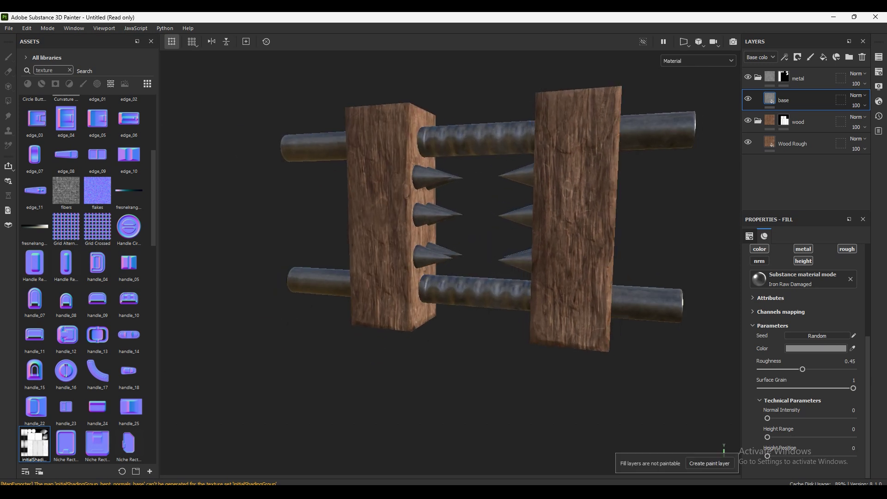
pyautogui.scroll(1, 809, 370)
# Step: Raise the base iron layer's Roughness to 0.56 and orbit to inspect the metal
pyautogui.moveTo(802, 396)
pyautogui.mouseDown()
pyautogui.moveTo(825, 397)
pyautogui.moveTo(812, 397)
pyautogui.mouseUp()
pyautogui.moveTo(444, 258)
pyautogui.keyDown('alt'); pyautogui.mouseDown()
pyautogui.moveTo(513, 252)
pyautogui.moveTo(550, 231)
pyautogui.moveTo(535, 240)
pyautogui.moveTo(545, 222)
pyautogui.moveTo(517, 259)
pyautogui.moveTo(489, 265)
pyautogui.mouseUp(); pyautogui.keyUp('alt')
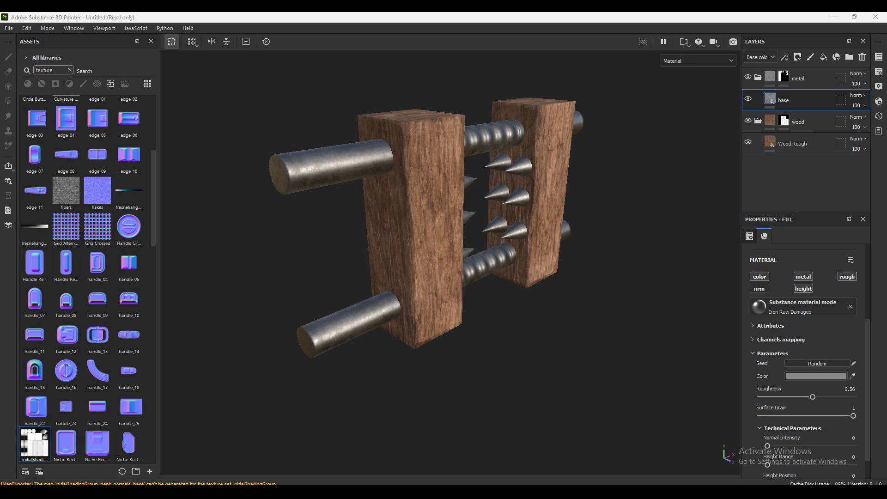
pyautogui.press('1')
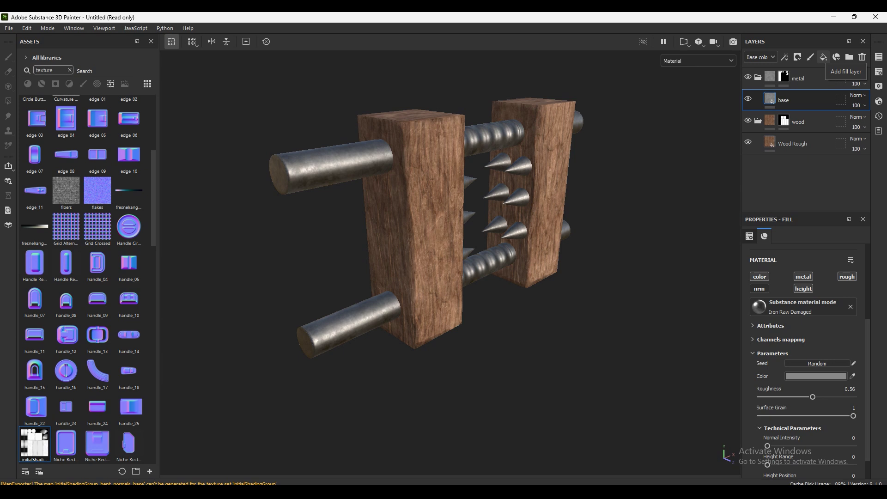
pyautogui.moveTo(462, 231)
pyautogui.keyDown('alt'); pyautogui.mouseDown()
pyautogui.moveTo(415, 231)
pyautogui.moveTo(453, 236)
pyautogui.mouseUp(); pyautogui.keyUp('alt')
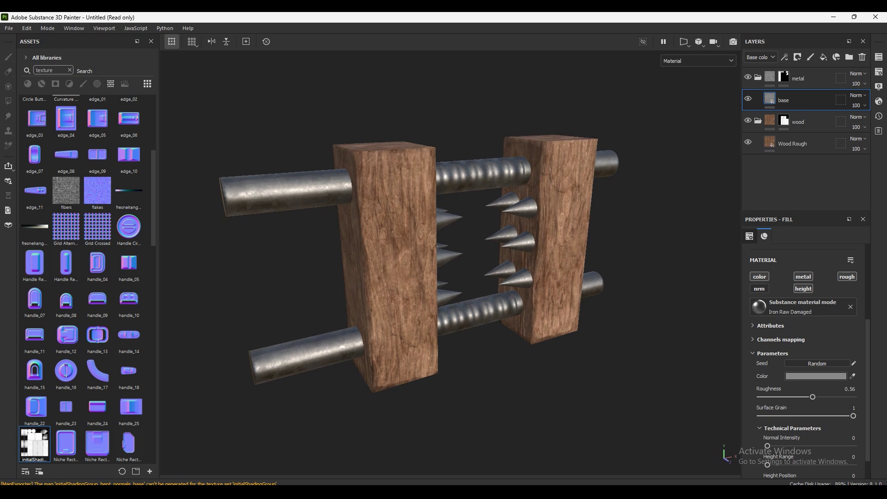
pyautogui.doubleClick(783, 99)
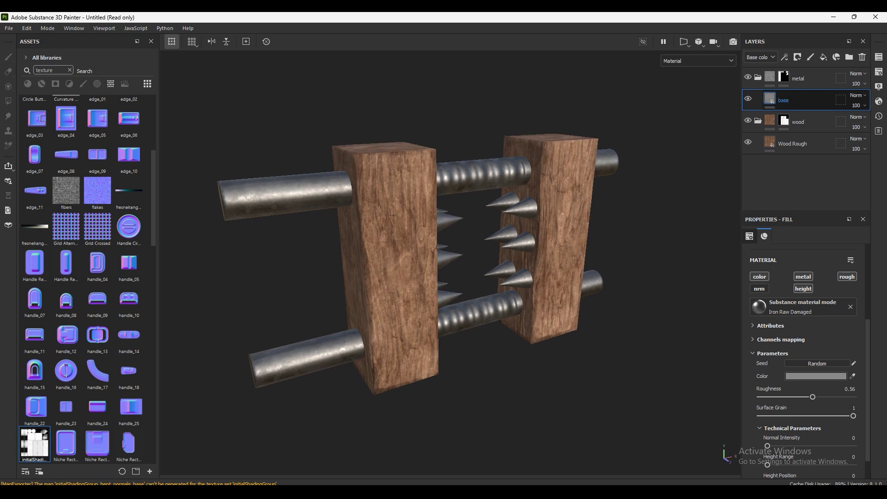
pyautogui.press('Return')
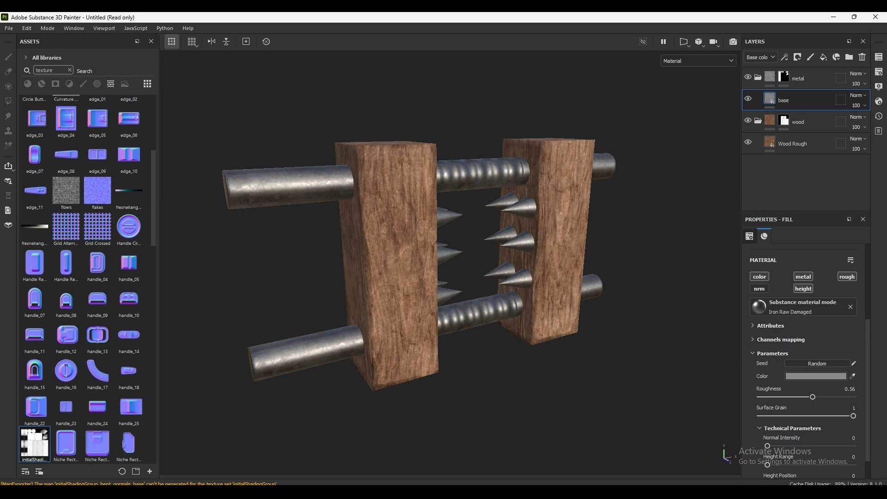
# Step: Add a black-masked fill layer named 'grunge' above the base layer
pyautogui.click(69, 70)
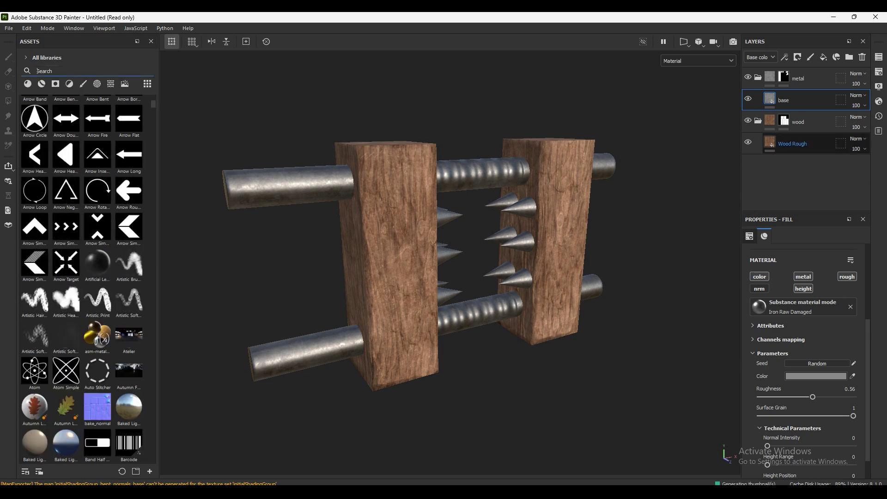
pyautogui.click(824, 57)
pyautogui.rightClick(794, 100)
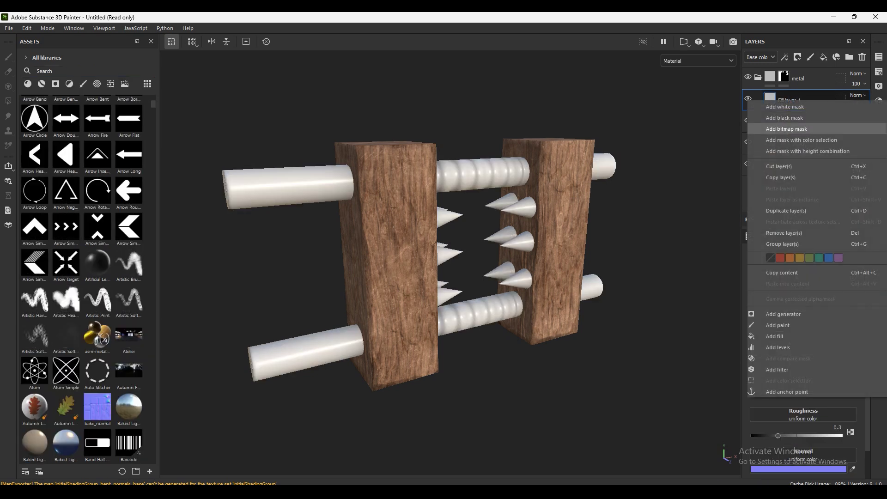
pyautogui.click(785, 121)
pyautogui.doubleClick(807, 100)
pyautogui.write('grunge')
pyautogui.press('Return')
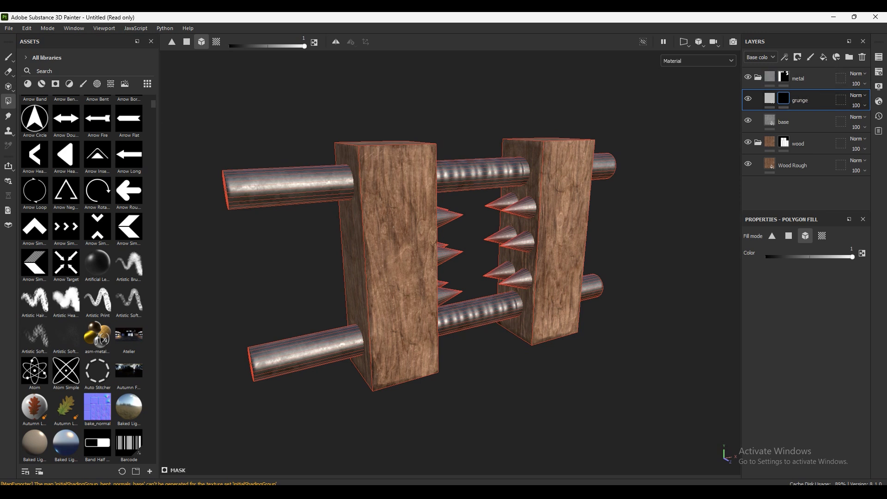
# Step: Search the assets for 'grunge rough' and select the first Grunge Rough texture
pyautogui.scroll(-5, 83, 277)
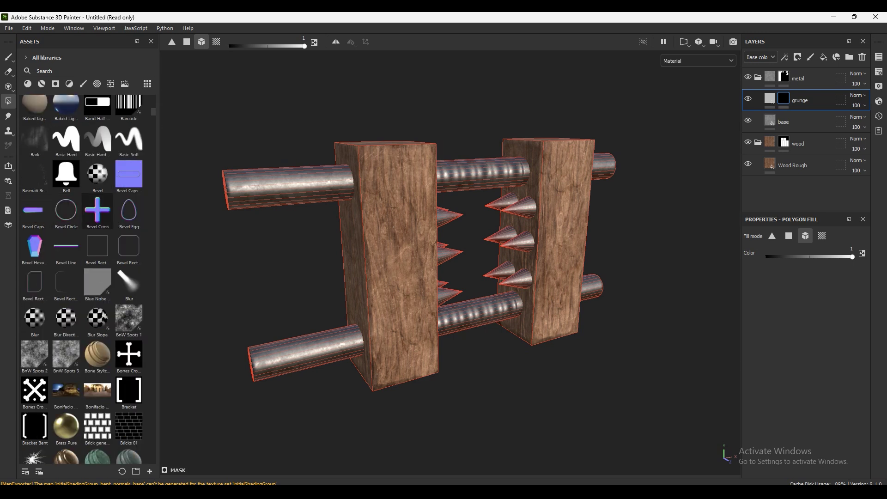
pyautogui.scroll(-5, 83, 278)
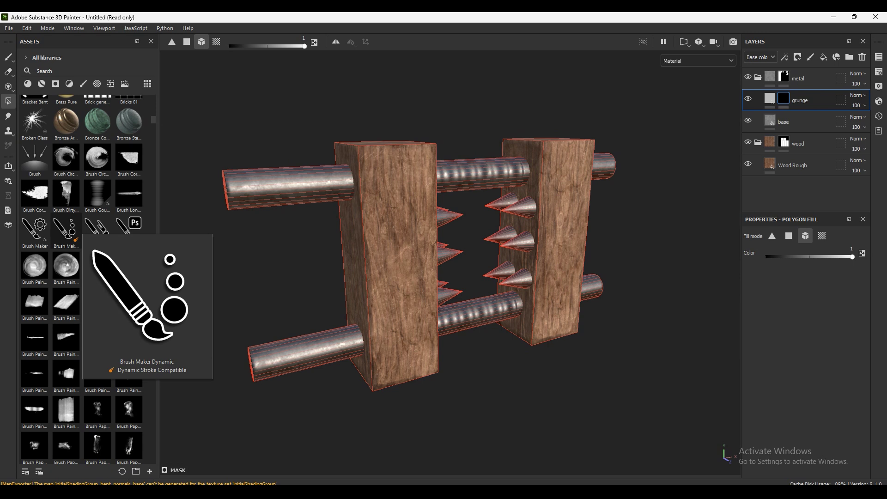
pyautogui.scroll(-5, 70, 231)
pyautogui.scroll(-5, 83, 277)
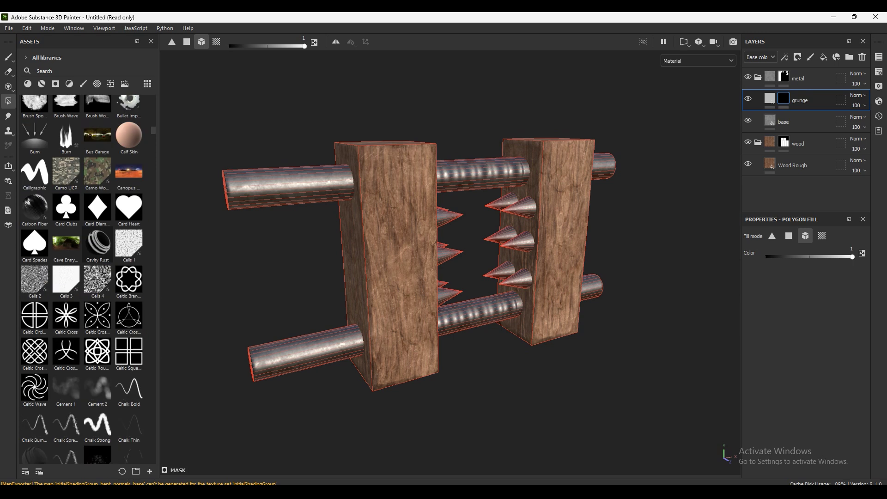
pyautogui.scroll(-10, 88, 277)
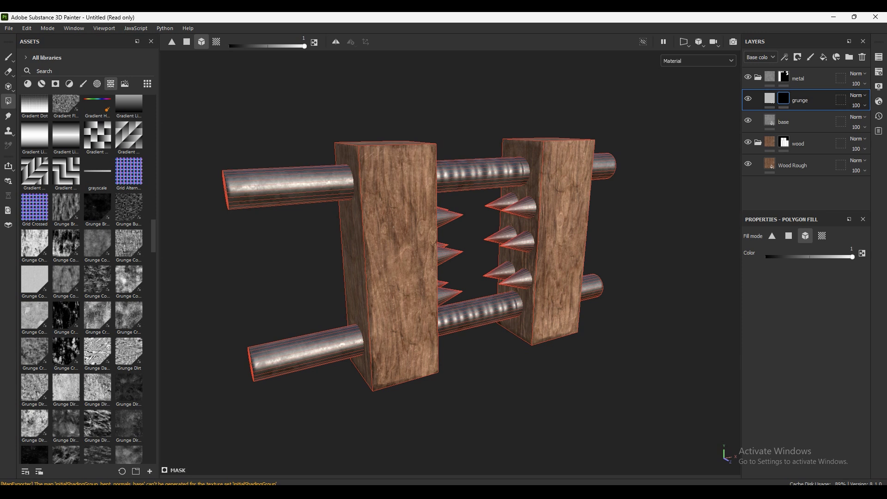
pyautogui.scroll(3, 83, 277)
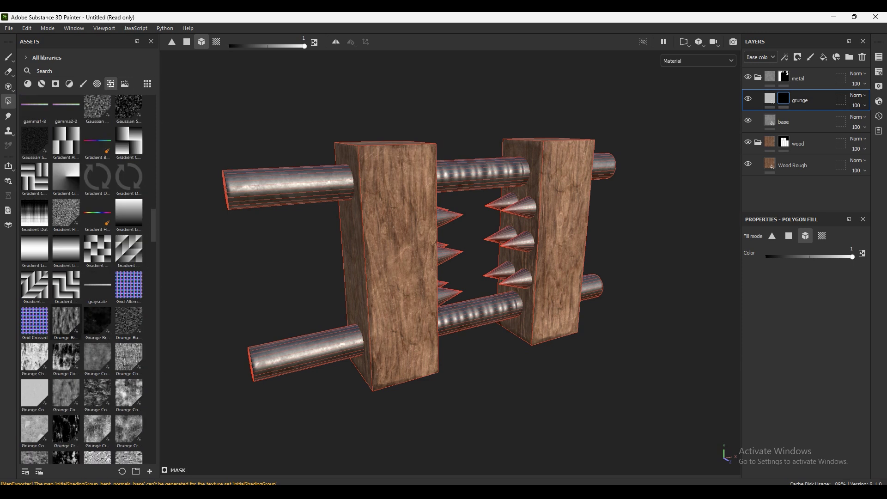
pyautogui.click(69, 71)
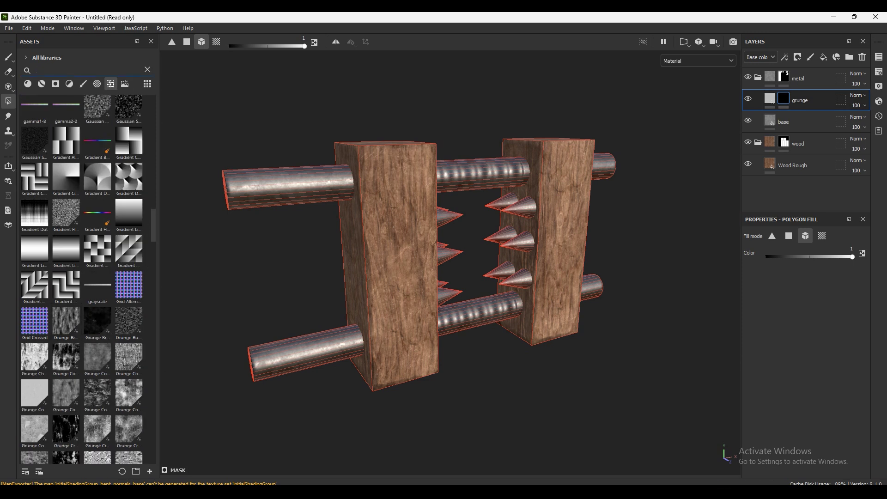
pyautogui.write('grunge ')
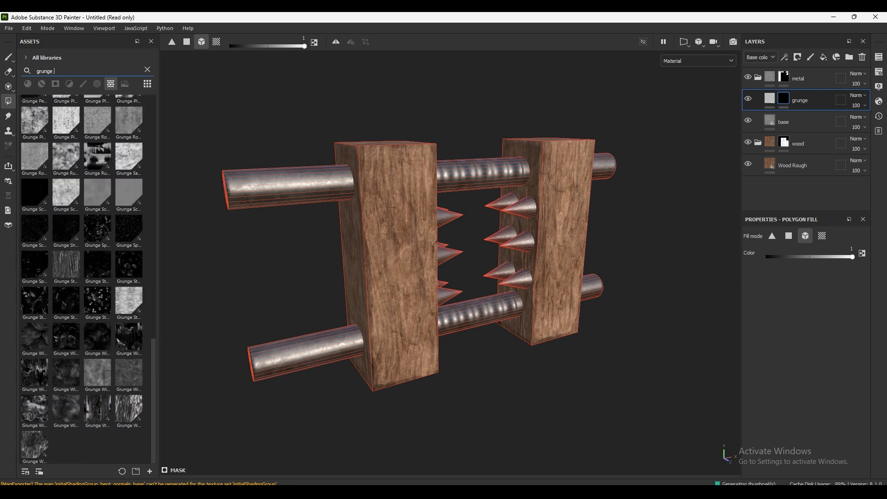
pyautogui.write('rough')
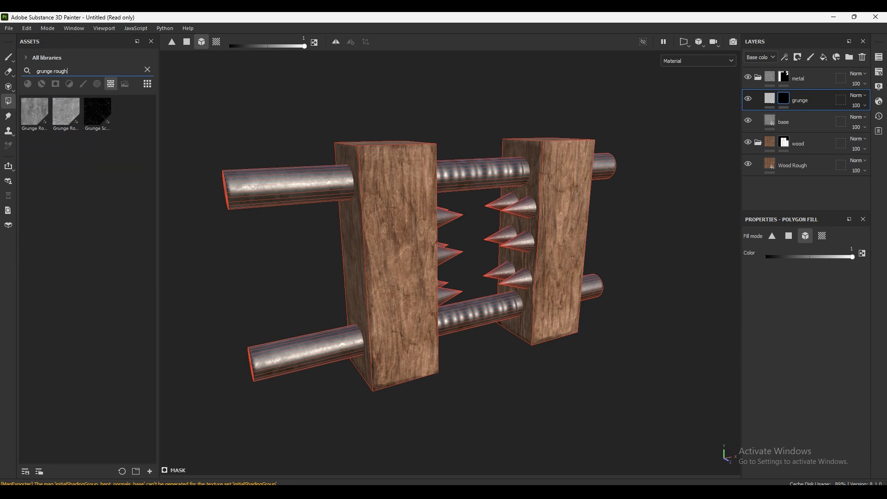
pyautogui.click(35, 112)
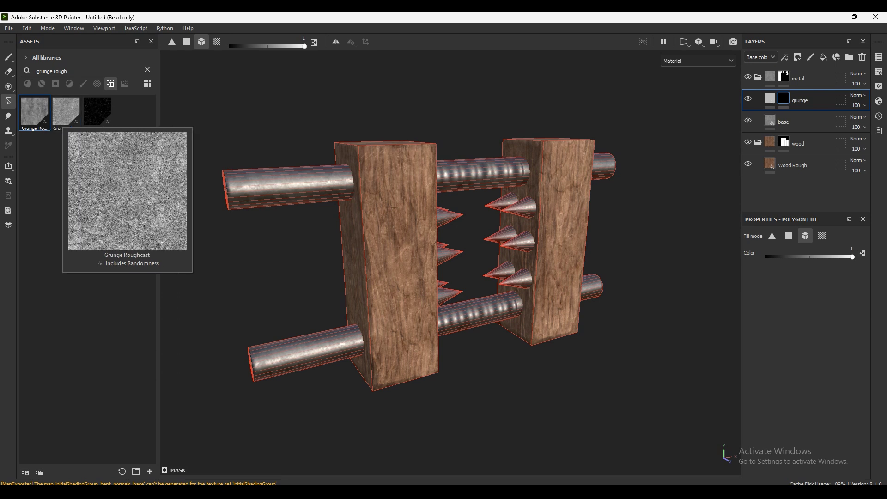
# Step: Add a fill to the grunge mask using Grunge Rough Dirty, with contrast raised to 0.46
pyautogui.rightClick(783, 98)
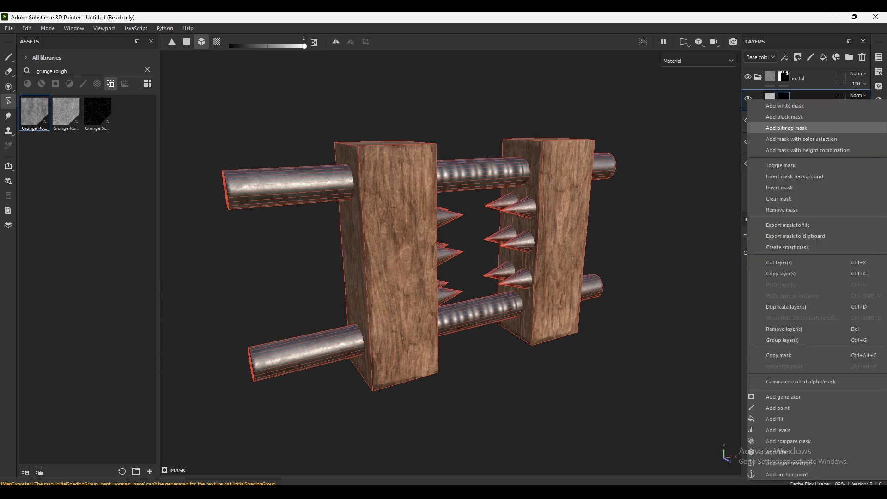
pyautogui.click(781, 418)
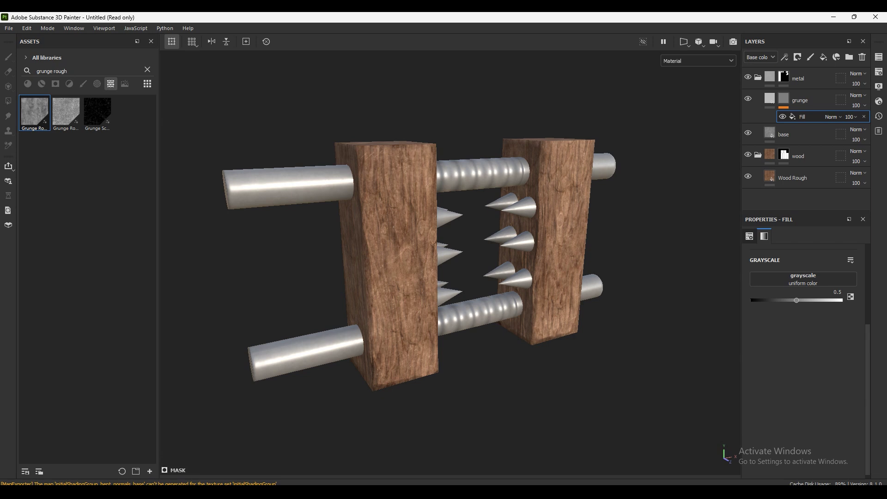
pyautogui.moveTo(34, 113); pyautogui.dragTo(803, 279)
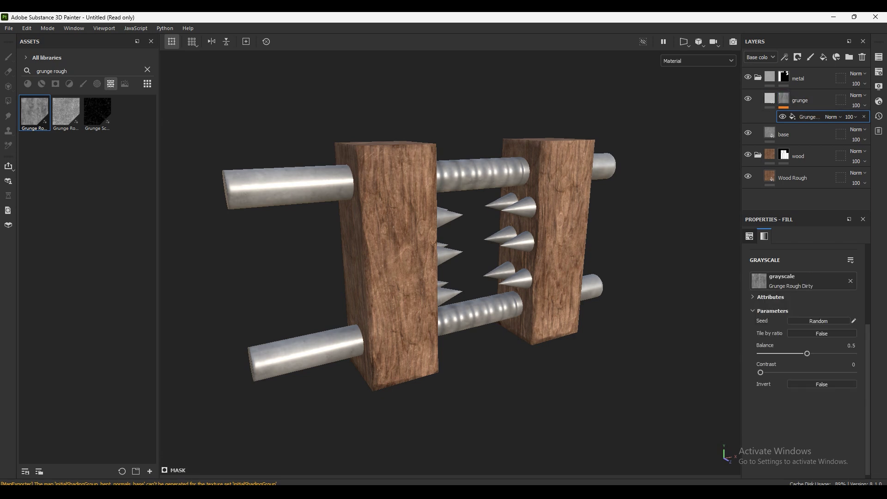
pyautogui.click(769, 100)
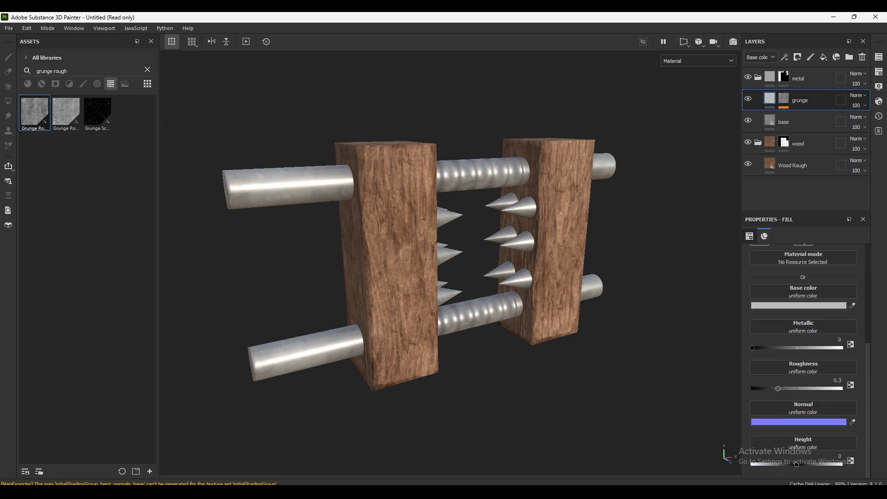
pyautogui.click(784, 99)
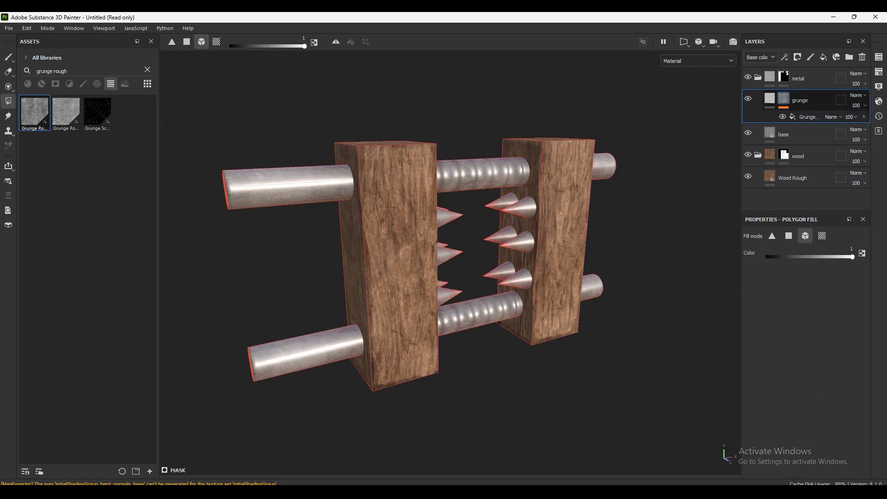
pyautogui.click(809, 116)
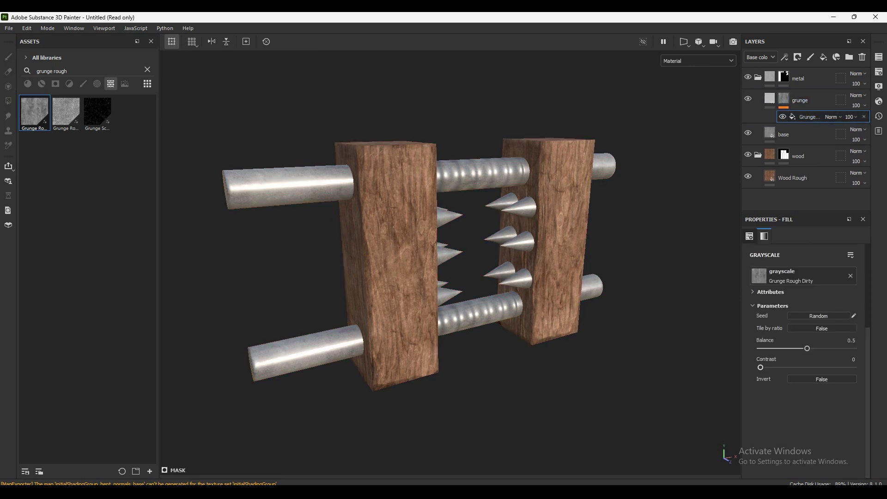
pyautogui.moveTo(760, 367); pyautogui.dragTo(809, 367)
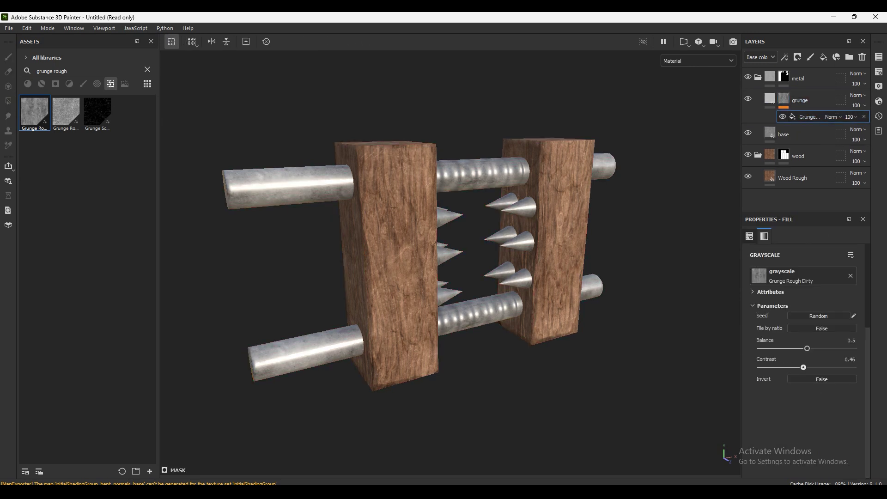
pyautogui.keyDown('alt'); pyautogui.moveTo(416, 277); pyautogui.dragTo(467, 270); pyautogui.keyUp('alt')
# Step: Disable the grunge layer's colour channel and set Metallic 1 and Roughness 0.809
pyautogui.click(770, 99)
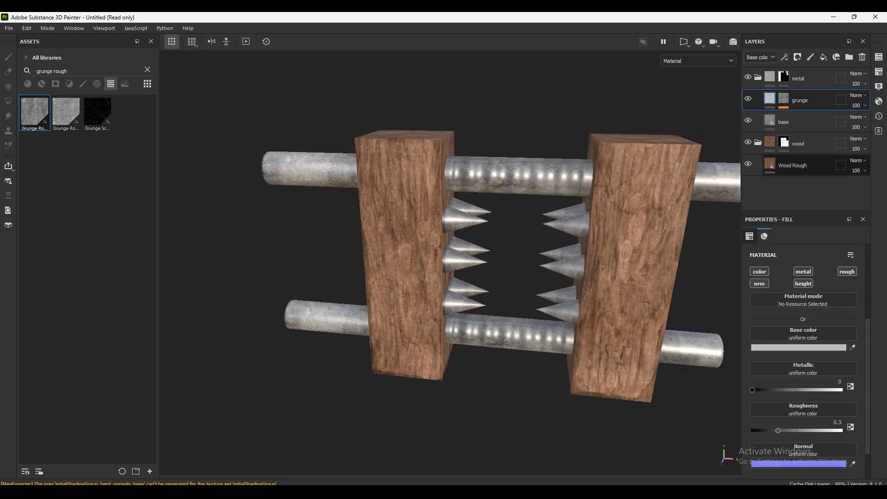
pyautogui.click(759, 299)
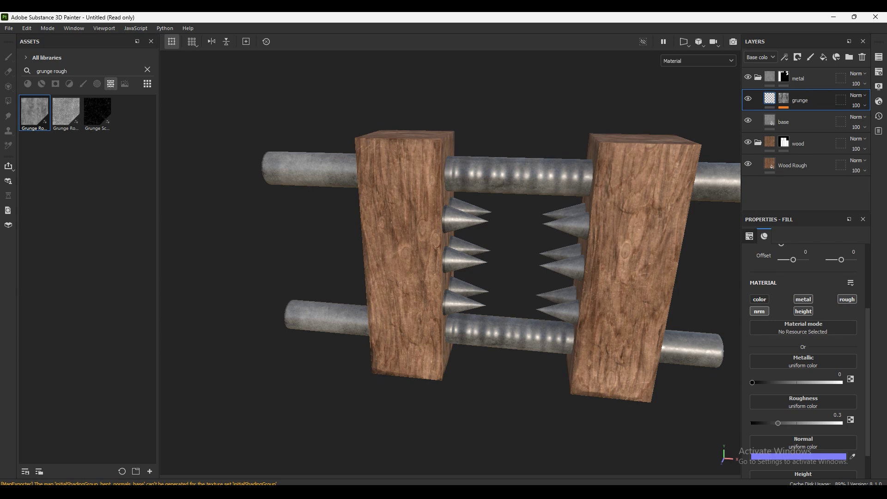
pyautogui.moveTo(752, 383); pyautogui.dragTo(840, 382)
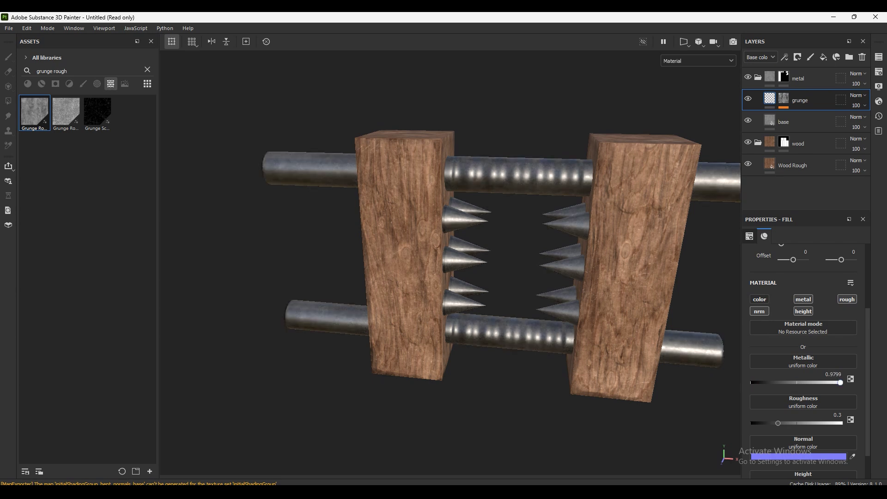
pyautogui.keyDown('alt'); pyautogui.moveTo(451, 258); pyautogui.dragTo(638, 258); pyautogui.keyUp('alt')
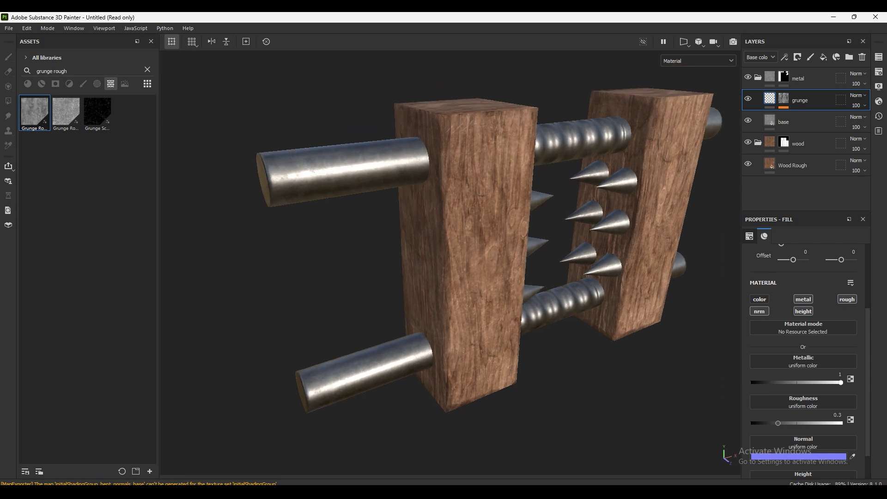
pyautogui.moveTo(778, 423); pyautogui.dragTo(825, 423)
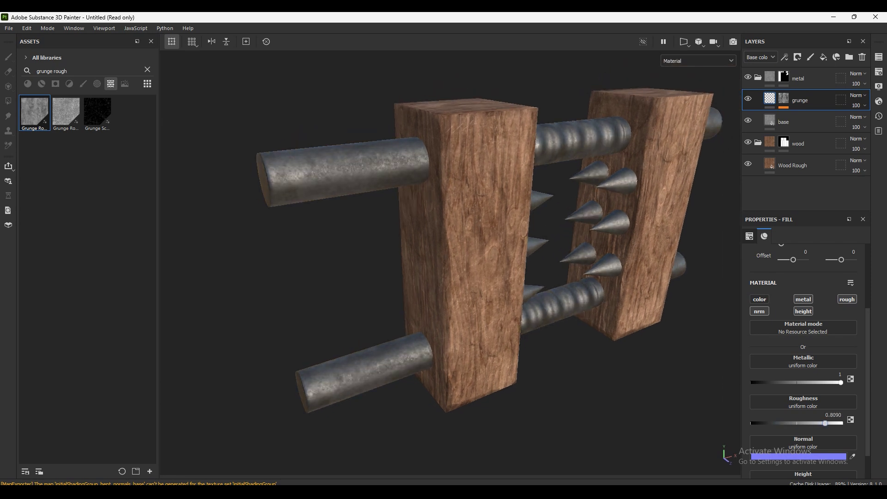
pyautogui.press('f')
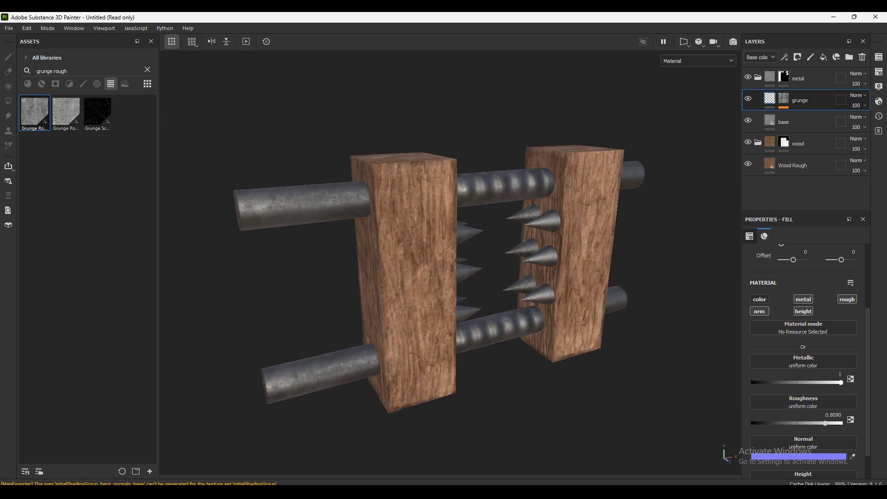
# Step: Add a black-masked fill layer above grunge named 'grunge color variation'
pyautogui.click(823, 57)
pyautogui.rightClick(785, 100)
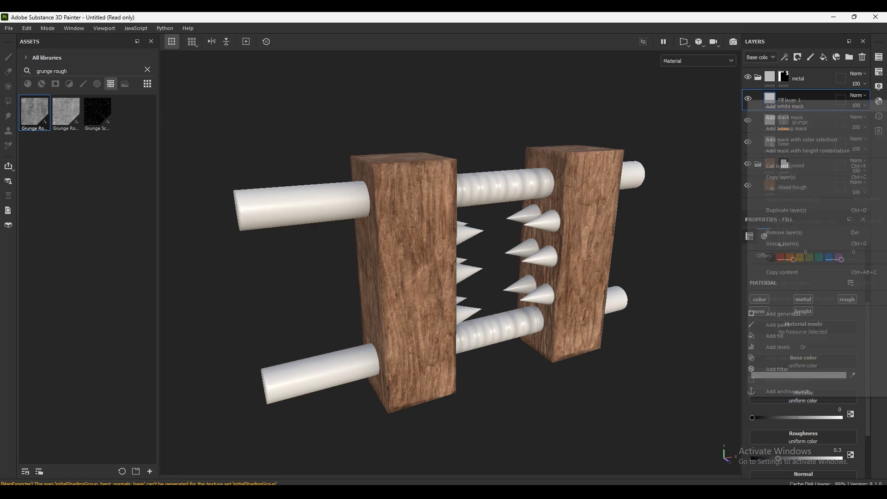
pyautogui.click(784, 117)
pyautogui.doubleClick(807, 100)
pyautogui.write('grunge co')
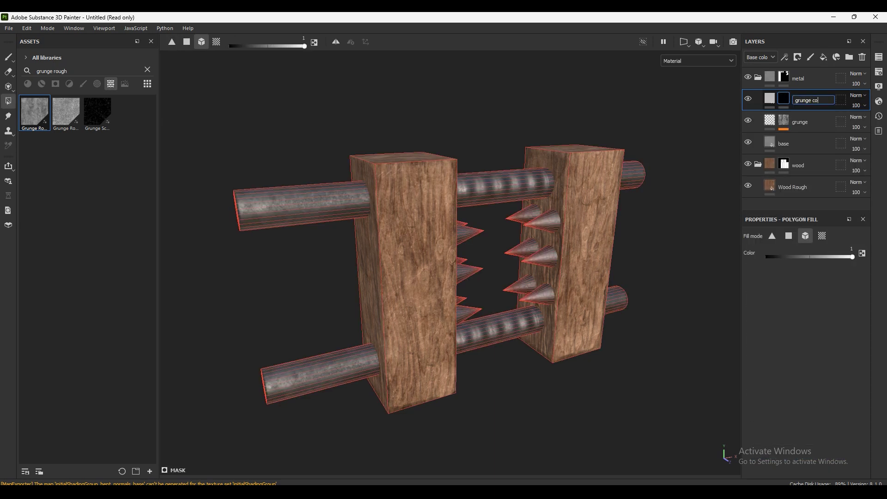
pyautogui.write(' vara')
pyautogui.press('BackSpace')
pyautogui.write('iation')
pyautogui.press('Return')
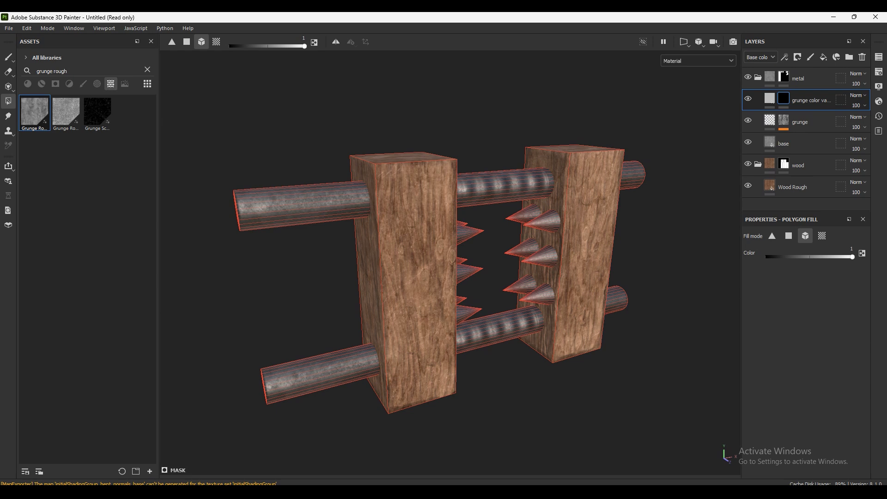
# Step: Clear the asset search, select Grunge Rough Dirty, and view the layer's mask in the viewport
pyautogui.click(147, 69)
pyautogui.scroll(-5, 82, 277)
pyautogui.scroll(-5, 82, 277)
pyautogui.scroll(-5, 82, 278)
pyautogui.scroll(-5, 82, 277)
pyautogui.scroll(-5, 82, 277)
pyautogui.scroll(-5, 82, 278)
pyautogui.scroll(-3, 82, 277)
pyautogui.scroll(-3, 82, 277)
pyautogui.scroll(-3, 81, 277)
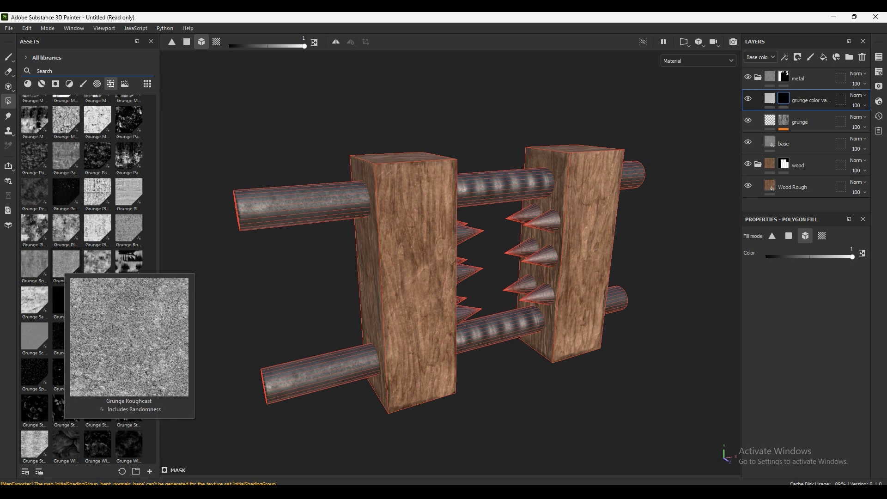
pyautogui.click(34, 265)
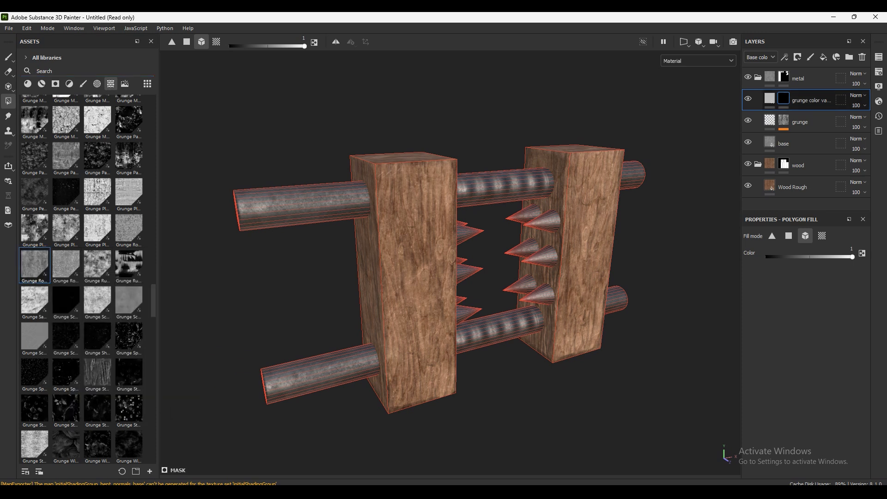
pyautogui.keyDown('alt'); pyautogui.click(784, 99); pyautogui.keyUp('alt')
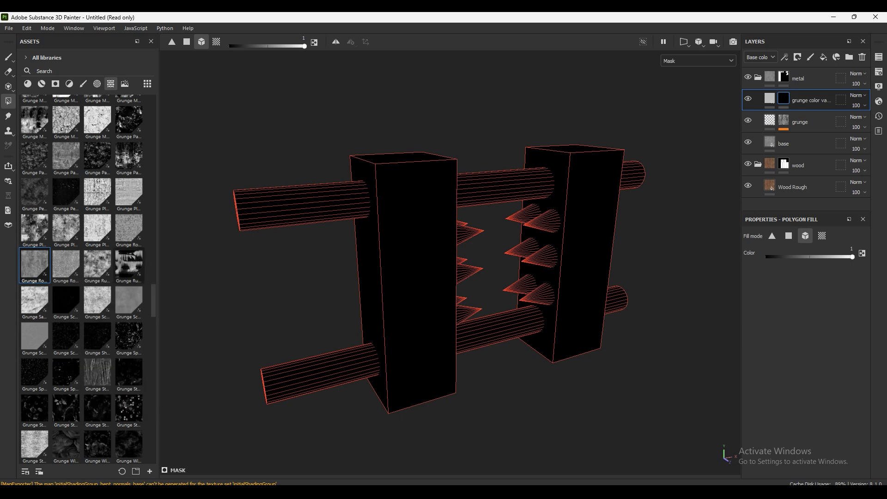
# Step: Fill the layer's mask with Grunge Rough Dirty, then disable the layer's base colour channel
pyautogui.click(784, 56)
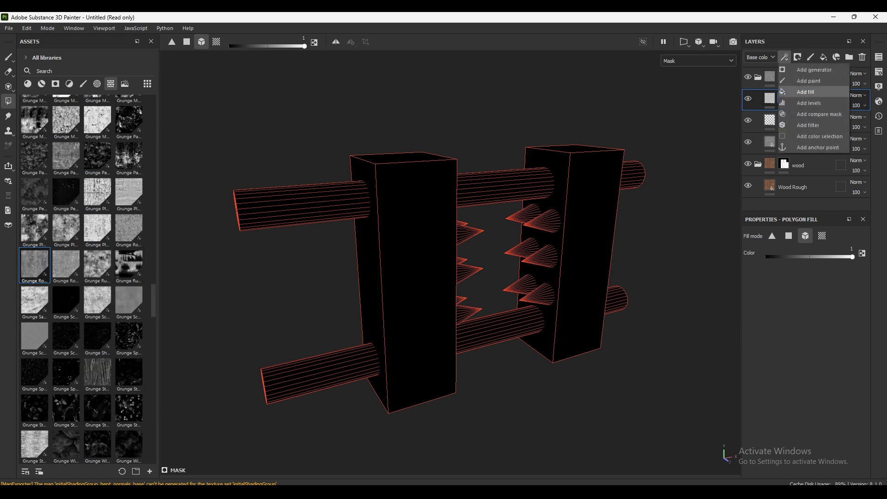
pyautogui.click(806, 92)
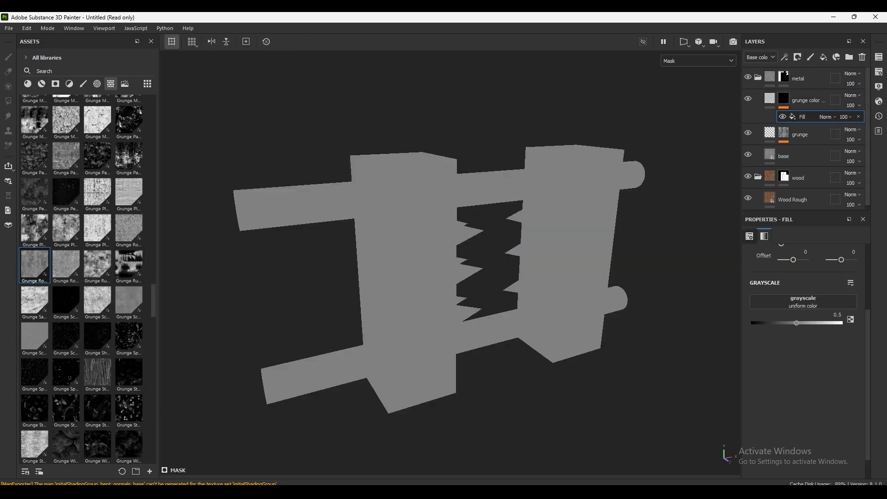
pyautogui.moveTo(34, 265); pyautogui.dragTo(803, 302)
pyautogui.click(769, 98)
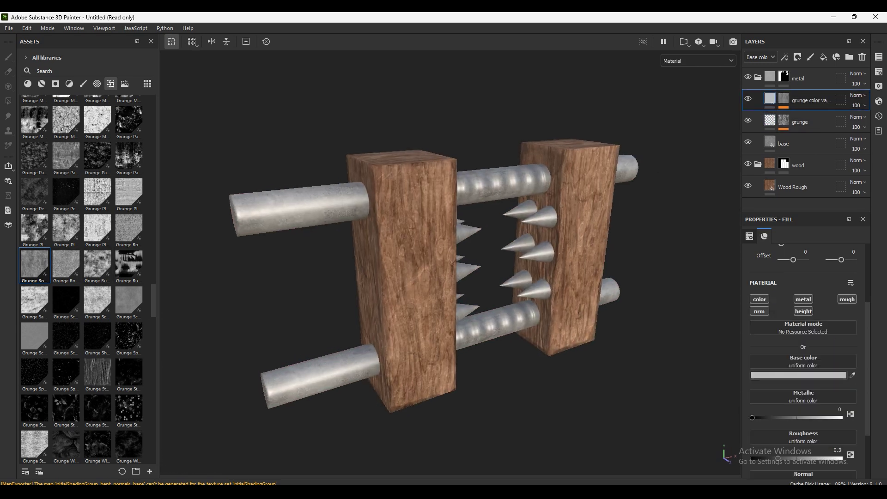
pyautogui.click(760, 299)
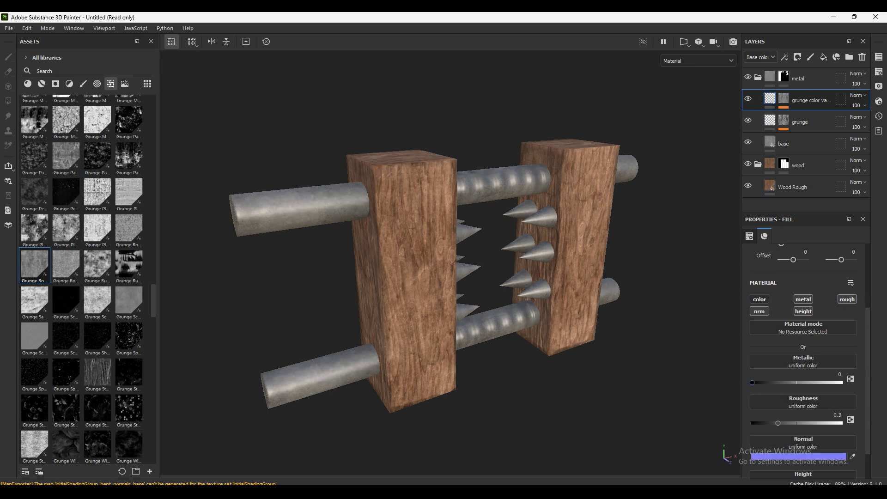
# Step: Keep only the colour channel active and set the base colour to dark brown 462406
pyautogui.click(759, 311)
pyautogui.click(803, 299)
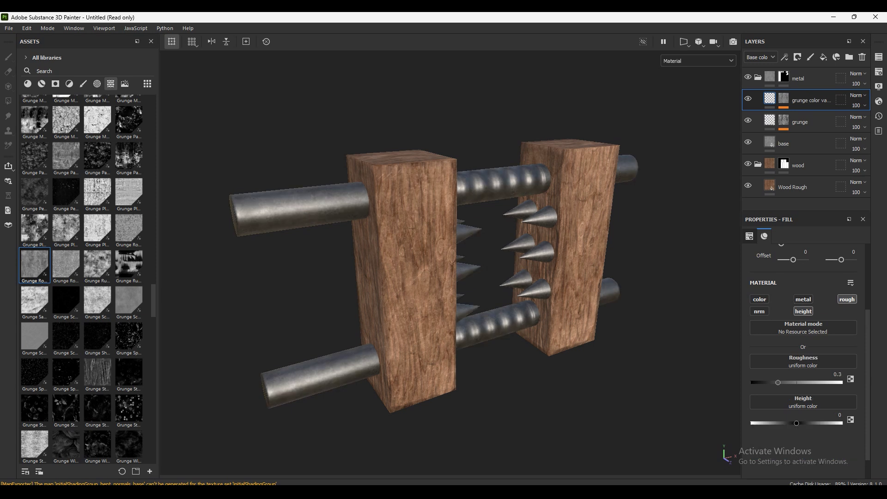
pyautogui.click(759, 299)
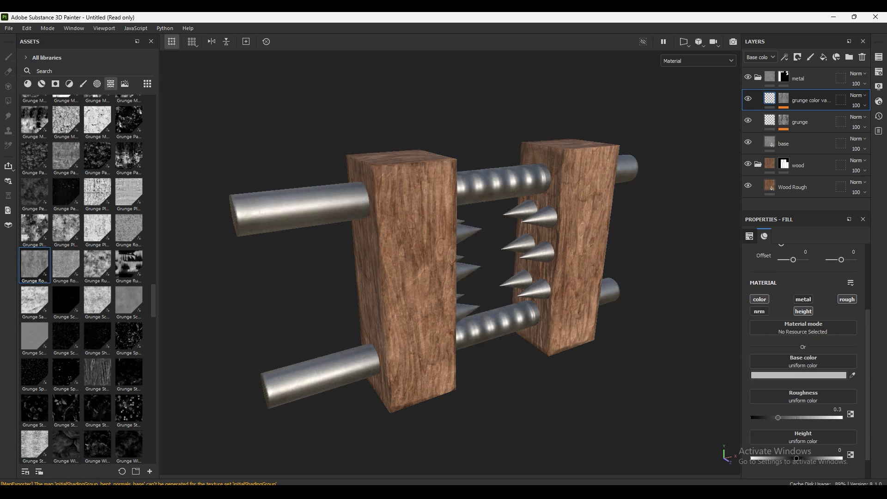
pyautogui.click(800, 375)
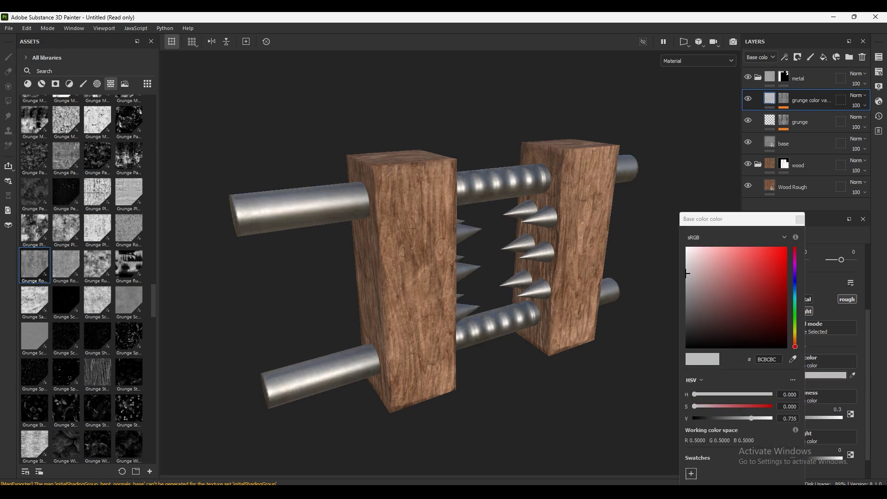
pyautogui.click(795, 341)
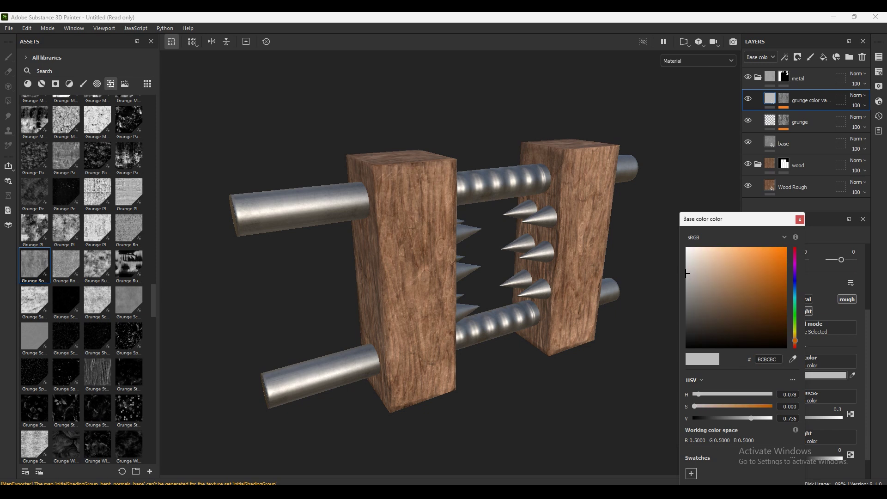
pyautogui.moveTo(772, 323); pyautogui.dragTo(778, 320)
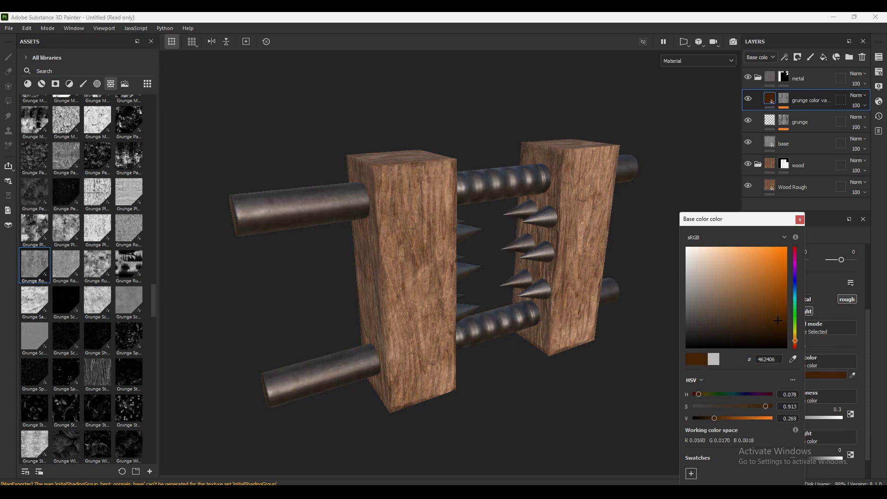
pyautogui.click(800, 220)
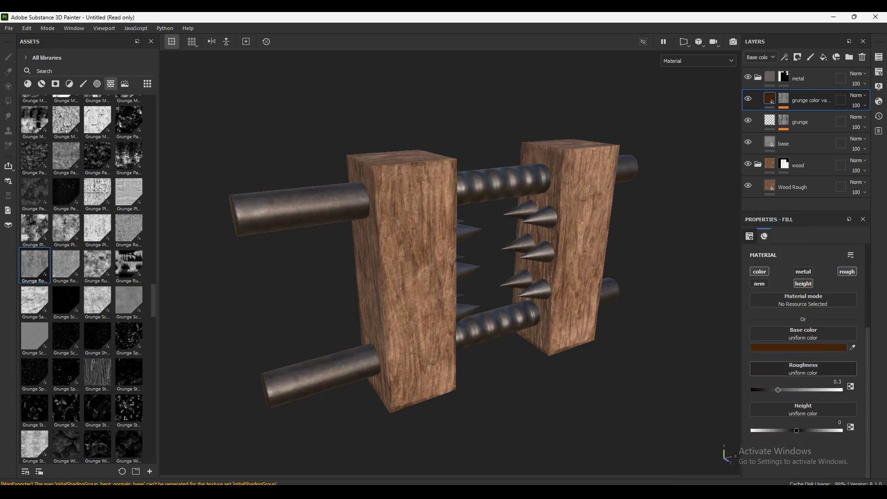
# Step: Raise the layer's roughness to 0.7839 and drop a grunge texture into its mask
pyautogui.moveTo(778, 390); pyautogui.dragTo(823, 390)
pyautogui.moveTo(450, 277)
pyautogui.keyDown('alt'); pyautogui.mouseDown()
pyautogui.moveTo(404, 277)
pyautogui.moveTo(506, 270)
pyautogui.moveTo(467, 277)
pyautogui.mouseUp(); pyautogui.keyUp('alt')
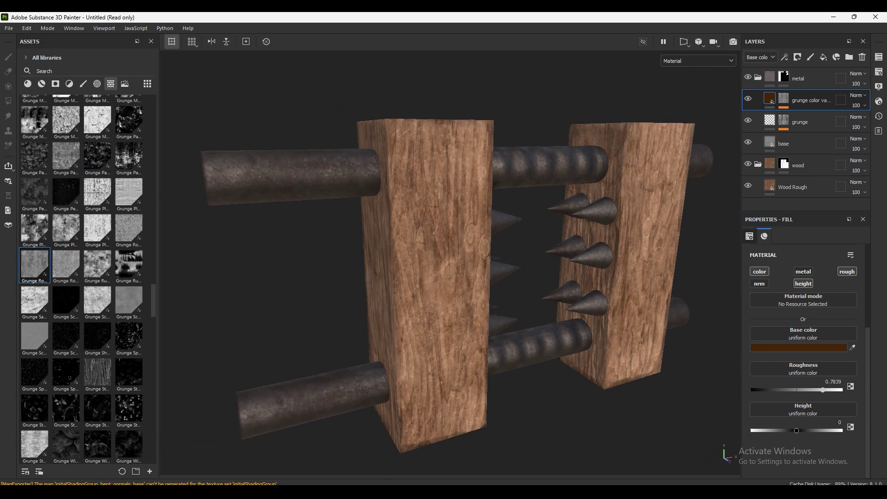
pyautogui.moveTo(35, 266); pyautogui.dragTo(783, 100)
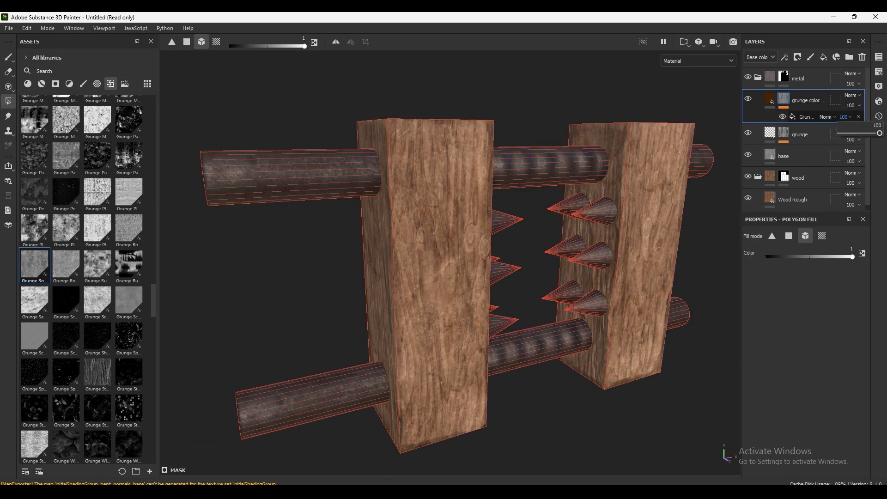
# Step: Lower the mask's Grunge fill to 35, then orbit around the press to inspect the mottling
pyautogui.moveTo(879, 133); pyautogui.dragTo(853, 133)
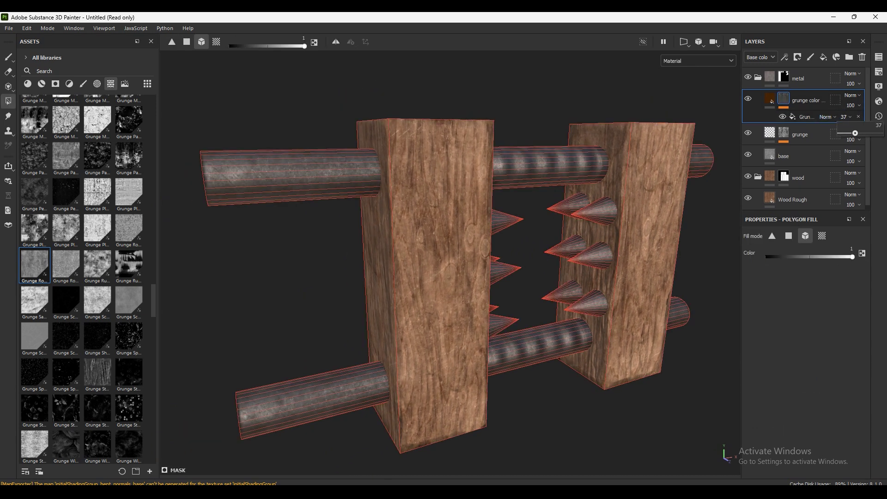
pyautogui.click(770, 100)
pyautogui.moveTo(450, 277)
pyautogui.keyDown('alt'); pyautogui.mouseDown()
pyautogui.moveTo(489, 277)
pyautogui.moveTo(489, 259)
pyautogui.moveTo(508, 259)
pyautogui.mouseUp(); pyautogui.keyUp('alt')
pyautogui.scroll(-3, 450, 259)
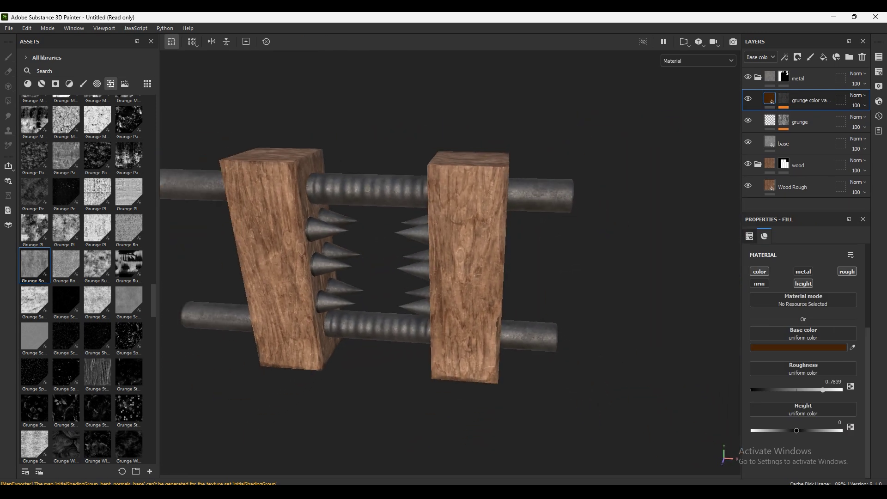
pyautogui.keyDown('alt'); pyautogui.moveTo(450, 259); pyautogui.dragTo(578, 268, button='middle'); pyautogui.keyUp('alt')
pyautogui.keyDown('alt'); pyautogui.moveTo(451, 258); pyautogui.dragTo(513, 252); pyautogui.keyUp('alt')
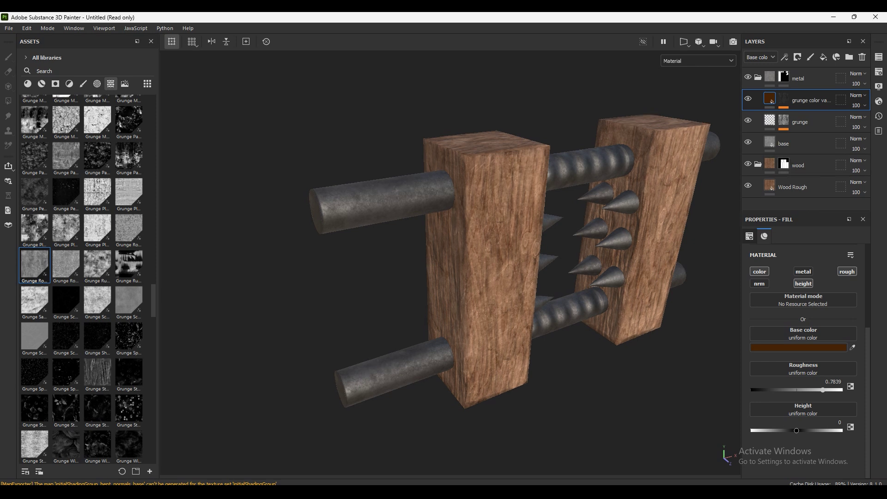
pyautogui.keyDown('alt'); pyautogui.moveTo(509, 259); pyautogui.dragTo(472, 261, button='middle'); pyautogui.keyUp('alt')
pyautogui.keyDown('alt'); pyautogui.moveTo(462, 258); pyautogui.dragTo(490, 268); pyautogui.keyUp('alt')
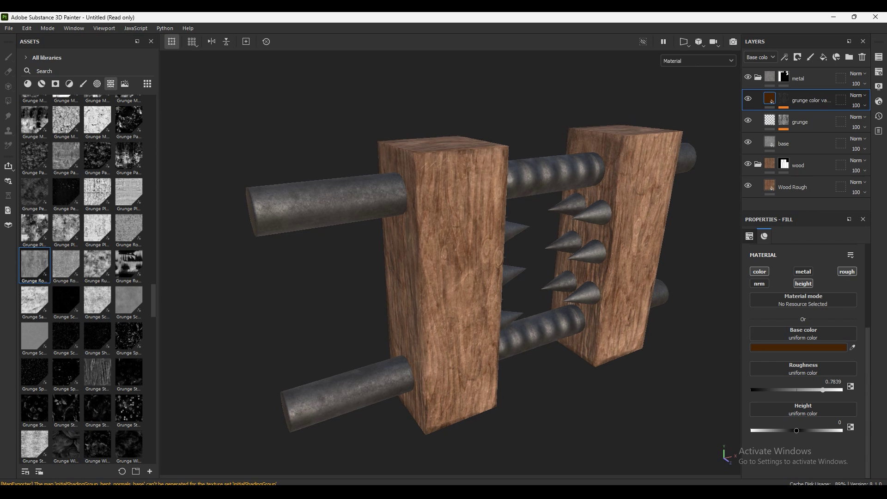
# Step: Check the mask's Grunge fill settings, then duplicate the grunge colour layer with Ctrl+D
pyautogui.click(46, 71)
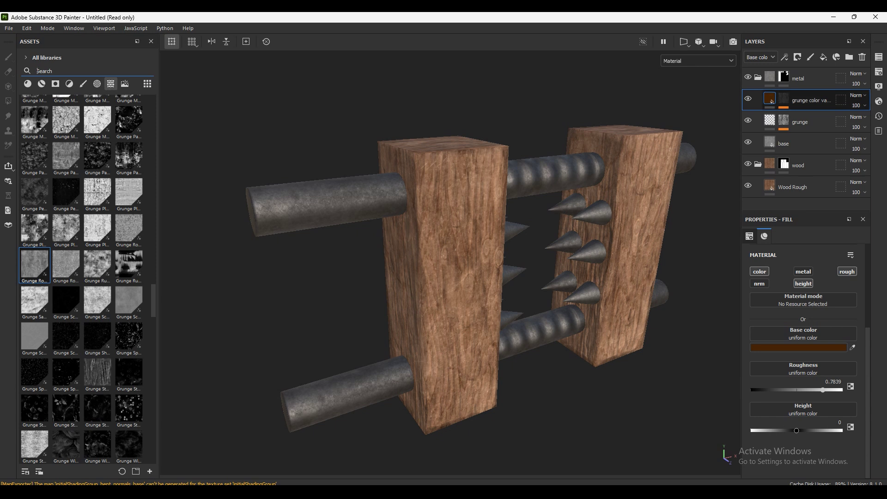
pyautogui.keyDown('alt'); pyautogui.click(784, 99); pyautogui.keyUp('alt')
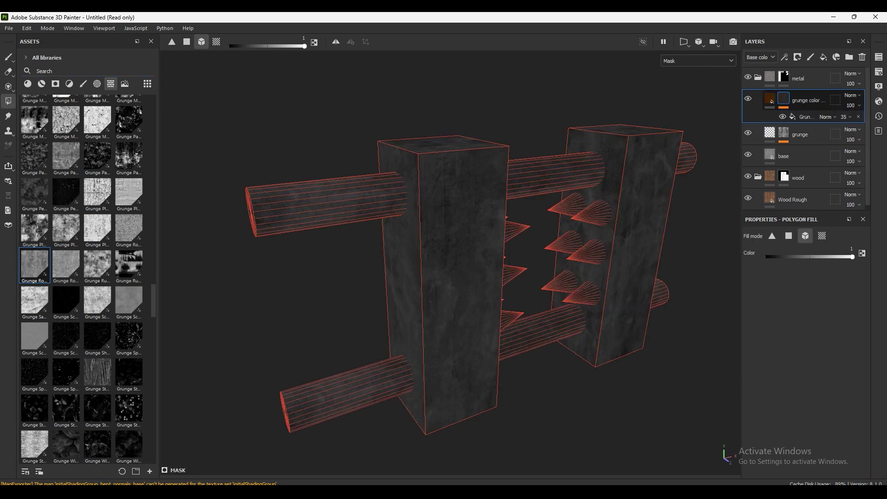
pyautogui.click(769, 98)
pyautogui.click(807, 116)
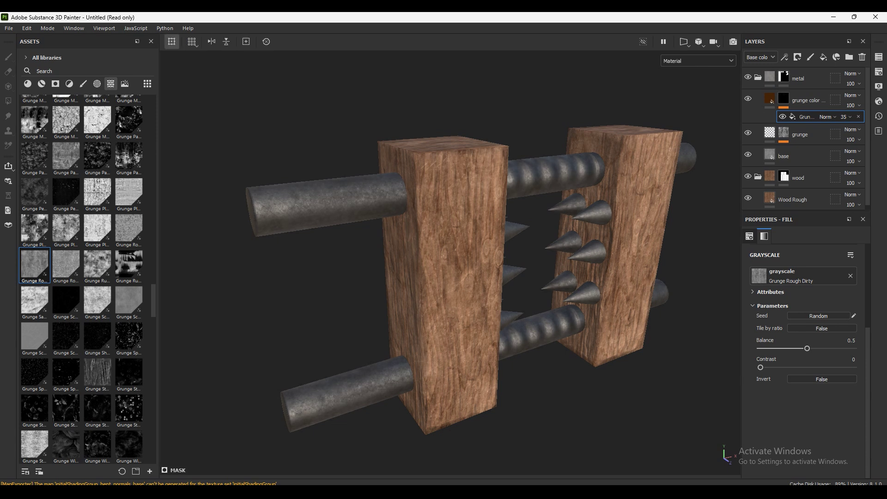
pyautogui.click(784, 99)
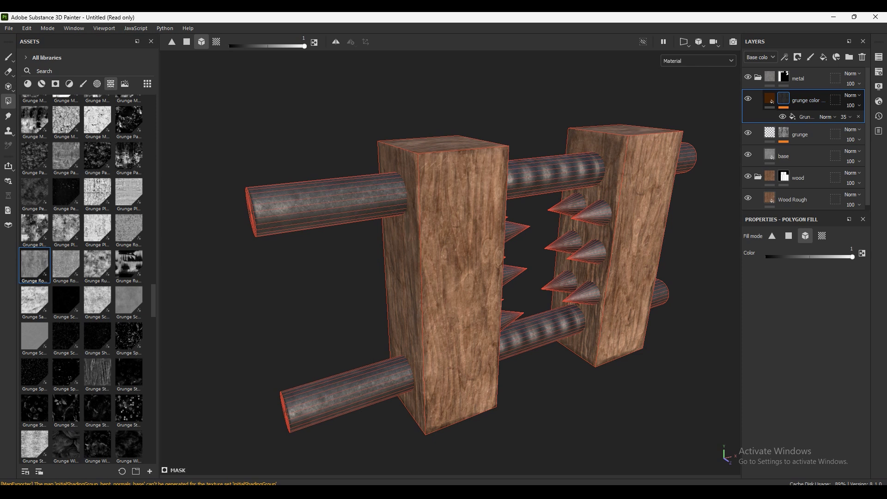
pyautogui.hotkey('ctrl', 'd')
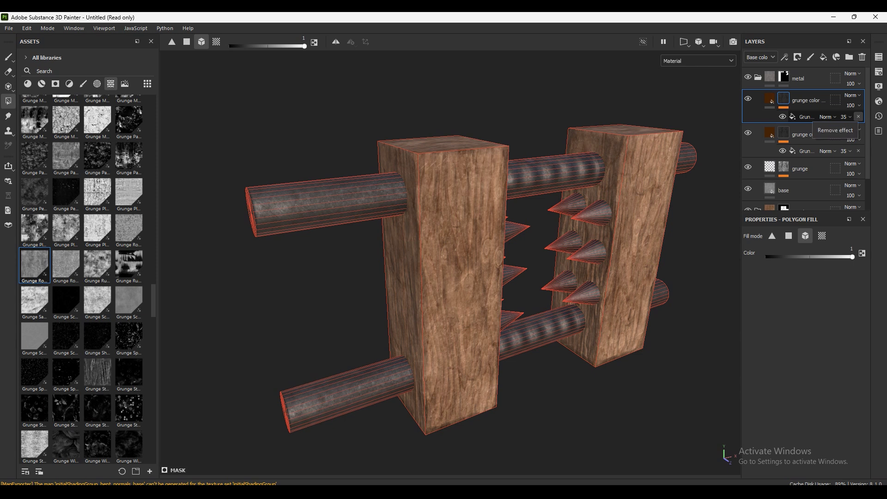
# Step: Remove the Grunge fill from the copy's mask and filter library masks by 'edge'
pyautogui.click(858, 116)
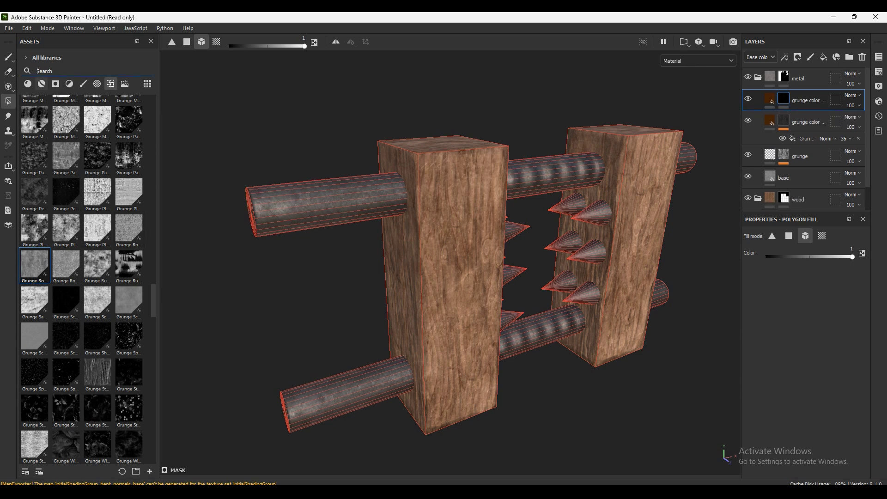
pyautogui.click(41, 84)
pyautogui.click(56, 84)
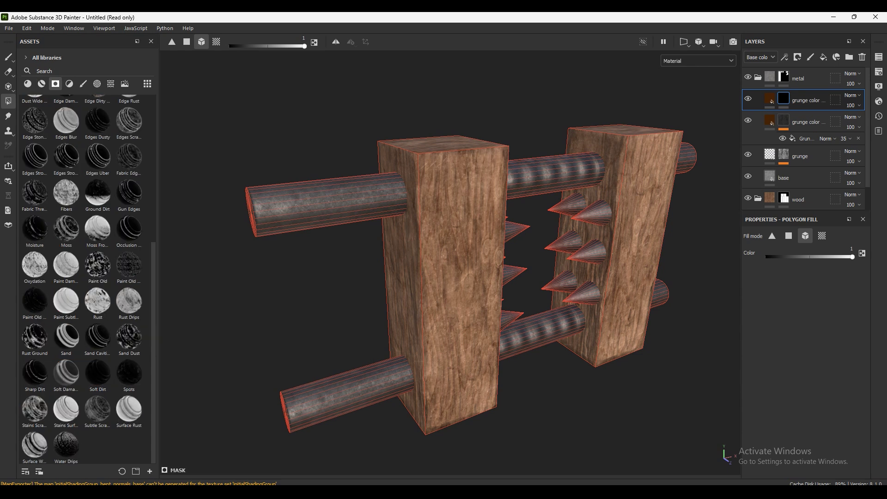
pyautogui.write('edge')
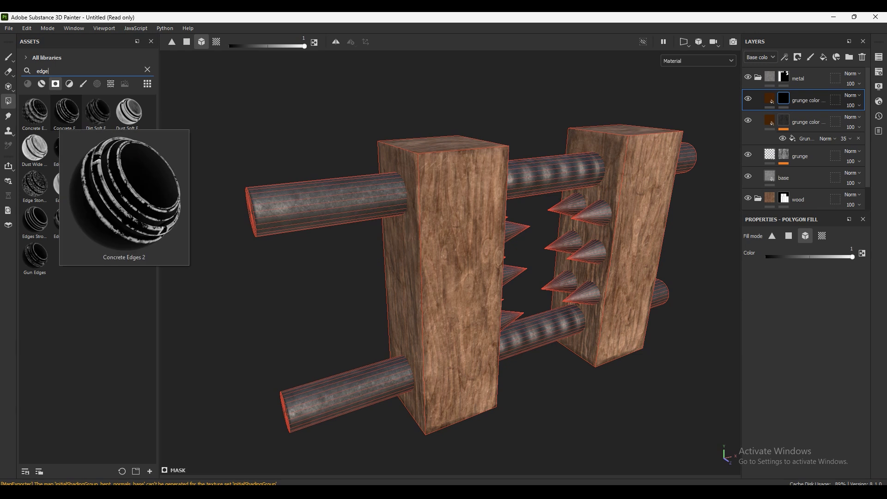
# Step: Browse the edge masks, choose Gun Edges, and duplicate the emptied layer again
pyautogui.click(67, 111)
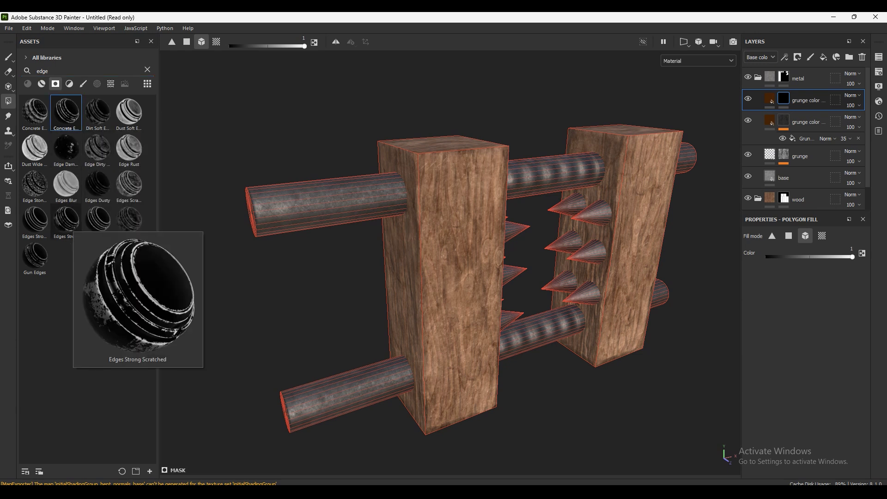
pyautogui.click(66, 220)
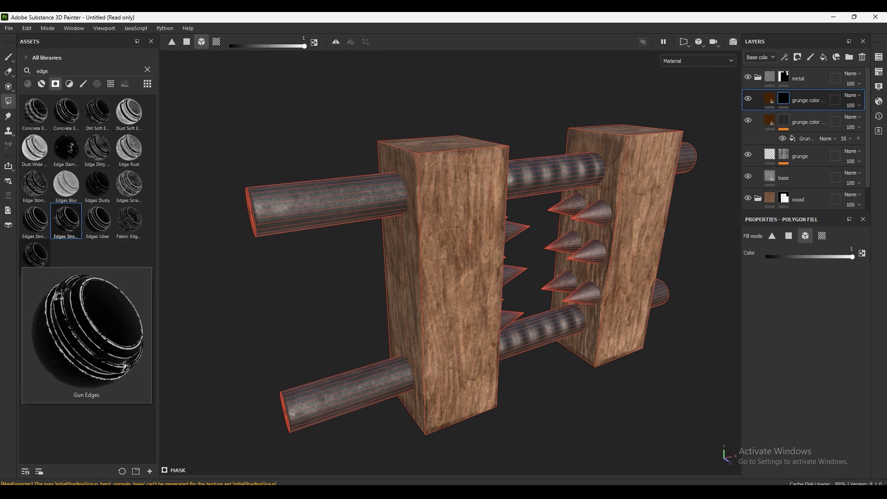
pyautogui.click(35, 255)
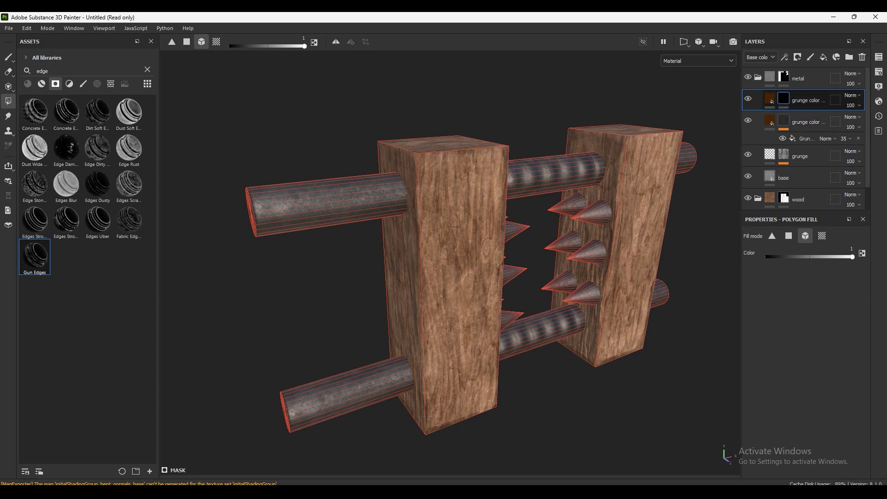
pyautogui.hotkey('ctrl', 'd')
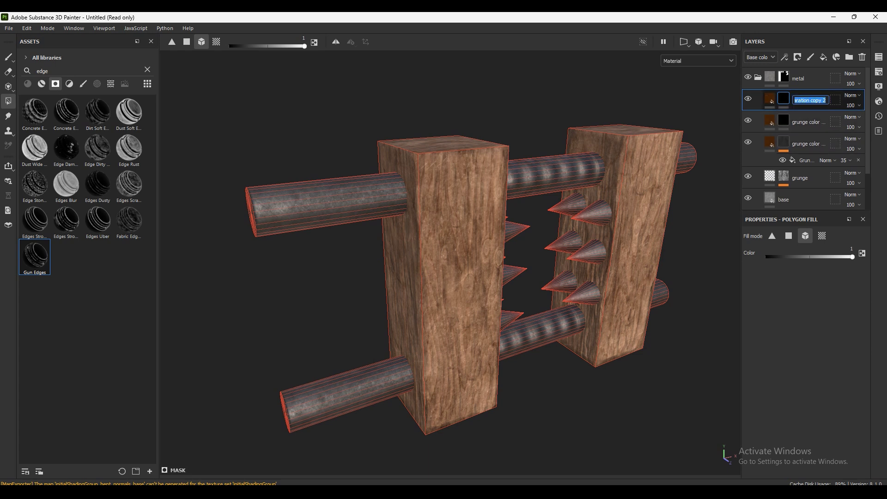
# Step: Set the newest layer copy's base colour to grey #959595
pyautogui.click(769, 99)
pyautogui.click(825, 347)
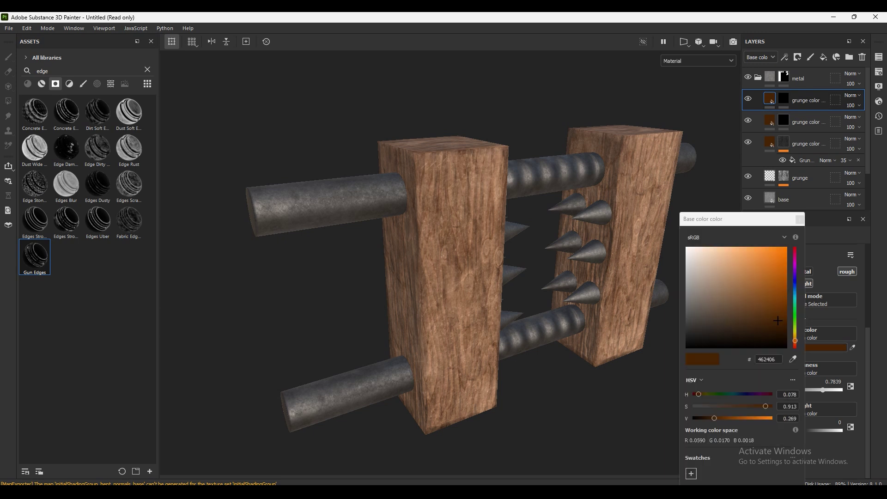
pyautogui.moveTo(778, 321); pyautogui.dragTo(687, 289)
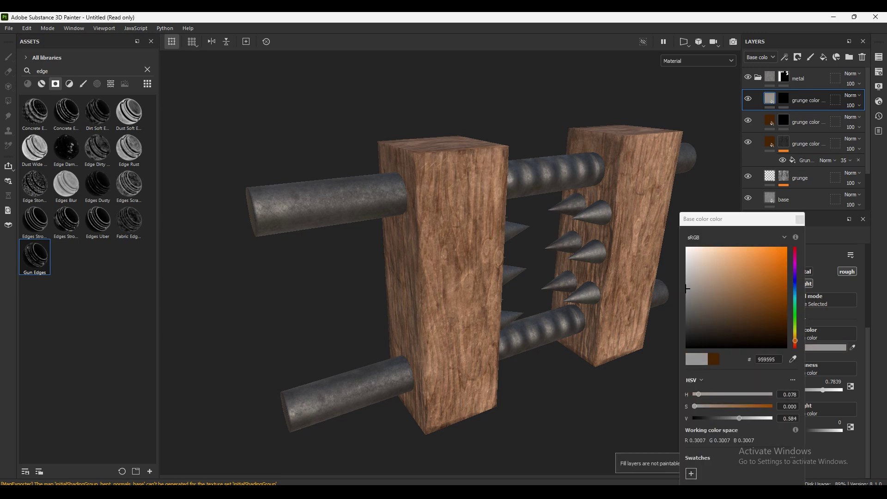
pyautogui.click(800, 220)
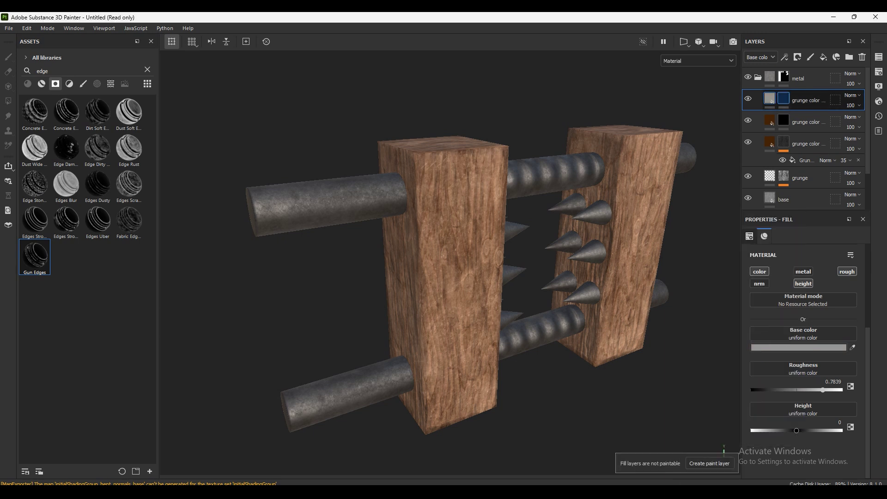
# Step: Enable the metallic channel at full value 1 and select the layer's mask
pyautogui.click(784, 99)
pyautogui.click(770, 99)
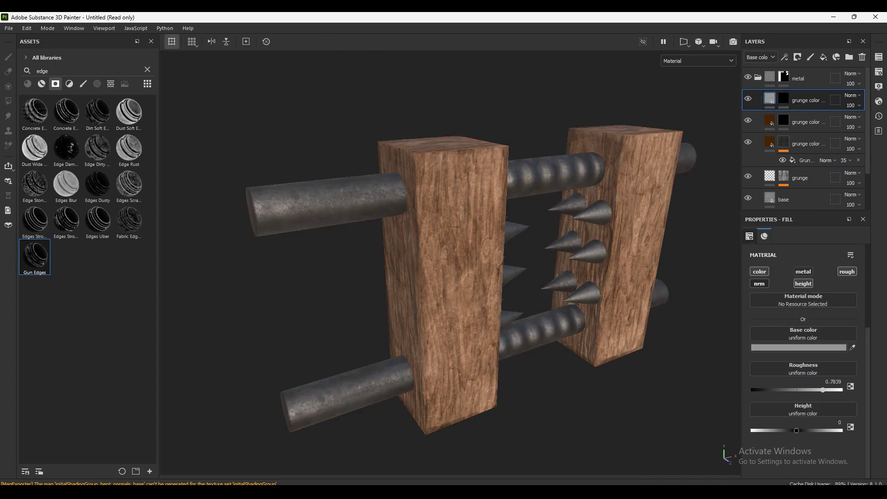
pyautogui.click(803, 271)
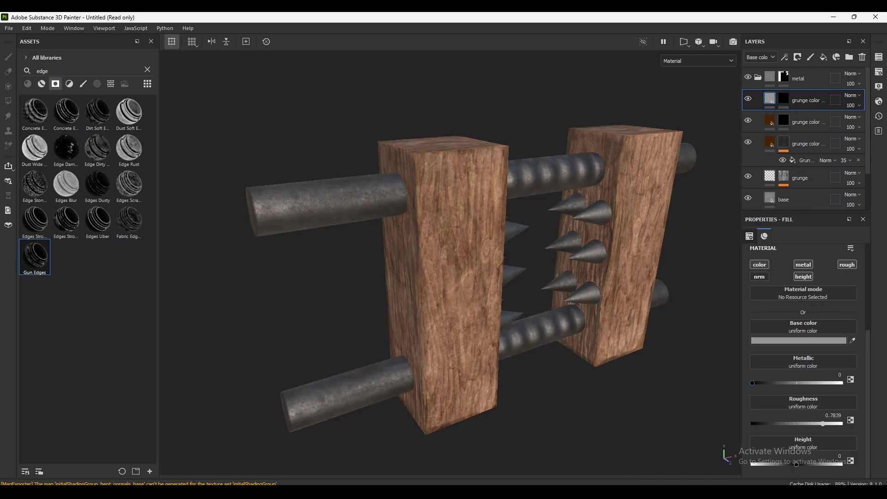
pyautogui.moveTo(753, 383); pyautogui.dragTo(841, 383)
pyautogui.press('4')
pyautogui.click(784, 98)
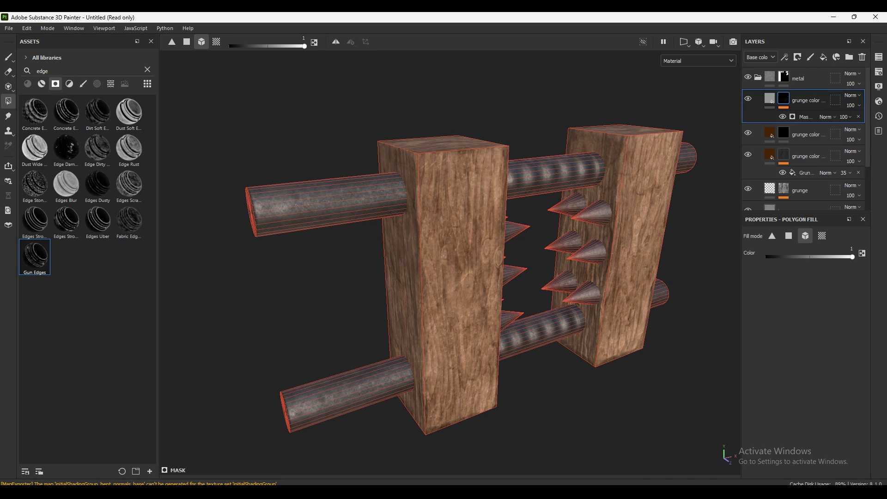
# Step: Undo the unwanted mask effect and add a new effect to the top layer's mask
pyautogui.click(769, 99)
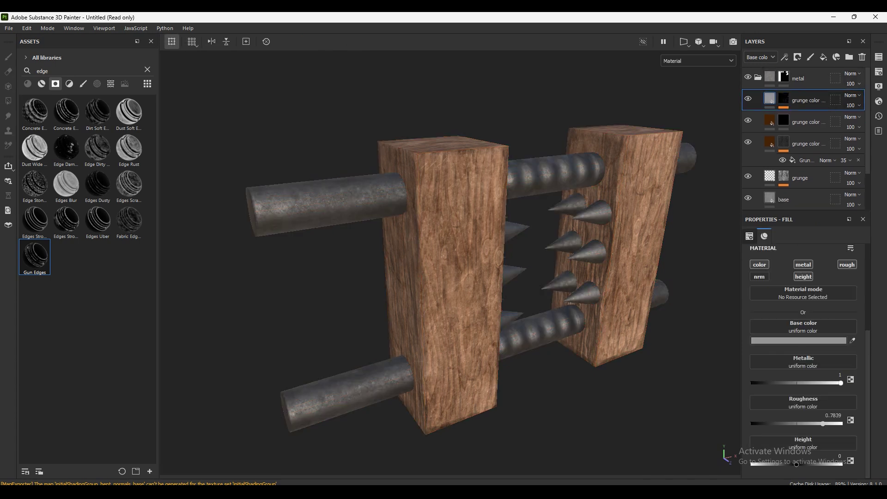
pyautogui.press('4')
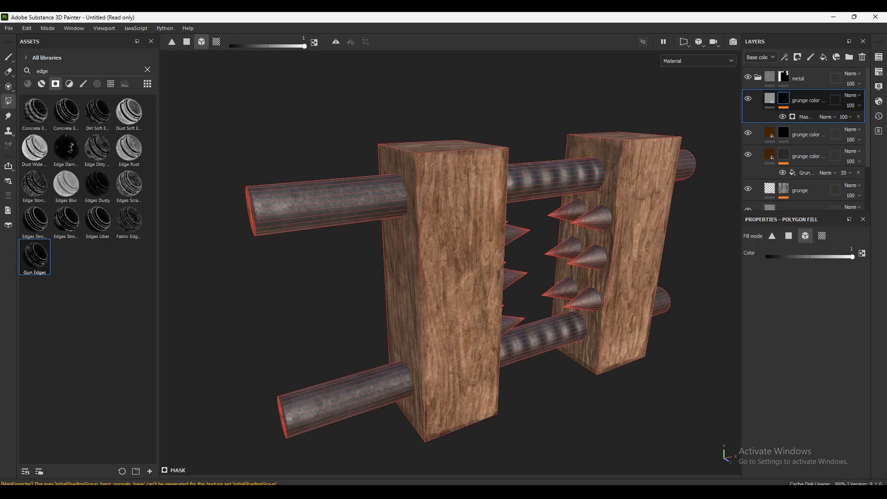
pyautogui.hotkey('ctrl', 'z')
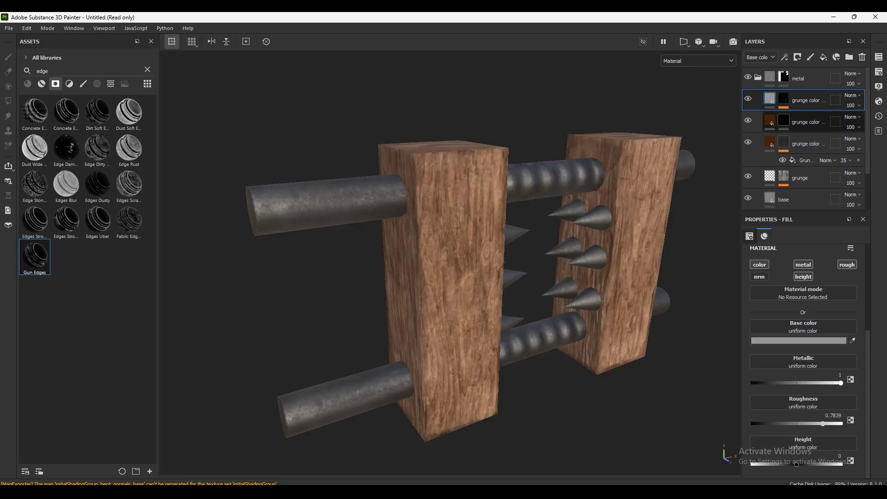
pyautogui.press('4')
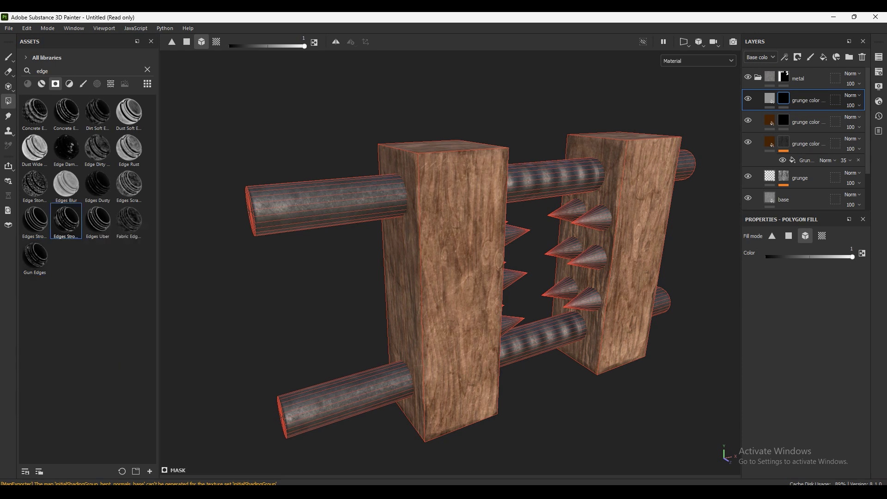
pyautogui.moveTo(66, 221); pyautogui.dragTo(807, 100)
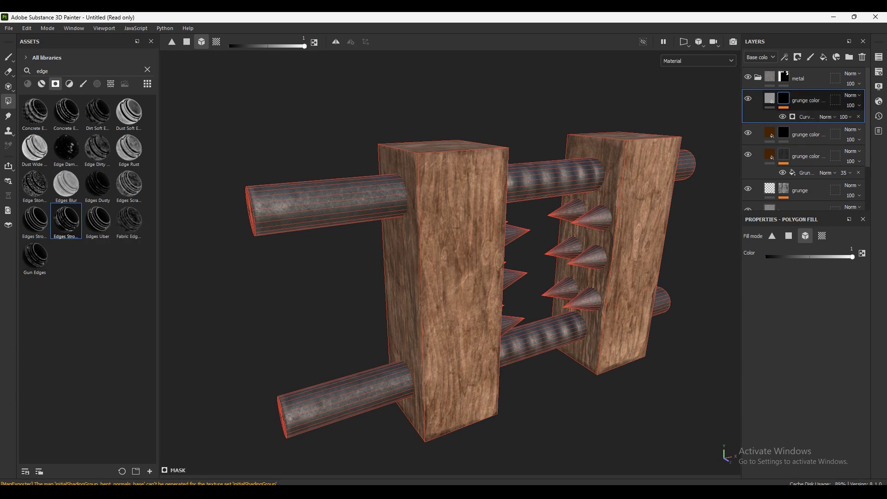
# Step: Orbit the press, then reselect the mask and show the Curvature generator's properties
pyautogui.click(807, 101)
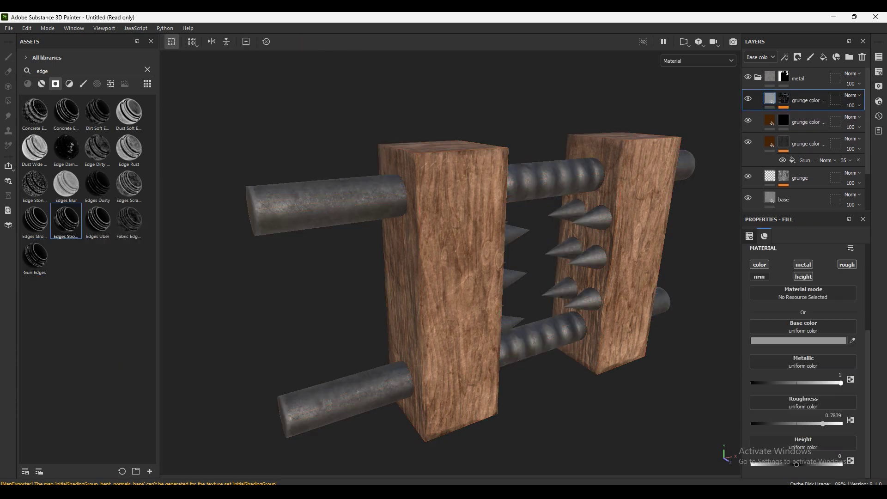
pyautogui.scroll(5, 450, 259)
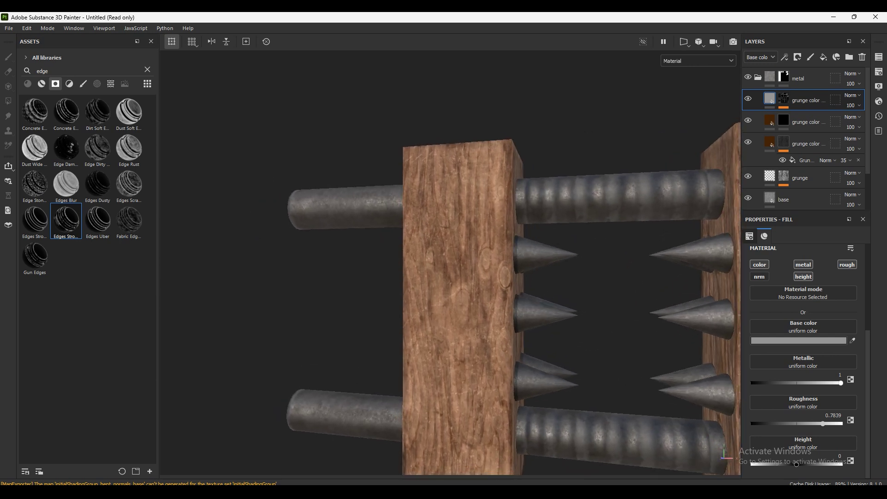
pyautogui.scroll(-5, 451, 259)
pyautogui.keyDown('alt'); pyautogui.moveTo(451, 258); pyautogui.dragTo(466, 258); pyautogui.keyUp('alt')
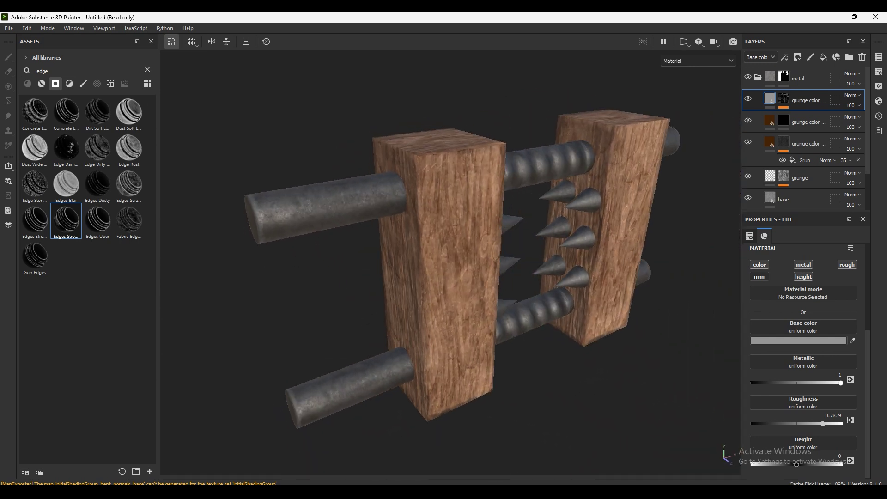
pyautogui.click(784, 98)
pyautogui.press('4')
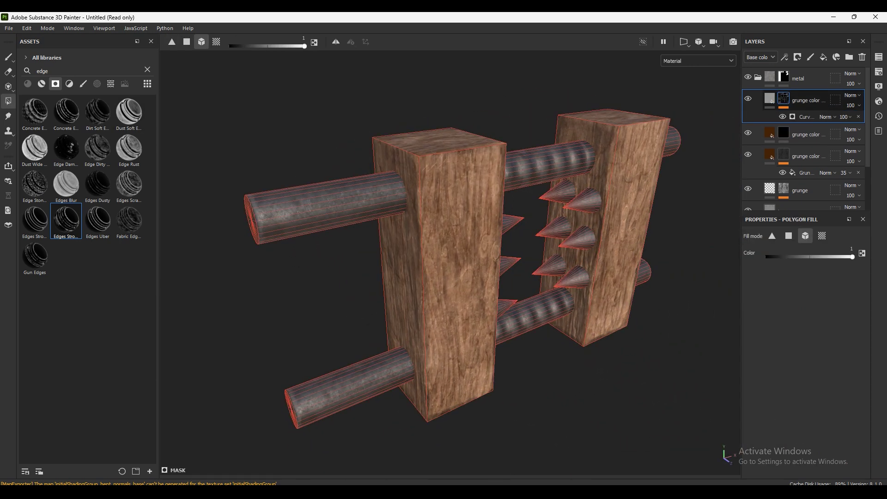
pyautogui.click(807, 116)
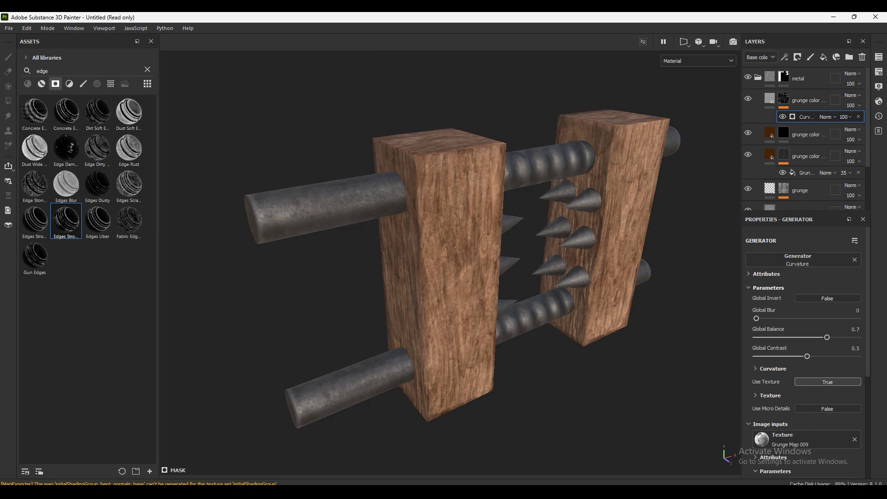
# Step: Raise the Curvature mask's global contrast and lower the fill roughness to 0.3116
pyautogui.moveTo(807, 356); pyautogui.dragTo(821, 356)
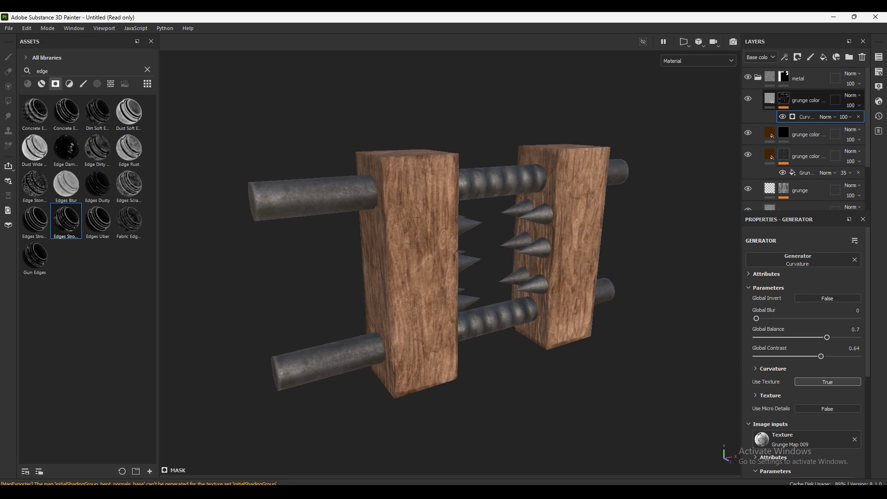
pyautogui.press('Delete')
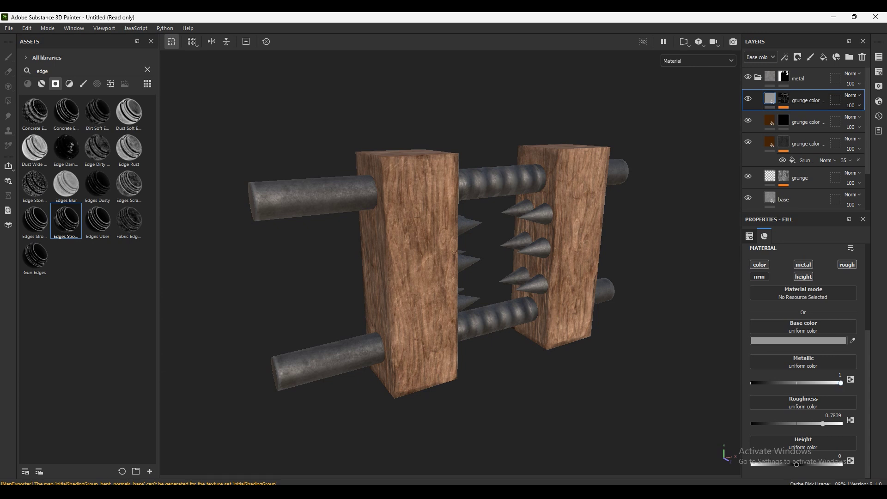
pyautogui.moveTo(823, 424); pyautogui.dragTo(791, 424)
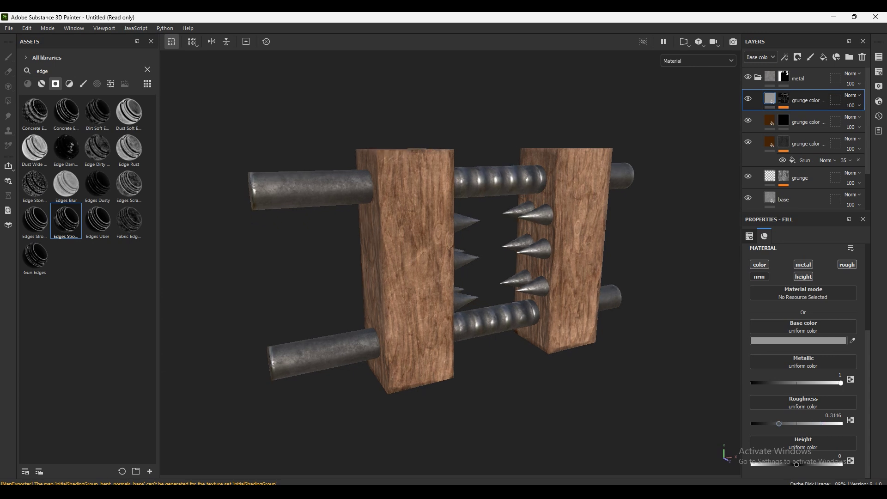
pyautogui.keyDown('alt'); pyautogui.moveTo(443, 259); pyautogui.dragTo(508, 259); pyautogui.keyUp('alt')
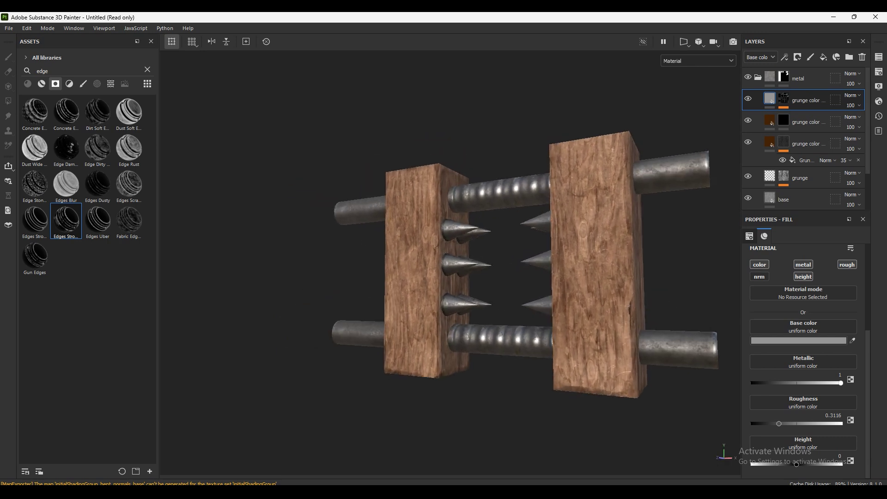
pyautogui.keyDown('alt'); pyautogui.moveTo(444, 259); pyautogui.dragTo(508, 258); pyautogui.keyUp('alt')
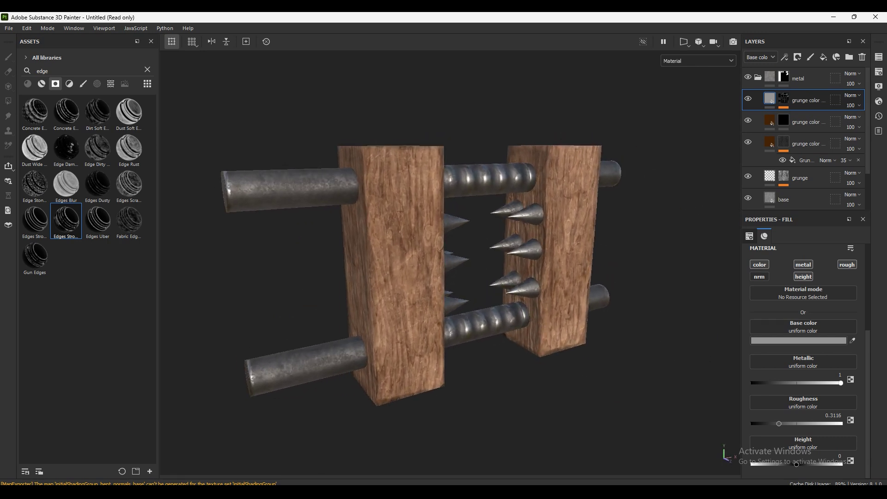
# Step: Retune the Curvature generator's global balance to about 0.7 and fine-tune its contrast
pyautogui.press('4')
pyautogui.click(806, 116)
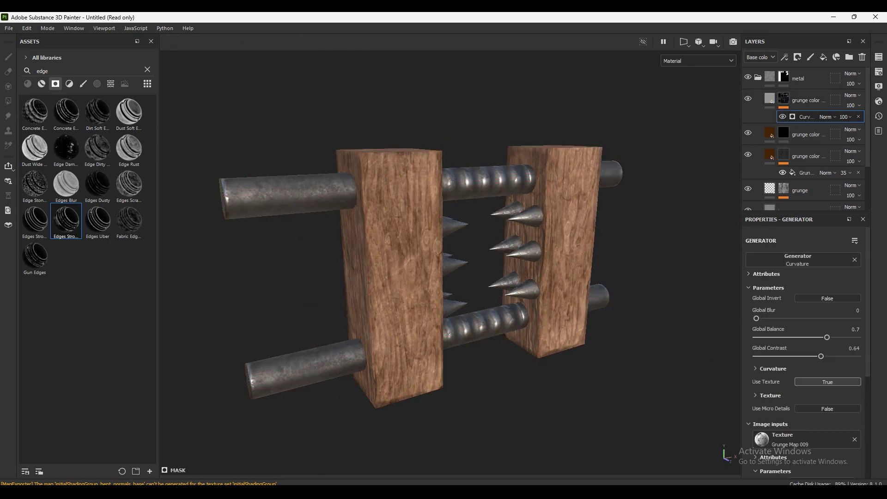
pyautogui.moveTo(832, 337); pyautogui.dragTo(838, 338)
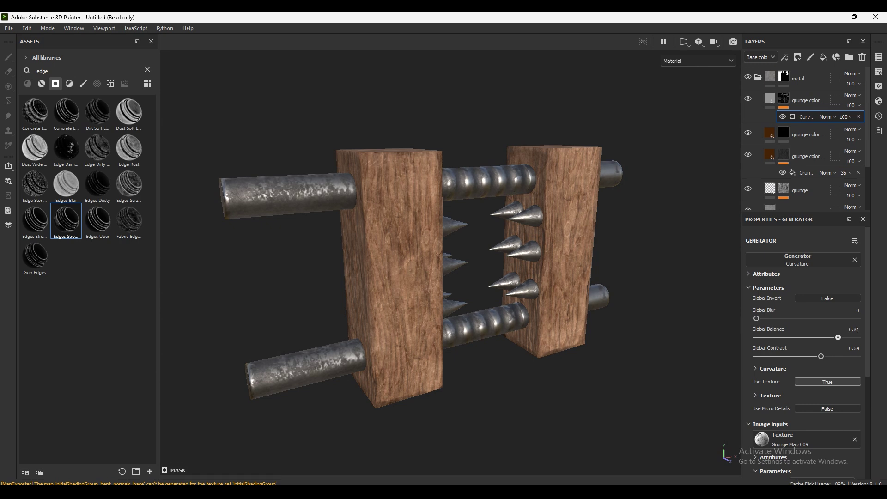
pyautogui.keyDown('alt'); pyautogui.moveTo(444, 277); pyautogui.dragTo(508, 278); pyautogui.keyUp('alt')
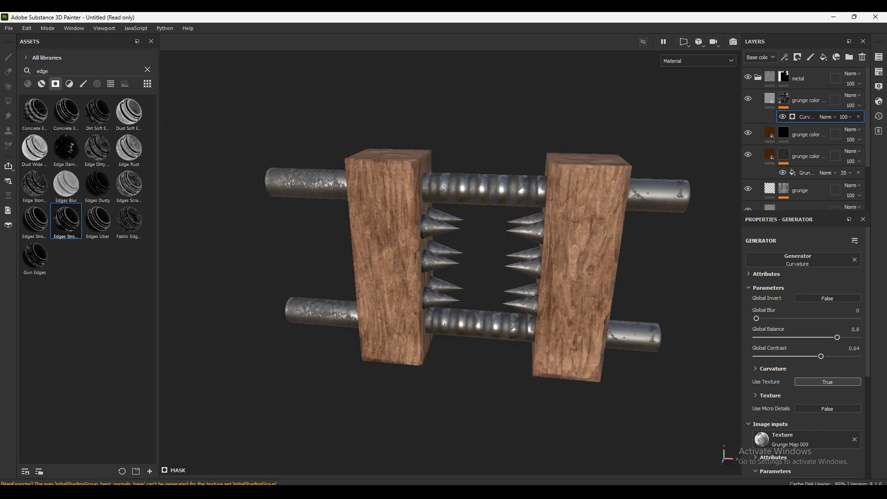
pyautogui.keyDown('alt'); pyautogui.moveTo(444, 277); pyautogui.dragTo(499, 277); pyautogui.keyUp('alt')
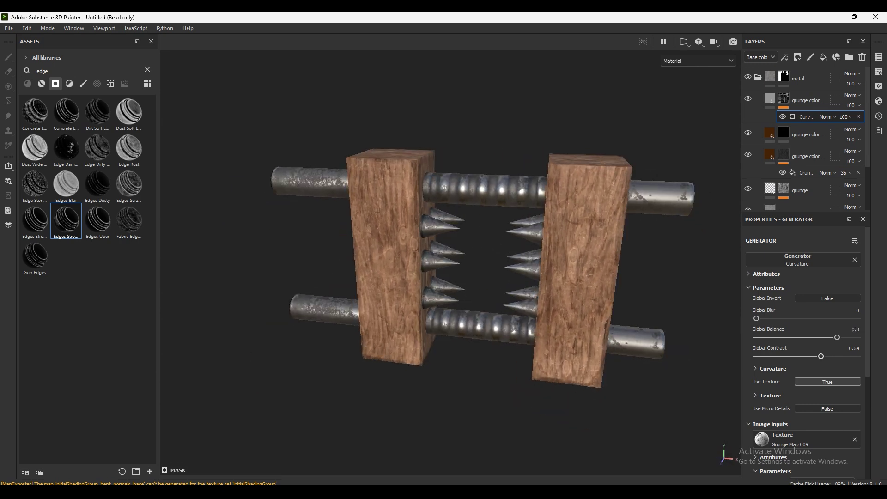
pyautogui.moveTo(837, 337); pyautogui.dragTo(827, 337)
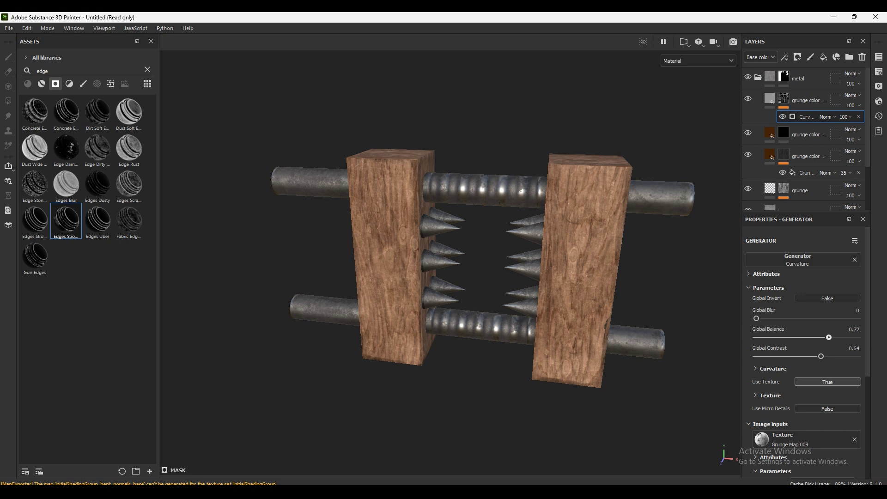
pyautogui.keyDown('alt'); pyautogui.moveTo(443, 277); pyautogui.dragTo(481, 277); pyautogui.keyUp('alt')
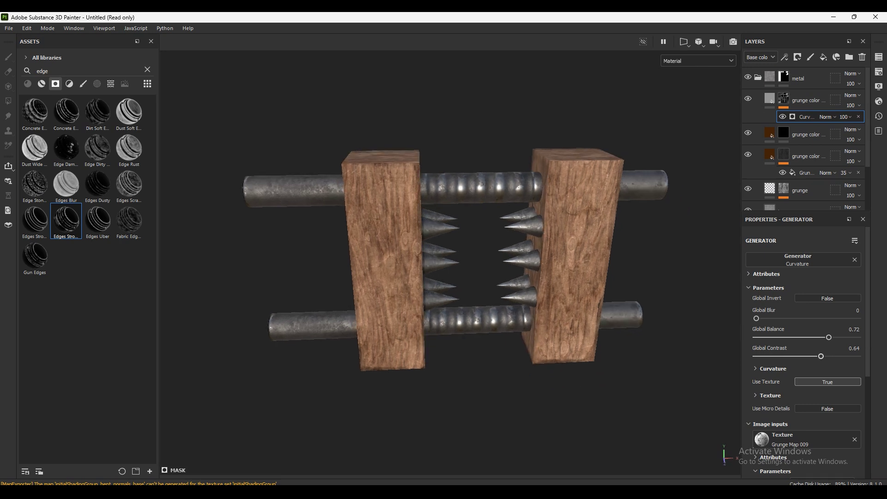
pyautogui.moveTo(810, 356); pyautogui.dragTo(812, 356)
pyautogui.moveTo(443, 278)
pyautogui.keyDown('alt'); pyautogui.mouseDown()
pyautogui.moveTo(499, 282)
pyautogui.moveTo(443, 280)
pyautogui.mouseUp(); pyautogui.keyUp('alt')
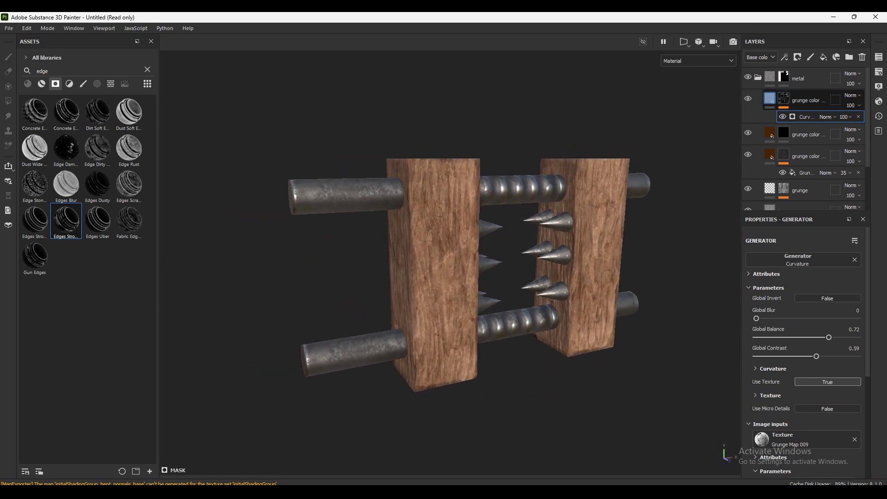
pyautogui.keyDown('alt'); pyautogui.moveTo(444, 277); pyautogui.dragTo(513, 278); pyautogui.keyUp('alt')
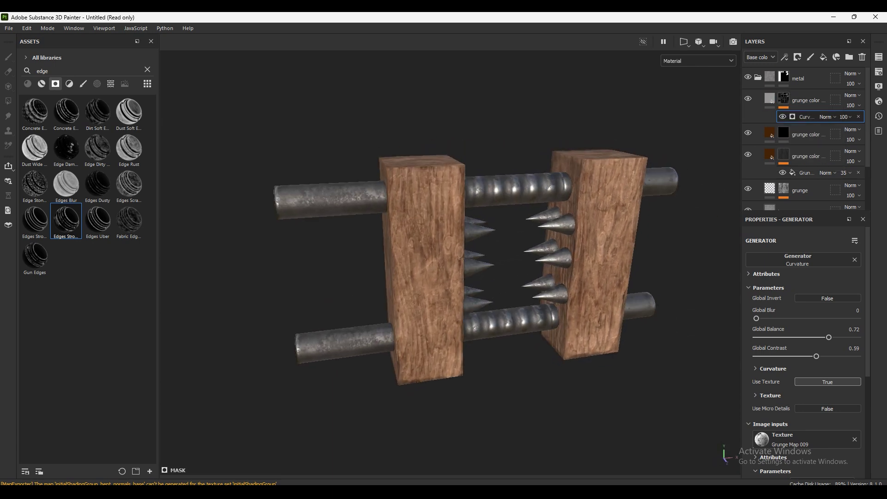
# Step: Darken the grunged metal fill's base colour
pyautogui.click(804, 100)
pyautogui.click(799, 341)
pyautogui.moveTo(687, 289); pyautogui.dragTo(687, 293)
pyautogui.press('Escape')
pyautogui.keyDown('alt'); pyautogui.moveTo(462, 277); pyautogui.dragTo(411, 269); pyautogui.keyUp('alt')
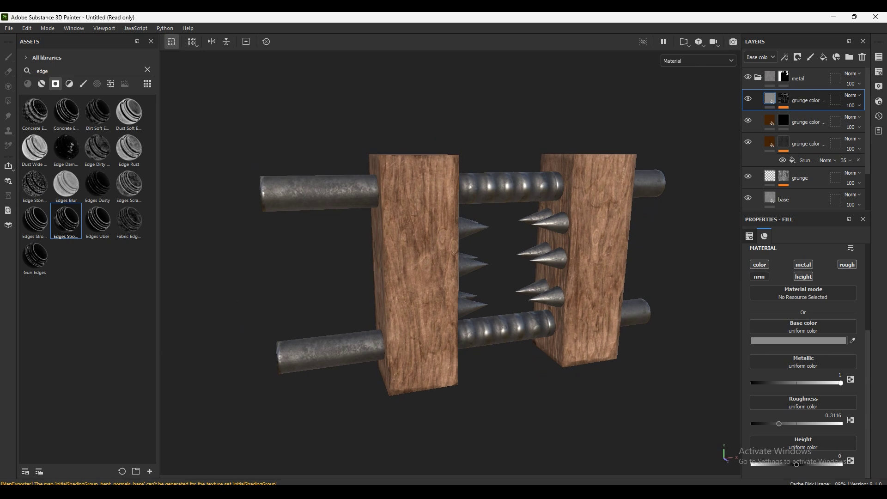
# Step: Raise the texture set size from 2048 to 4096
pyautogui.click(879, 72)
pyautogui.click(760, 166)
pyautogui.click(757, 224)
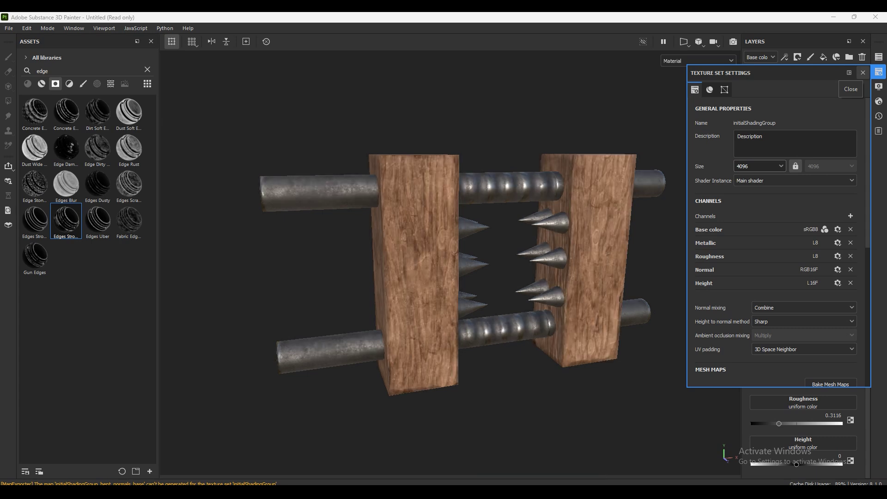
pyautogui.click(862, 73)
pyautogui.keyDown('alt'); pyautogui.moveTo(444, 249); pyautogui.dragTo(517, 249); pyautogui.keyUp('alt')
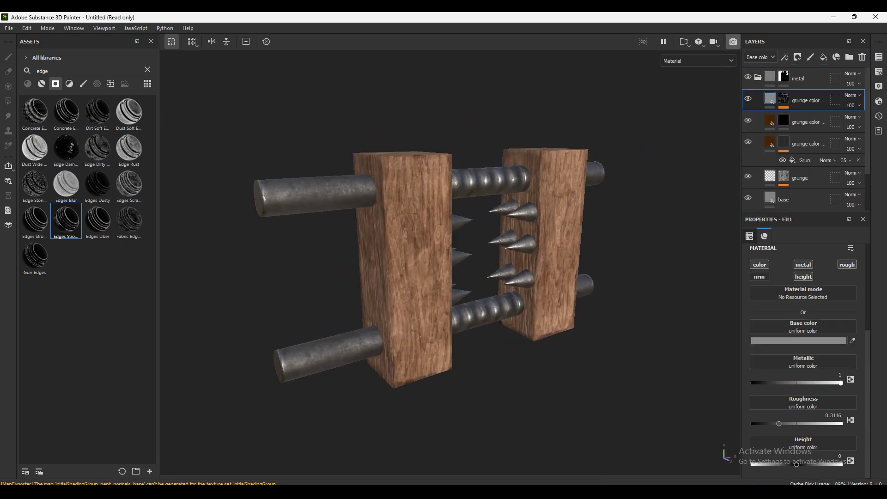
# Step: Switch to the Iray preview, lower exposure slightly, and light with rotated Gdansk Shipyard Buildings
pyautogui.click(733, 42)
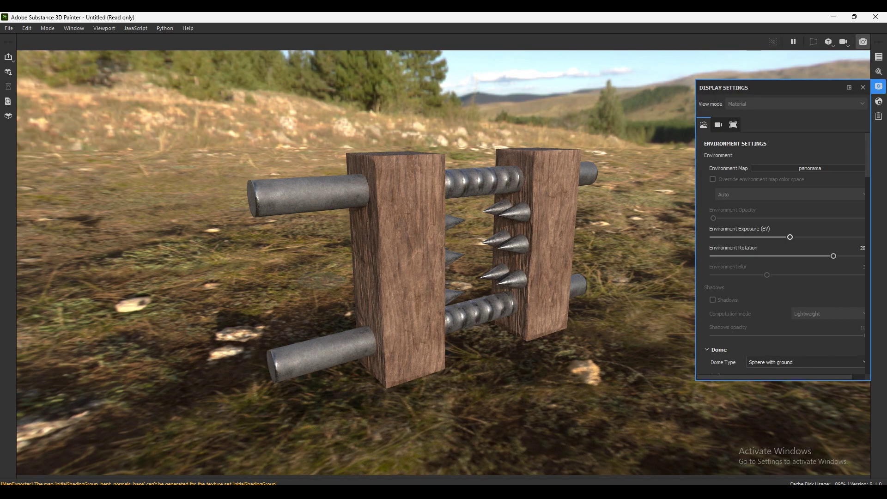
pyautogui.moveTo(790, 237); pyautogui.dragTo(788, 237)
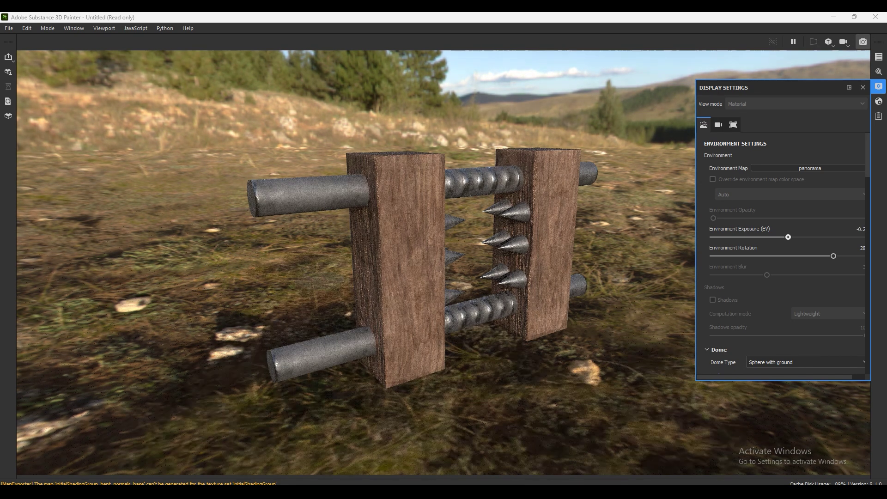
pyautogui.click(810, 168)
pyautogui.click(840, 226)
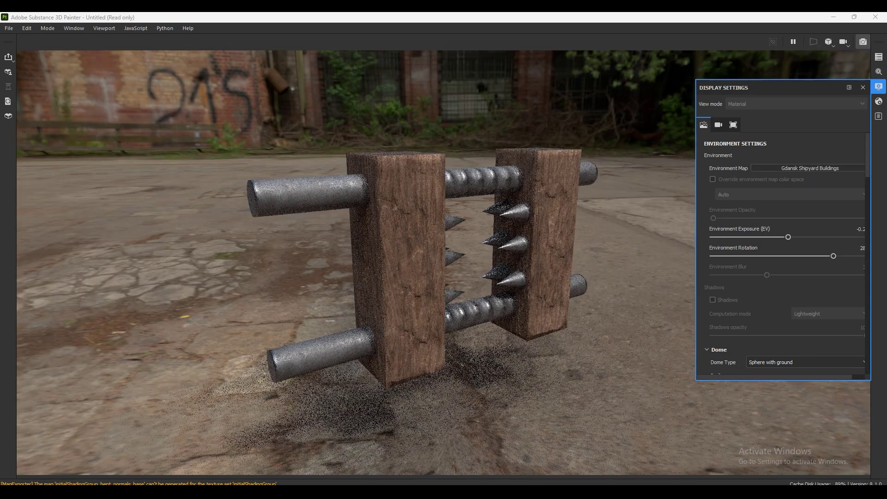
pyautogui.keyDown('shift'); pyautogui.moveTo(416, 231); pyautogui.dragTo(462, 231, button='right'); pyautogui.keyUp('shift')
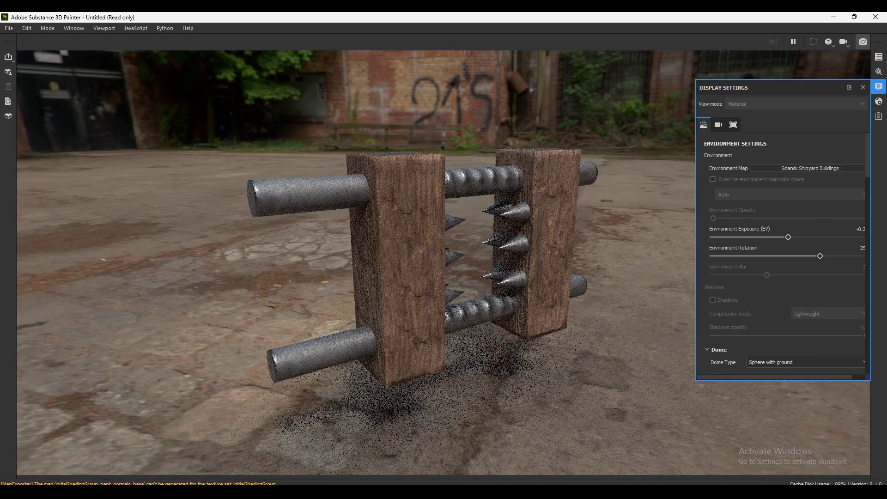
# Step: Compare the Glazed Patio environment, settle back on Gdansk Shipyard Buildings, and close display settings
pyautogui.click(810, 168)
pyautogui.click(837, 227)
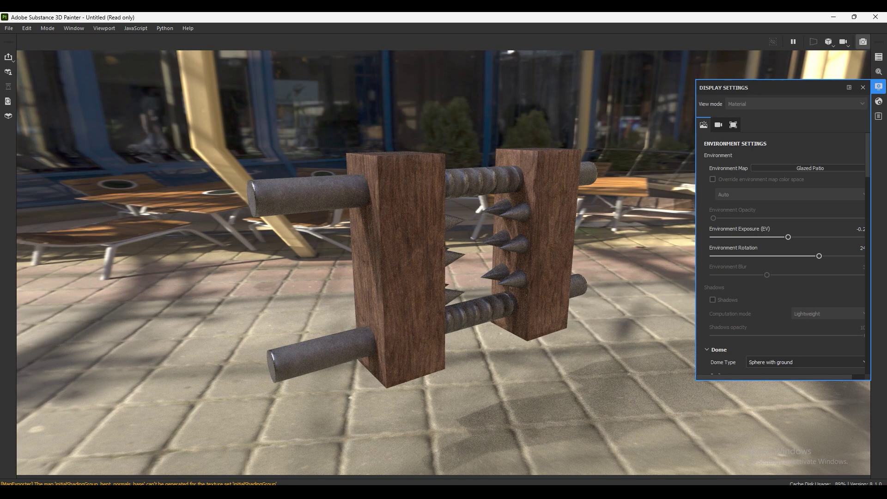
pyautogui.click(810, 168)
pyautogui.click(838, 227)
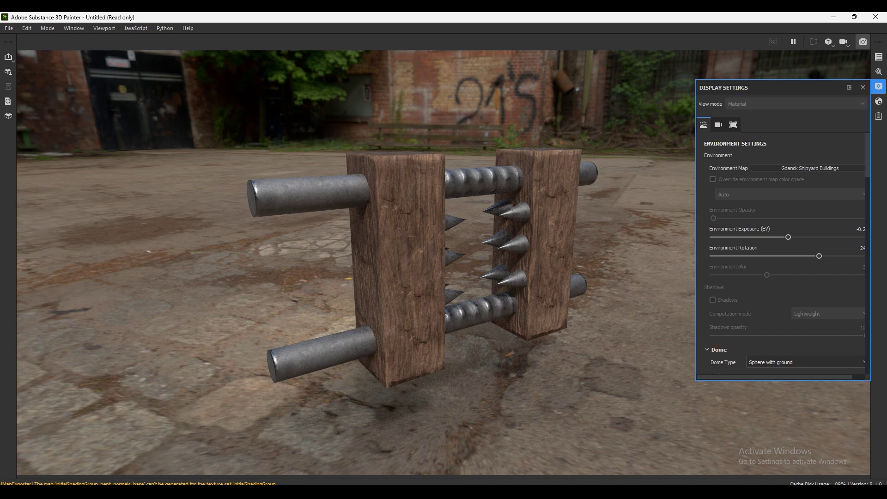
pyautogui.click(863, 88)
pyautogui.press('Tab')
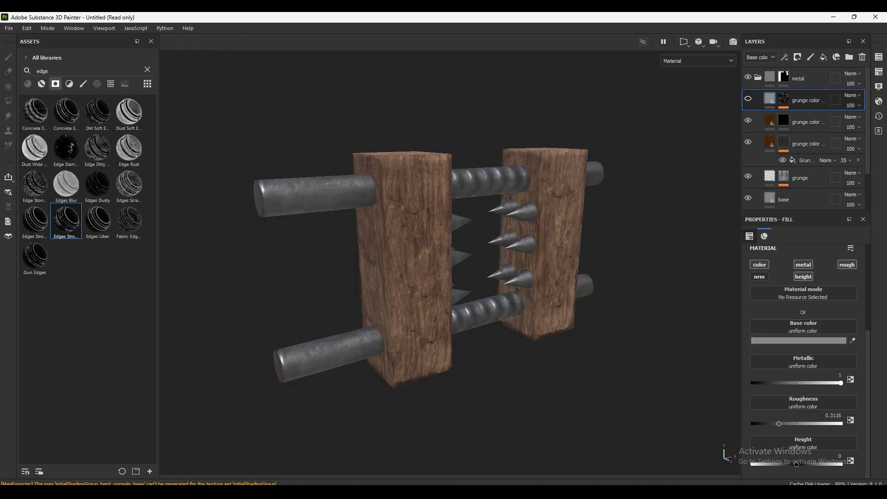
# Step: Preview the press against the HDR background, then enable the grunge layer's base colour channel
pyautogui.scroll(-1, 804, 138)
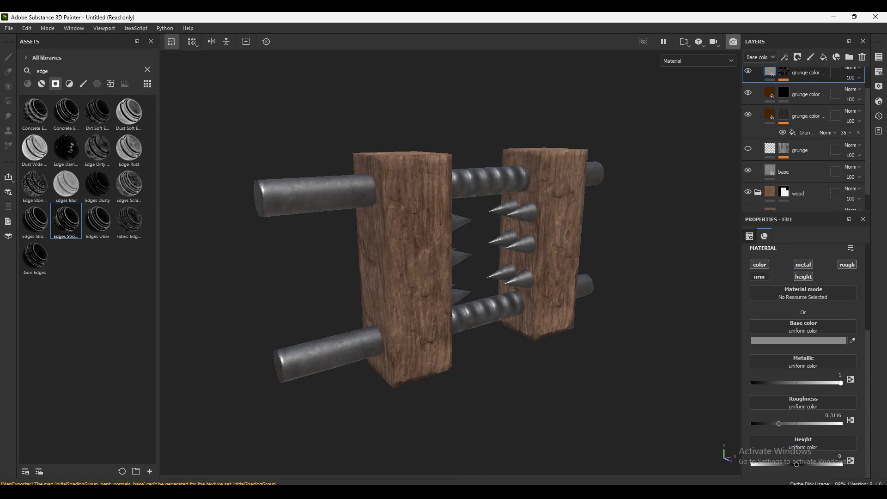
pyautogui.click(734, 42)
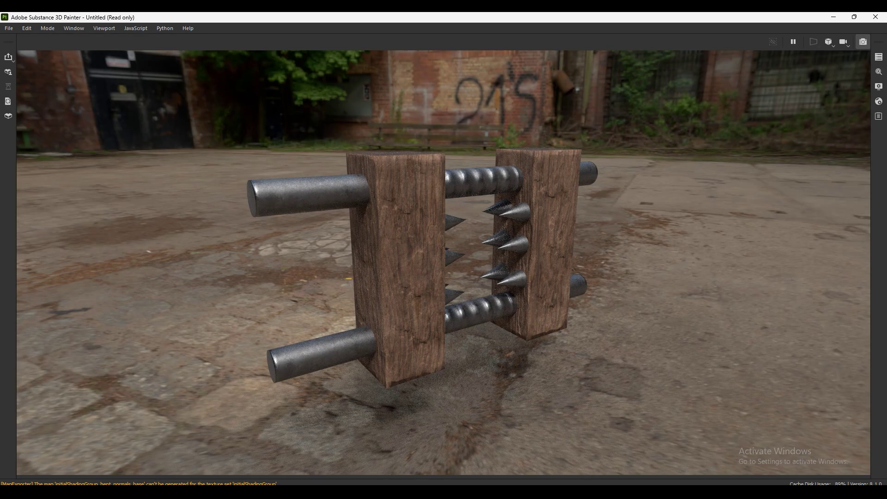
pyautogui.click(863, 41)
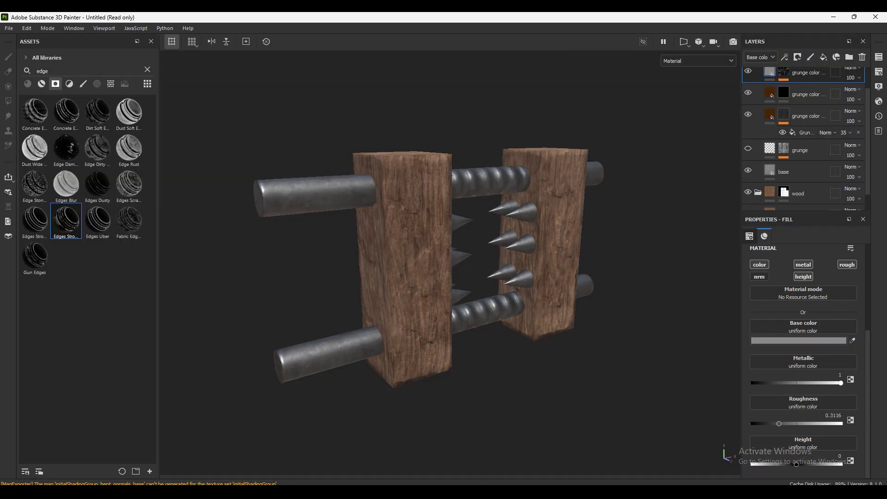
pyautogui.click(804, 150)
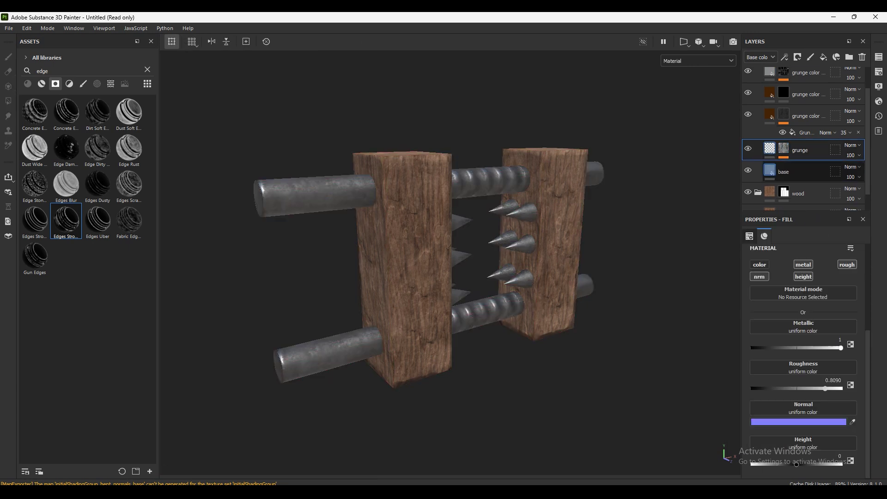
pyautogui.click(760, 264)
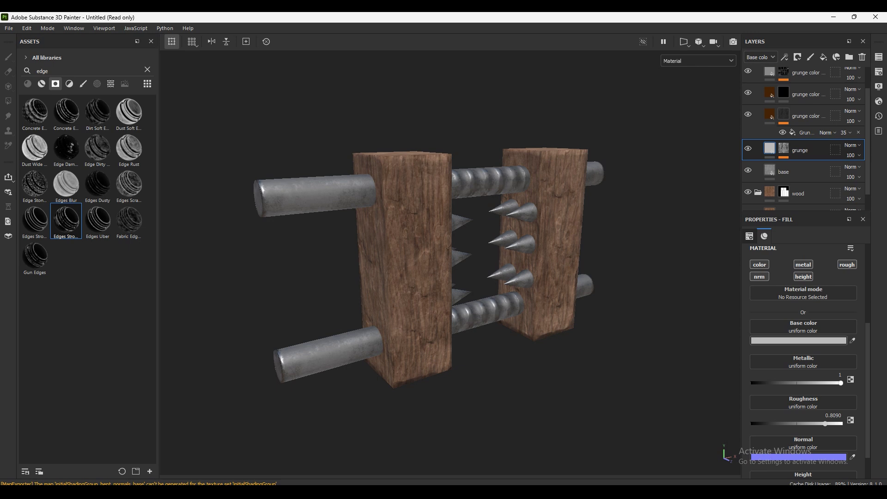
# Step: Darken the grunge layer's colour to grey 575757 and preview it under the HDR environment
pyautogui.click(798, 341)
pyautogui.moveTo(687, 273); pyautogui.dragTo(687, 316)
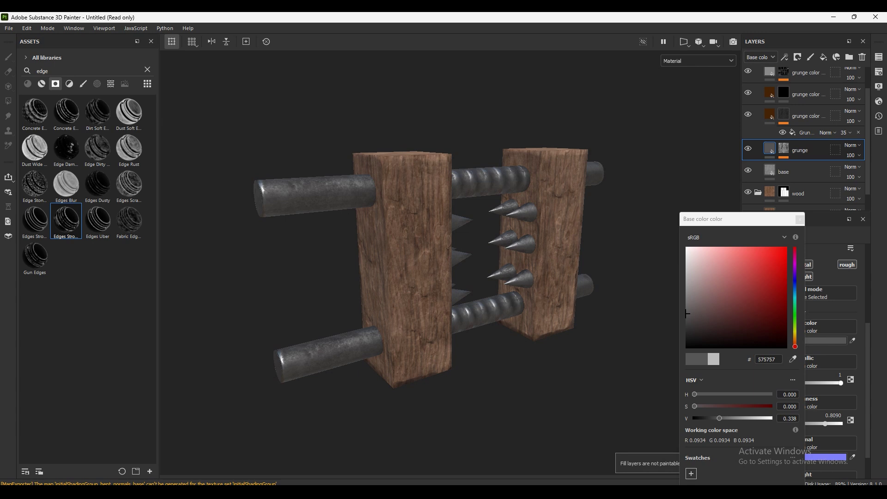
pyautogui.press('Escape')
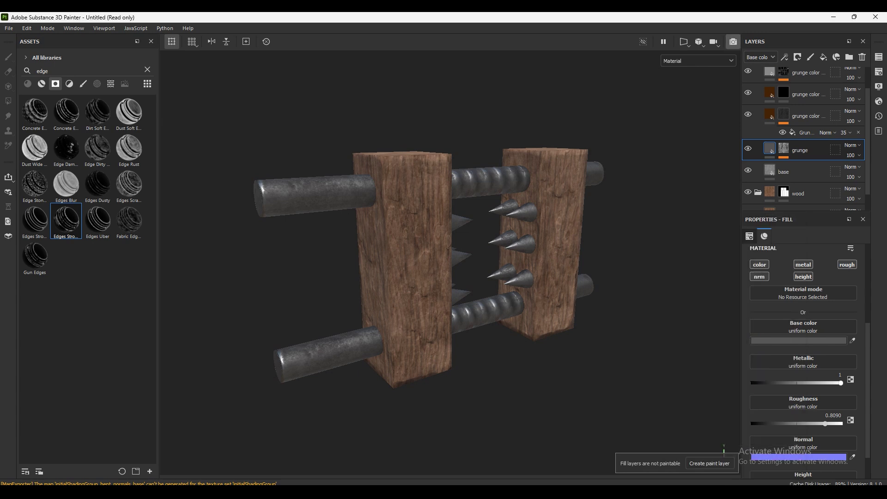
pyautogui.press('Tab')
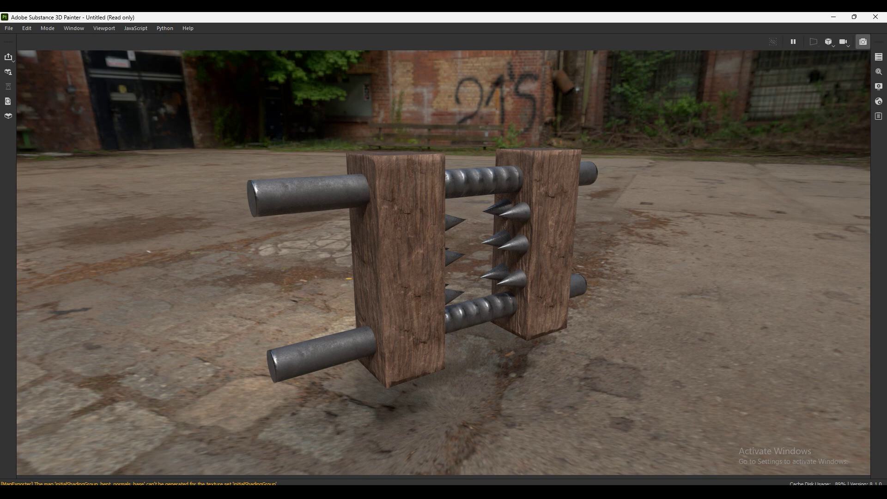
pyautogui.press('Tab')
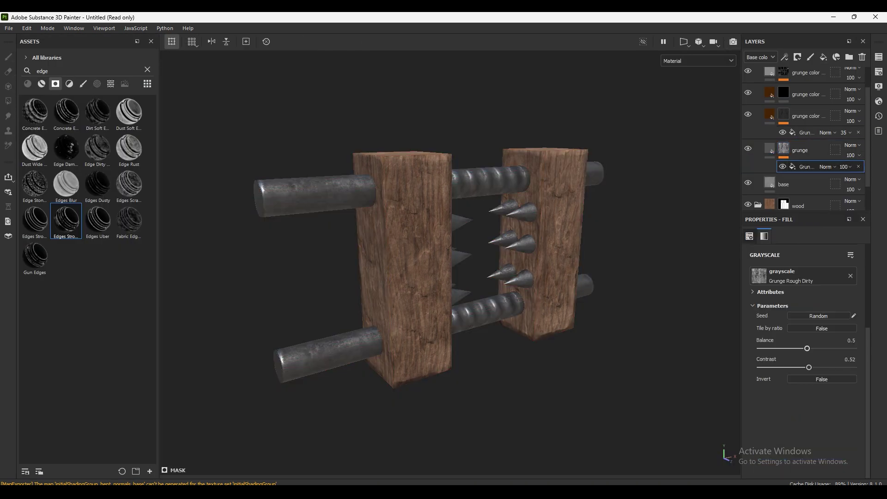
# Step: Lower the grunge mask's balance to 0.38 and preview it full-screen under the HDR environment
pyautogui.moveTo(808, 348); pyautogui.dragTo(795, 348)
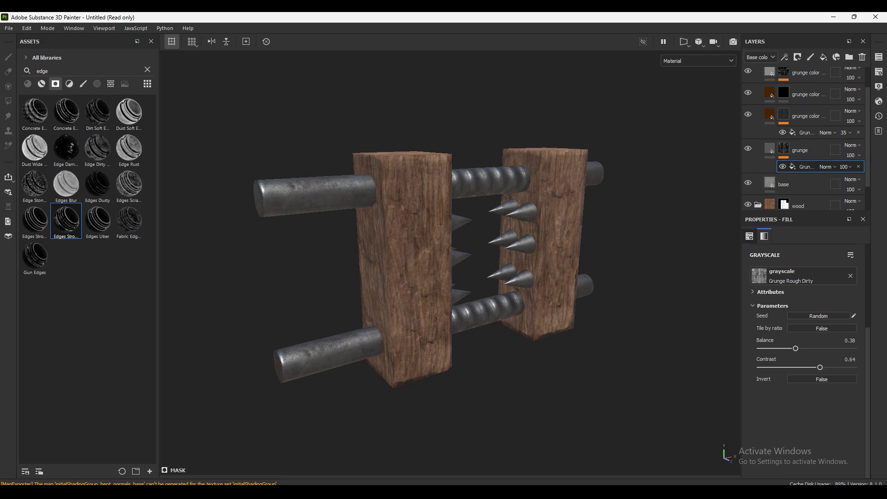
pyautogui.click(733, 41)
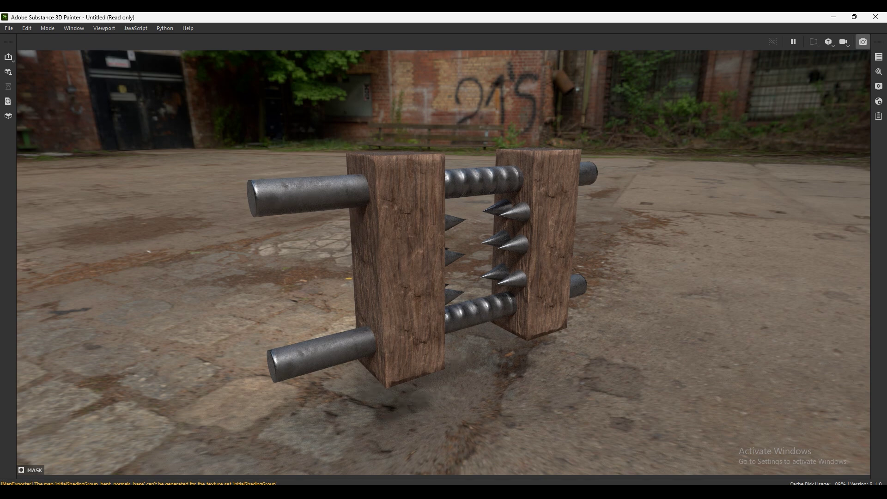
pyautogui.click(863, 42)
# Step: Orbit to a top-down view and delete the Grunge Rough Dirty mask from the grunge layer
pyautogui.moveTo(416, 254)
pyautogui.keyDown('alt'); pyautogui.mouseDown()
pyautogui.moveTo(462, 254)
pyautogui.moveTo(407, 259)
pyautogui.mouseUp(); pyautogui.keyUp('alt')
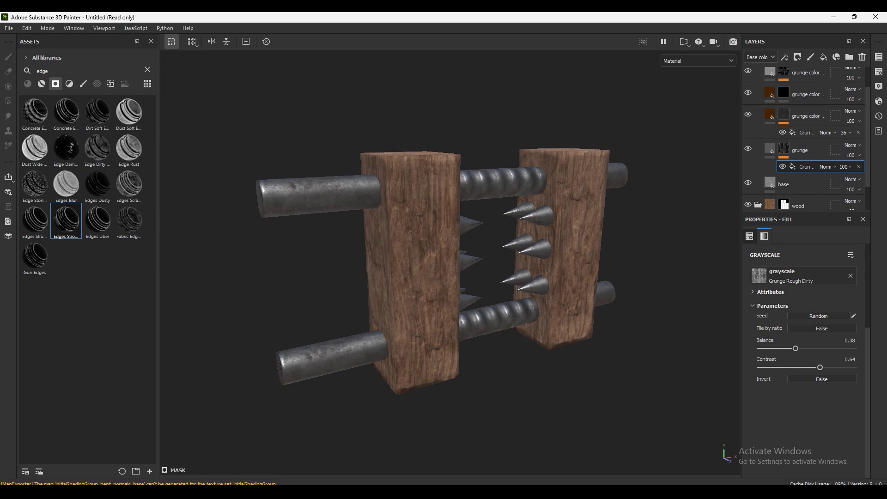
pyautogui.keyDown('alt'); pyautogui.moveTo(406, 258); pyautogui.dragTo(402, 282); pyautogui.keyUp('alt')
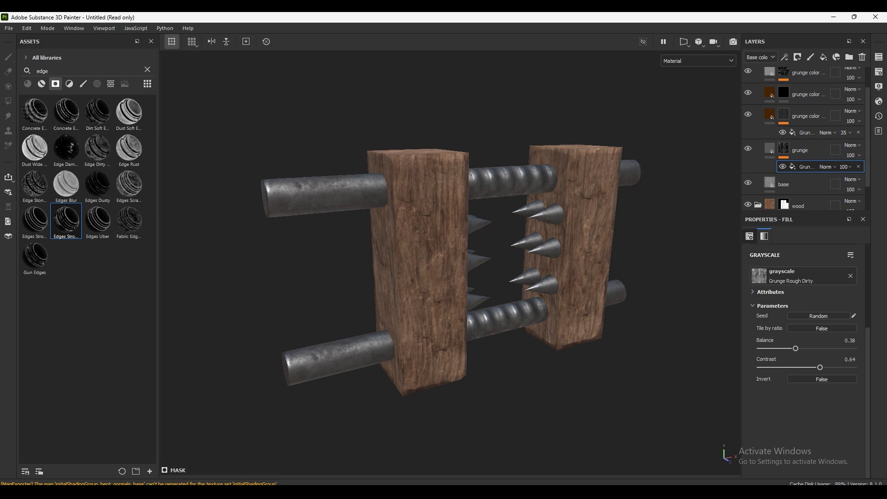
pyautogui.press('Delete')
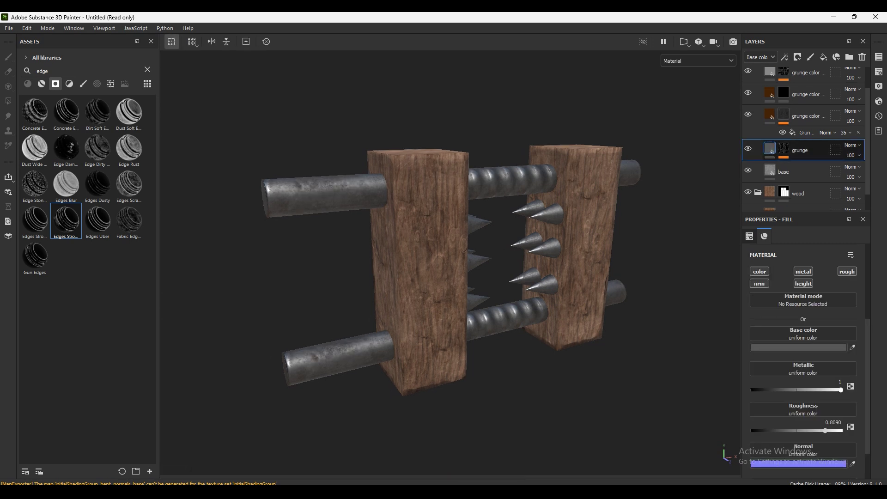
# Step: Add a Curvature generator mask to the grunge colour layer with Global Balance 0.8
pyautogui.scroll(1, 804, 139)
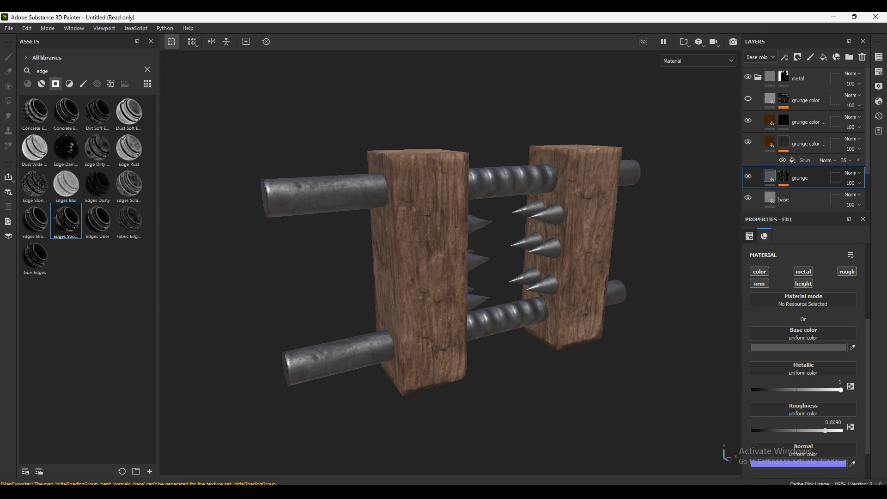
pyautogui.moveTo(66, 221); pyautogui.dragTo(784, 99)
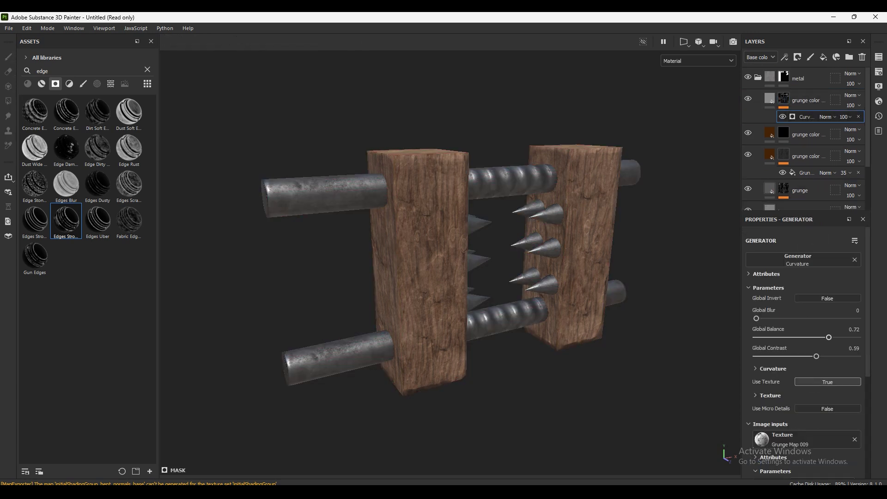
pyautogui.moveTo(829, 337); pyautogui.dragTo(837, 337)
# Step: Preview the edge wear full-screen under the HDR environment, orbiting high, low and front
pyautogui.moveTo(444, 250)
pyautogui.keyDown('alt'); pyautogui.mouseDown()
pyautogui.moveTo(397, 249)
pyautogui.moveTo(450, 249)
pyautogui.mouseUp(); pyautogui.keyUp('alt')
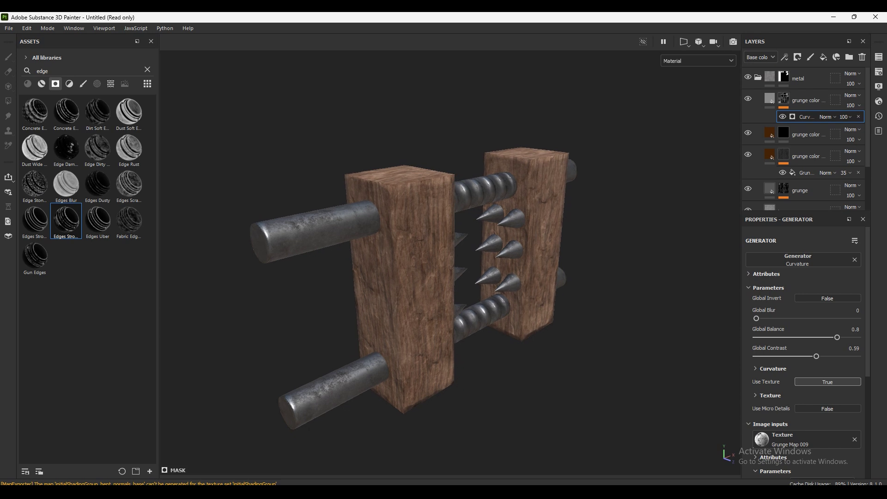
pyautogui.click(733, 42)
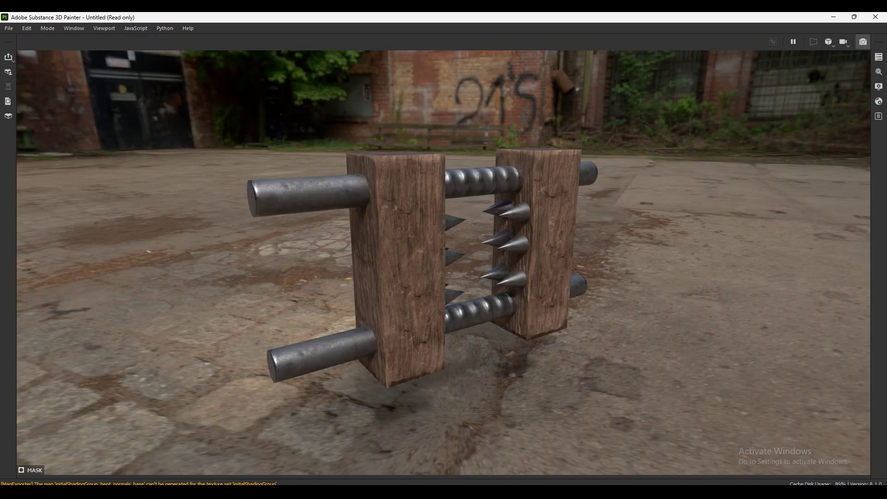
pyautogui.keyDown('alt'); pyautogui.moveTo(443, 250); pyautogui.dragTo(439, 231); pyautogui.keyUp('alt')
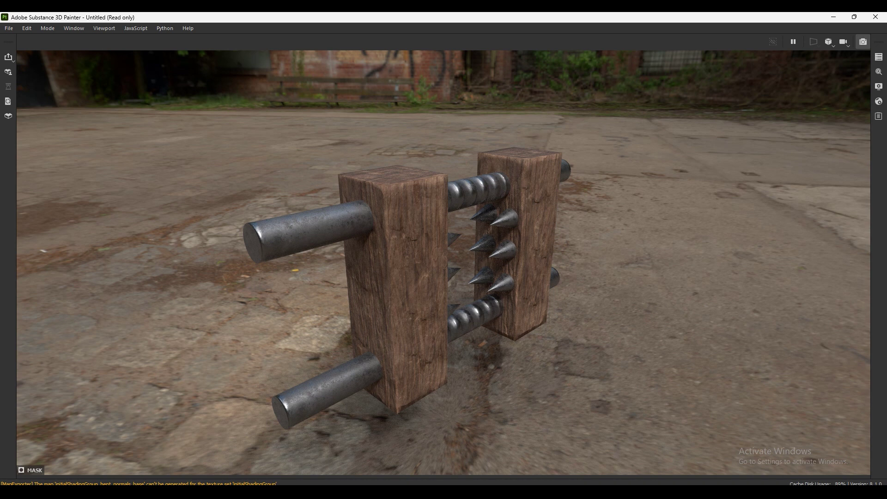
pyautogui.keyDown('alt'); pyautogui.moveTo(443, 231); pyautogui.dragTo(443, 259); pyautogui.keyUp('alt')
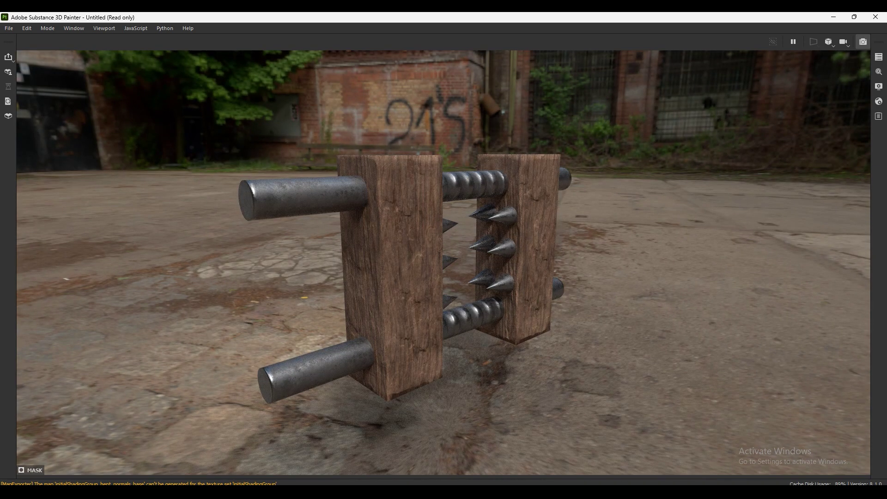
pyautogui.click(863, 42)
pyautogui.keyDown('alt'); pyautogui.moveTo(444, 250); pyautogui.dragTo(466, 245); pyautogui.keyUp('alt')
pyautogui.scroll(-1, 807, 139)
# Step: Darken the base Iron Raw Damaged layer's colour to grey 6C6C6C
pyautogui.scroll(1, 806, 138)
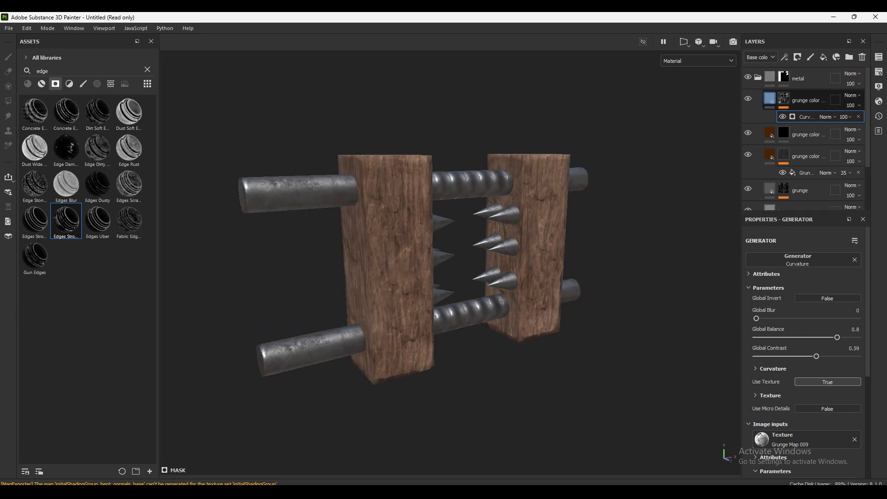
pyautogui.click(804, 191)
pyautogui.scroll(-1, 807, 185)
pyautogui.click(795, 151)
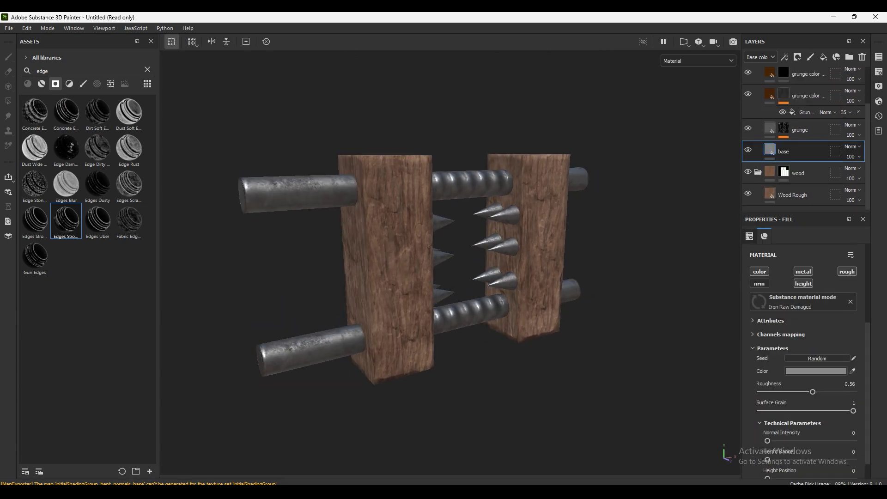
pyautogui.click(815, 371)
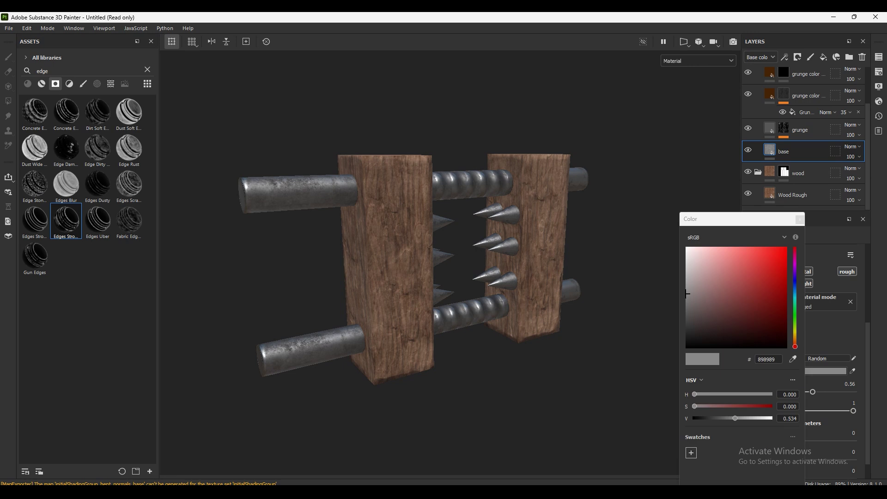
pyautogui.moveTo(687, 293); pyautogui.dragTo(688, 305)
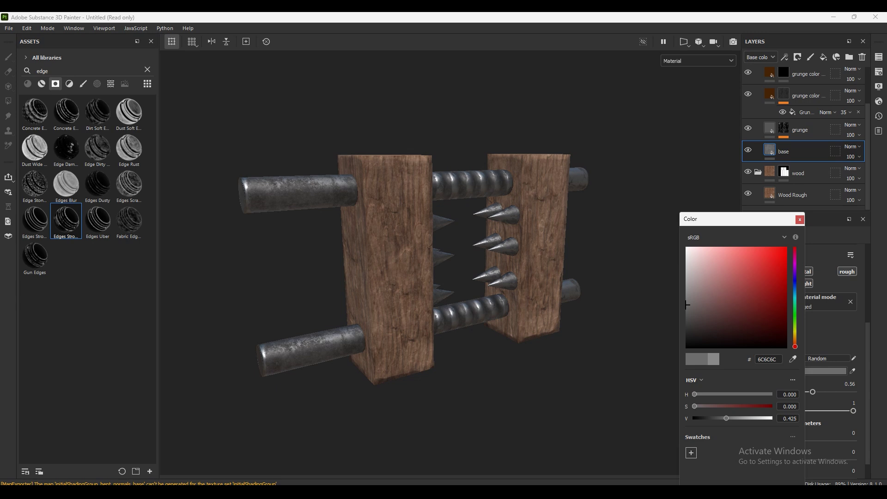
pyautogui.click(800, 219)
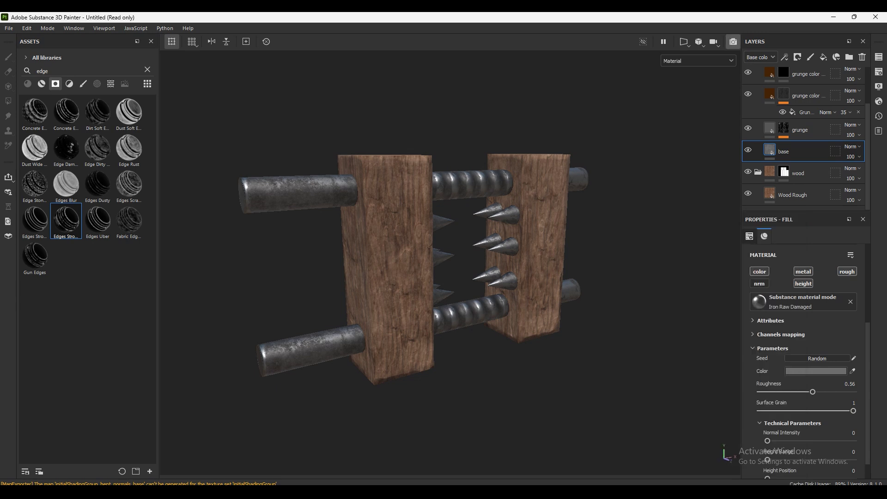
# Step: Preview the darker iron full-screen, then select the top grunge colour layer
pyautogui.click(733, 41)
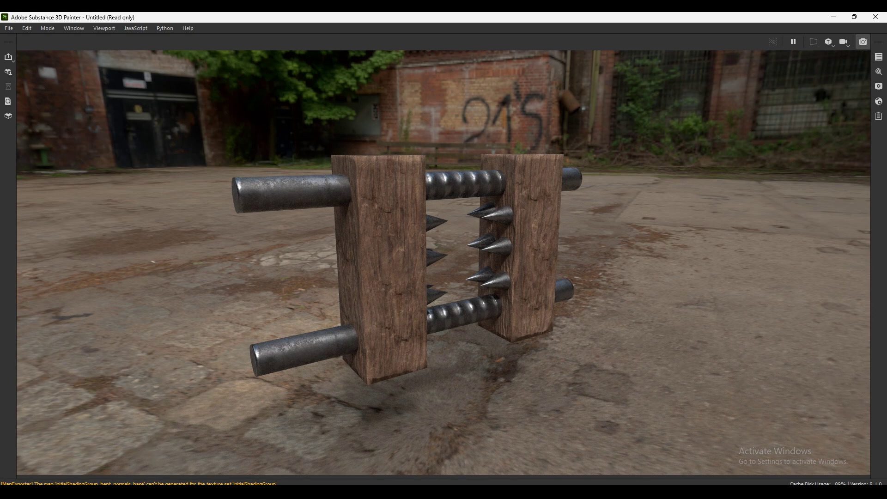
pyautogui.click(863, 42)
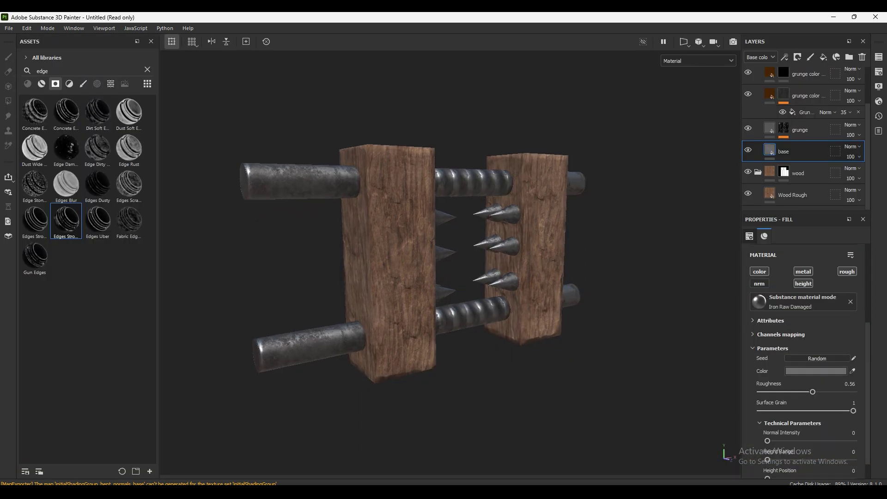
pyautogui.scroll(1, 804, 139)
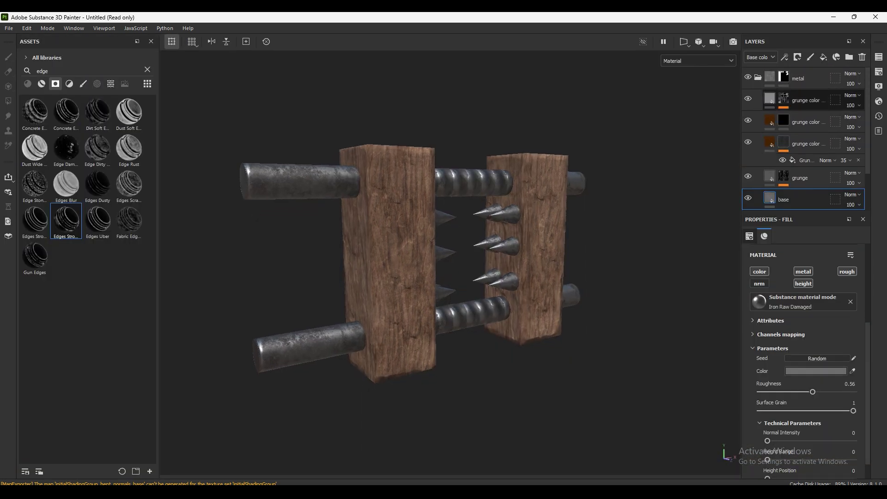
pyautogui.click(806, 100)
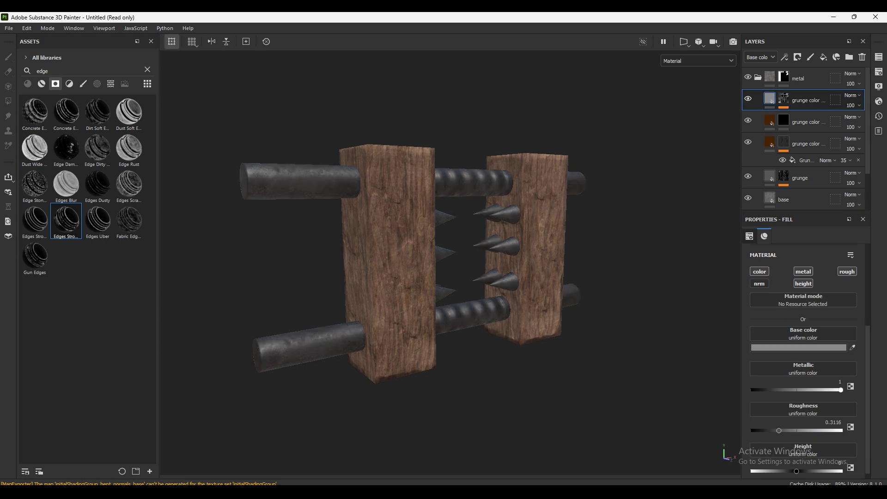
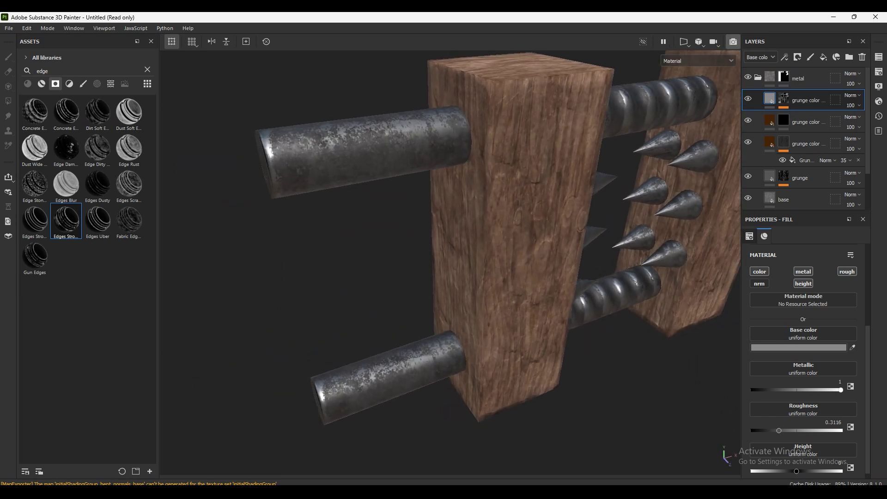
# Step: Raise the Iron Raw Damaged base layer's roughness from 0.56 to about 0.71 and preview it in Iray
pyautogui.click(733, 42)
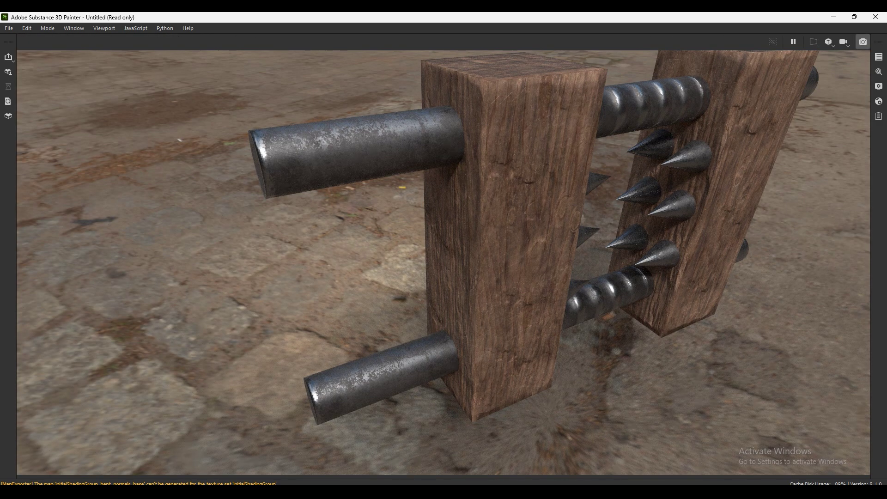
pyautogui.click(863, 42)
pyautogui.scroll(-2, 804, 139)
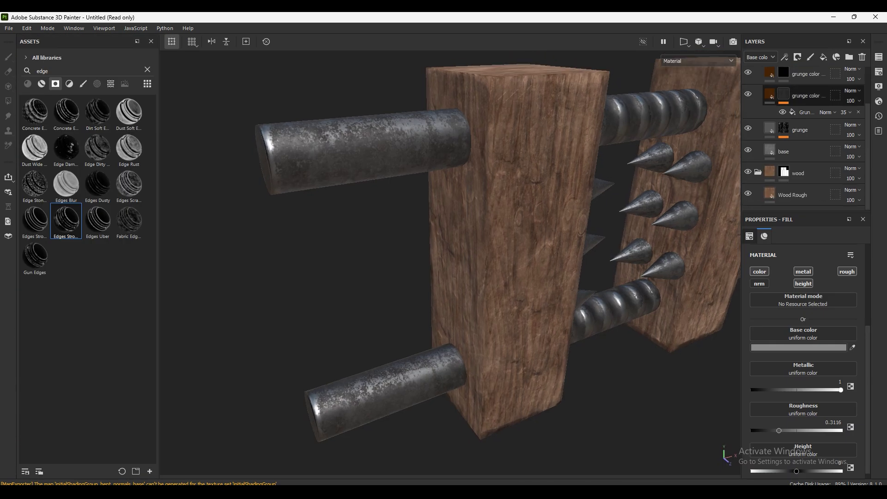
pyautogui.click(804, 152)
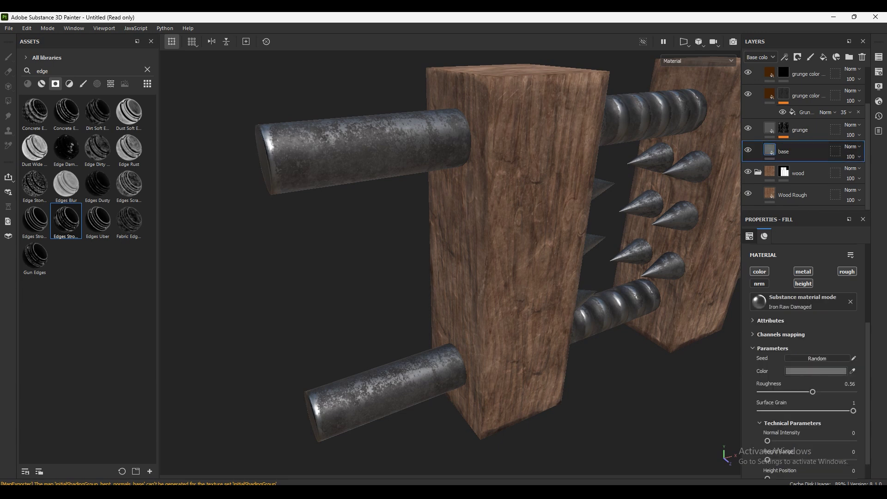
pyautogui.scroll(-1, 808, 360)
pyautogui.moveTo(813, 369); pyautogui.dragTo(830, 369)
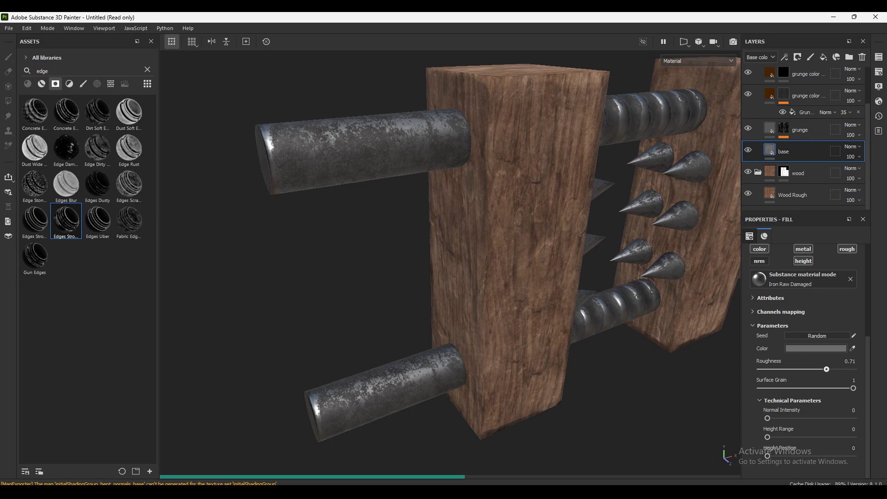
pyautogui.press('F10')
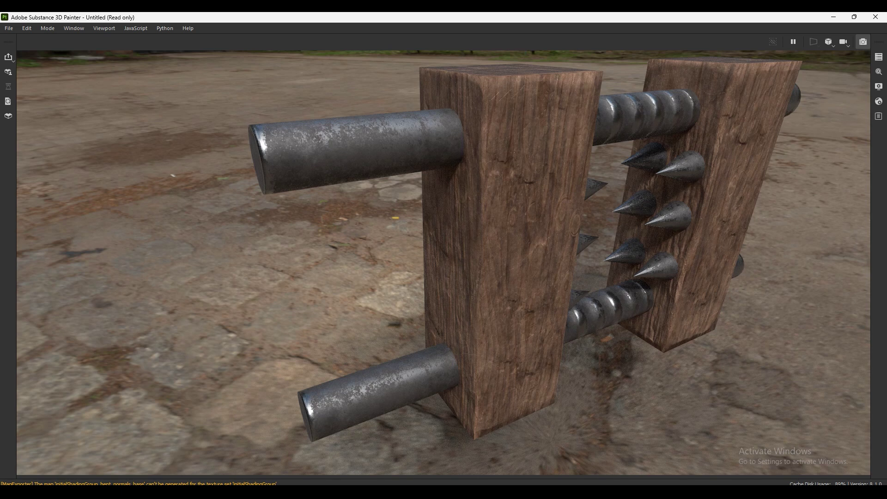
pyautogui.press('F9')
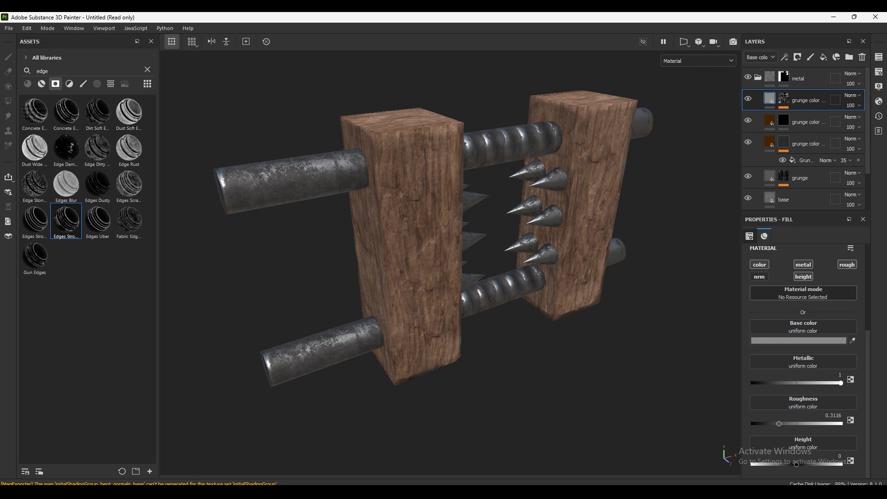
pyautogui.moveTo(797, 463); pyautogui.dragTo(792, 463)
pyautogui.moveTo(443, 249)
pyautogui.keyDown('alt'); pyautogui.mouseDown()
pyautogui.moveTo(490, 249)
pyautogui.moveTo(457, 254)
pyautogui.moveTo(485, 265)
pyautogui.moveTo(462, 261)
pyautogui.mouseUp(); pyautogui.keyUp('alt')
pyautogui.scroll(3, 443, 249)
pyautogui.hotkey('ctrl', 'z')
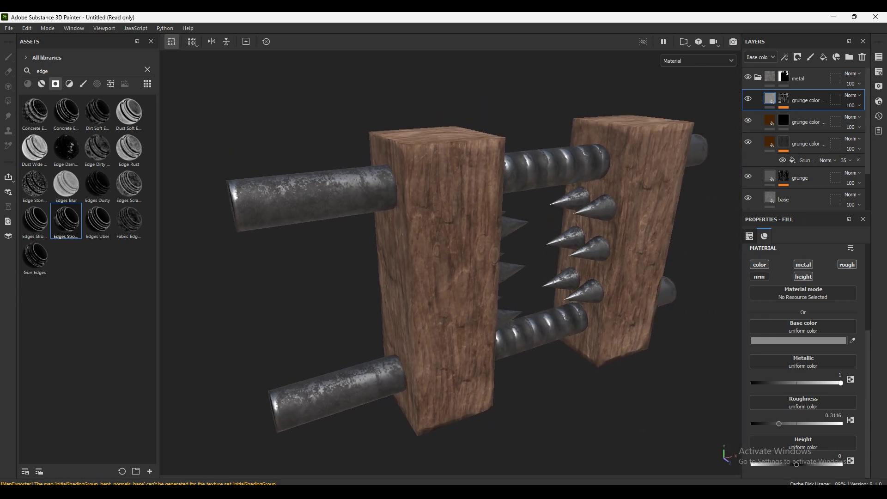
pyautogui.press('Down')
pyautogui.press('Down')
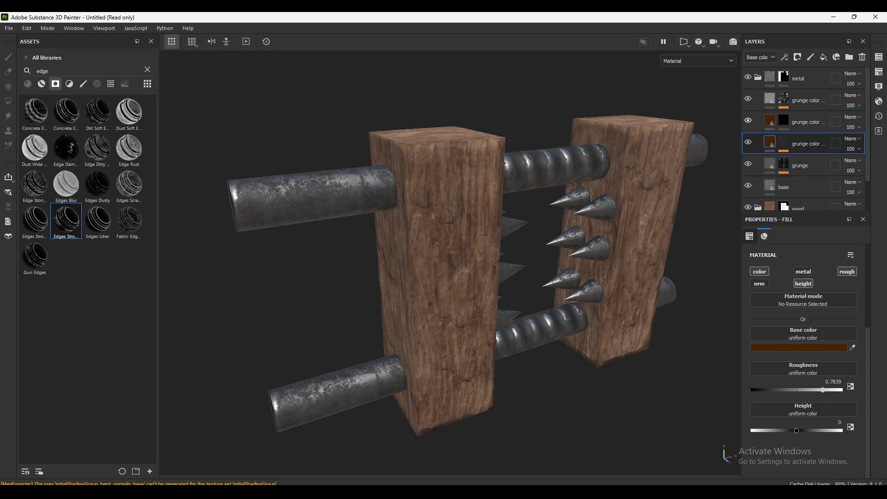
# Step: Raise the grunge mask effect's opacity and set the brown grunge fill's roughness to 1
pyautogui.press('4')
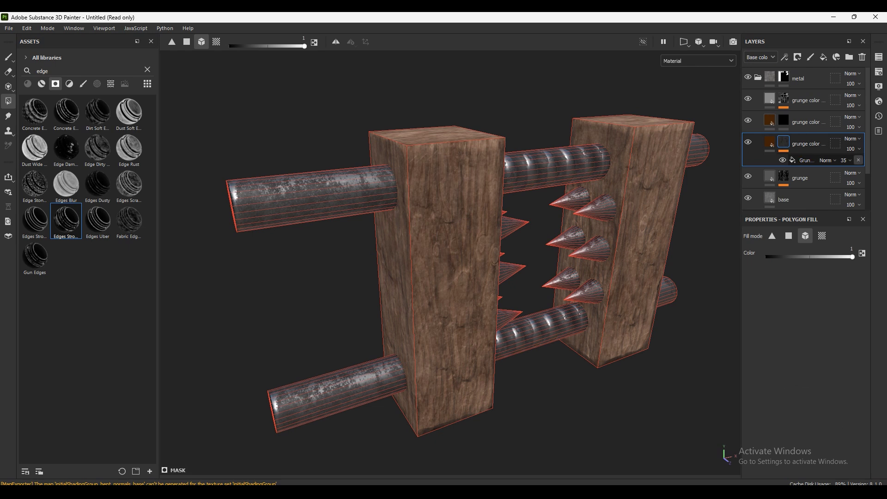
pyautogui.click(845, 161)
pyautogui.moveTo(853, 177); pyautogui.dragTo(860, 177)
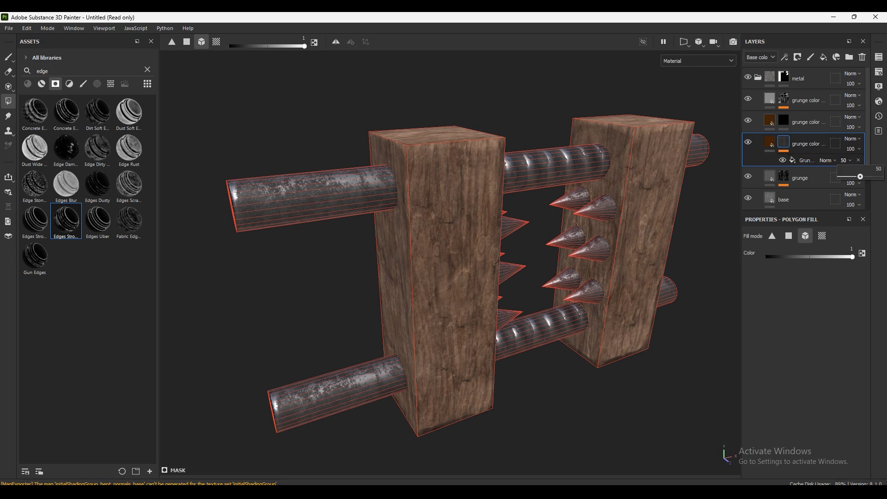
pyautogui.click(769, 144)
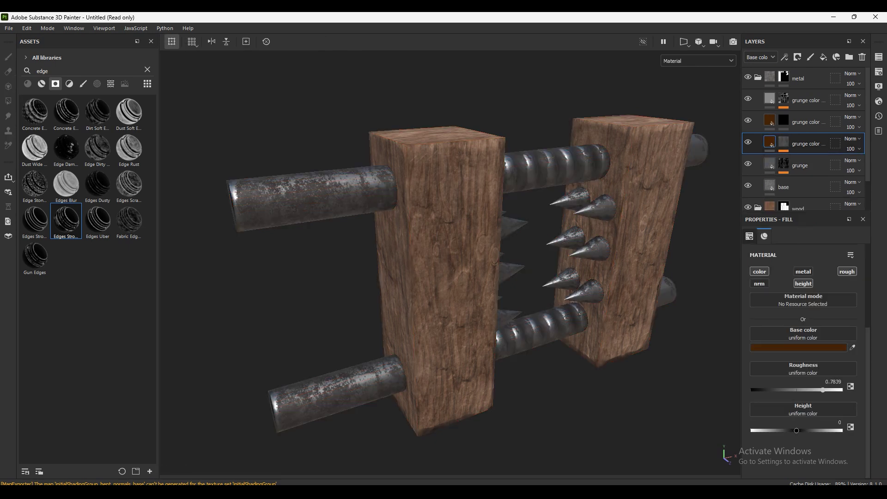
pyautogui.moveTo(823, 390); pyautogui.dragTo(841, 389)
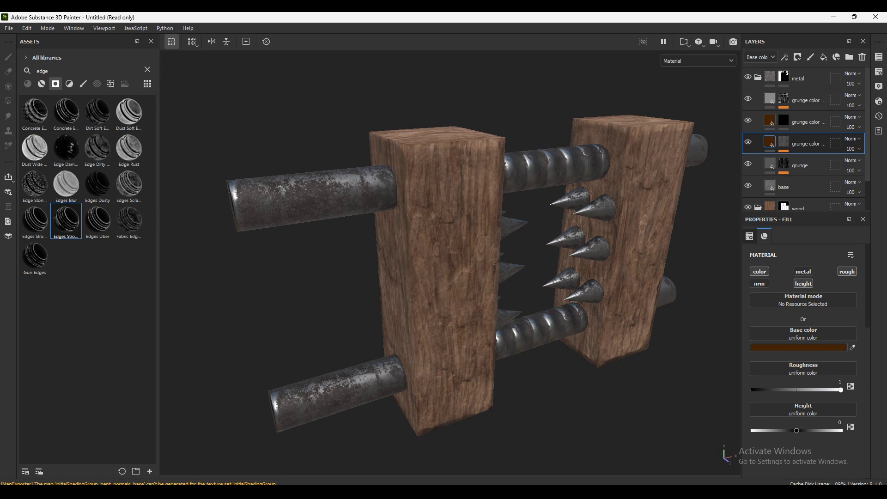
pyautogui.moveTo(450, 259)
pyautogui.keyDown('alt'); pyautogui.mouseDown()
pyautogui.moveTo(508, 259)
pyautogui.moveTo(434, 259)
pyautogui.mouseUp(); pyautogui.keyUp('alt')
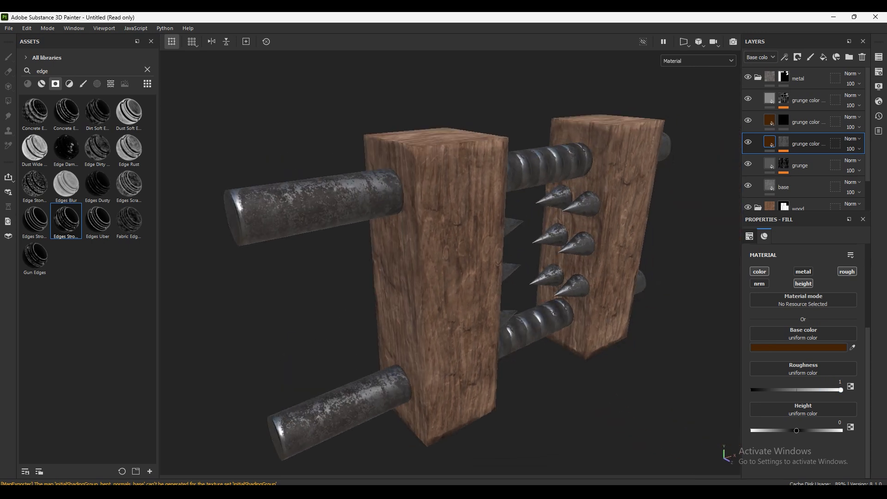
# Step: Bring the grunge mask effect's opacity back down to about 44
pyautogui.click(784, 144)
pyautogui.press('4')
pyautogui.click(827, 160)
pyautogui.moveTo(869, 176); pyautogui.dragTo(858, 176)
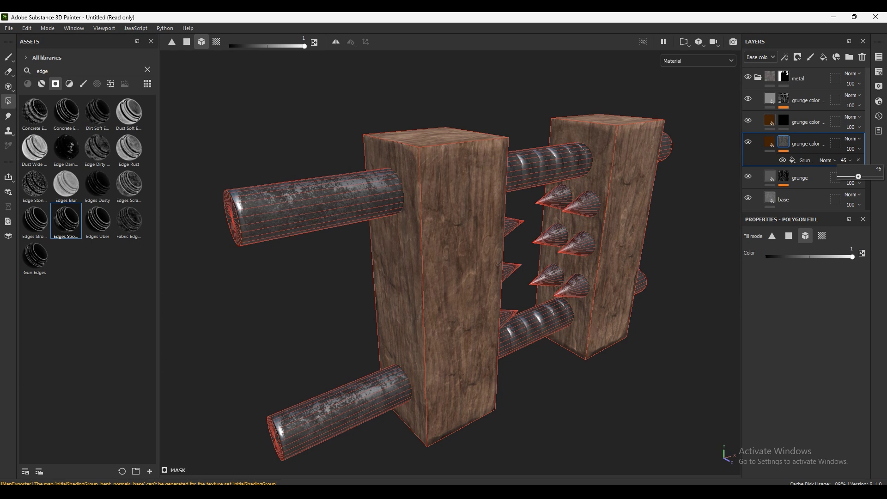
# Step: Preview the upper grunge layer in Iray, then collapse the metal folder
pyautogui.click(806, 122)
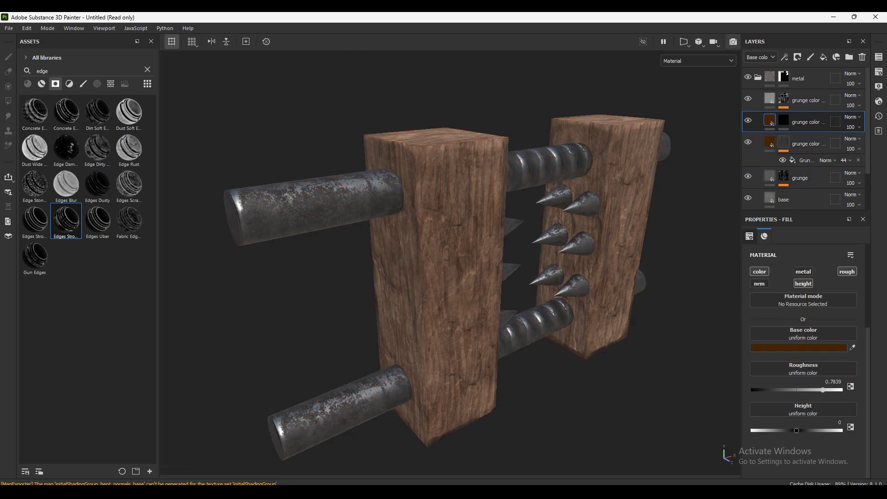
pyautogui.press('F9')
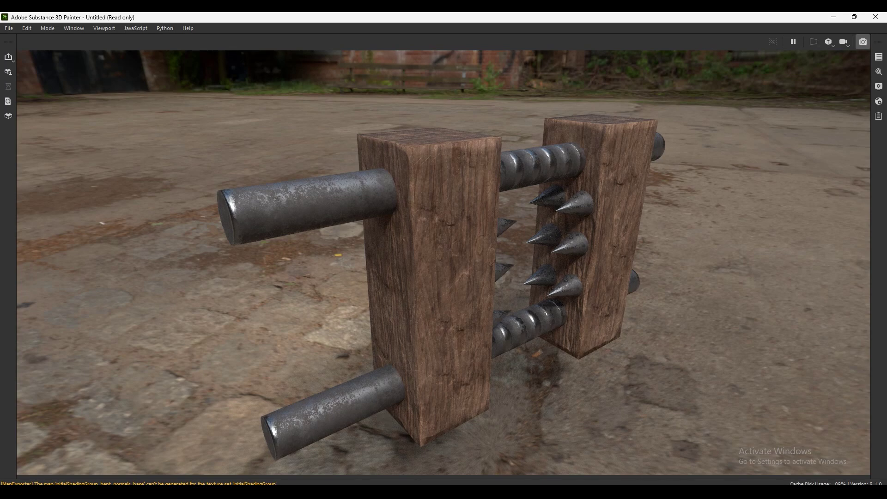
pyautogui.press('F10')
pyautogui.keyDown('alt'); pyautogui.moveTo(443, 249); pyautogui.dragTo(397, 236); pyautogui.keyUp('alt')
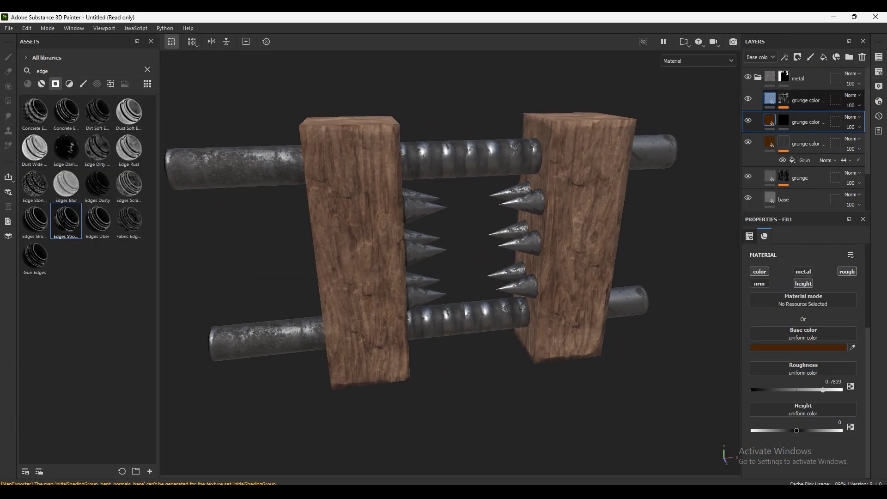
pyautogui.click(757, 77)
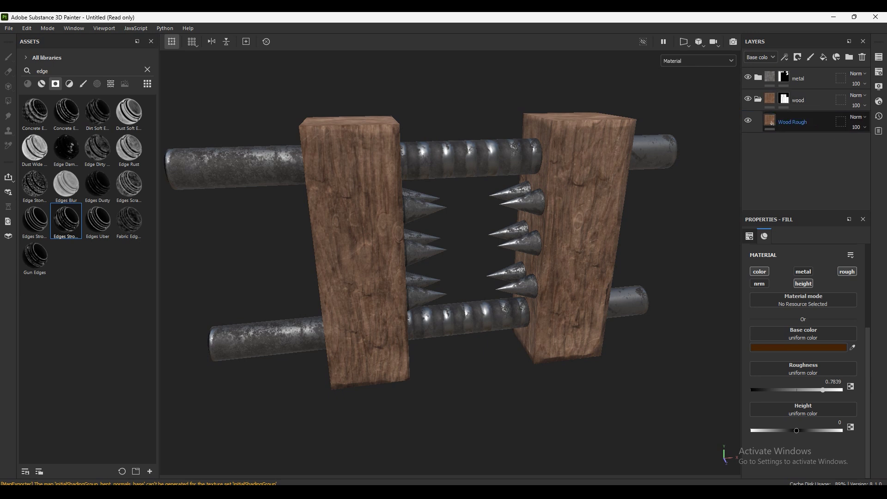
# Step: Add a fill layer directly above Wood Rough and rename it 'grunge wood'
pyautogui.click(795, 122)
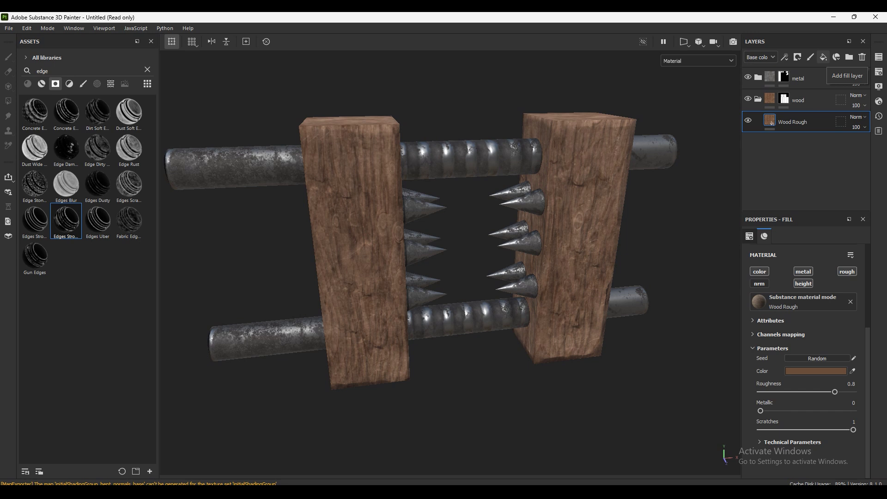
pyautogui.click(823, 56)
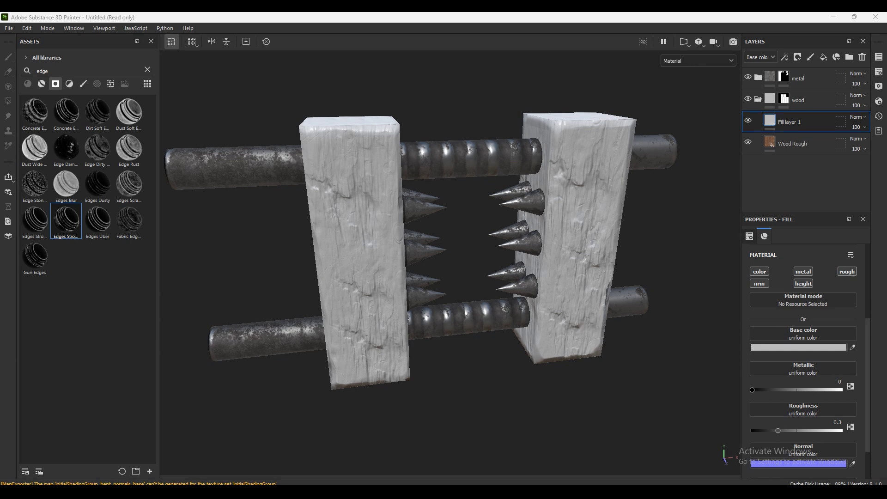
pyautogui.doubleClick(790, 122)
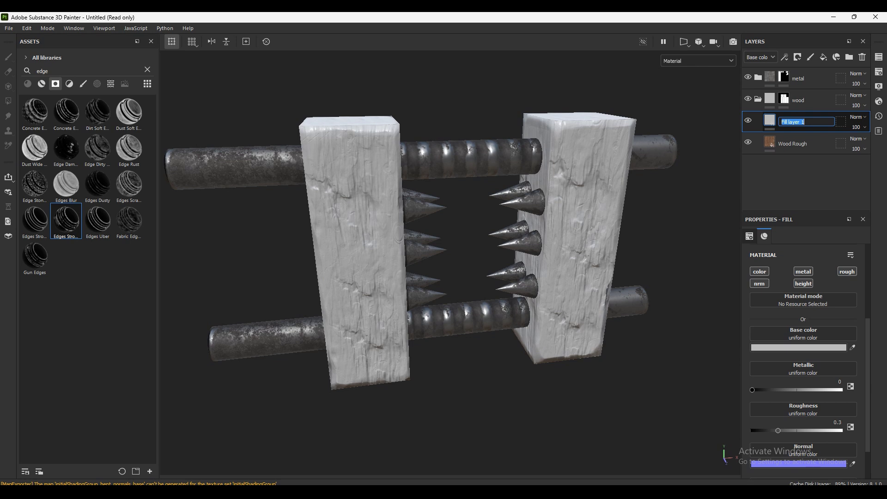
pyautogui.write('grunge woo')
pyautogui.write('d')
pyautogui.press('Return')
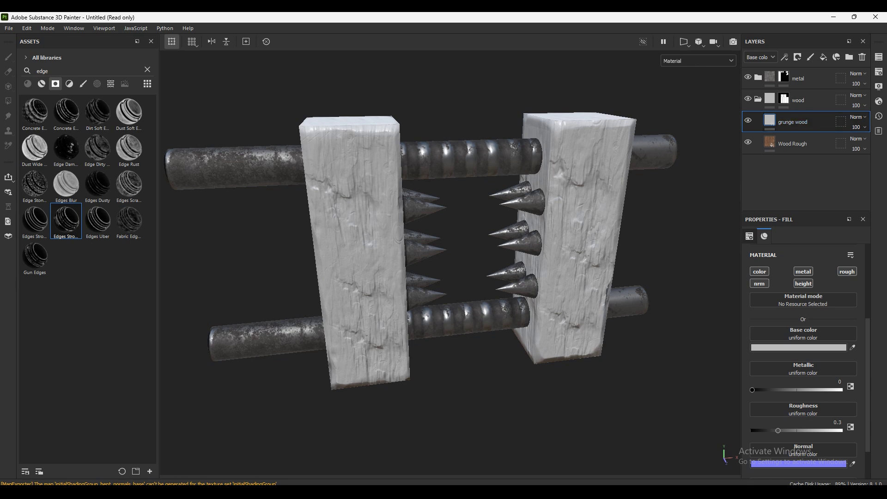
# Step: Add a black mask to grunge wood and find the Directional Noise 2 procedural texture
pyautogui.rightClick(793, 121)
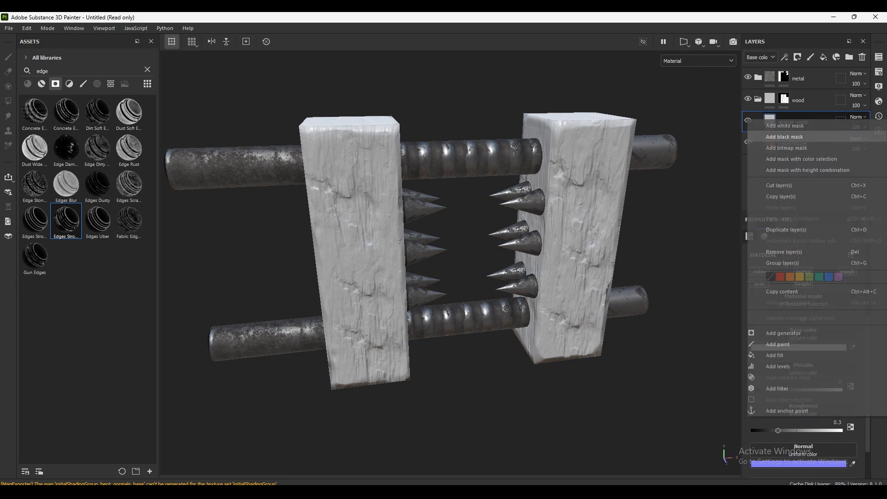
pyautogui.click(785, 143)
pyautogui.click(83, 71)
pyautogui.press('BackSpace')
pyautogui.press('BackSpace')
pyautogui.press('BackSpace')
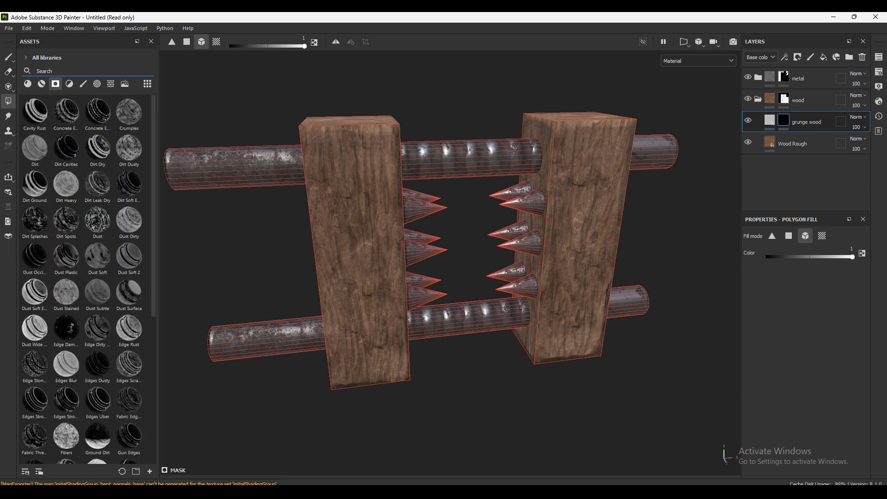
pyautogui.write('direc')
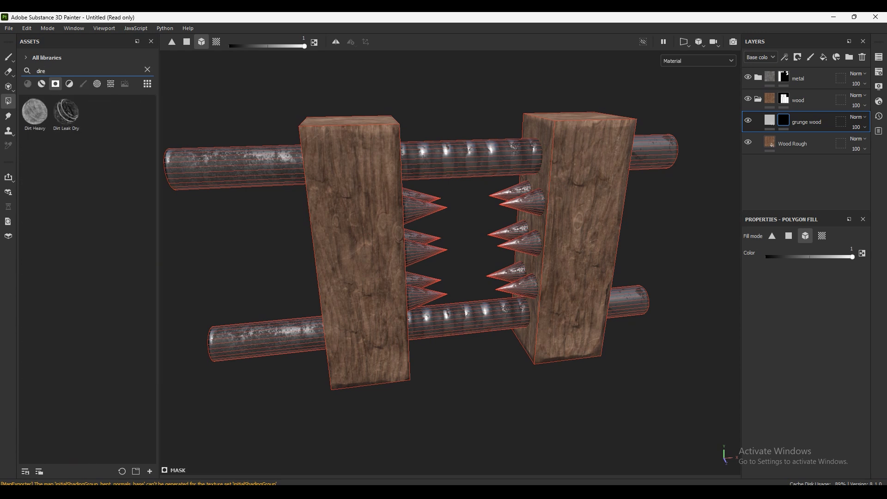
pyautogui.click(111, 84)
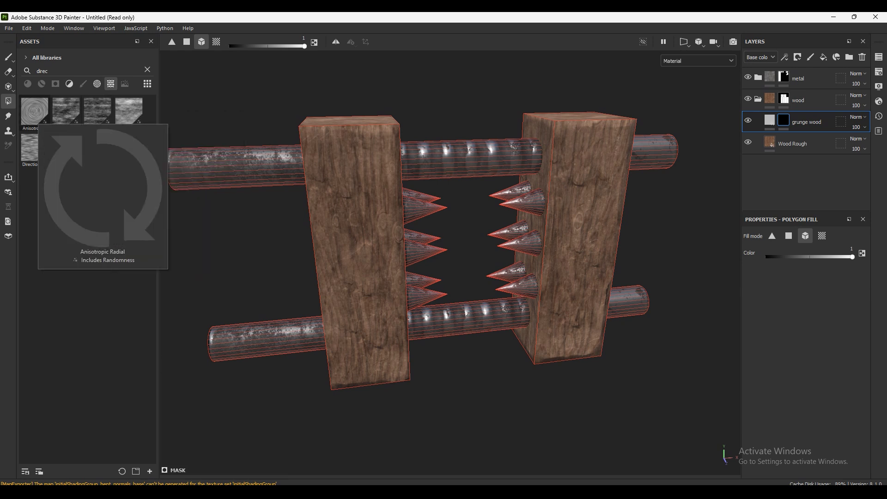
pyautogui.click(98, 113)
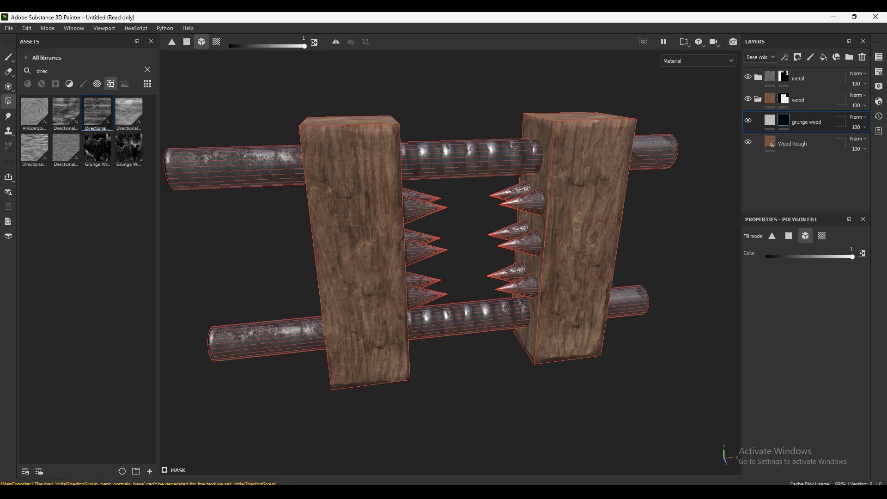
# Step: Fill the grunge wood mask with Directional Noise 2 rotated 90°, then open its base colour picker
pyautogui.click(785, 56)
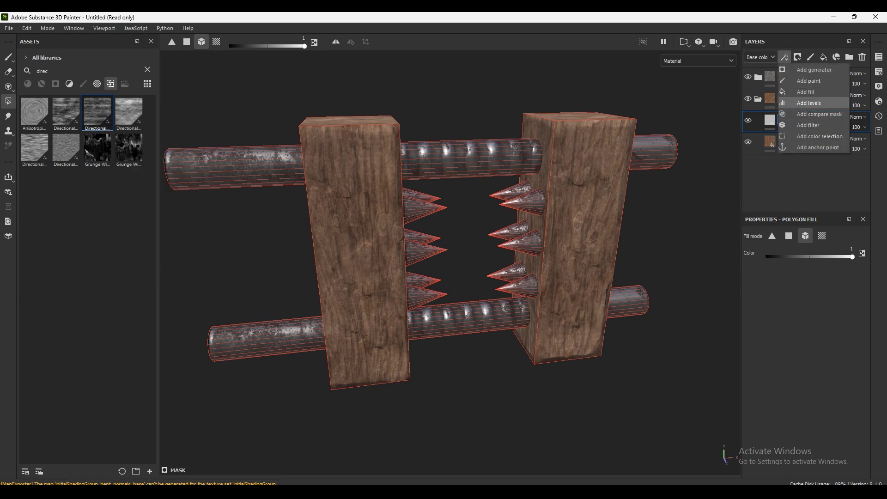
pyautogui.click(806, 92)
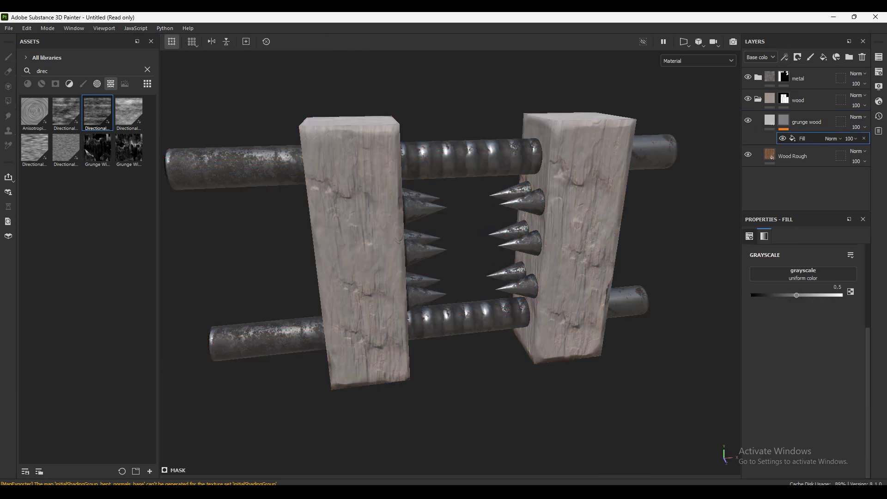
pyautogui.moveTo(98, 113); pyautogui.dragTo(803, 274)
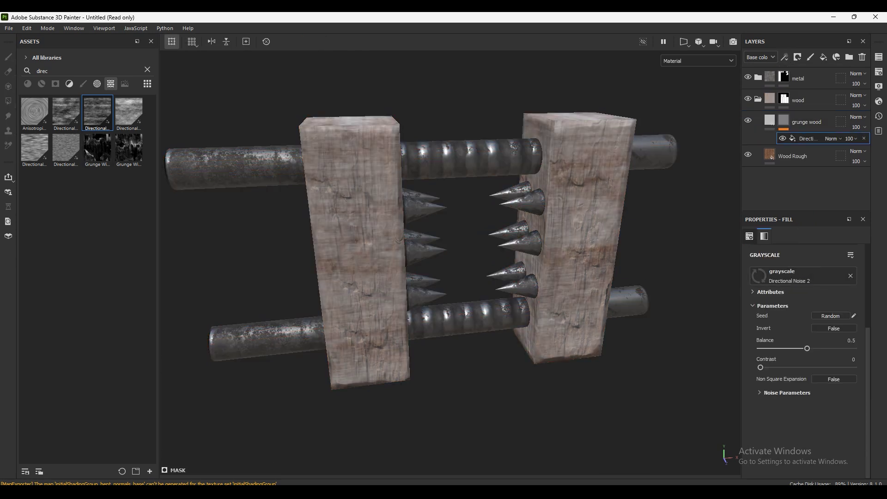
pyautogui.click(854, 291)
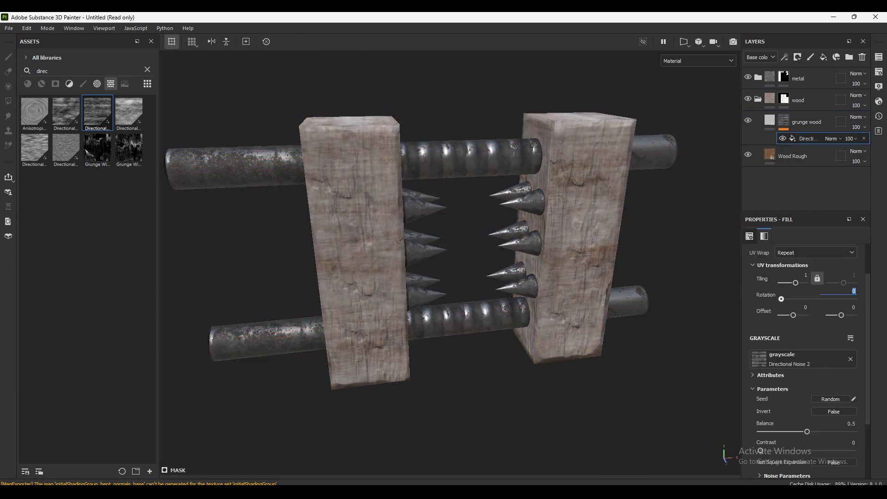
pyautogui.write('90')
pyautogui.press('Return')
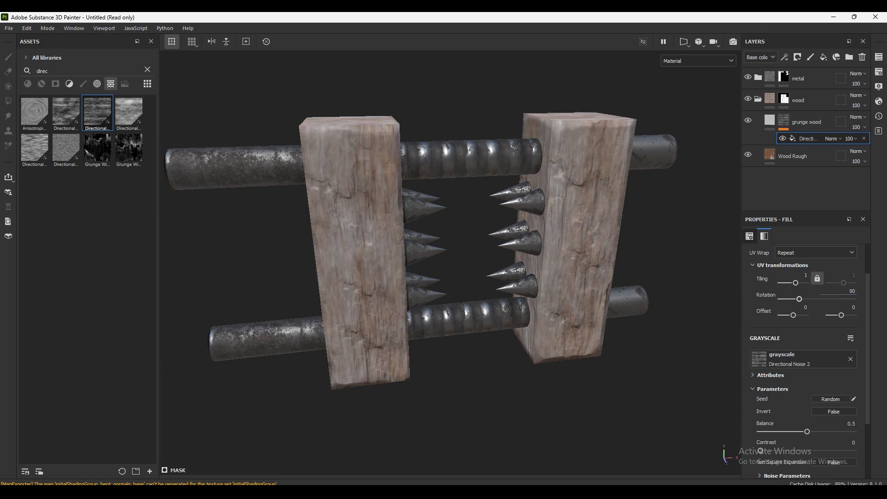
pyautogui.click(769, 120)
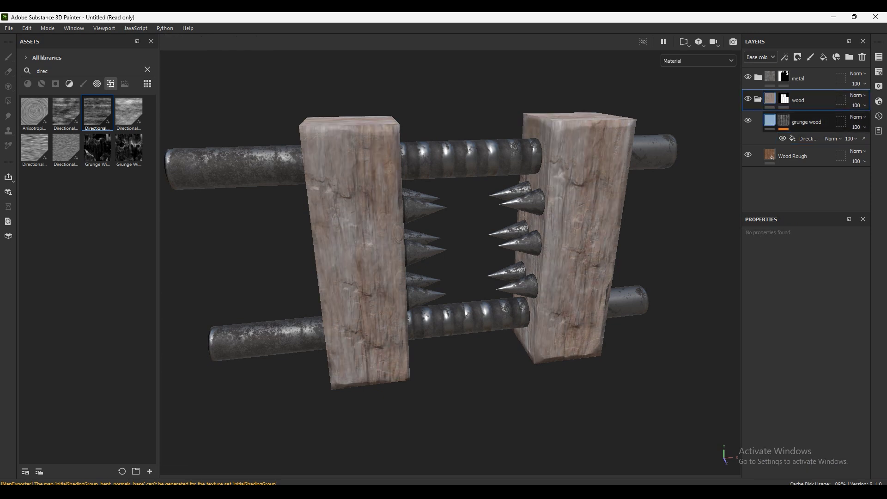
pyautogui.click(827, 430)
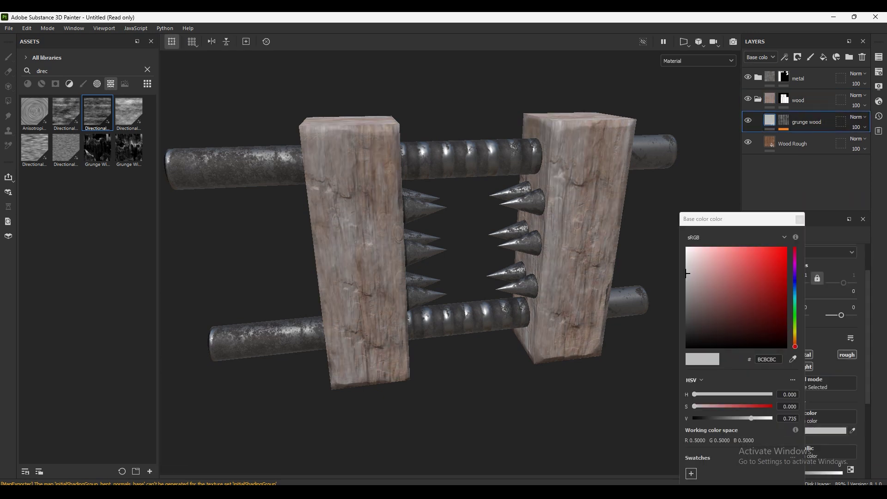
# Step: Tint grunge wood's base colour reddish brown (714131), starting from a brown sampled off the wood
pyautogui.click(792, 359)
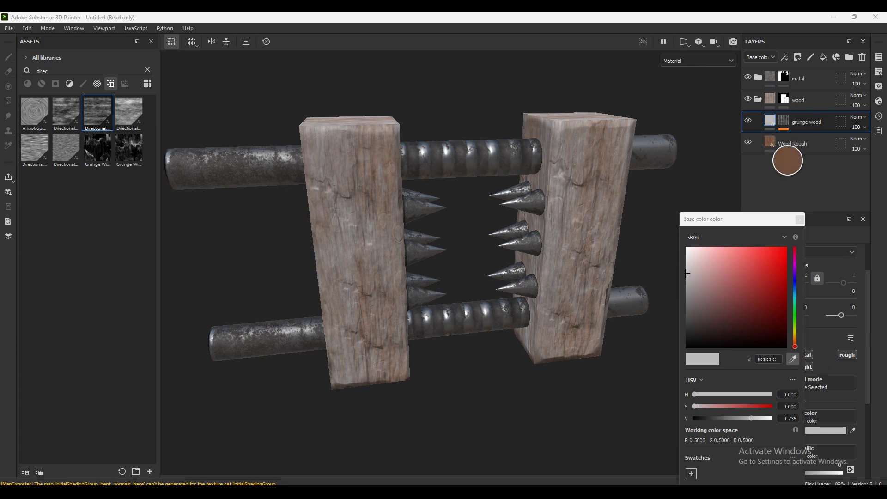
pyautogui.click(770, 143)
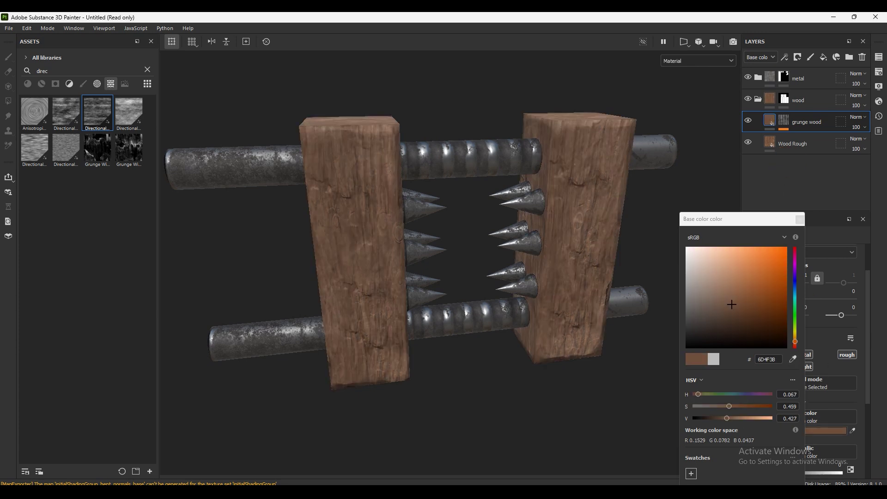
pyautogui.moveTo(731, 304)
pyautogui.mouseDown()
pyautogui.moveTo(735, 289)
pyautogui.moveTo(755, 289)
pyautogui.moveTo(744, 304)
pyautogui.mouseUp()
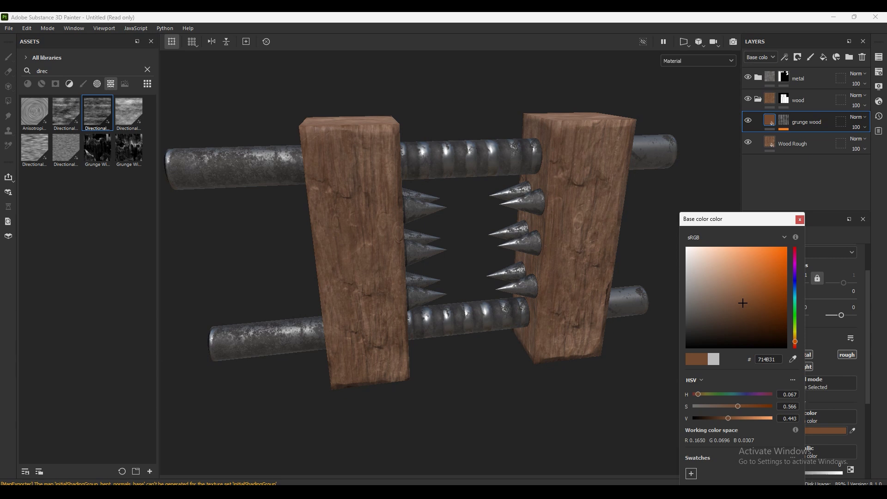
pyautogui.moveTo(698, 394); pyautogui.dragTo(696, 394)
pyautogui.keyDown('alt'); pyautogui.moveTo(462, 277); pyautogui.dragTo(416, 277); pyautogui.keyUp('alt')
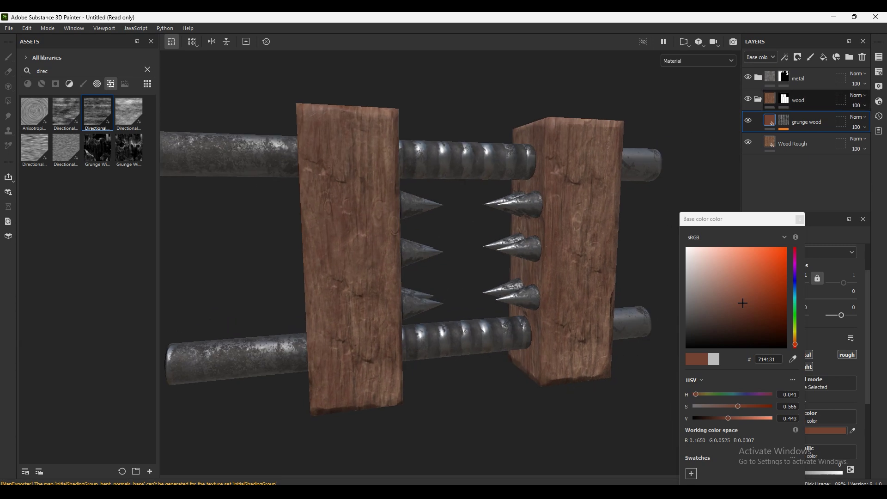
# Step: Apply Directional Noise 2 to the grunge wood mask and raise its contrast to 0.21
pyautogui.moveTo(97, 113); pyautogui.dragTo(784, 121)
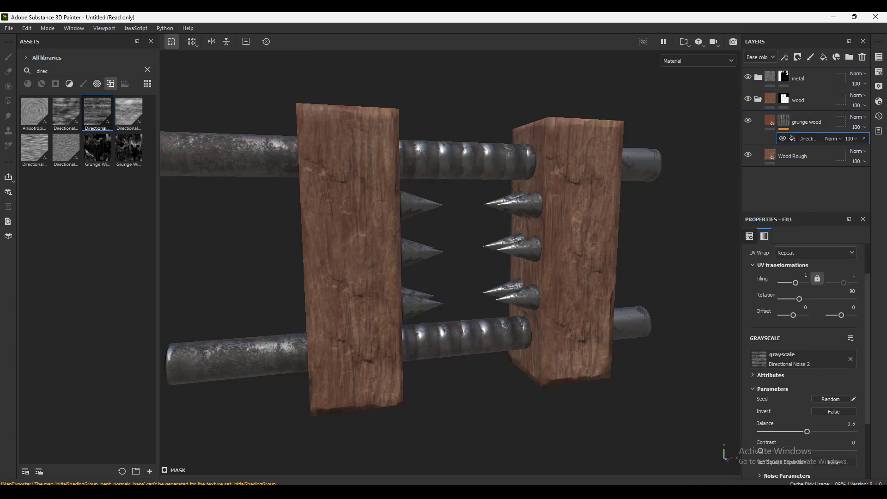
pyautogui.scroll(-2, 804, 347)
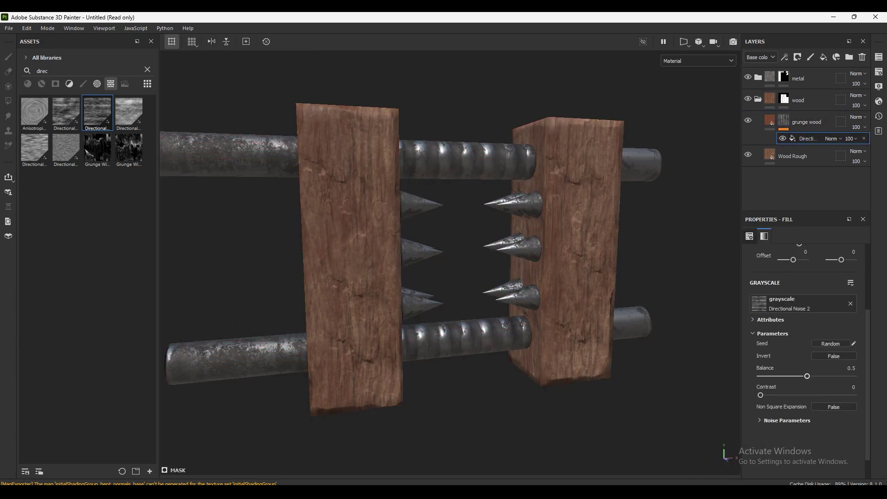
pyautogui.moveTo(761, 395); pyautogui.dragTo(774, 395)
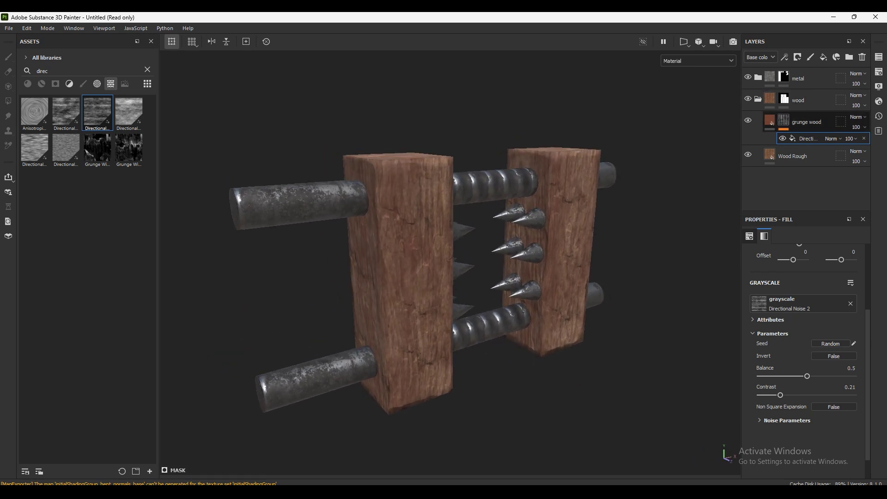
# Step: Add a fill layer with a black mask and name it 'grunge wood_002'
pyautogui.press('4')
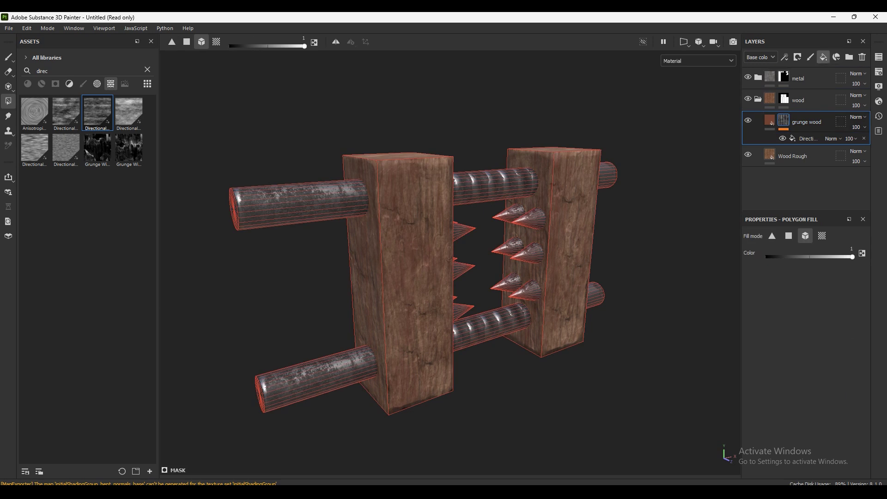
pyautogui.click(823, 57)
pyautogui.rightClick(804, 121)
pyautogui.click(786, 41)
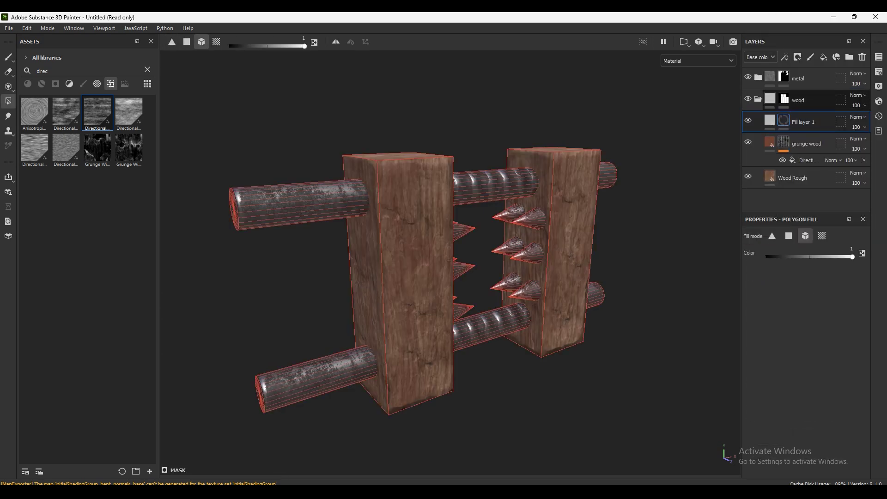
pyautogui.doubleClick(804, 122)
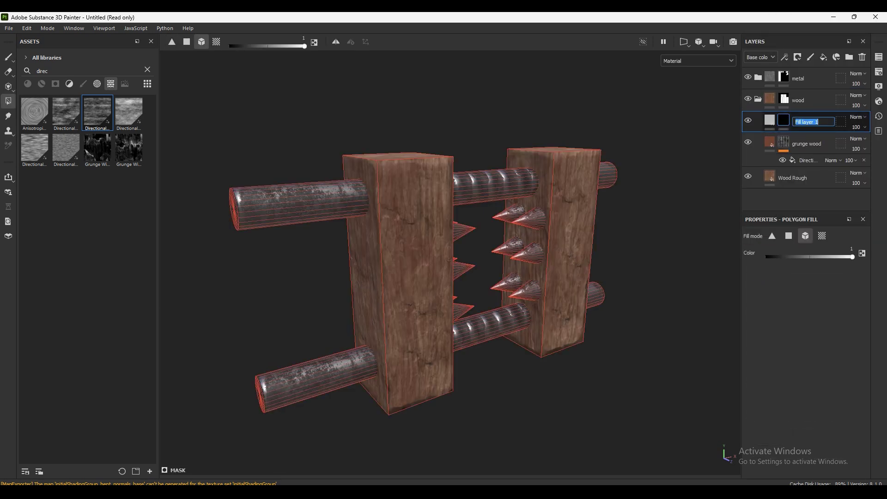
pyautogui.write('grunge wood_0')
pyautogui.write('02')
pyautogui.press('Return')
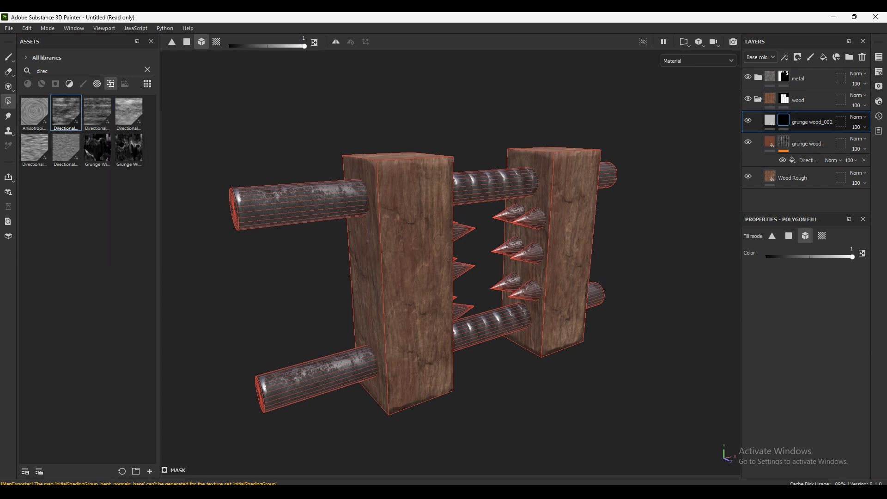
# Step: Fill its mask with Directional Noise 1 at rotation 90 and contrast 0.48
pyautogui.rightClick(747, 119)
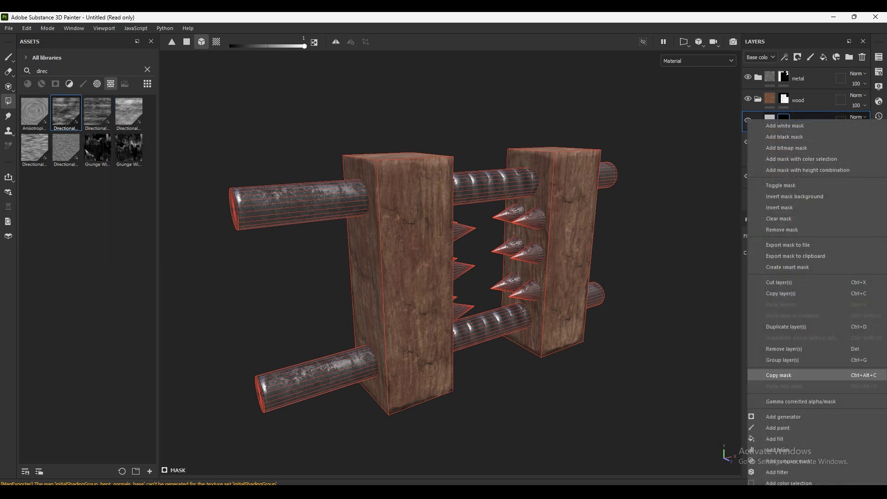
pyautogui.click(775, 438)
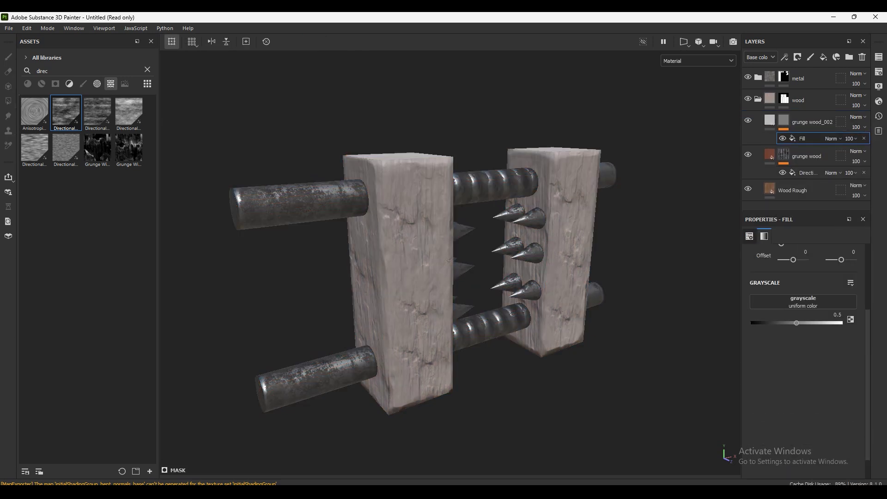
pyautogui.moveTo(66, 113); pyautogui.dragTo(803, 302)
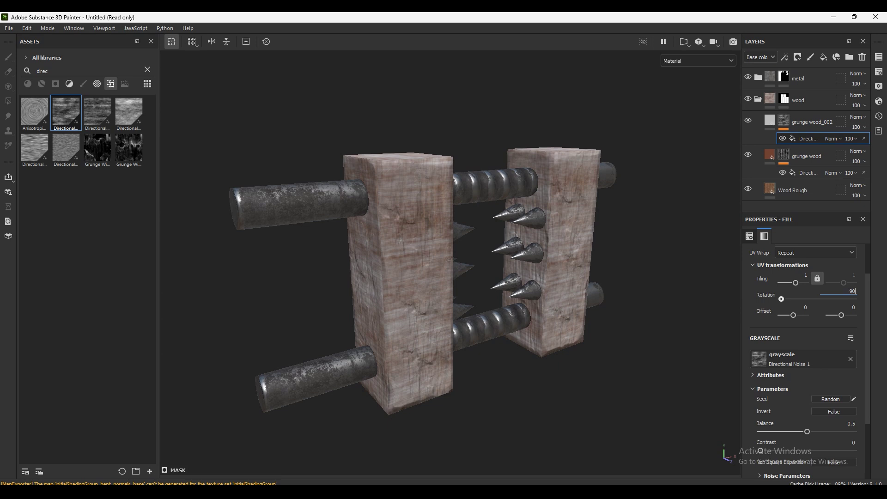
pyautogui.press('Return')
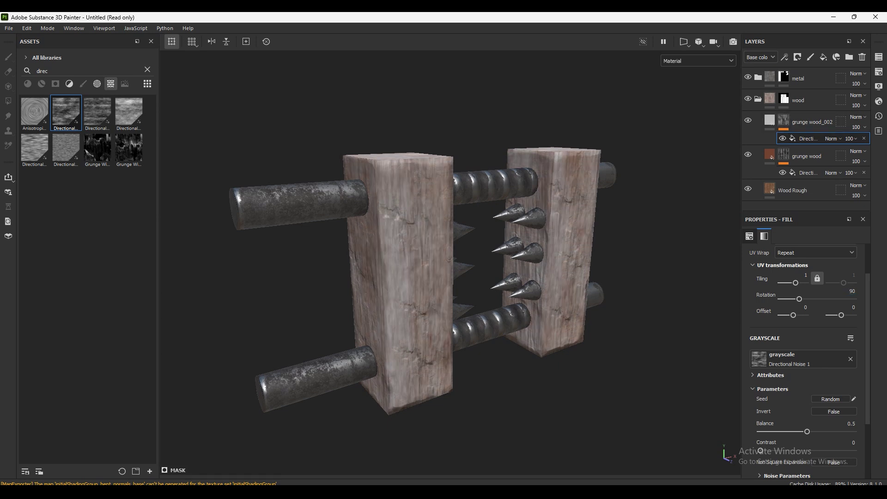
pyautogui.scroll(-1, 804, 351)
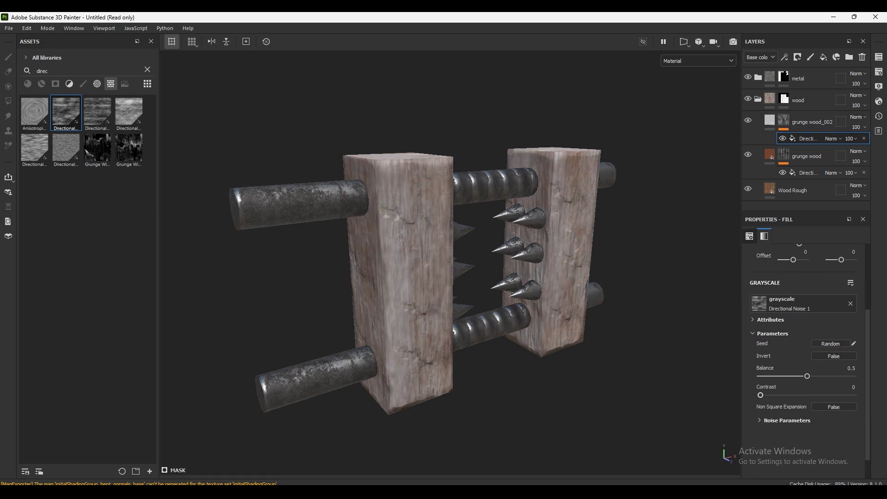
pyautogui.moveTo(760, 395); pyautogui.dragTo(805, 395)
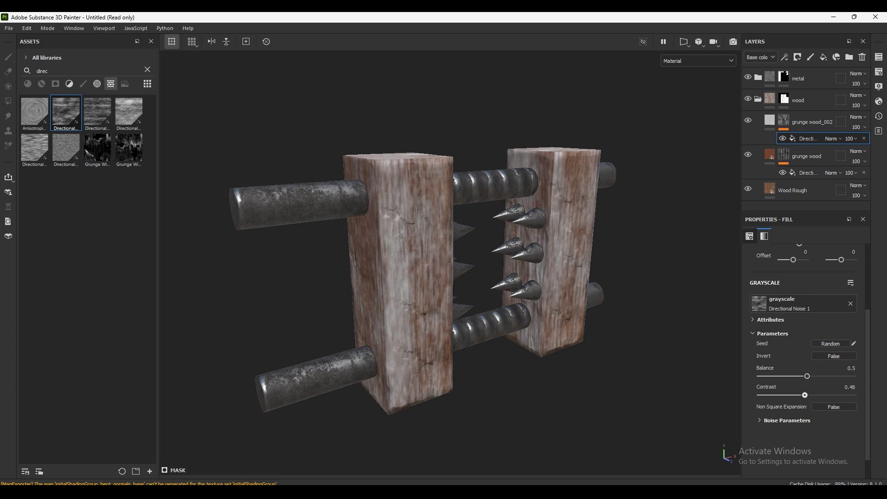
pyautogui.press('Delete')
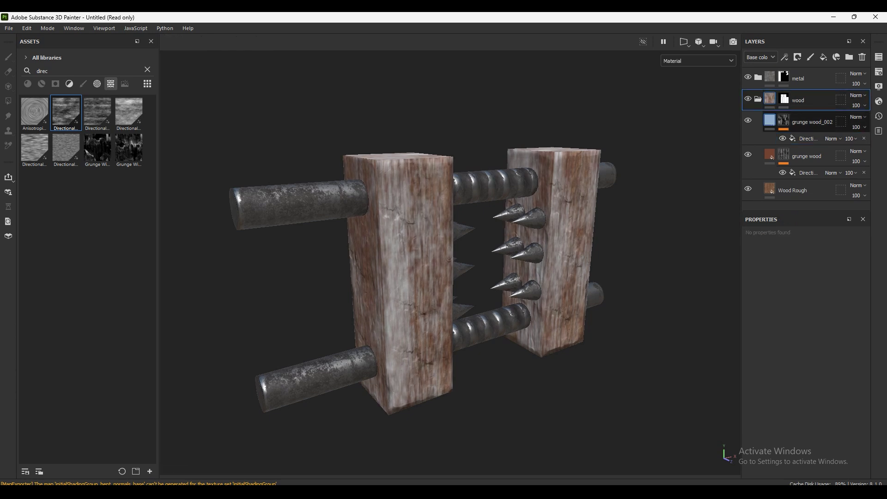
# Step: Set grunge wood_002's base colour to a dark brown (46372D)
pyautogui.click(798, 375)
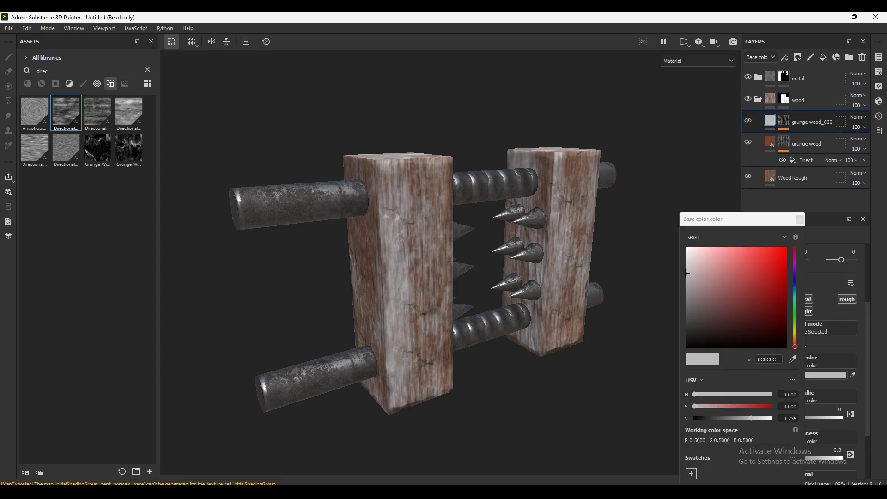
pyautogui.moveTo(795, 346); pyautogui.dragTo(795, 339)
pyautogui.click(718, 261)
pyautogui.moveTo(717, 260)
pyautogui.mouseDown()
pyautogui.moveTo(710, 265)
pyautogui.moveTo(770, 283)
pyautogui.moveTo(736, 294)
pyautogui.mouseUp()
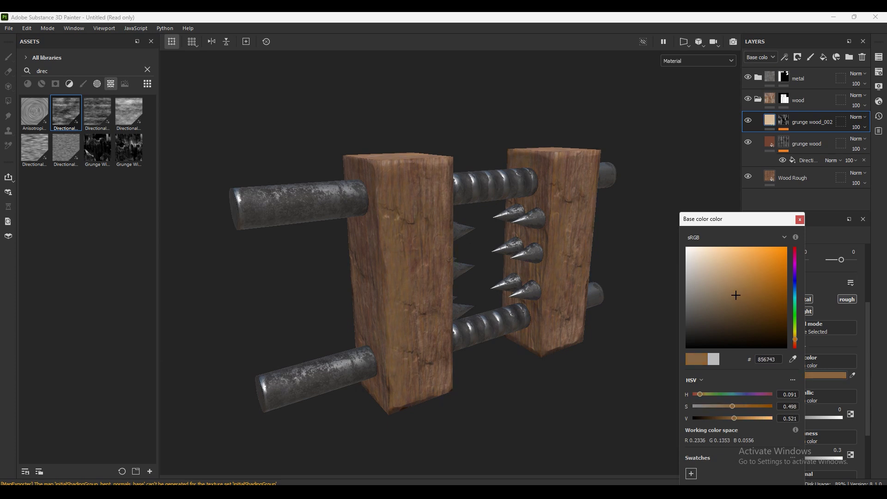
pyautogui.moveTo(795, 340); pyautogui.dragTo(795, 342)
pyautogui.click(729, 289)
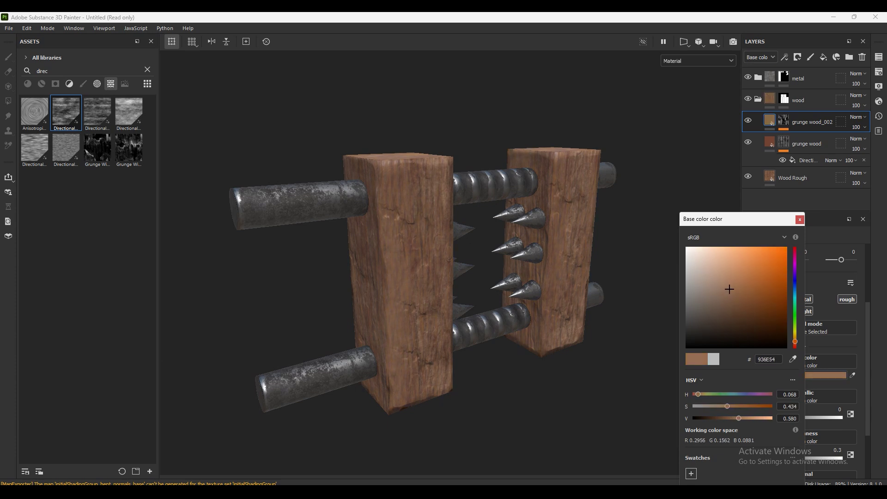
pyautogui.moveTo(733, 290)
pyautogui.mouseDown()
pyautogui.moveTo(746, 278)
pyautogui.moveTo(723, 279)
pyautogui.moveTo(715, 297)
pyautogui.moveTo(695, 305)
pyautogui.moveTo(722, 320)
pyautogui.mouseUp()
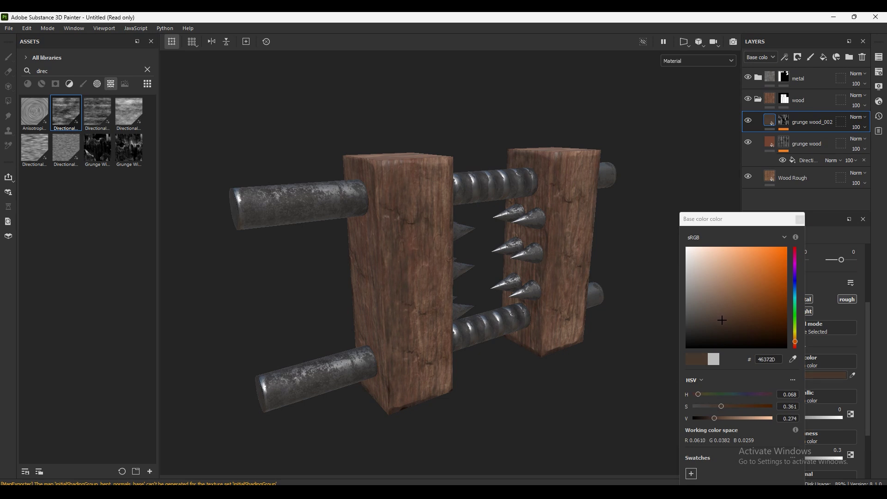
pyautogui.keyDown('alt'); pyautogui.keyDown('shift'); pyautogui.moveTo(416, 277); pyautogui.dragTo(444, 278); pyautogui.keyUp('shift'); pyautogui.keyUp('alt')
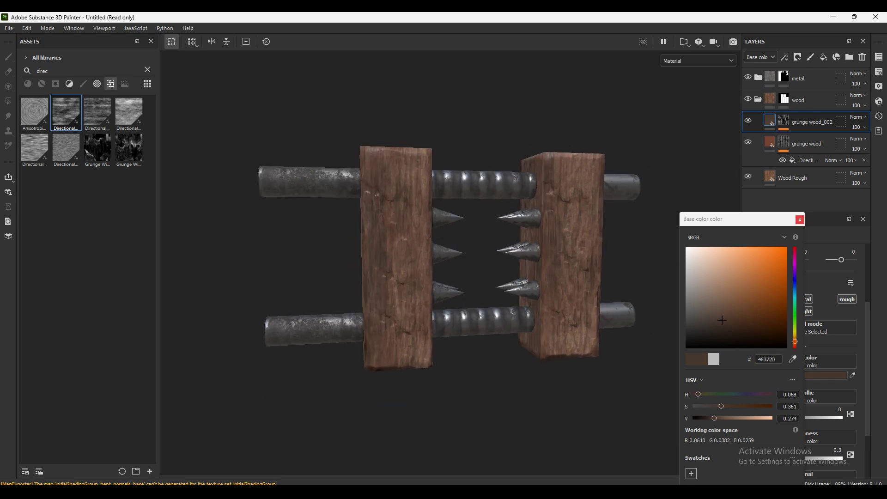
pyautogui.click(800, 219)
# Step: Raise grunge wood_002's roughness, set grunge wood's roughness to about 0.66, and grunge wood_002's opacity to 55
pyautogui.scroll(-2, 804, 370)
pyautogui.moveTo(778, 403); pyautogui.dragTo(815, 403)
pyautogui.click(806, 144)
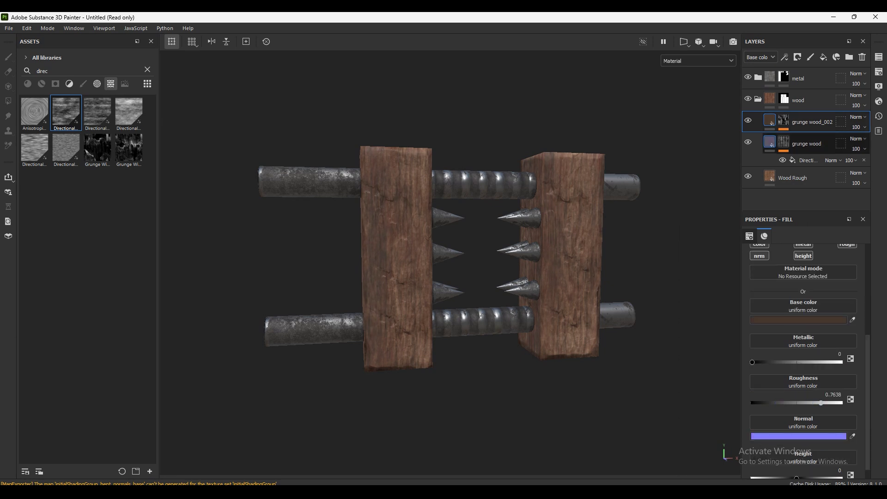
pyautogui.moveTo(778, 403); pyautogui.dragTo(812, 403)
pyautogui.moveTo(416, 278)
pyautogui.keyDown('alt'); pyautogui.mouseDown()
pyautogui.moveTo(545, 277)
pyautogui.moveTo(503, 273)
pyautogui.mouseUp(); pyautogui.keyUp('alt')
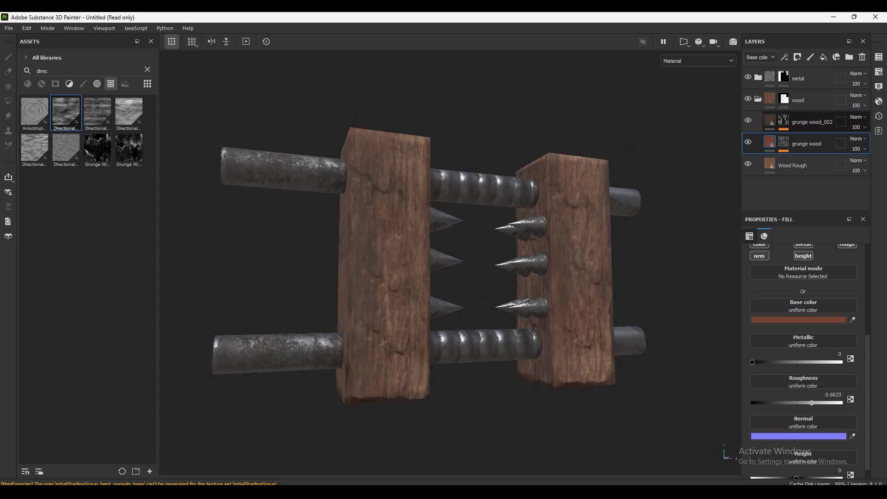
pyautogui.click(841, 121)
pyautogui.moveTo(883, 143)
pyautogui.mouseDown()
pyautogui.moveTo(868, 144)
pyautogui.moveTo(868, 166)
pyautogui.mouseUp()
# Step: Set grunge wood's opacity to 63 and duplicate grunge wood_002 as a new layer named 'edge'
pyautogui.click(856, 149)
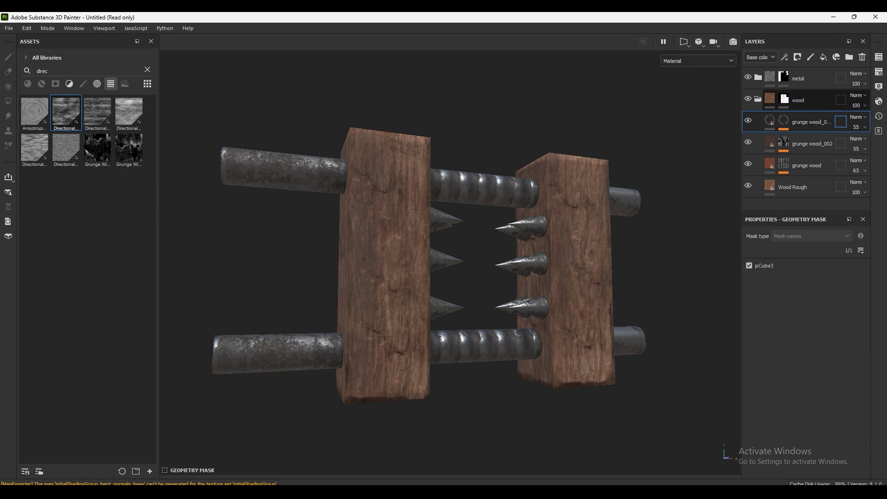
pyautogui.hotkey('ctrl', 'd')
pyautogui.doubleClick(813, 122)
pyautogui.write('ed')
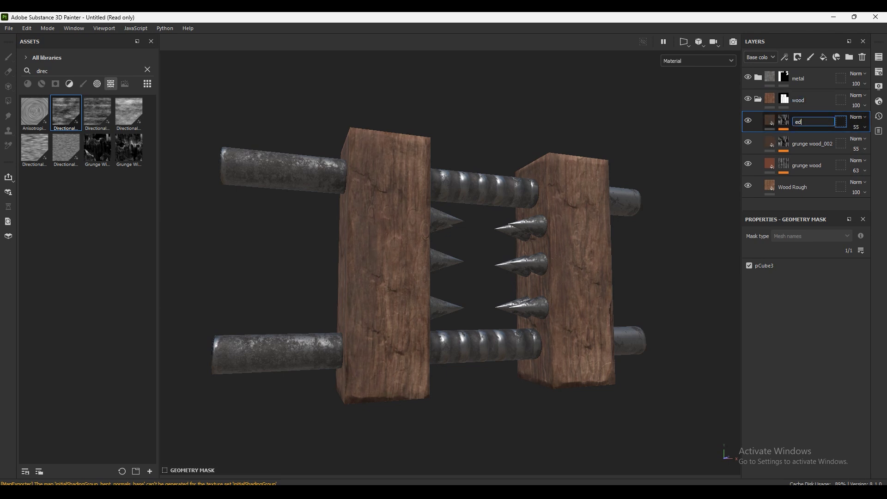
pyautogui.press('Return')
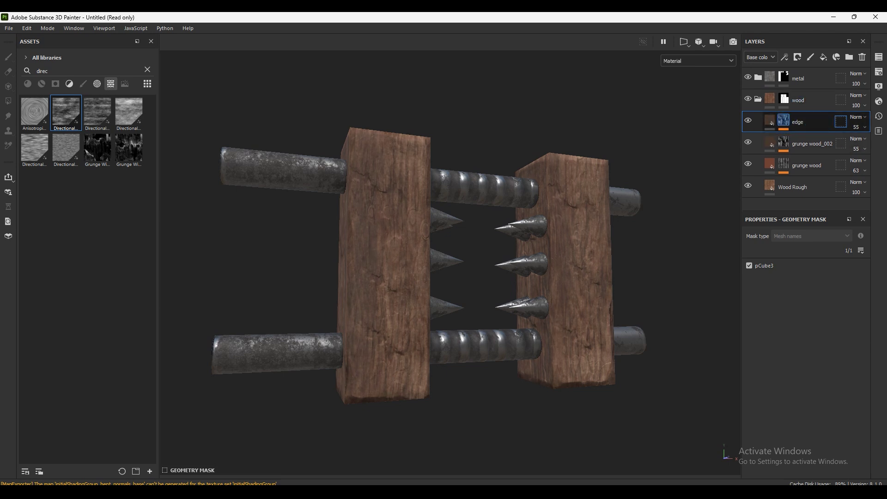
# Step: Give the edge layer a black mask with the Fabric Edge Damage smart mask and a light tan base colour
pyautogui.rightClick(784, 121)
pyautogui.click(784, 137)
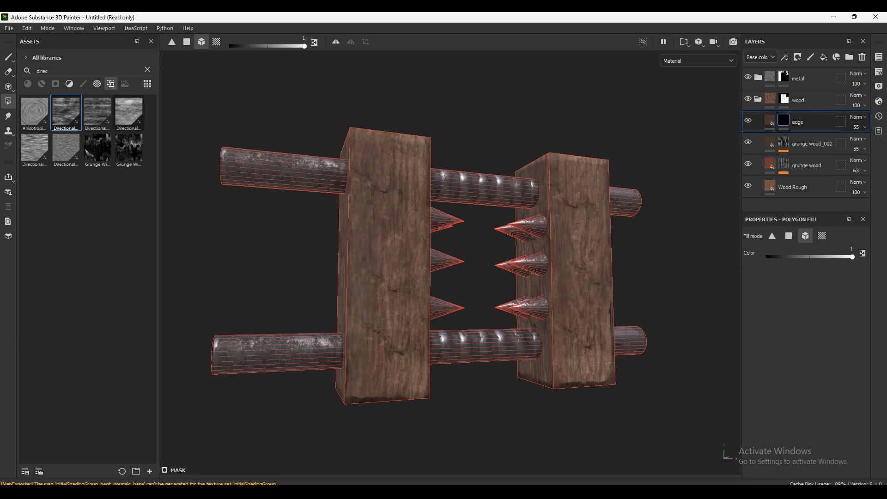
pyautogui.click(42, 84)
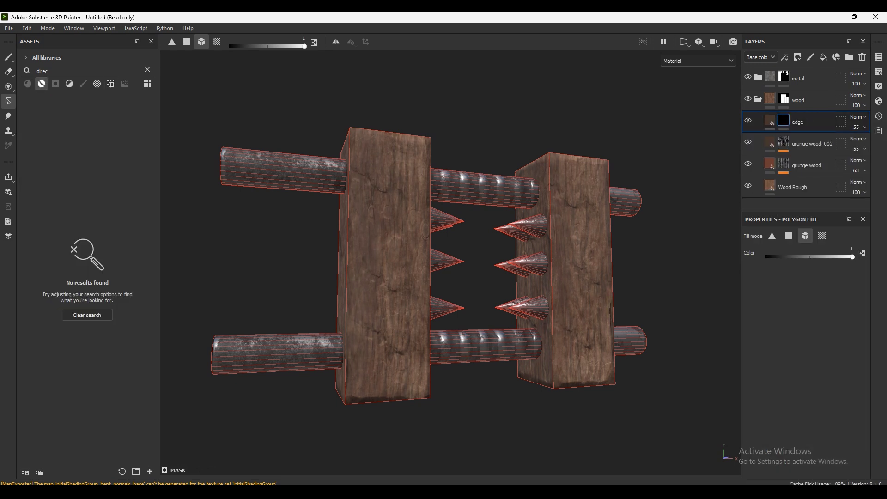
pyautogui.click(87, 315)
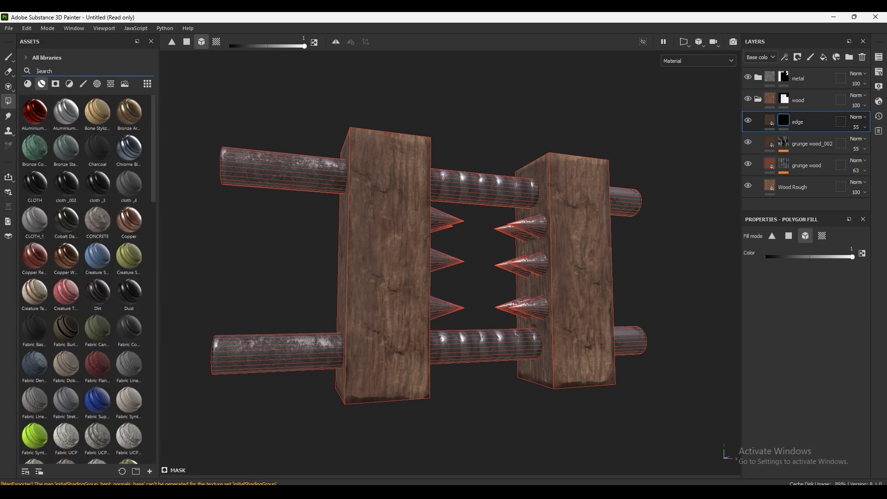
pyautogui.click(55, 84)
pyautogui.write('edge')
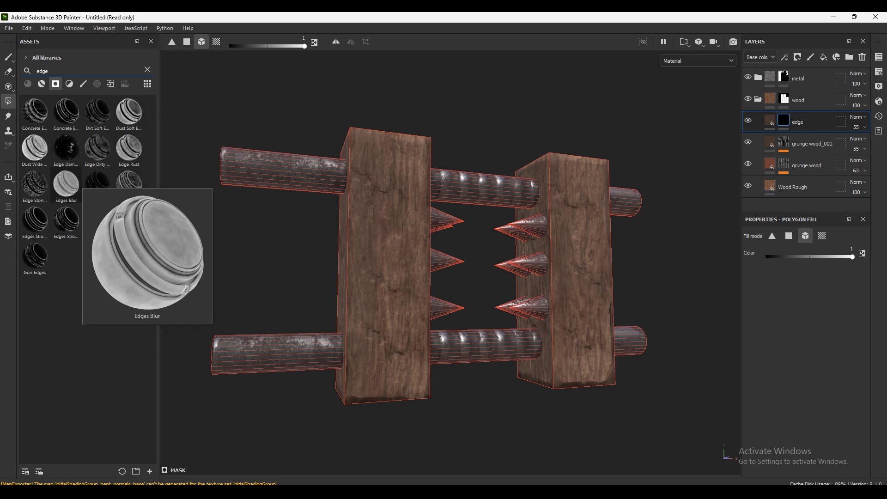
pyautogui.moveTo(98, 219)
pyautogui.click(129, 221)
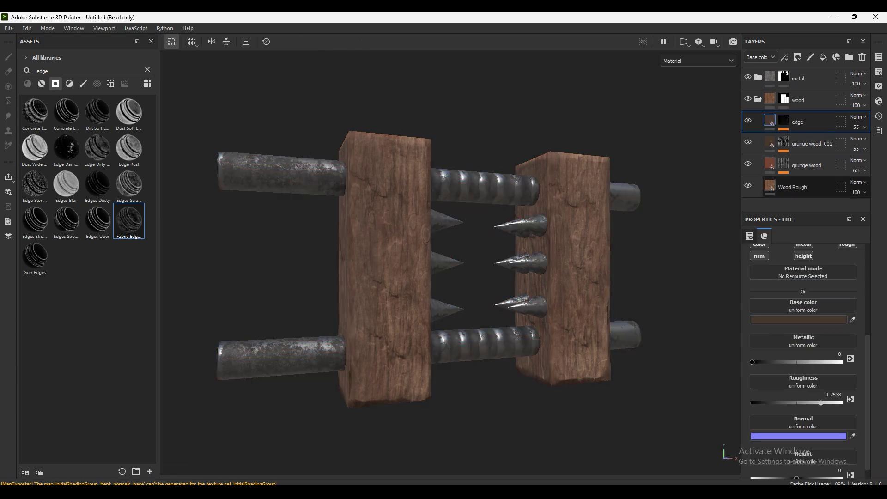
pyautogui.click(799, 320)
pyautogui.moveTo(722, 320)
pyautogui.mouseDown()
pyautogui.moveTo(690, 261)
pyautogui.moveTo(699, 272)
pyautogui.moveTo(731, 263)
pyautogui.mouseUp()
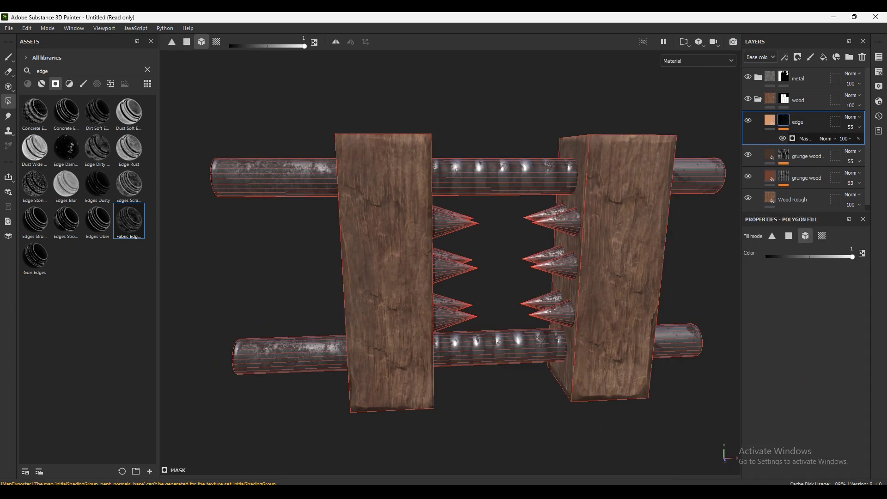
# Step: Set the edge mask generator's global balance to 0.63 and global contrast to 0.35
pyautogui.click(804, 139)
pyautogui.click(844, 138)
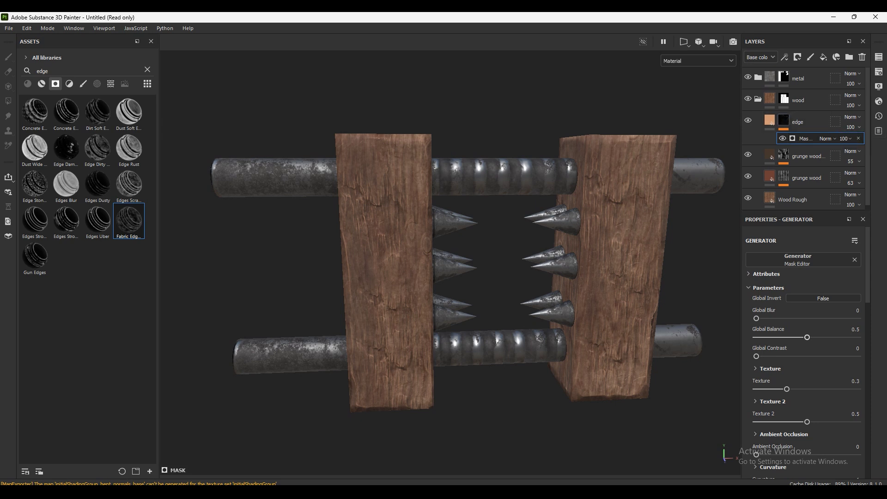
pyautogui.moveTo(807, 337); pyautogui.dragTo(829, 337)
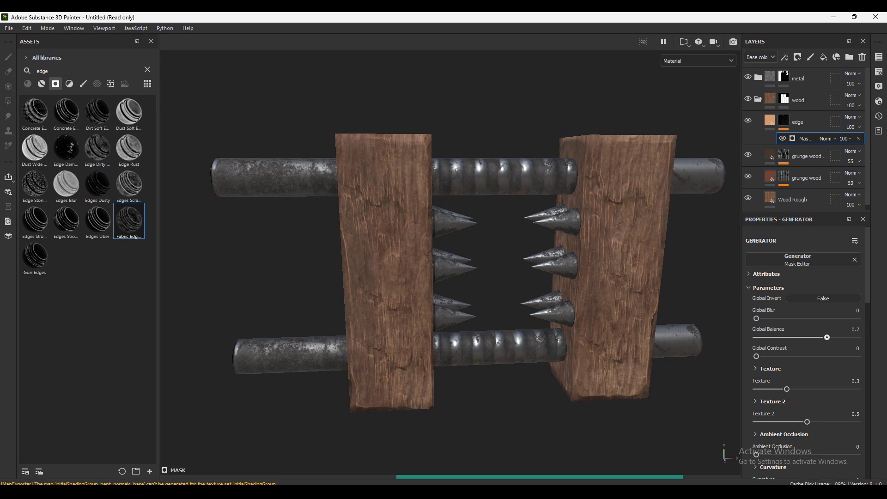
pyautogui.moveTo(828, 338); pyautogui.dragTo(831, 338)
pyautogui.moveTo(756, 357)
pyautogui.mouseDown()
pyautogui.moveTo(805, 356)
pyautogui.moveTo(791, 356)
pyautogui.moveTo(820, 338)
pyautogui.mouseUp()
pyautogui.moveTo(443, 277)
pyautogui.keyDown('alt'); pyautogui.mouseDown()
pyautogui.moveTo(333, 277)
pyautogui.moveTo(416, 277)
pyautogui.moveTo(397, 277)
pyautogui.mouseUp(); pyautogui.keyUp('alt')
# Step: Lower the edge mask's opacity to 60 and reselect the edge layer
pyautogui.click(845, 139)
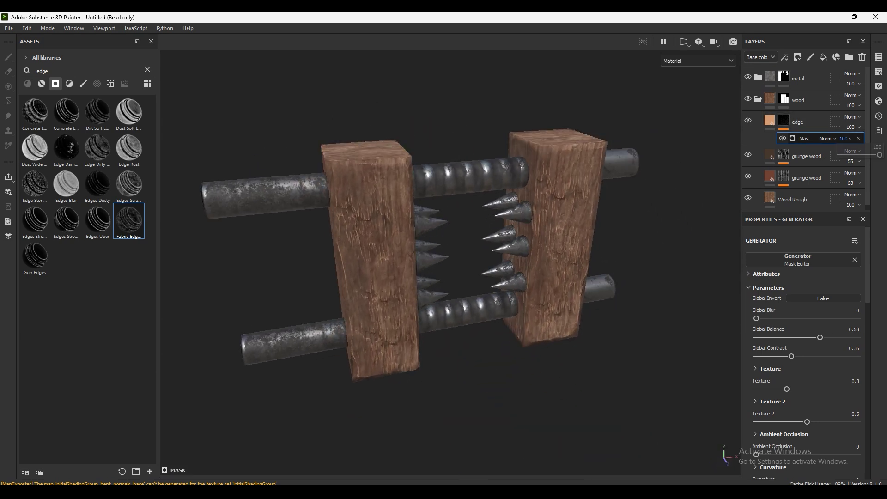
pyautogui.moveTo(880, 155); pyautogui.dragTo(864, 155)
pyautogui.moveTo(398, 277)
pyautogui.keyDown('alt'); pyautogui.mouseDown()
pyautogui.moveTo(513, 277)
pyautogui.moveTo(531, 265)
pyautogui.mouseUp(); pyautogui.keyUp('alt')
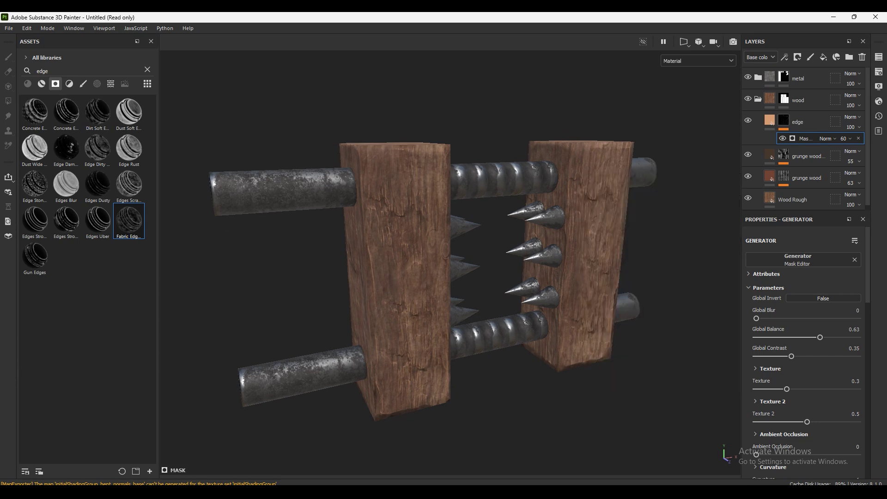
pyautogui.click(748, 120)
pyautogui.click(783, 120)
pyautogui.press('4')
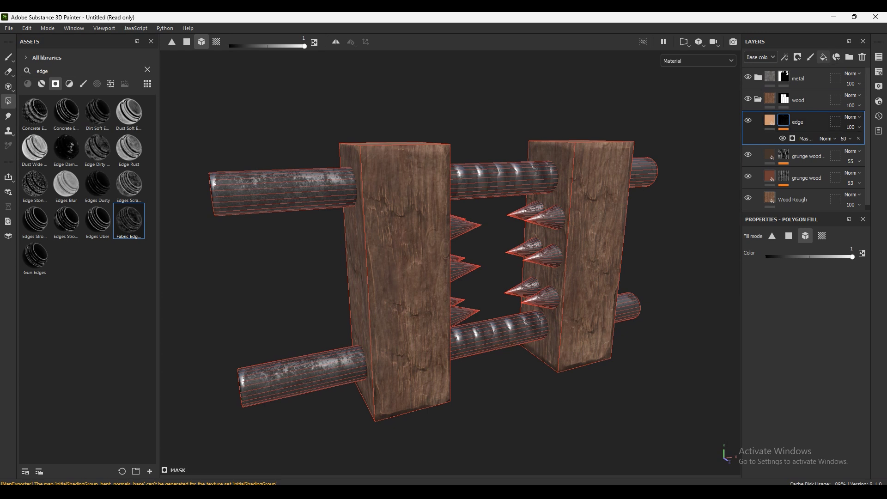
# Step: Add a fill layer with a black mask and name it 'black grunge'
pyautogui.click(824, 57)
pyautogui.rightClick(804, 122)
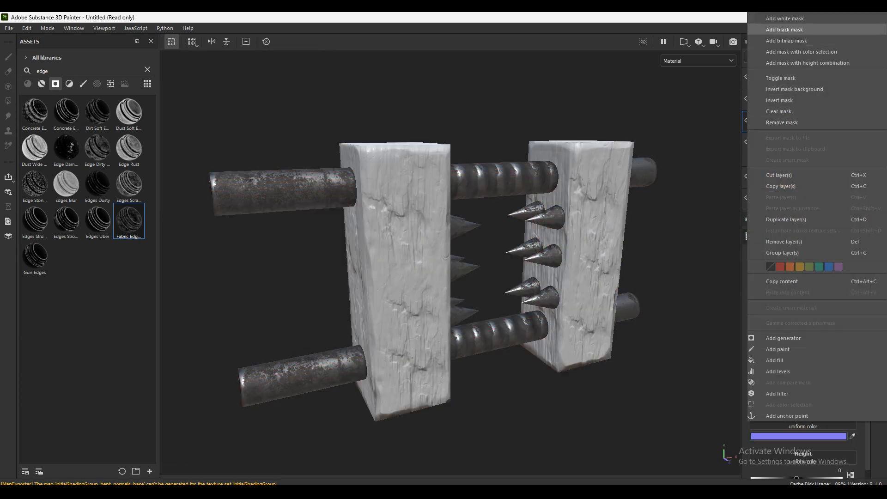
pyautogui.click(785, 40)
pyautogui.doubleClick(816, 121)
pyautogui.write('black grunge')
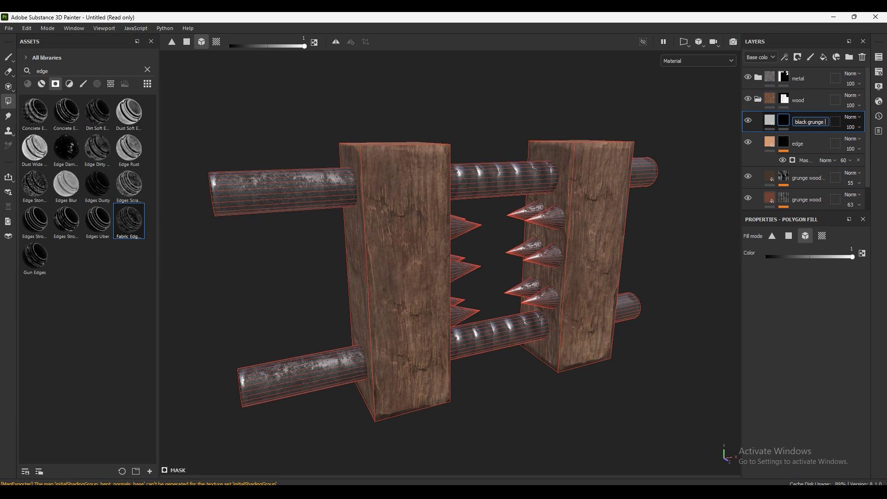
pyautogui.press('Return')
# Step: Search the texture assets for 'grunge scrat'
pyautogui.click(110, 84)
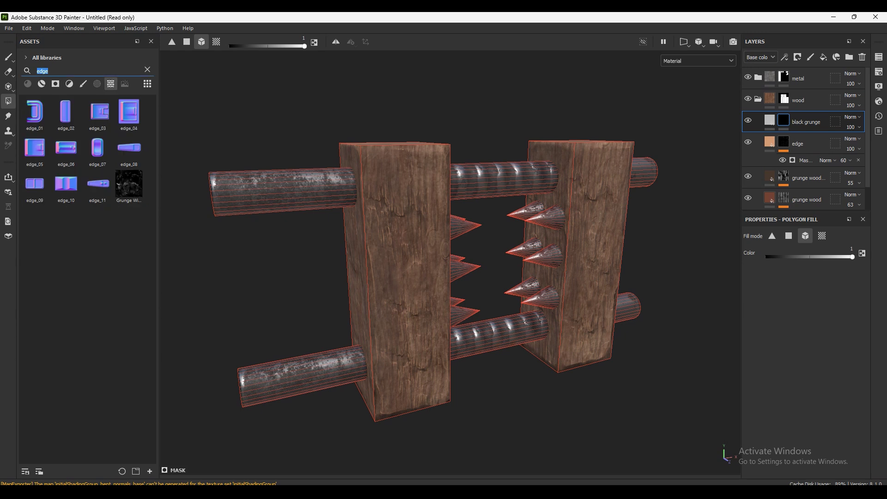
pyautogui.write('grunge')
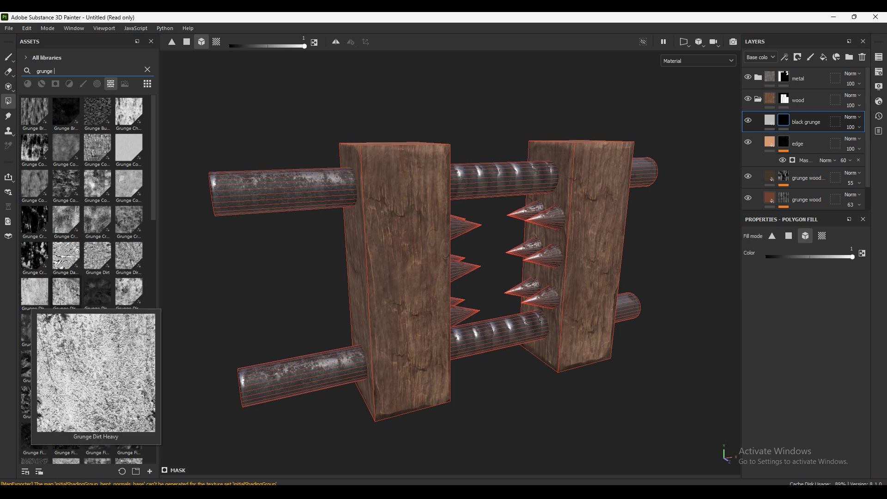
pyautogui.write('sc')
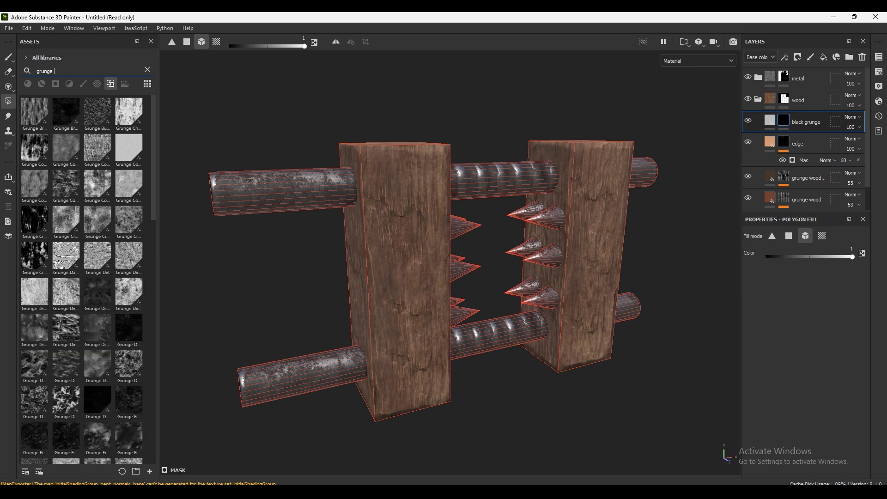
pyautogui.write('rat')
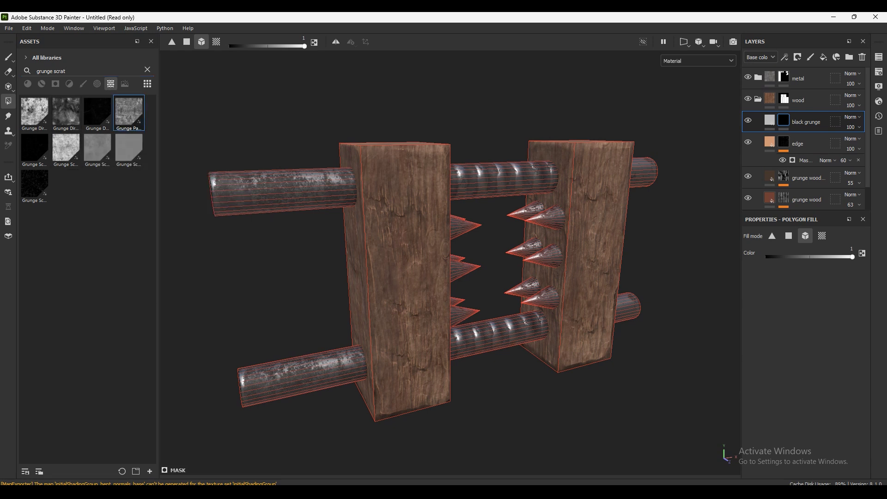
pyautogui.rightClick(806, 121)
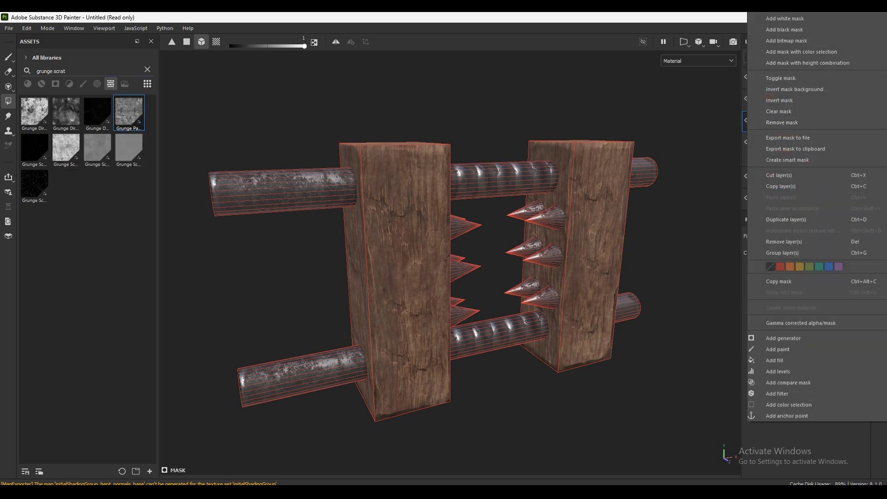
# Step: Fill the black grunge mask with Grunge Paint Scratched, rotated 90° with contrast raised to 0.3
pyautogui.click(775, 360)
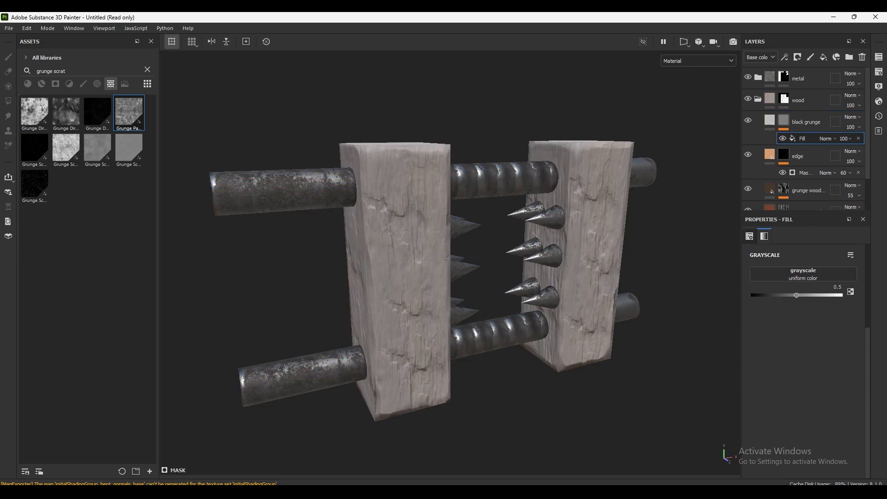
pyautogui.moveTo(129, 113); pyautogui.dragTo(803, 274)
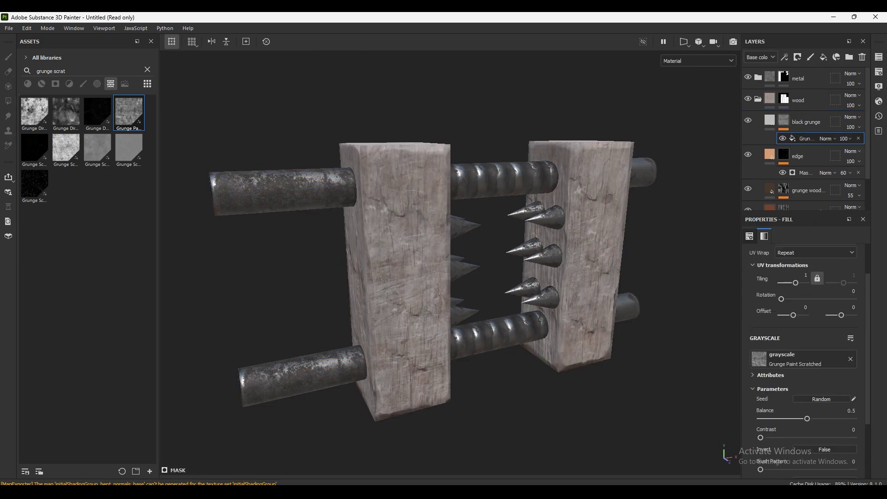
pyautogui.write('90')
pyautogui.press('Return')
pyautogui.write('90')
pyautogui.press('Return')
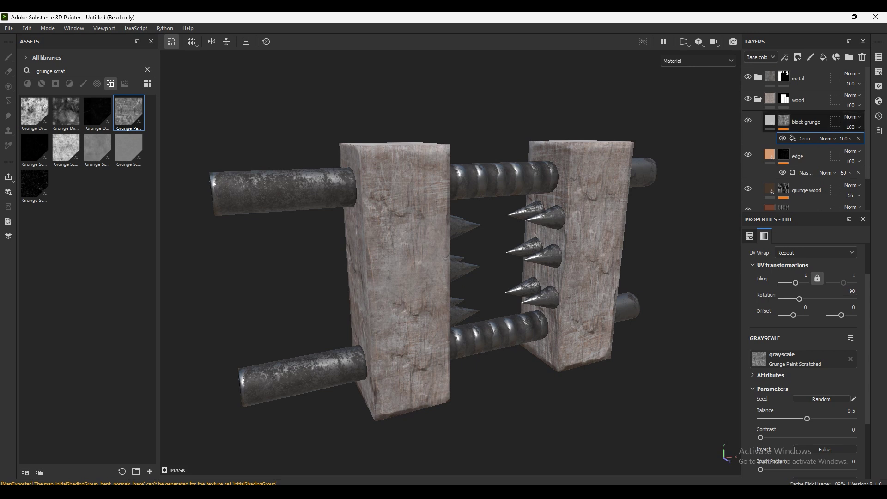
pyautogui.moveTo(800, 299)
pyautogui.mouseDown()
pyautogui.moveTo(782, 299)
pyautogui.moveTo(795, 299)
pyautogui.mouseUp()
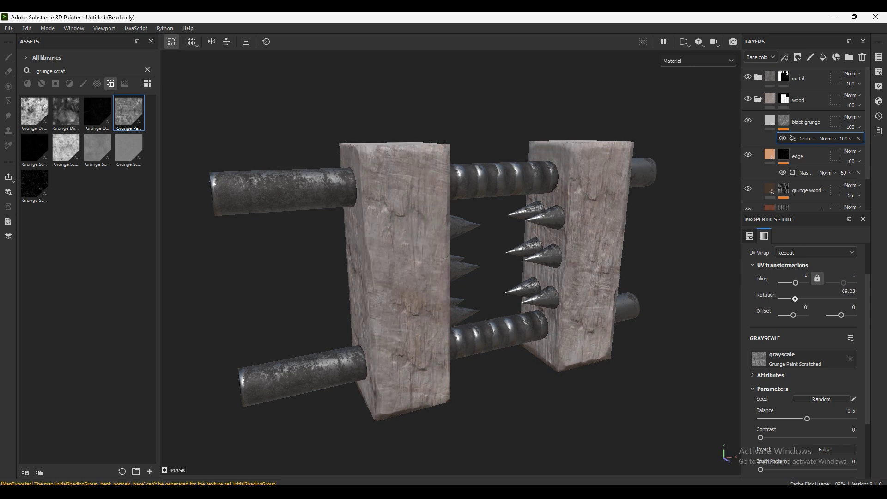
pyautogui.doubleClick(796, 299)
pyautogui.write('90')
pyautogui.press('Return')
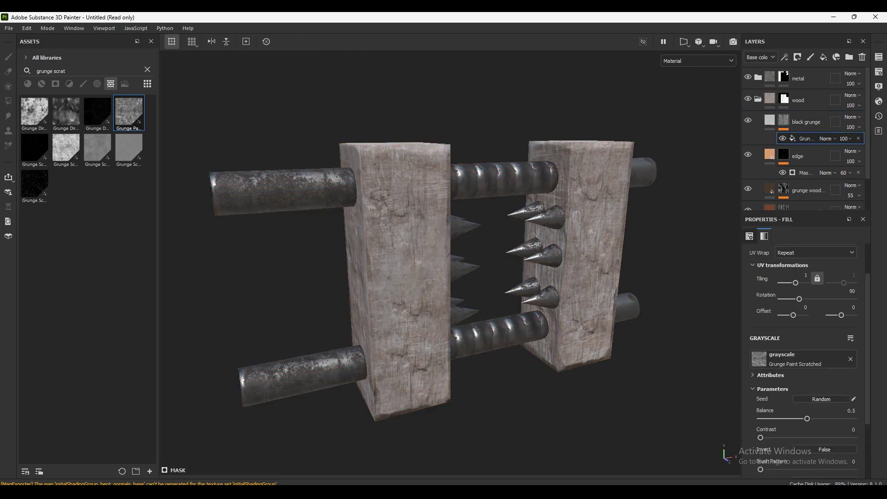
pyautogui.scroll(-2, 808, 358)
pyautogui.moveTo(760, 409)
pyautogui.mouseDown()
pyautogui.moveTo(813, 409)
pyautogui.moveTo(788, 390)
pyautogui.mouseUp()
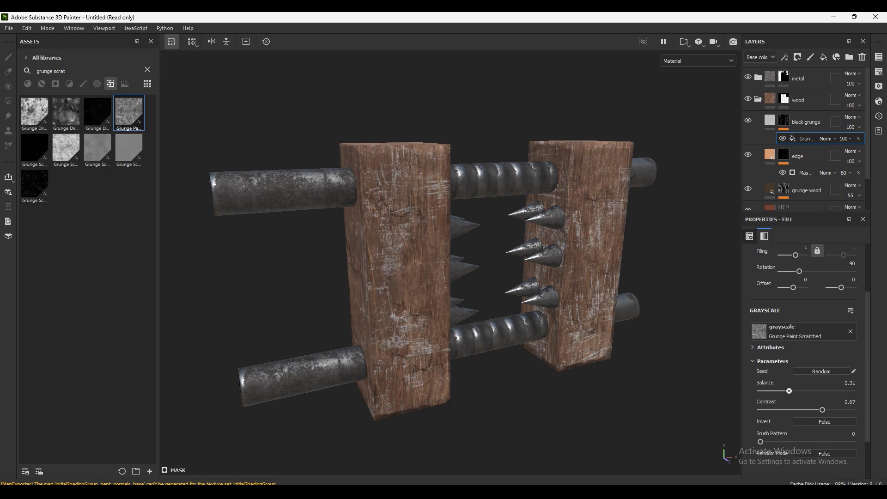
# Step: Set the black grunge layer's base colour to near-black 080808
pyautogui.click(807, 121)
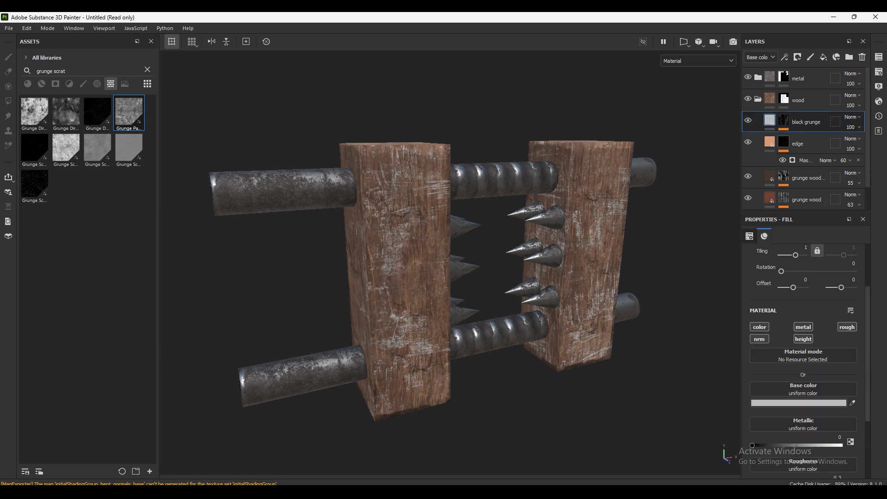
pyautogui.click(799, 403)
pyautogui.click(687, 345)
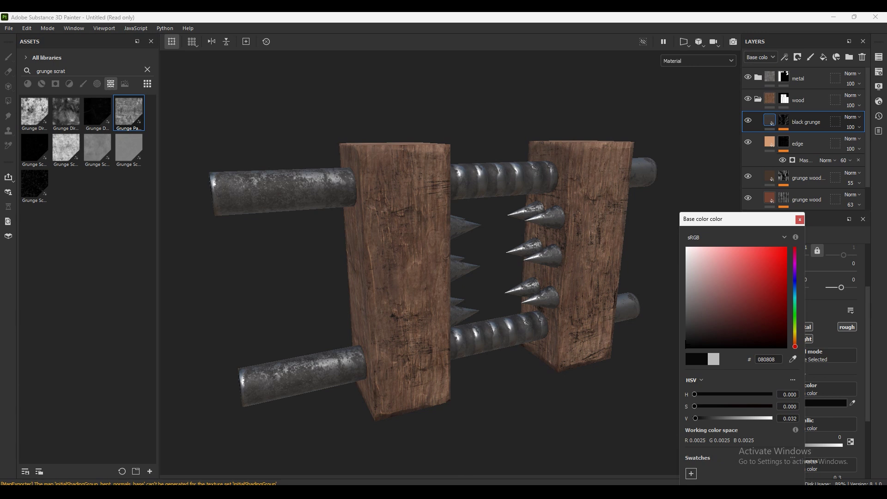
pyautogui.click(800, 220)
# Step: Set the scratch grunge fill's balance to 0.49 and its opacity to 63
pyautogui.click(784, 122)
pyautogui.click(807, 139)
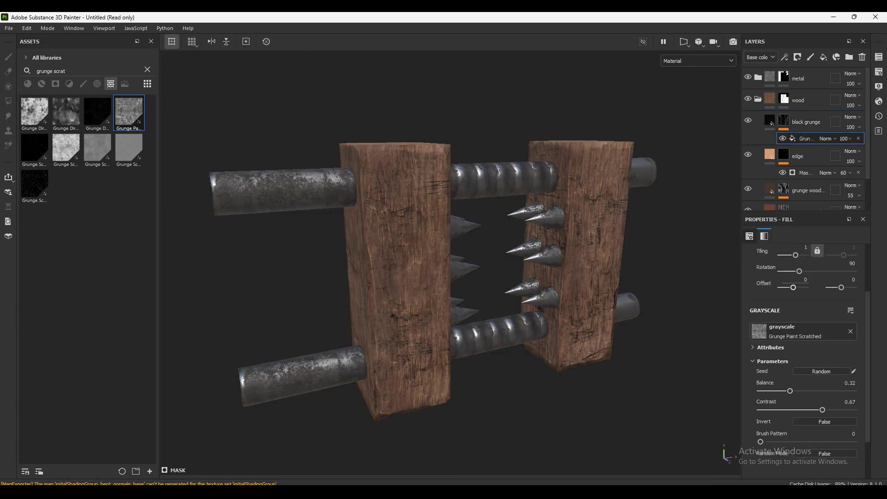
pyautogui.moveTo(790, 391)
pyautogui.mouseDown()
pyautogui.moveTo(818, 391)
pyautogui.moveTo(798, 410)
pyautogui.moveTo(807, 391)
pyautogui.mouseUp()
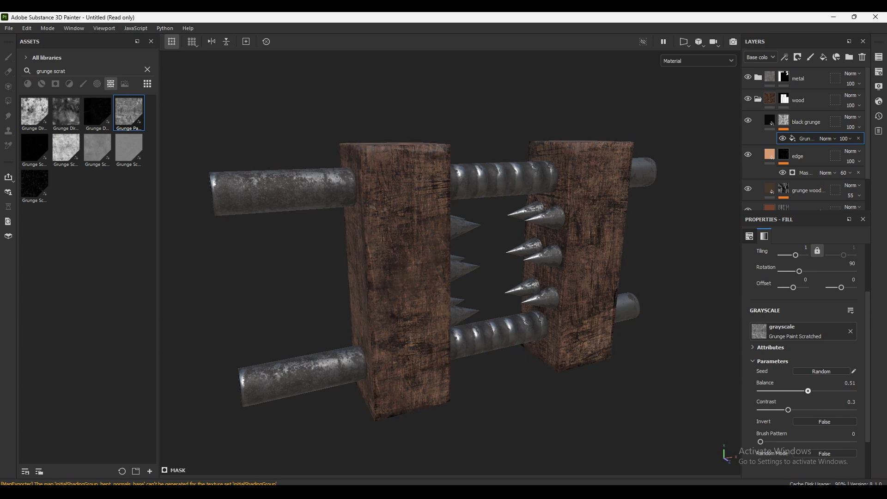
pyautogui.click(847, 138)
pyautogui.moveTo(878, 155); pyautogui.dragTo(866, 155)
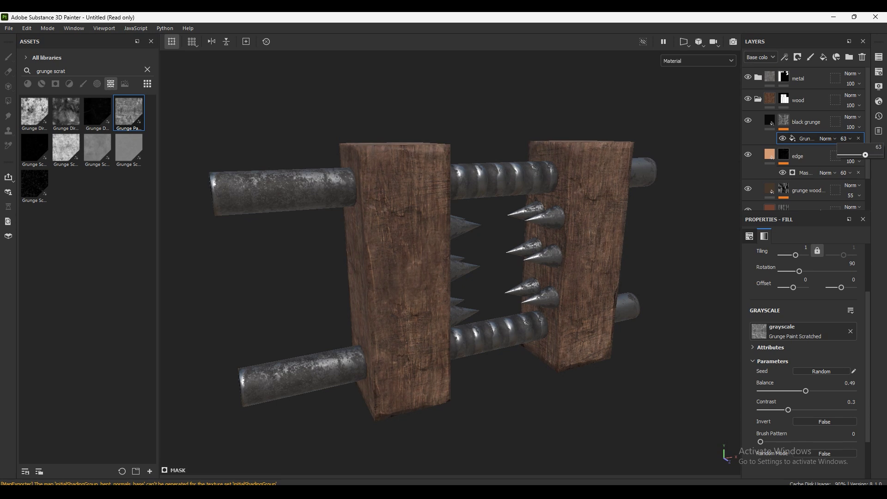
pyautogui.press('Delete')
pyautogui.press('4')
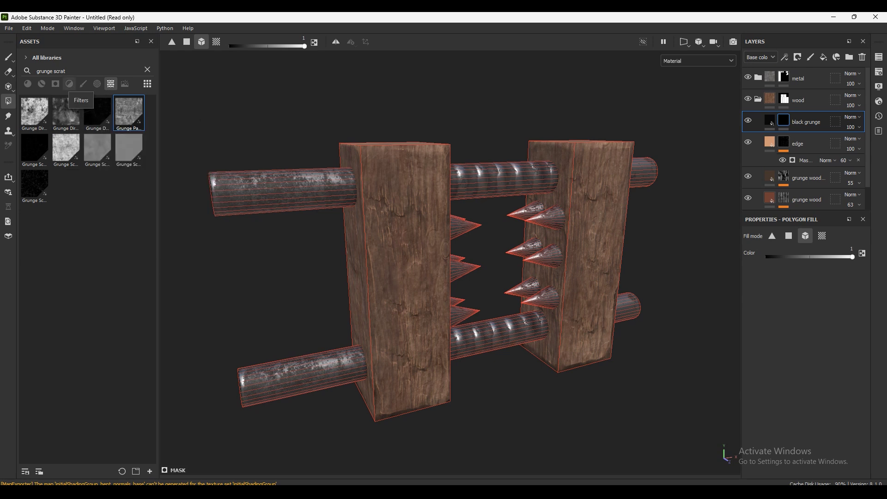
# Step: Search the assets for 'grunge' and browse the results under the Textures filter
pyautogui.click(41, 83)
pyautogui.click(88, 70)
pyautogui.hotkey('ctrl', 'a')
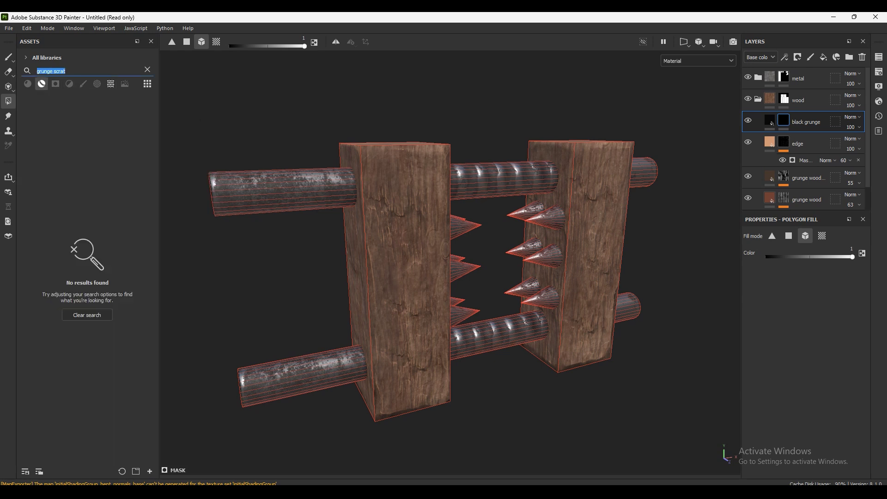
pyautogui.write('sc')
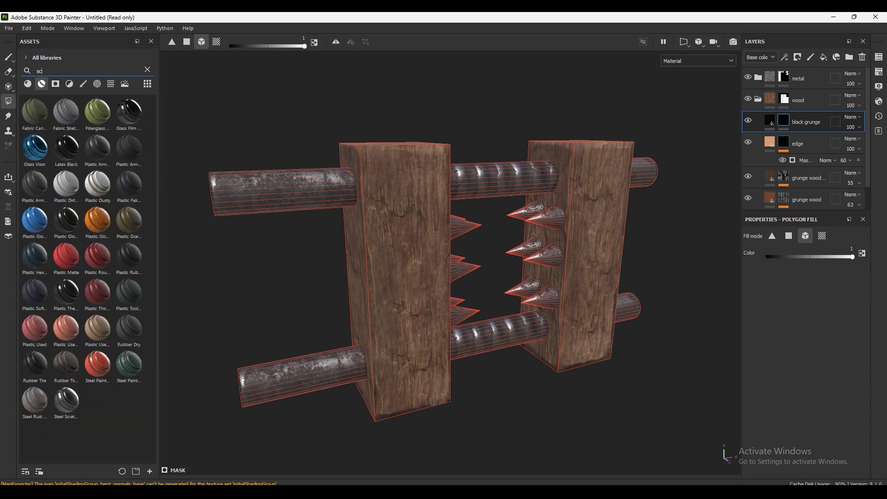
pyautogui.write('rer')
pyautogui.hotkey('ctrl', 'a')
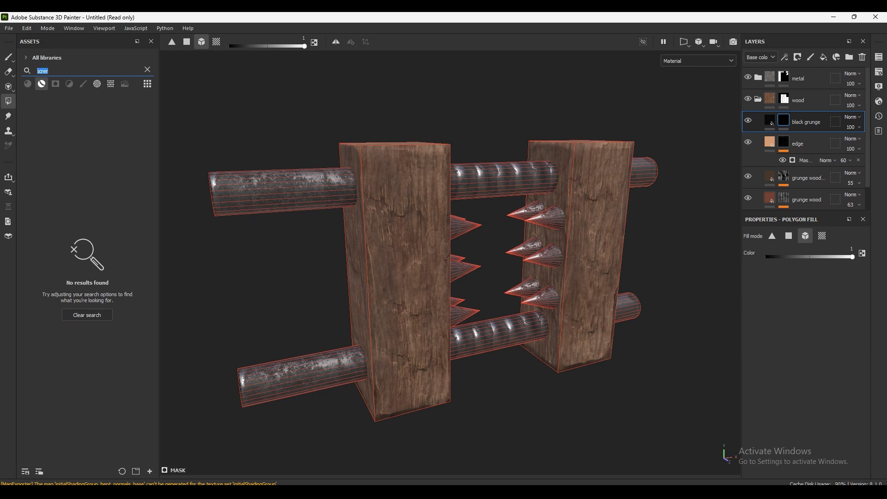
pyautogui.write('grunge')
pyautogui.click(110, 84)
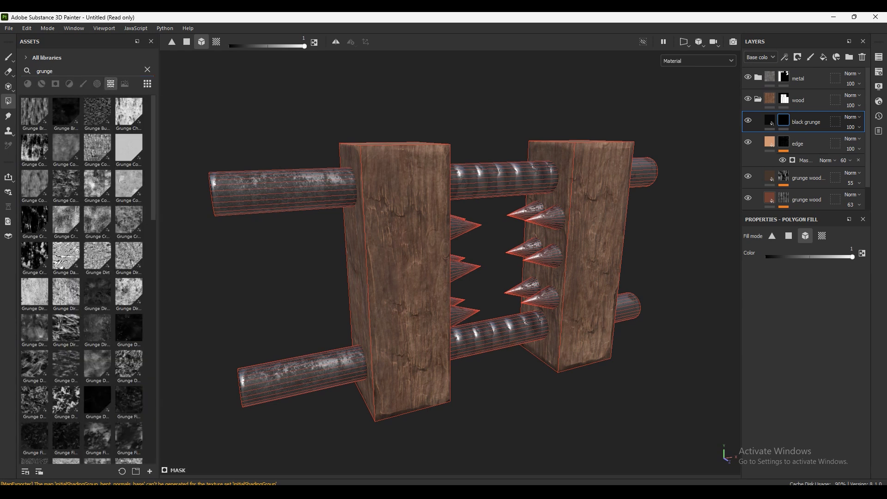
pyautogui.scroll(-3, 88, 277)
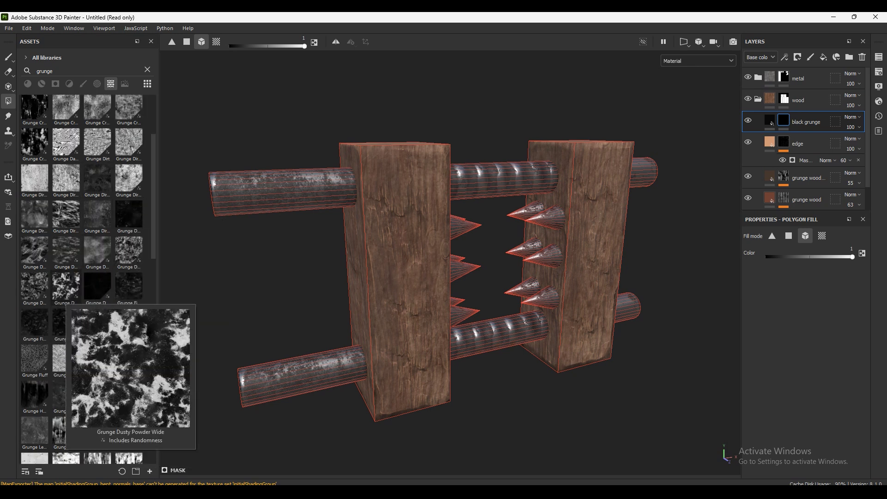
pyautogui.scroll(3, 67, 286)
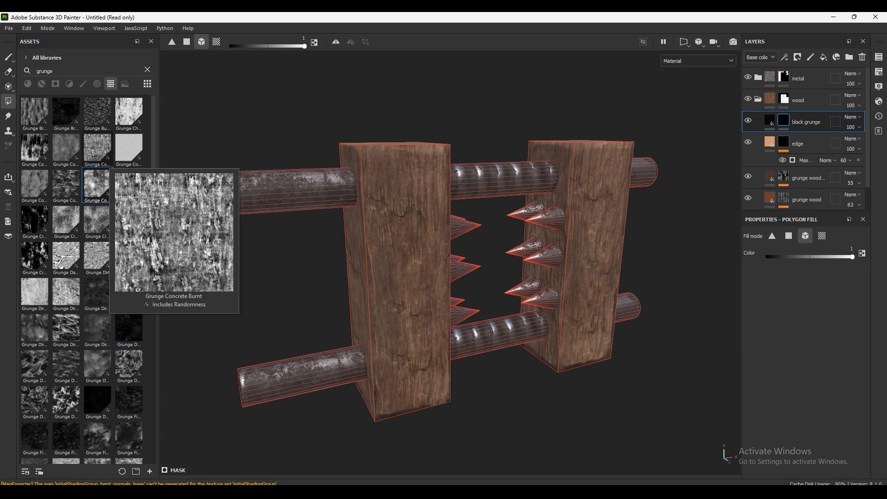
pyautogui.scroll(-1, 804, 139)
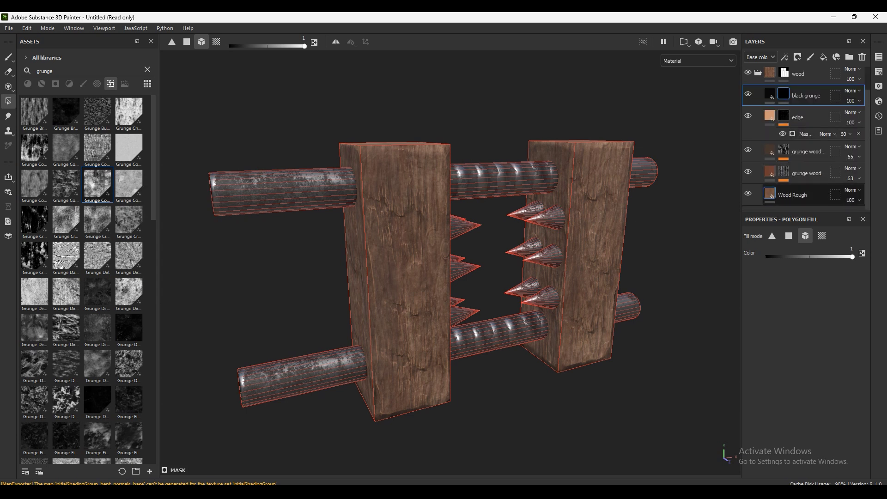
# Step: Darken the Wood Rough layer's base colour to brown #594130
pyautogui.click(770, 192)
pyautogui.click(826, 426)
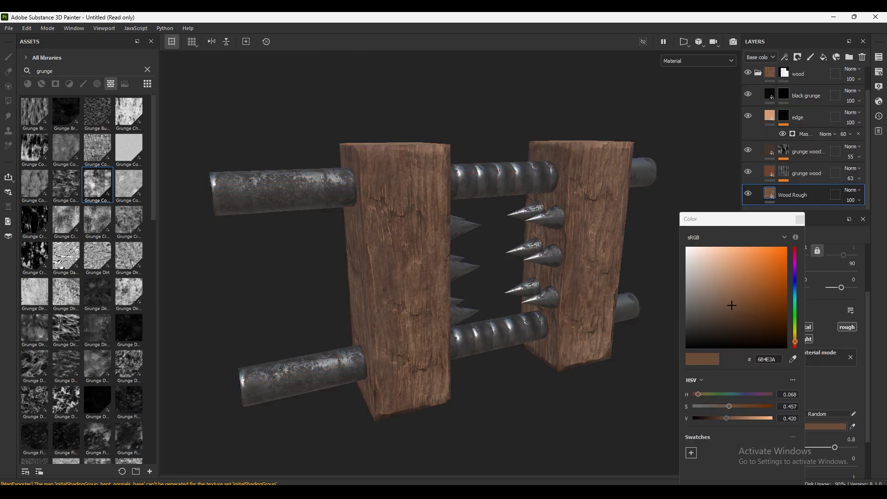
pyautogui.moveTo(732, 306); pyautogui.dragTo(732, 314)
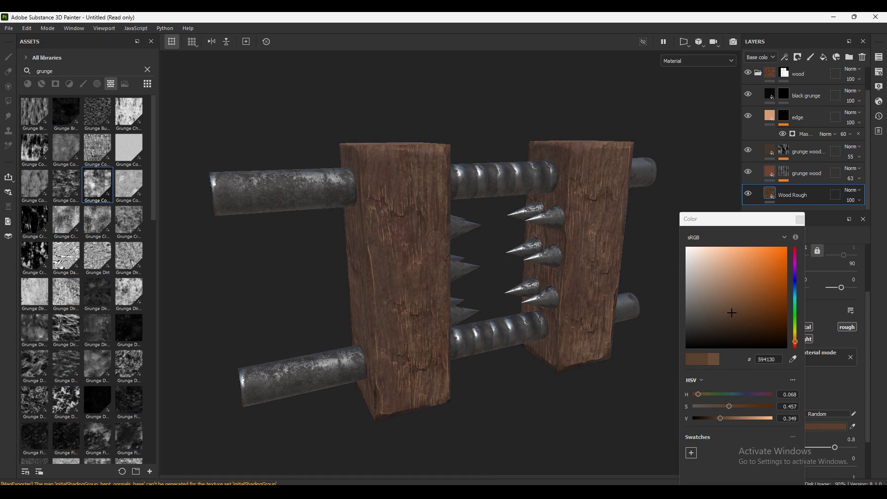
pyautogui.keyDown('alt'); pyautogui.moveTo(432, 280); pyautogui.dragTo(555, 261); pyautogui.keyUp('alt')
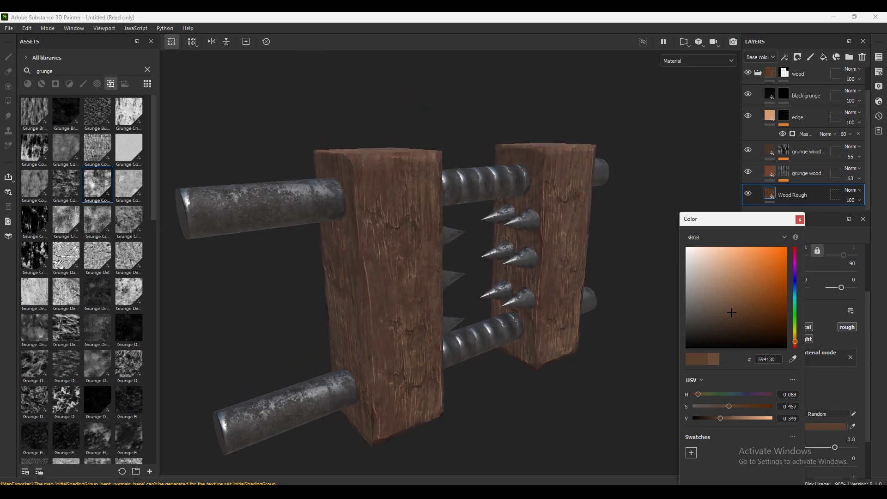
pyautogui.click(800, 219)
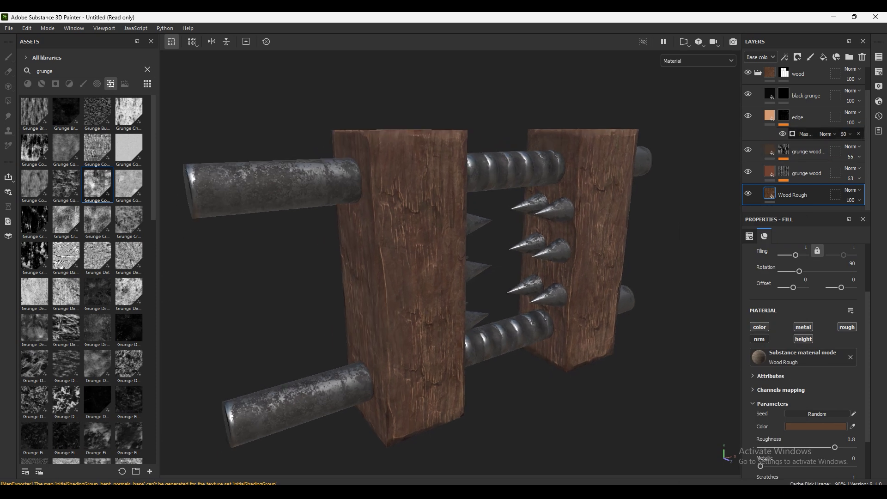
# Step: Set the edge mask's opacity to 80 and its generator curvature to 0.77
pyautogui.click(803, 134)
pyautogui.click(845, 134)
pyautogui.moveTo(863, 150); pyautogui.dragTo(872, 150)
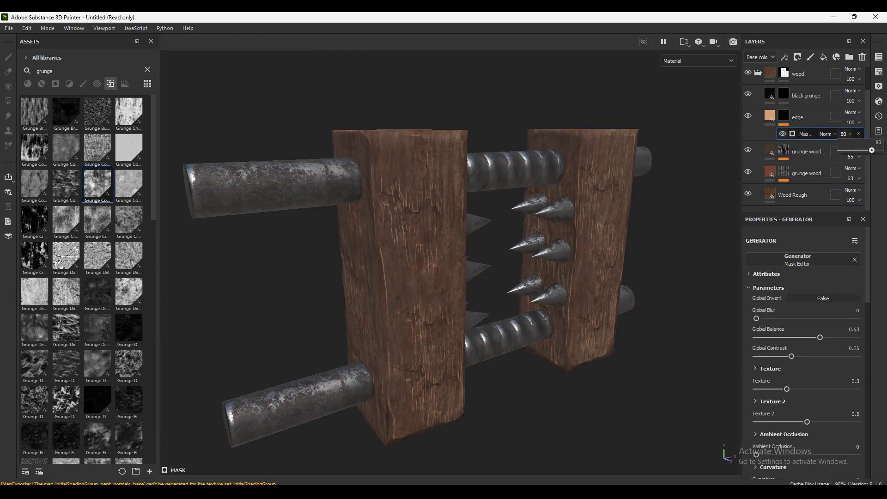
pyautogui.scroll(-3, 804, 347)
pyautogui.scroll(-3, 804, 347)
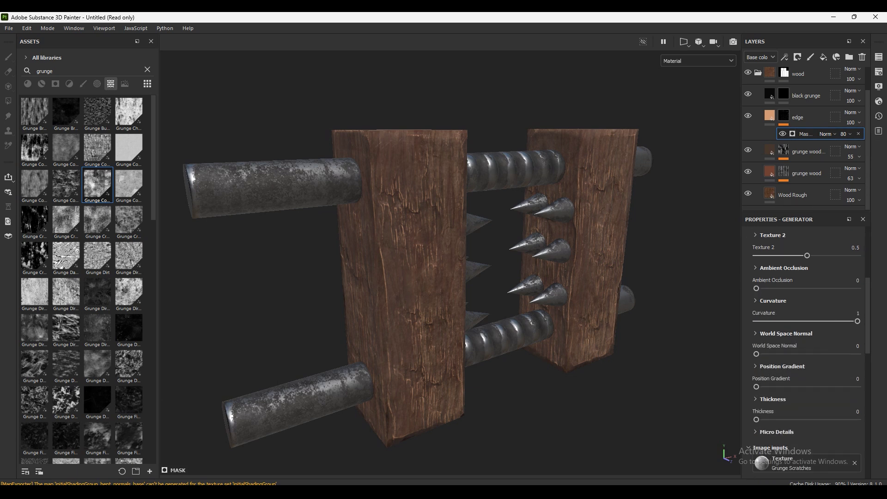
pyautogui.moveTo(858, 322)
pyautogui.mouseDown()
pyautogui.moveTo(771, 321)
pyautogui.moveTo(835, 321)
pyautogui.mouseUp()
pyautogui.moveTo(416, 277)
pyautogui.keyDown('alt'); pyautogui.mouseDown()
pyautogui.moveTo(508, 277)
pyautogui.moveTo(370, 277)
pyautogui.mouseUp(); pyautogui.keyUp('alt')
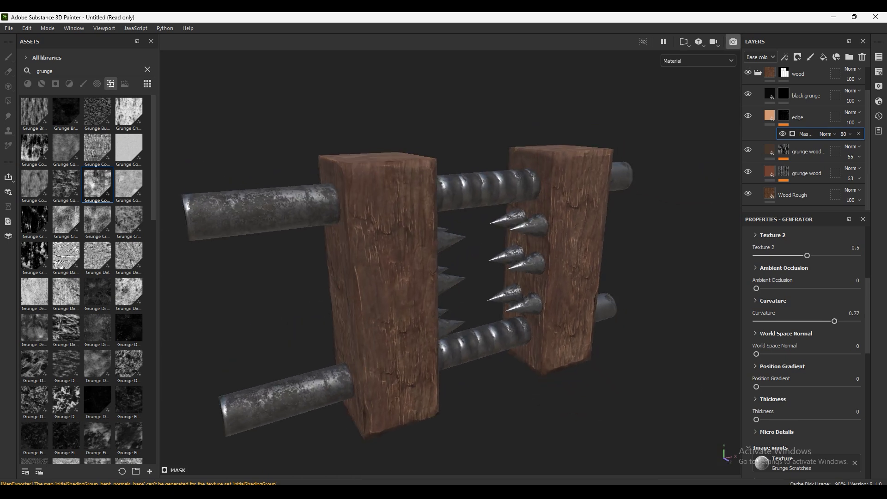
# Step: In full-window preview, replace the environment background with flat dark grey 2C2C2C
pyautogui.press('Tab')
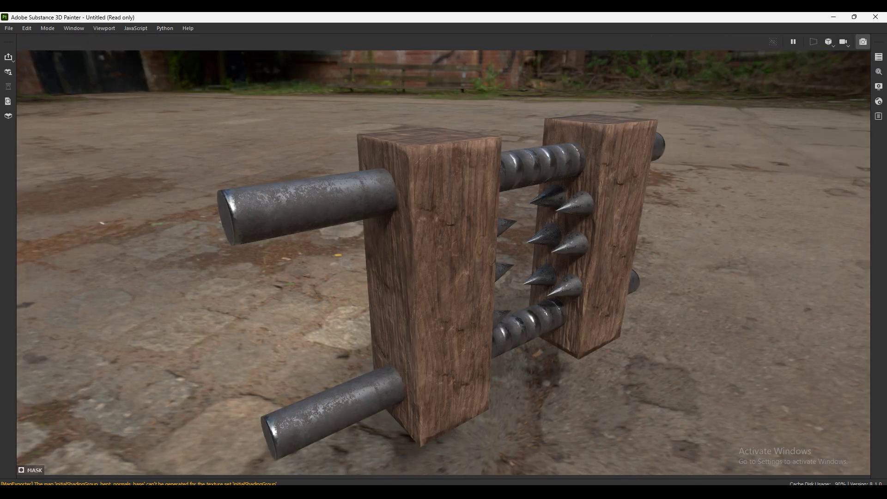
pyautogui.keyDown('alt'); pyautogui.moveTo(462, 277); pyautogui.dragTo(416, 277); pyautogui.keyUp('alt')
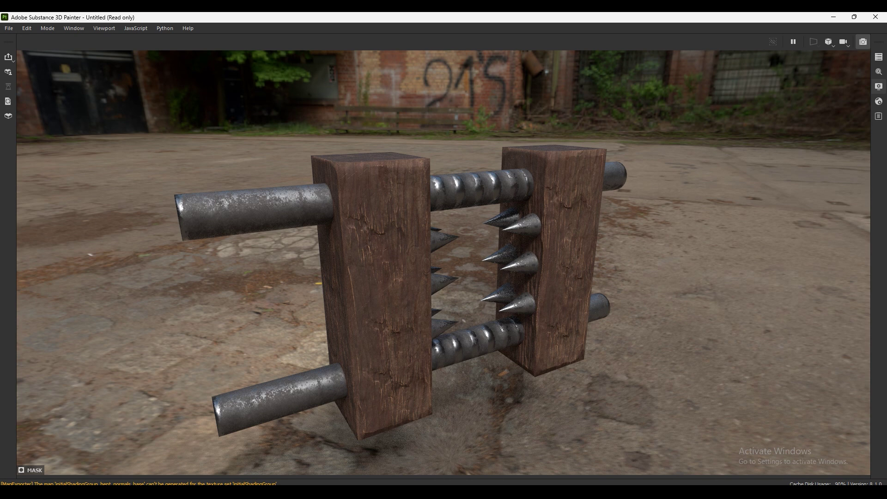
pyautogui.click(878, 86)
pyautogui.scroll(-1, 786, 231)
pyautogui.scroll(-1, 785, 231)
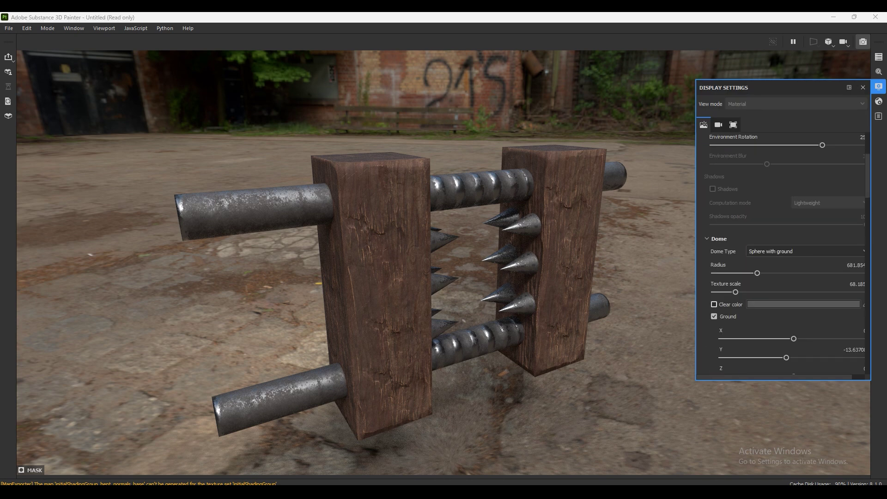
pyautogui.click(714, 304)
pyautogui.click(803, 304)
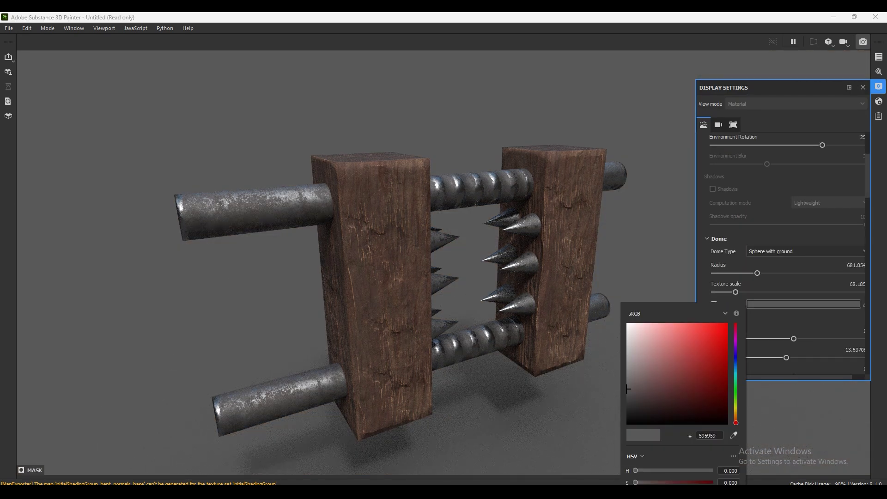
pyautogui.moveTo(629, 389); pyautogui.dragTo(628, 407)
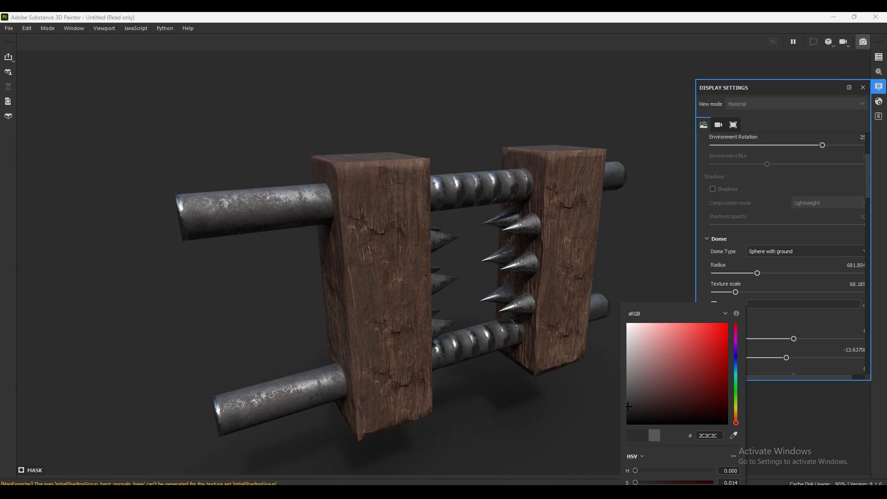
pyautogui.press('Escape')
pyautogui.click(862, 87)
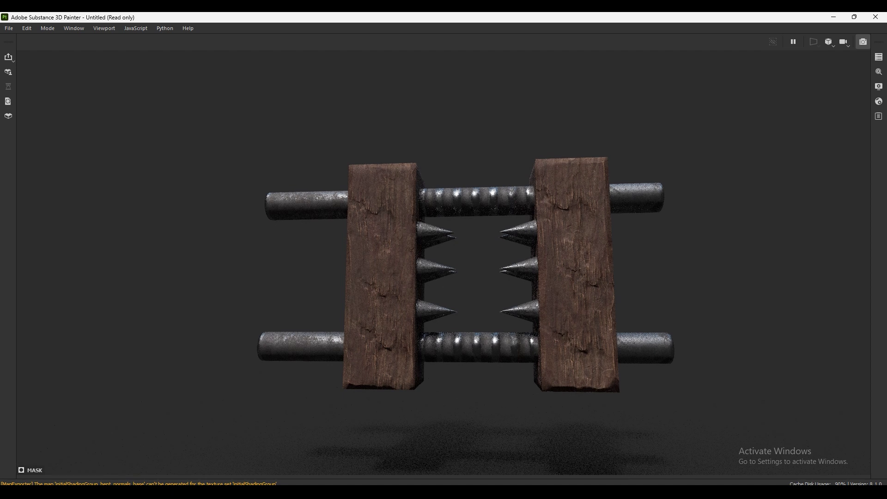
# Step: Raise the ground plane to Y -7.5 and leave the render preview
pyautogui.click(879, 86)
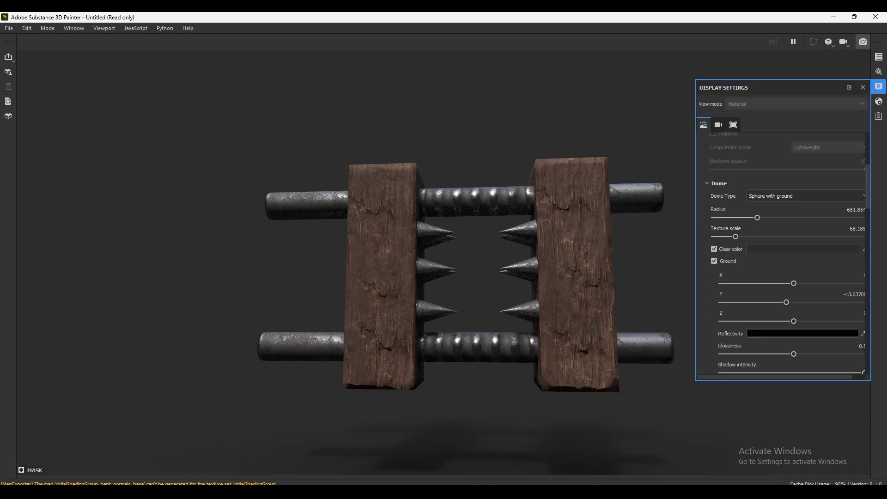
pyautogui.moveTo(786, 302); pyautogui.dragTo(789, 302)
pyautogui.moveTo(462, 287)
pyautogui.keyDown('alt'); pyautogui.mouseDown()
pyautogui.moveTo(495, 301)
pyautogui.moveTo(483, 291)
pyautogui.mouseUp(); pyautogui.keyUp('alt')
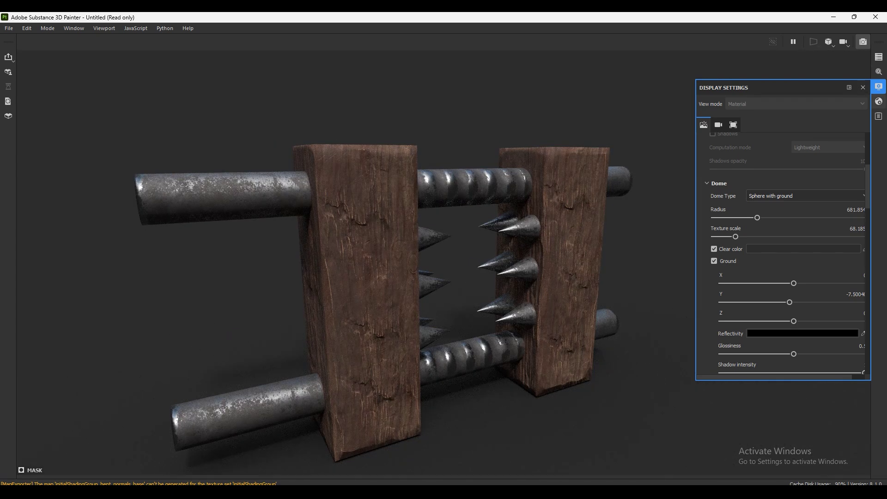
pyautogui.click(863, 88)
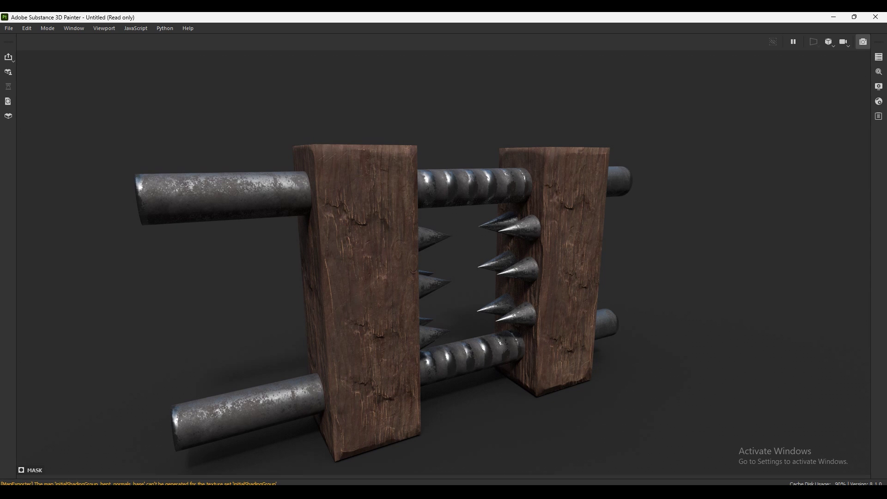
pyautogui.click(863, 41)
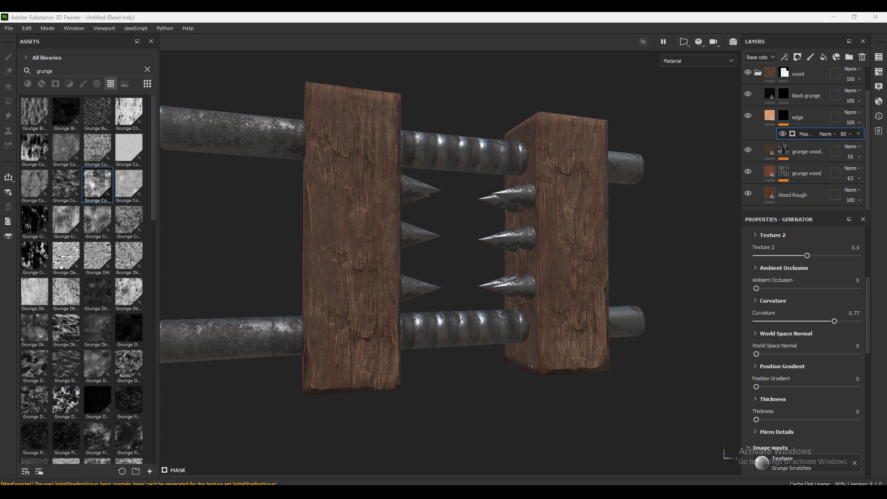
# Step: Lower the Wood Rough layer's roughness to 0.32
pyautogui.keyDown('alt'); pyautogui.moveTo(451, 249); pyautogui.dragTo(465, 251); pyautogui.keyUp('alt')
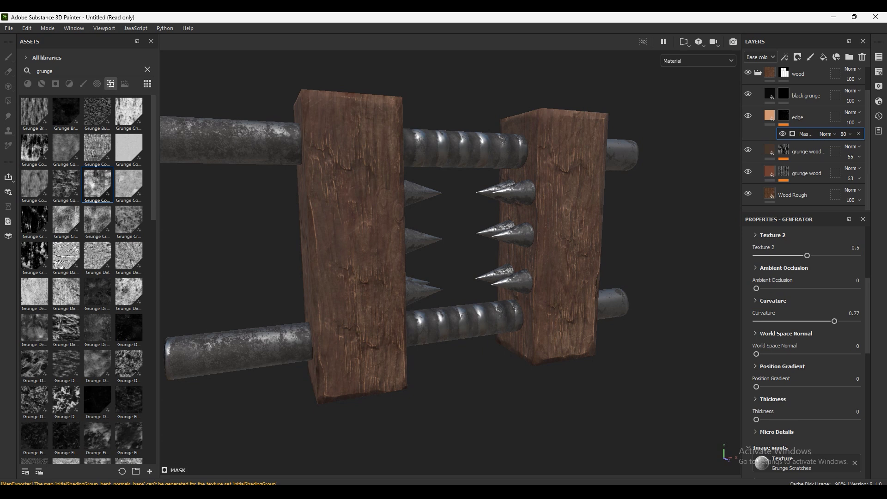
pyautogui.keyDown('alt'); pyautogui.moveTo(462, 250); pyautogui.dragTo(458, 249); pyautogui.keyUp('alt')
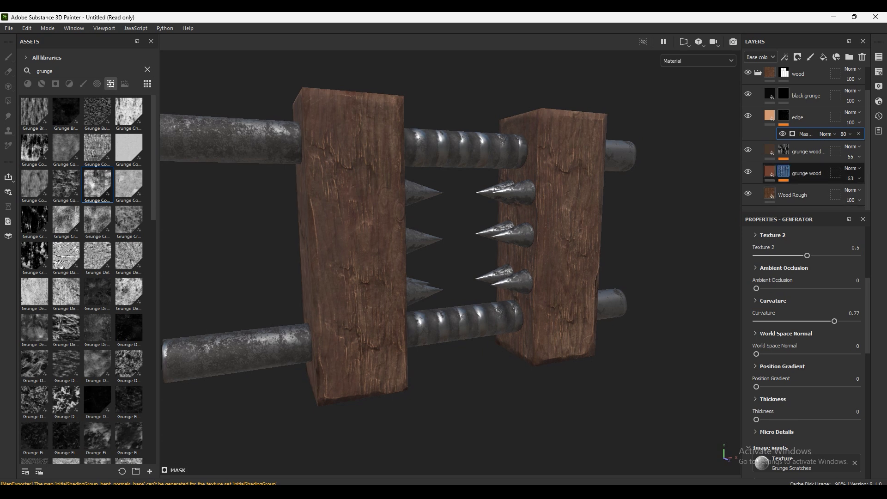
pyautogui.click(795, 195)
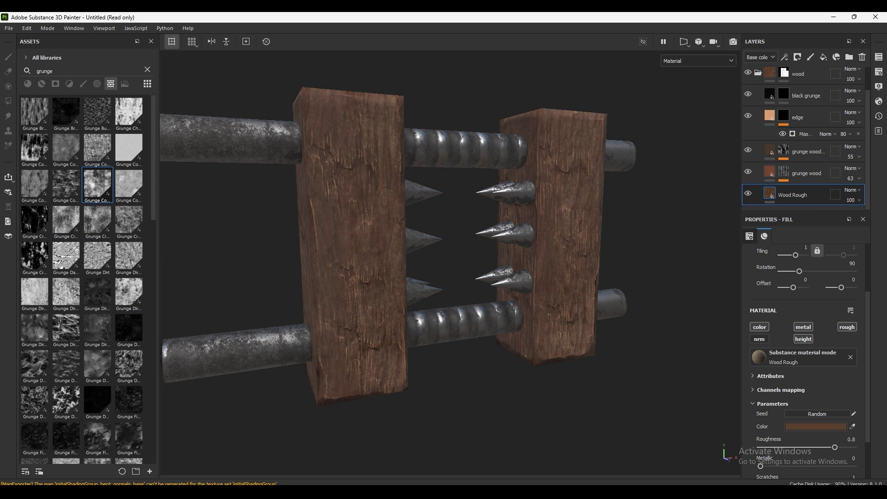
pyautogui.scroll(-2, 804, 360)
pyautogui.moveTo(835, 392); pyautogui.dragTo(760, 392)
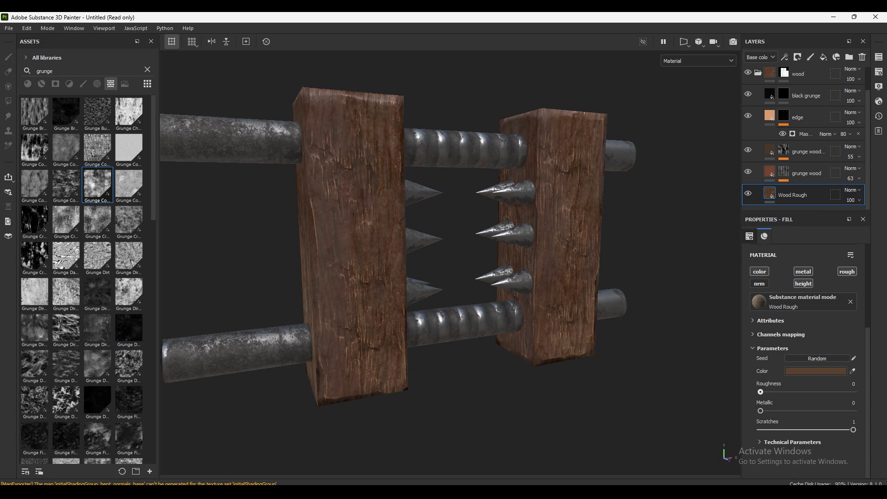
pyautogui.scroll(-3, 450, 259)
pyautogui.moveTo(451, 259)
pyautogui.keyDown('alt'); pyautogui.mouseDown()
pyautogui.moveTo(481, 259)
pyautogui.moveTo(458, 258)
pyautogui.moveTo(466, 256)
pyautogui.mouseUp(); pyautogui.keyUp('alt')
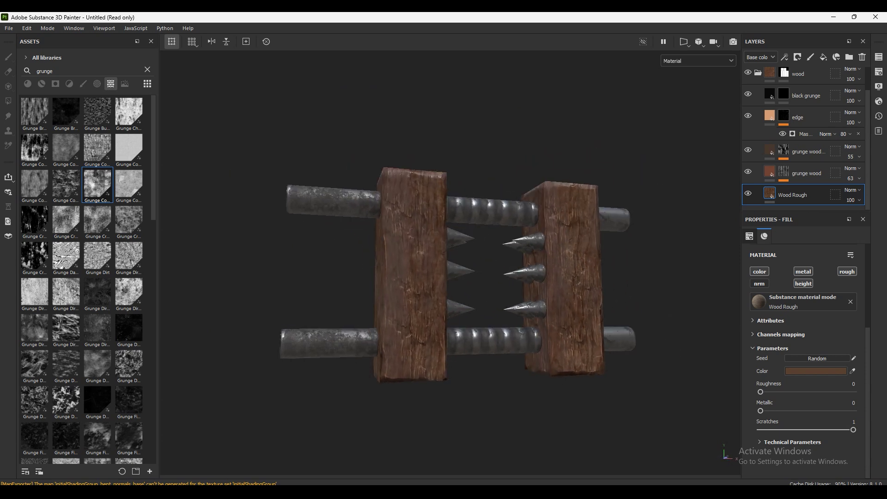
pyautogui.scroll(3, 450, 258)
pyautogui.moveTo(760, 392); pyautogui.dragTo(790, 392)
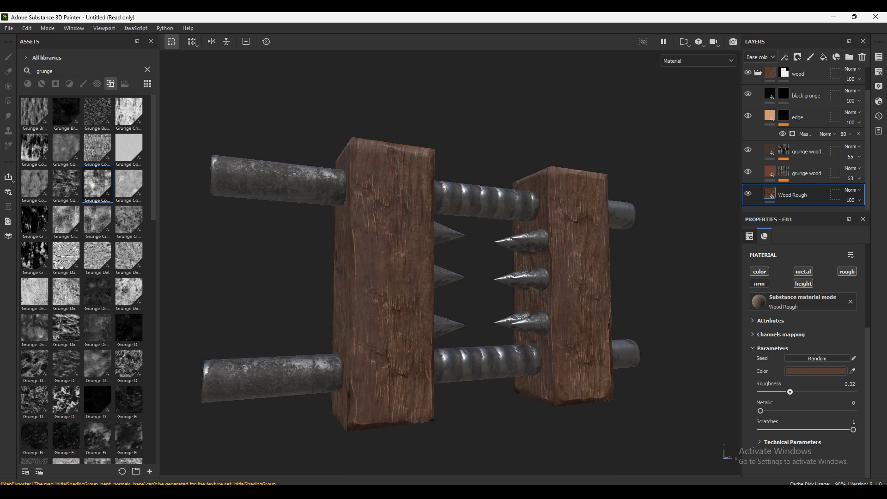
pyautogui.moveTo(450, 259)
pyautogui.keyDown('alt'); pyautogui.mouseDown()
pyautogui.moveTo(508, 261)
pyautogui.moveTo(402, 261)
pyautogui.mouseUp(); pyautogui.keyUp('alt')
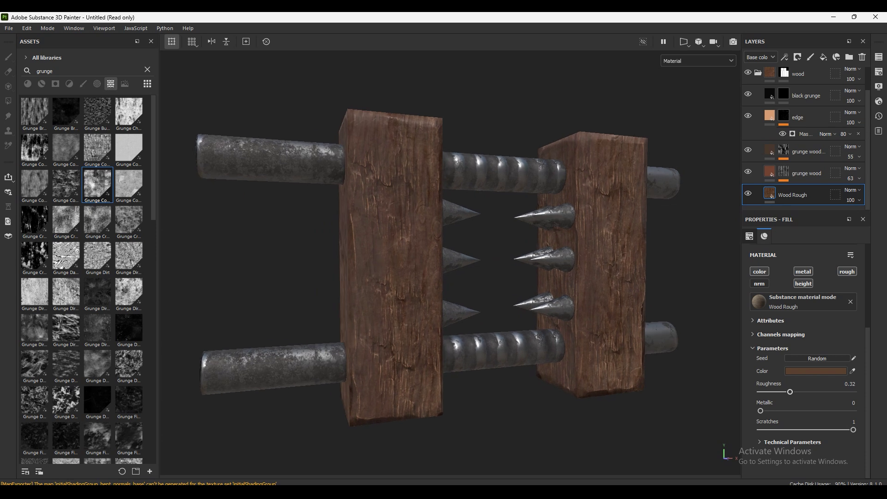
# Step: Select the edge layer's mask in the layer stack
pyautogui.click(806, 173)
pyautogui.scroll(1, 803, 144)
pyautogui.click(784, 142)
# Step: Add Fill layer 1 with a black mask above edge, then delete it
pyautogui.click(824, 57)
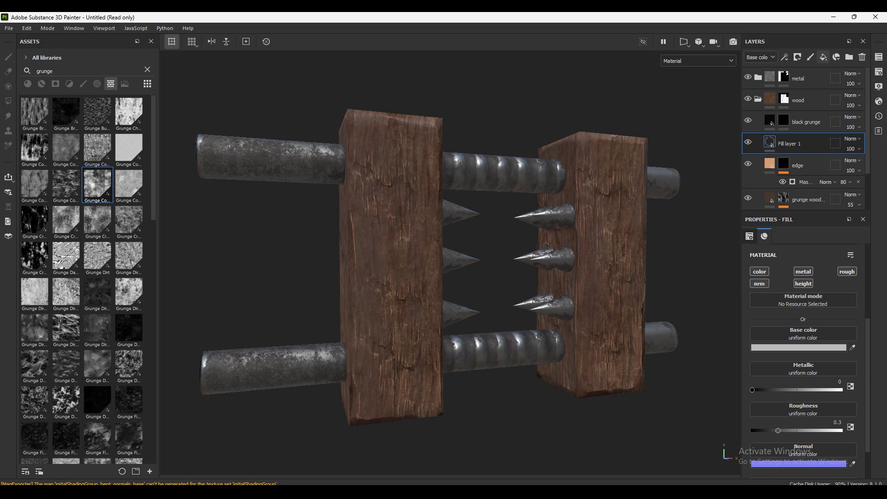
pyautogui.rightClick(801, 143)
pyautogui.click(785, 185)
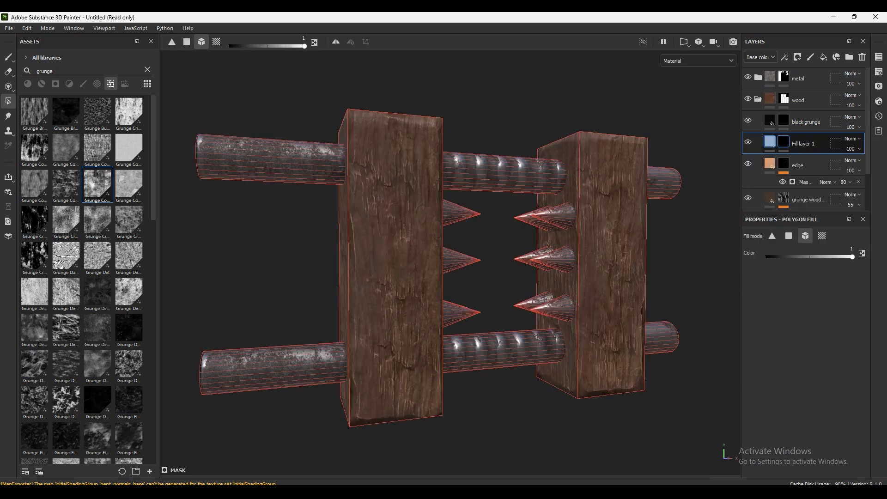
pyautogui.doubleClick(806, 144)
pyautogui.click(862, 56)
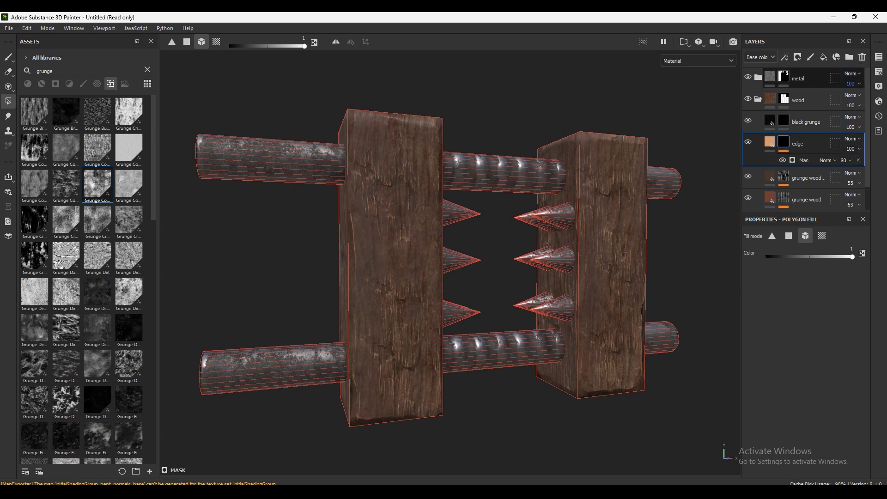
# Step: Hide the black grunge layer and add a Paint effect to its mask
pyautogui.click(806, 122)
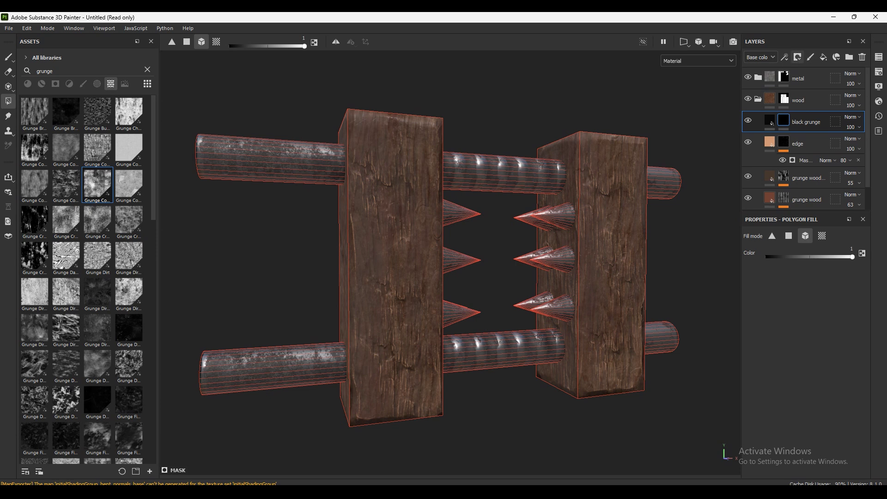
pyautogui.click(748, 121)
pyautogui.click(784, 57)
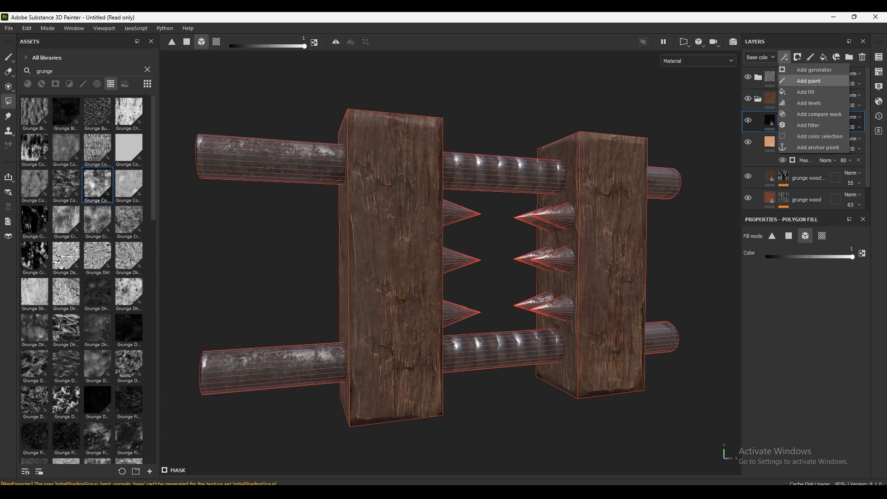
pyautogui.click(809, 81)
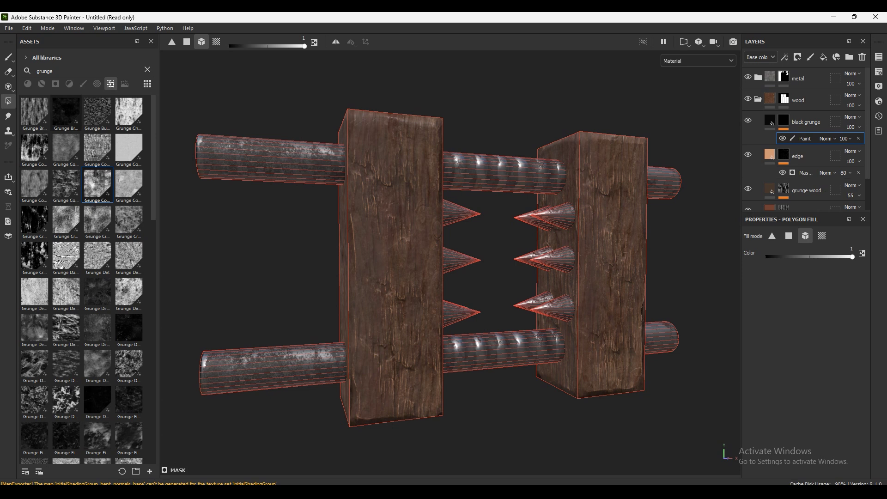
# Step: Choose the Paint Spray brush for hand painting
pyautogui.click(8, 57)
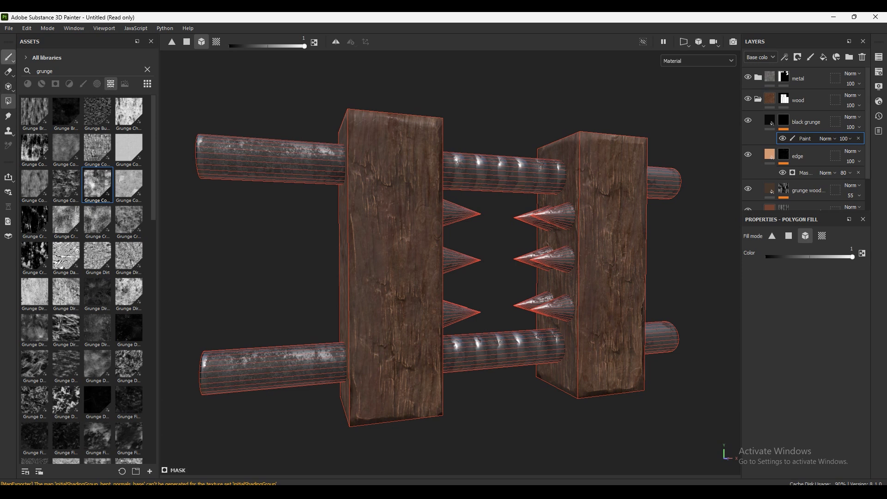
pyautogui.click(83, 84)
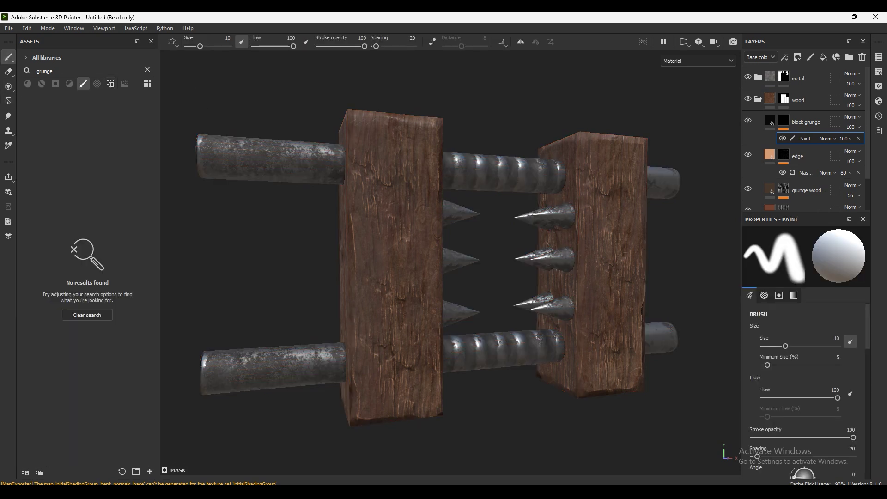
pyautogui.click(147, 69)
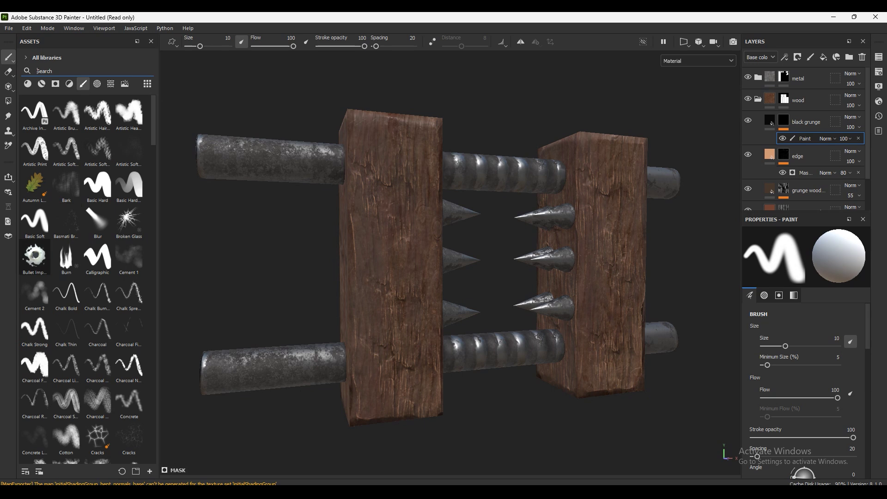
pyautogui.scroll(-3, 83, 240)
pyautogui.scroll(-3, 93, 245)
pyautogui.click(97, 245)
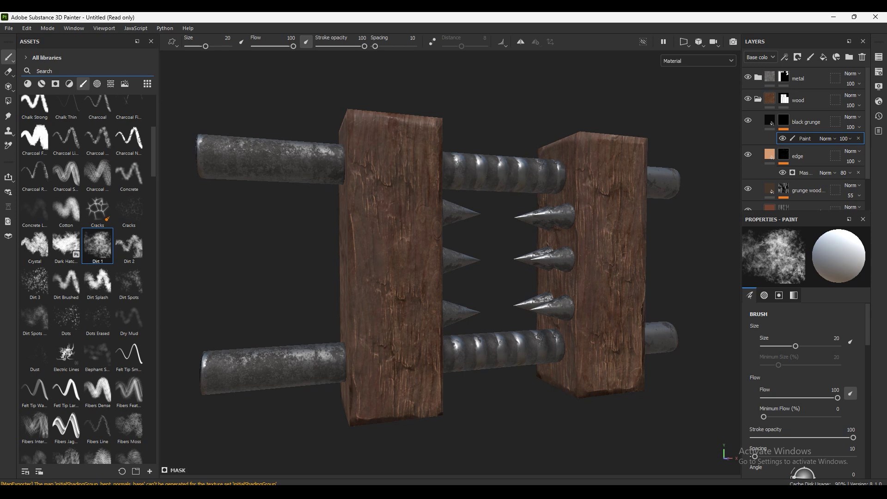
pyautogui.write('spra')
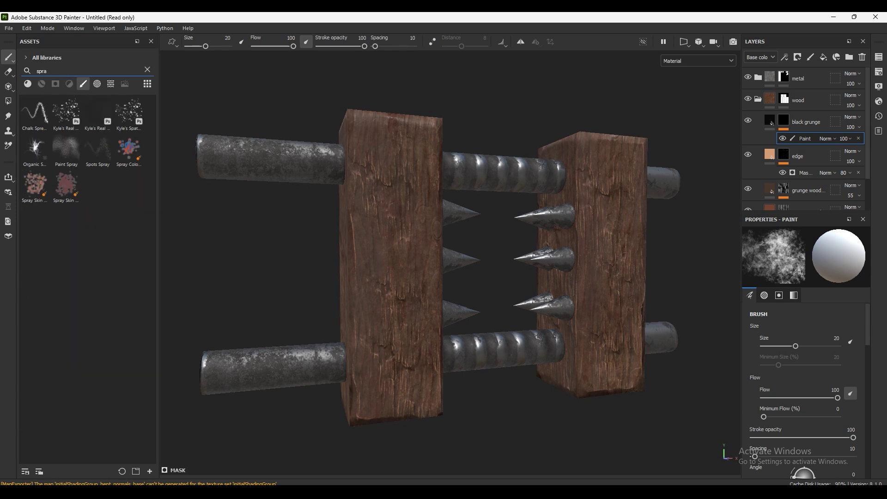
pyautogui.click(66, 149)
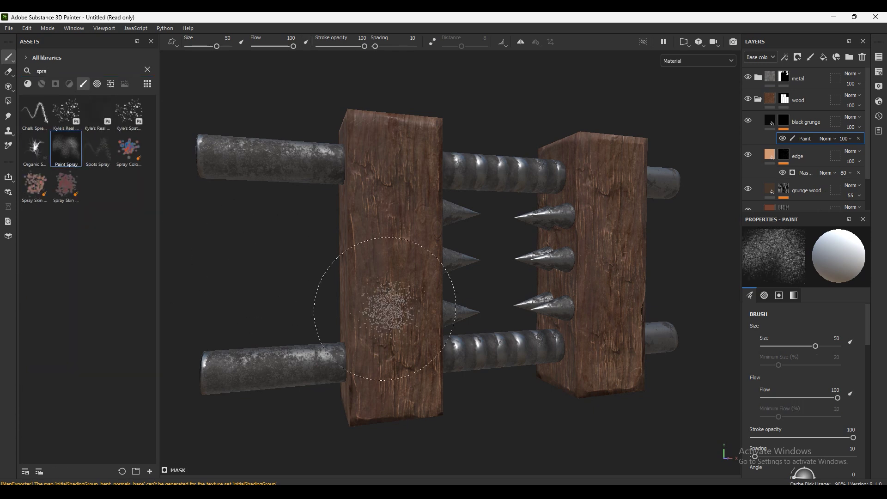
# Step: Shrink the spray brush to about 30, dab the block, and lower flow to 38
pyautogui.keyDown('ctrl'); pyautogui.moveTo(403, 317); pyautogui.dragTo(384, 317, button='right'); pyautogui.keyUp('ctrl')
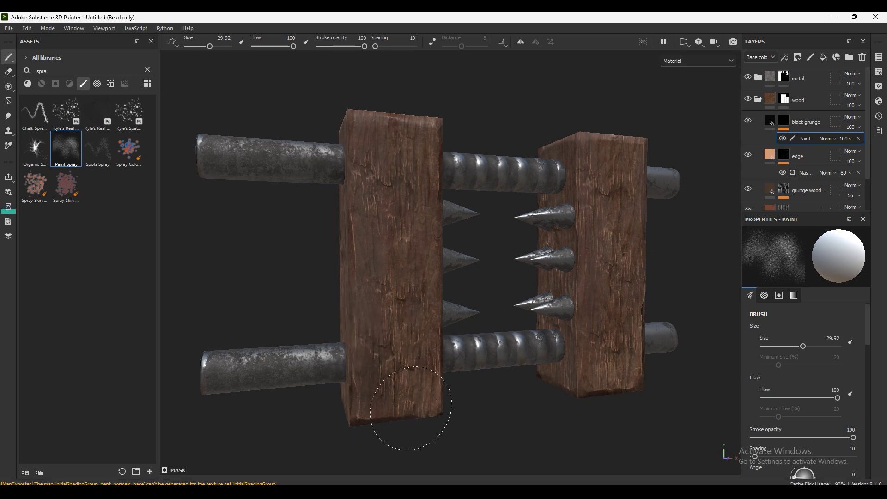
pyautogui.click(407, 296)
pyautogui.click(428, 237)
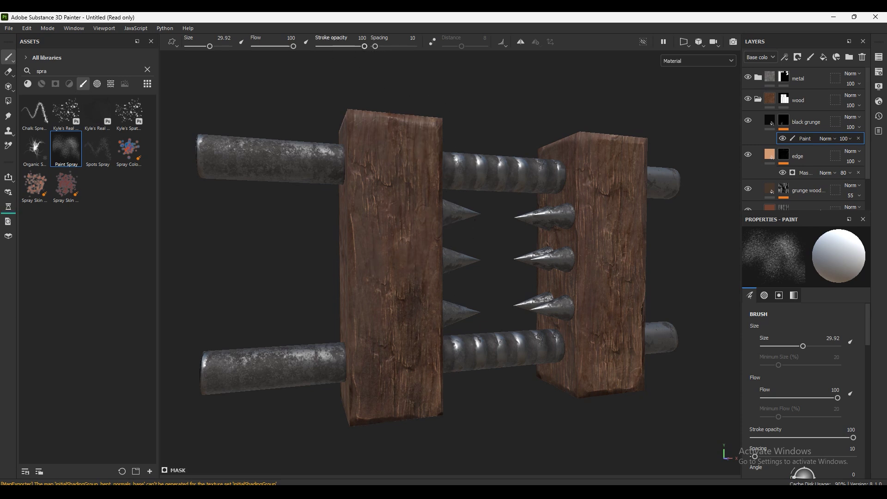
pyautogui.keyDown('ctrl'); pyautogui.moveTo(268, 102); pyautogui.dragTo(231, 120); pyautogui.keyUp('ctrl')
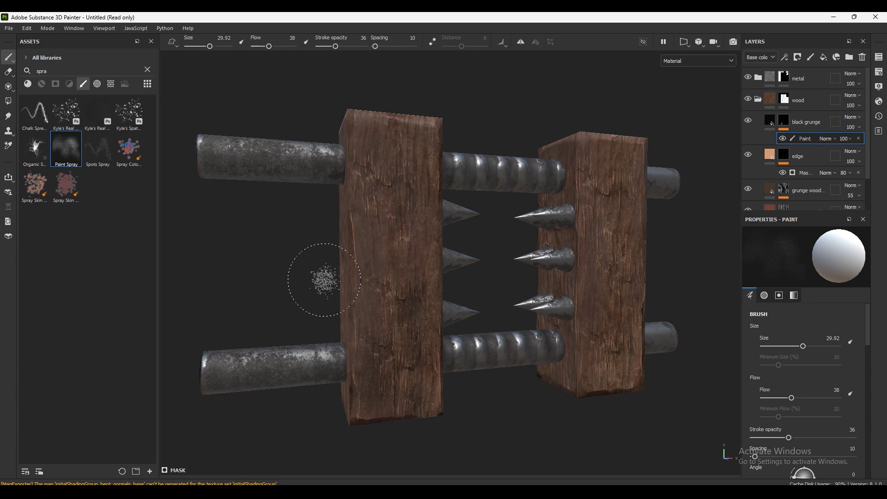
# Step: Spray grunge on the front block at flow 56 and opacity 48, undoing a bad dab
pyautogui.keyDown('alt'); pyautogui.moveTo(316, 277); pyautogui.dragTo(367, 297); pyautogui.keyUp('alt')
pyautogui.scroll(-5, 409, 270)
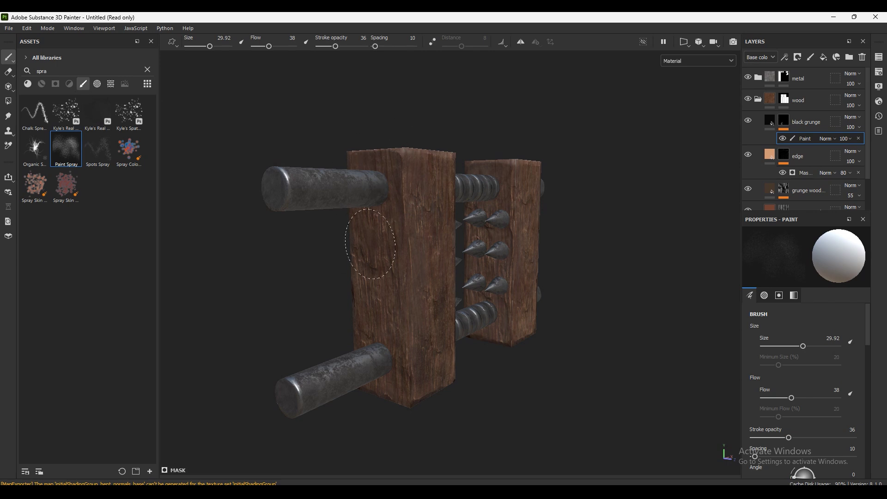
pyautogui.keyDown('alt'); pyautogui.moveTo(254, 264); pyautogui.dragTo(476, 262); pyautogui.keyUp('alt')
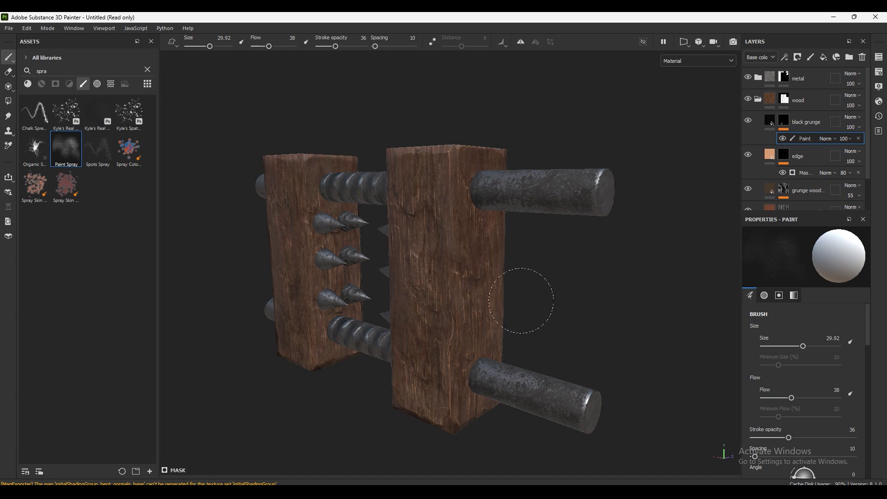
pyautogui.moveTo(340, 47); pyautogui.dragTo(341, 47)
pyautogui.moveTo(269, 46); pyautogui.dragTo(276, 46)
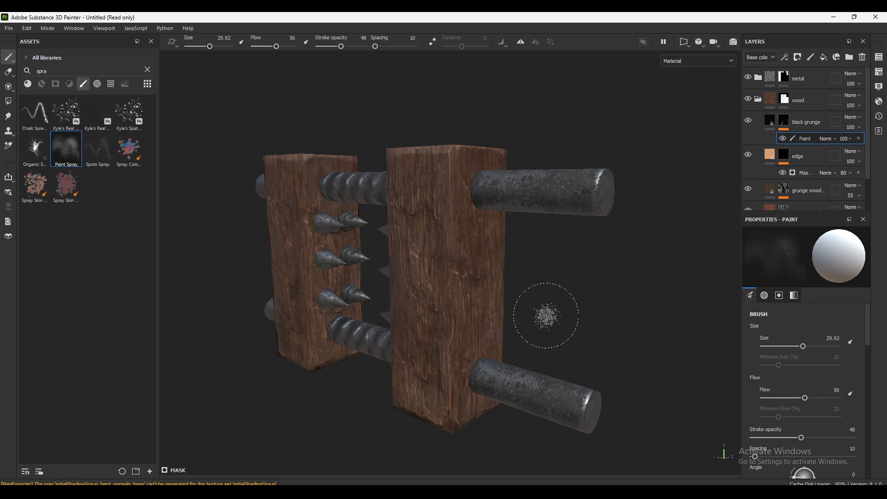
pyautogui.hotkey('ctrl', 'z')
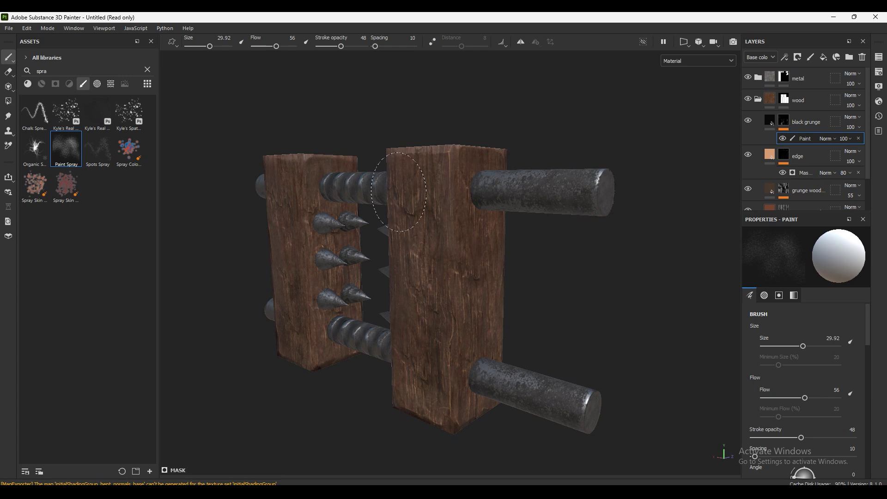
pyautogui.click(425, 212)
pyautogui.keyDown('alt'); pyautogui.keyDown('shift'); pyautogui.moveTo(400, 361); pyautogui.dragTo(275, 306); pyautogui.keyUp('shift'); pyautogui.keyUp('alt')
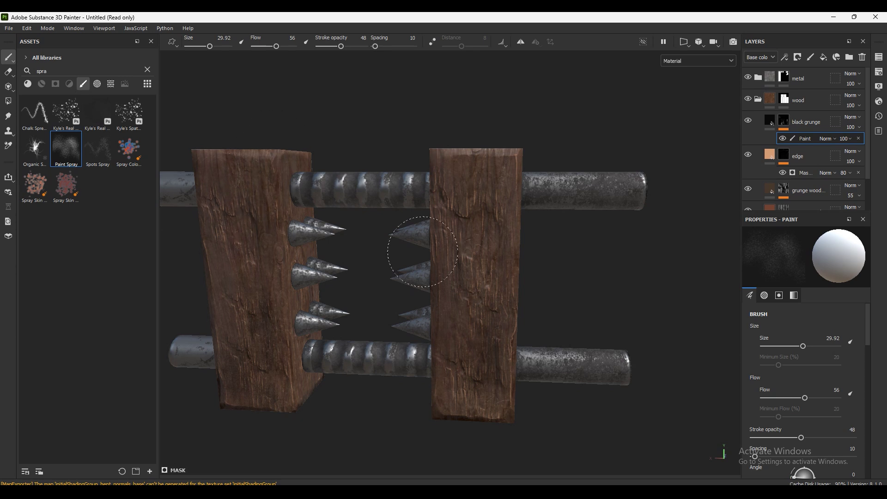
# Step: Dab grunge on the right post, then raise stroke opacity to 70 and flow to 74
pyautogui.click(519, 263)
pyautogui.keyDown('alt'); pyautogui.moveTo(520, 263); pyautogui.dragTo(517, 180); pyautogui.keyUp('alt')
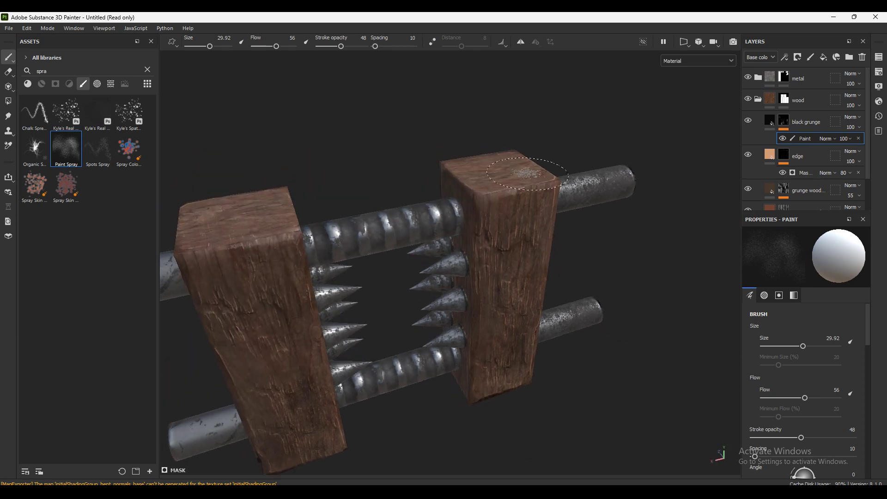
pyautogui.moveTo(594, 168)
pyautogui.keyDown('alt'); pyautogui.mouseDown()
pyautogui.moveTo(614, 141)
pyautogui.moveTo(601, 152)
pyautogui.mouseUp(); pyautogui.keyUp('alt')
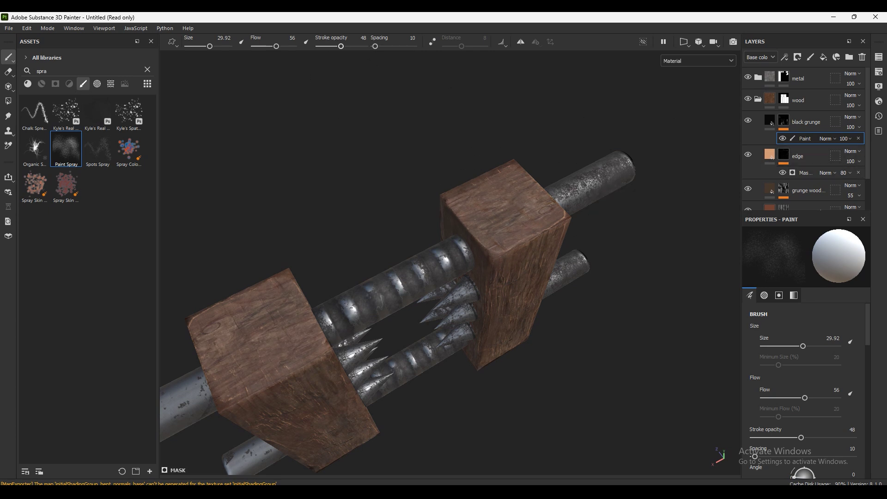
pyautogui.moveTo(341, 46); pyautogui.dragTo(351, 46)
pyautogui.moveTo(280, 47); pyautogui.dragTo(283, 46)
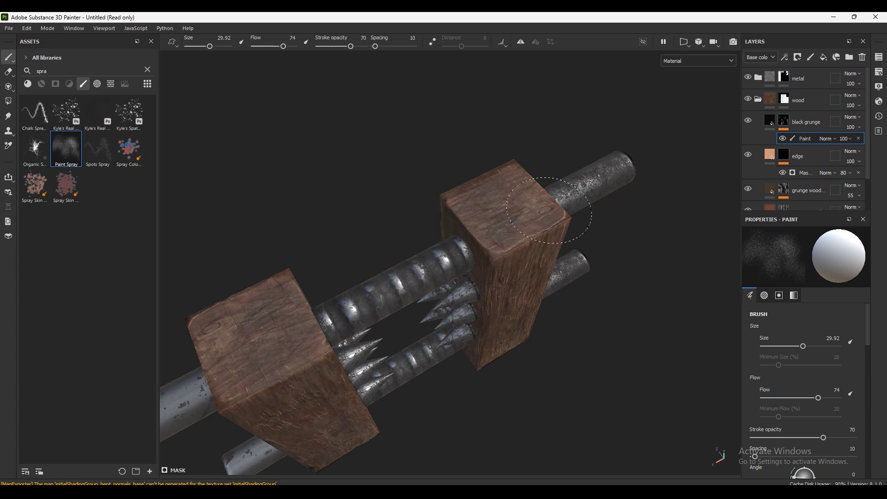
# Step: Spray grunge along the right post's lower edge and onto the left post
pyautogui.moveTo(322, 222)
pyautogui.keyDown('alt'); pyautogui.mouseDown()
pyautogui.moveTo(330, 208)
pyautogui.moveTo(415, 204)
pyautogui.mouseUp(); pyautogui.keyUp('alt')
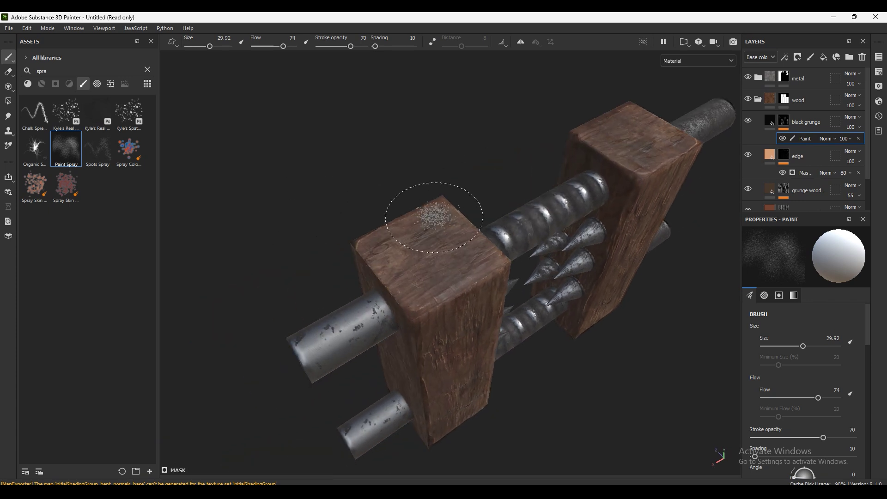
pyautogui.keyDown('alt'); pyautogui.keyDown('shift'); pyautogui.moveTo(398, 242); pyautogui.dragTo(392, 265); pyautogui.keyUp('shift'); pyautogui.keyUp('alt')
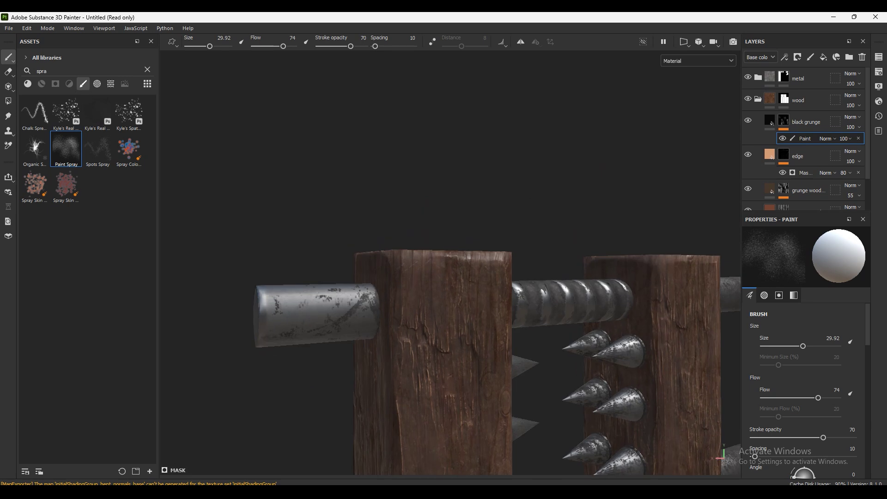
pyautogui.keyDown('alt'); pyautogui.moveTo(356, 301); pyautogui.dragTo(286, 192); pyautogui.keyUp('alt')
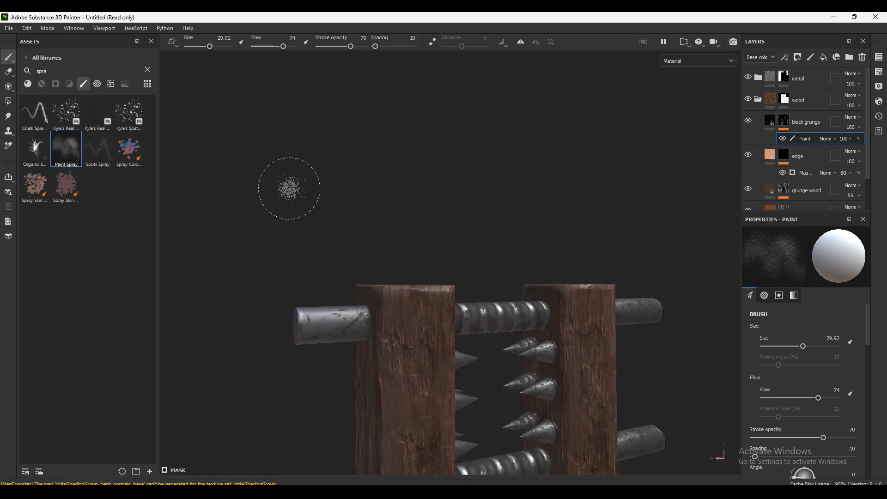
pyautogui.keyDown('alt'); pyautogui.moveTo(319, 240); pyautogui.dragTo(392, 360); pyautogui.keyUp('alt')
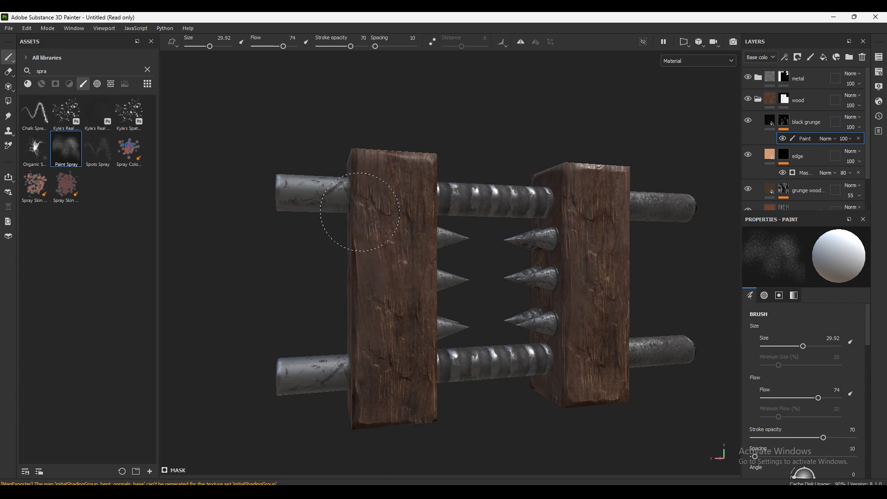
pyautogui.moveTo(231, 289)
pyautogui.keyDown('alt'); pyautogui.mouseDown()
pyautogui.moveTo(534, 288)
pyautogui.moveTo(551, 275)
pyautogui.moveTo(473, 276)
pyautogui.moveTo(618, 264)
pyautogui.moveTo(548, 278)
pyautogui.moveTo(542, 290)
pyautogui.mouseUp(); pyautogui.keyUp('alt')
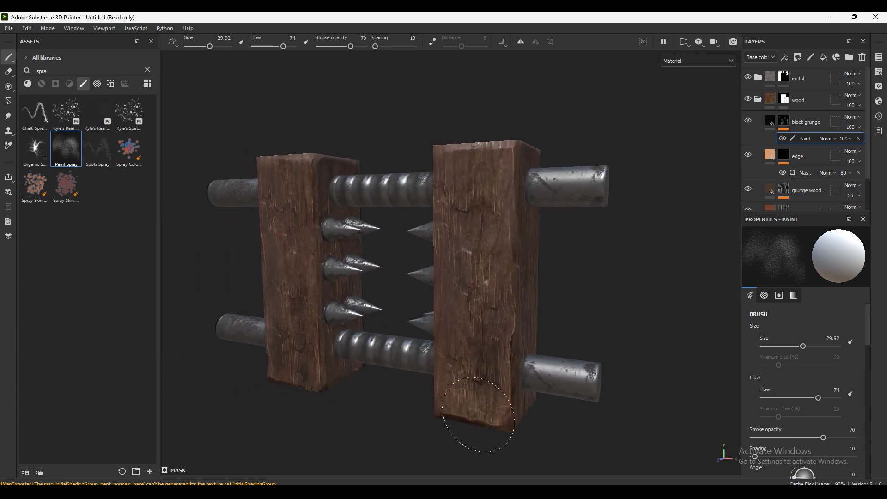
pyautogui.moveTo(477, 419); pyautogui.dragTo(521, 384)
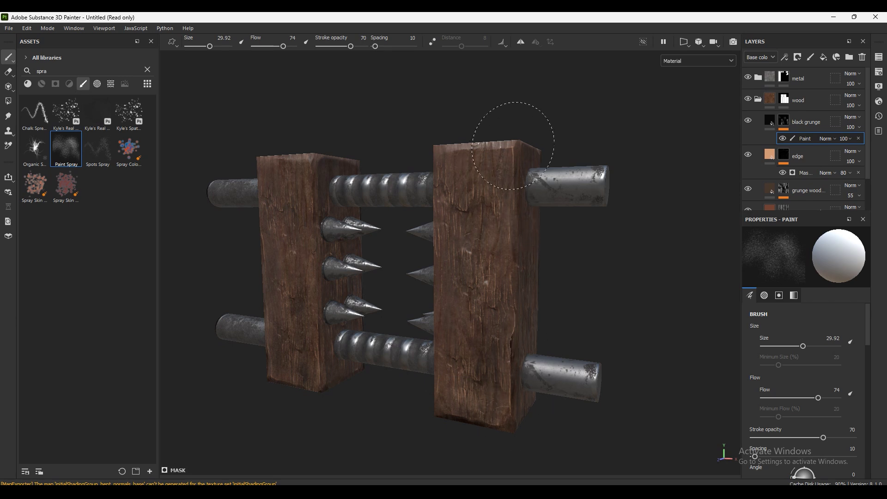
pyautogui.click(307, 262)
pyautogui.moveTo(550, 267)
pyautogui.keyDown('alt'); pyautogui.mouseDown()
pyautogui.moveTo(454, 276)
pyautogui.moveTo(440, 154)
pyautogui.moveTo(479, 266)
pyautogui.moveTo(420, 238)
pyautogui.moveTo(428, 222)
pyautogui.mouseUp(); pyautogui.keyUp('alt')
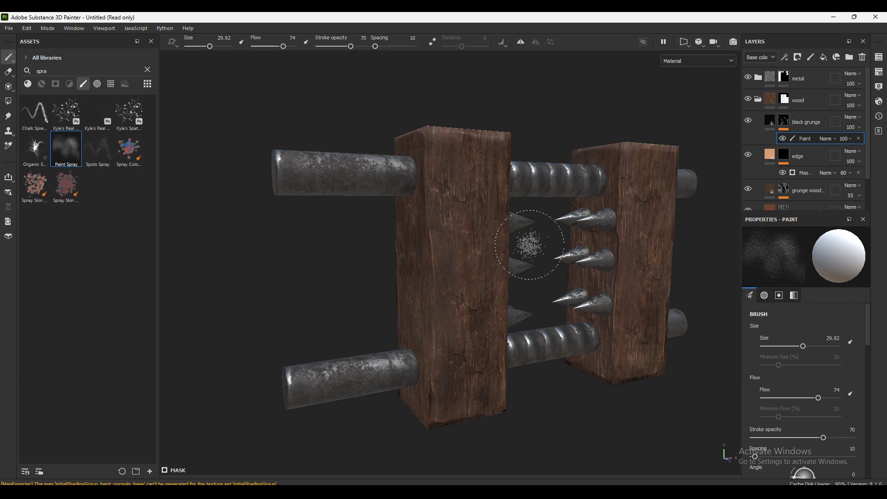
pyautogui.click(806, 172)
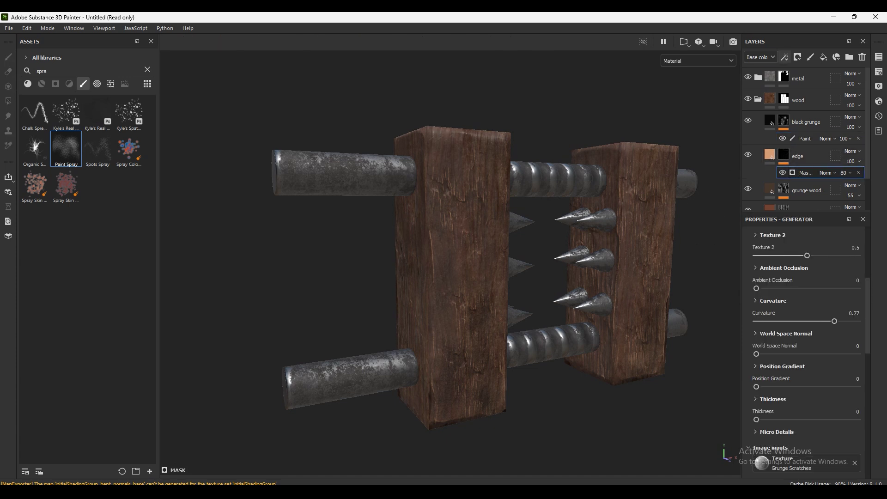
pyautogui.click(760, 57)
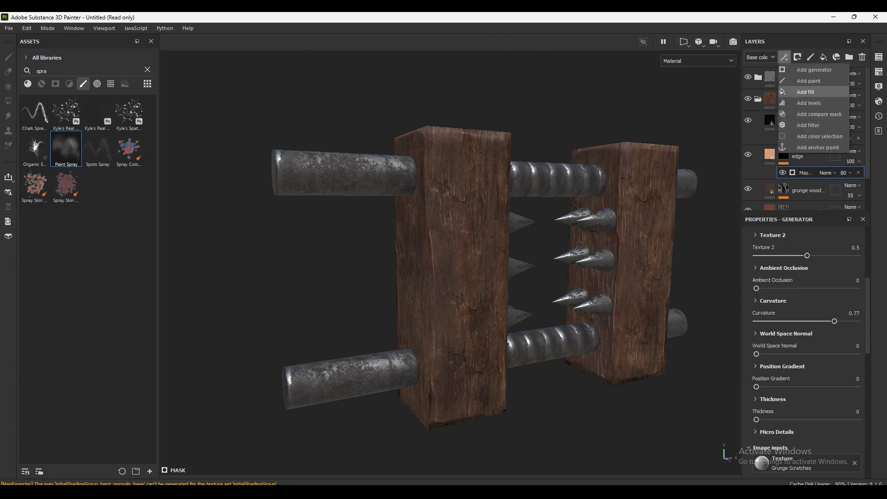
pyautogui.click(808, 80)
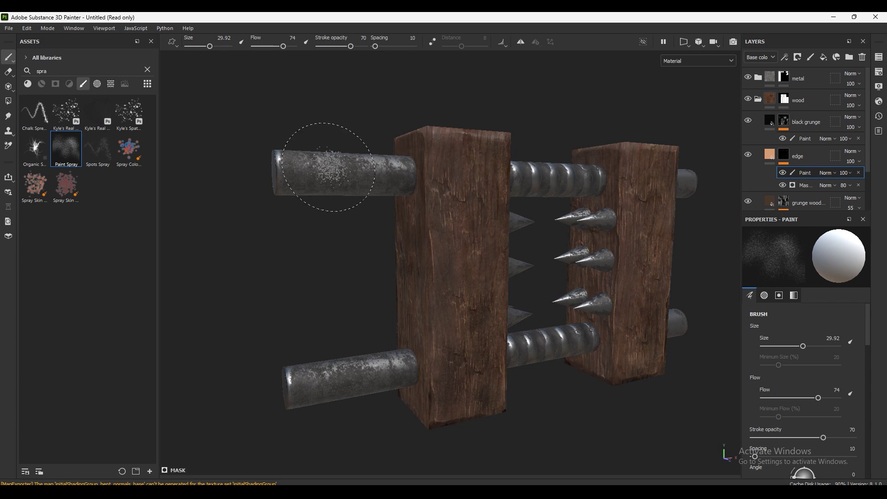
pyautogui.click(148, 69)
pyautogui.write('scra')
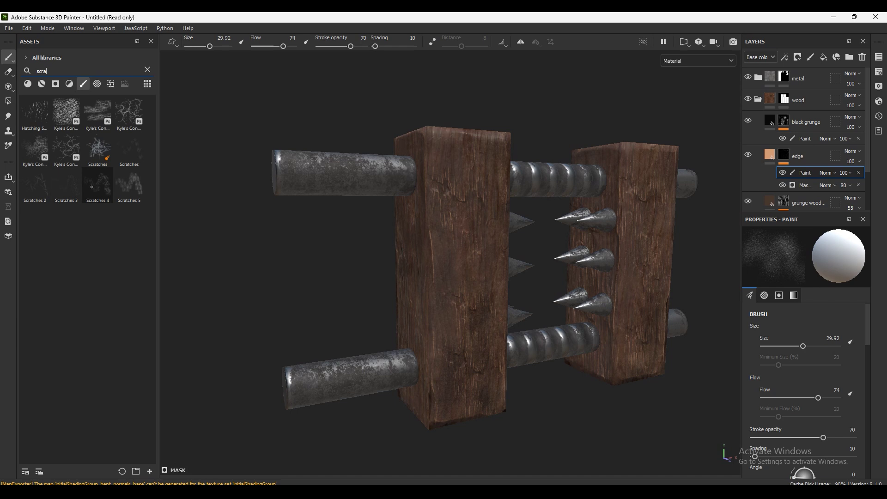
pyautogui.click(98, 185)
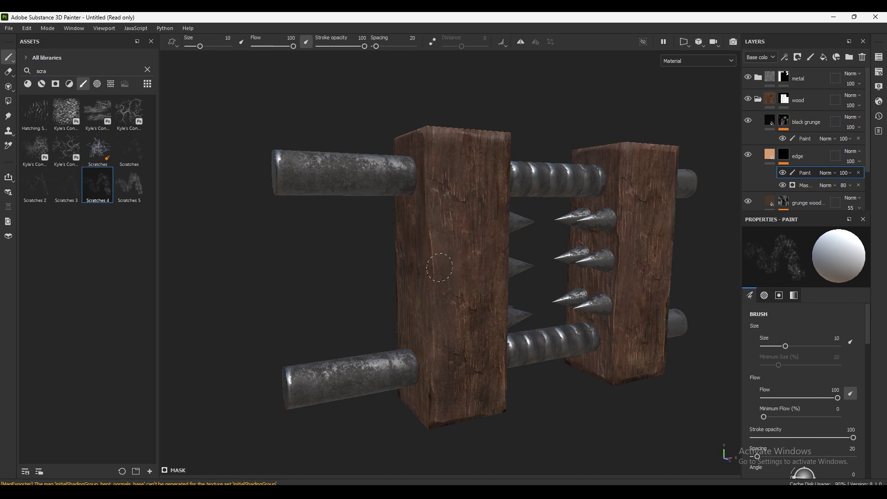
pyautogui.keyDown('ctrl'); pyautogui.moveTo(449, 261); pyautogui.dragTo(442, 255, button='right'); pyautogui.keyUp('ctrl')
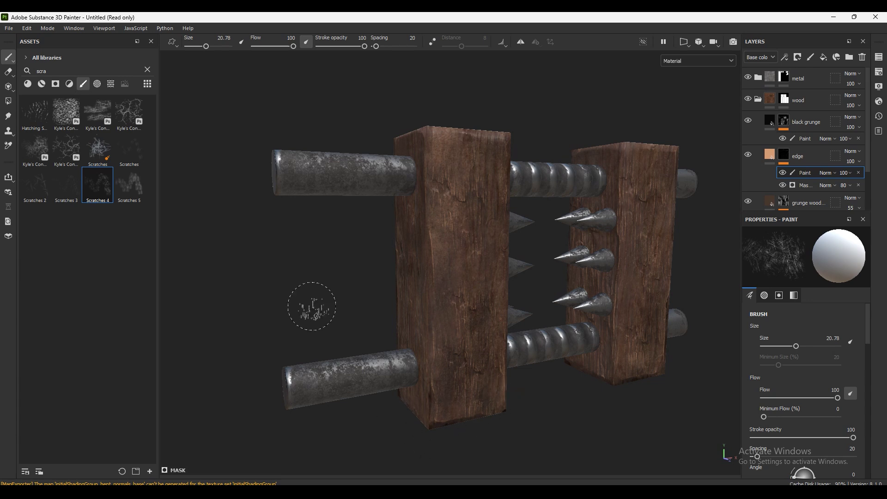
pyautogui.keyDown('alt'); pyautogui.moveTo(311, 307); pyautogui.dragTo(411, 256); pyautogui.keyUp('alt')
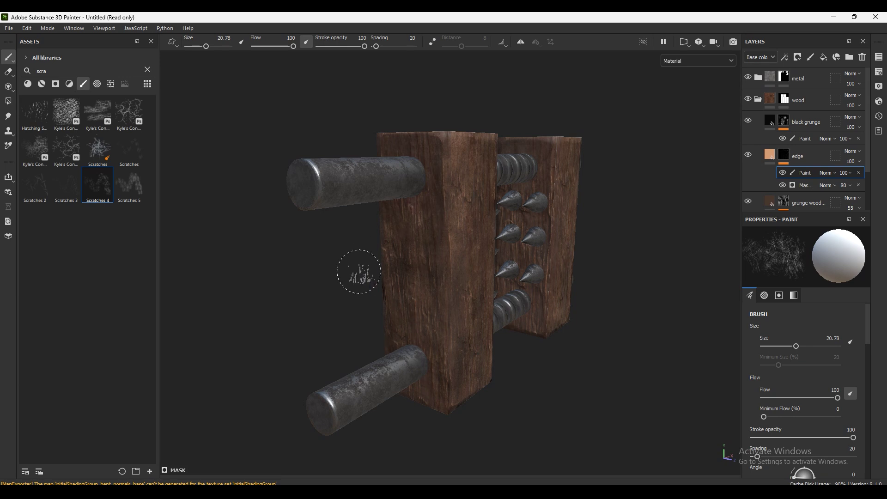
pyautogui.keyDown('alt'); pyautogui.moveTo(336, 304); pyautogui.dragTo(534, 280); pyautogui.keyUp('alt')
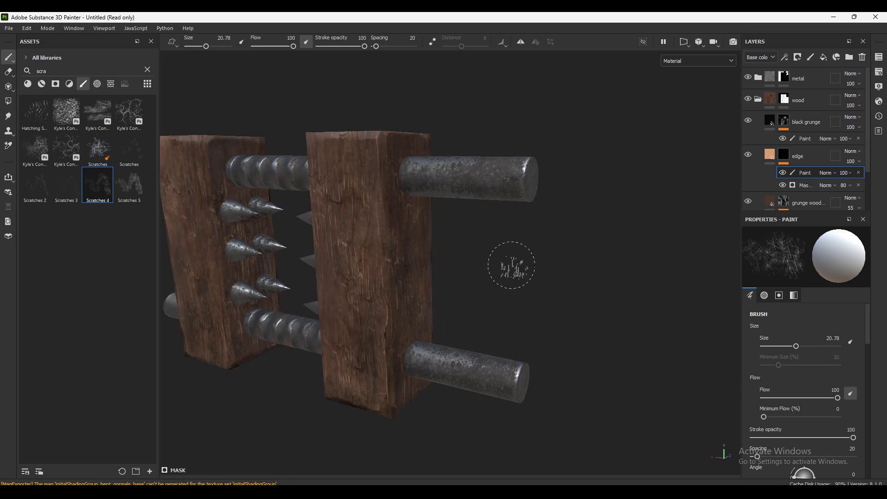
pyautogui.keyDown('alt'); pyautogui.moveTo(500, 262); pyautogui.dragTo(545, 253); pyautogui.keyUp('alt')
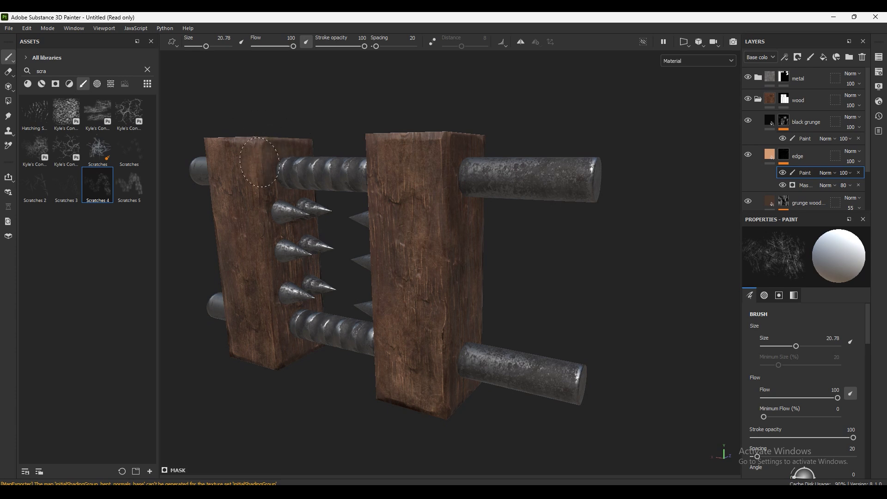
# Step: Orbit around the trap to review the posts, then bring up the edge layer's effect list
pyautogui.keyDown('alt'); pyautogui.moveTo(255, 219); pyautogui.dragTo(514, 211); pyautogui.keyUp('alt')
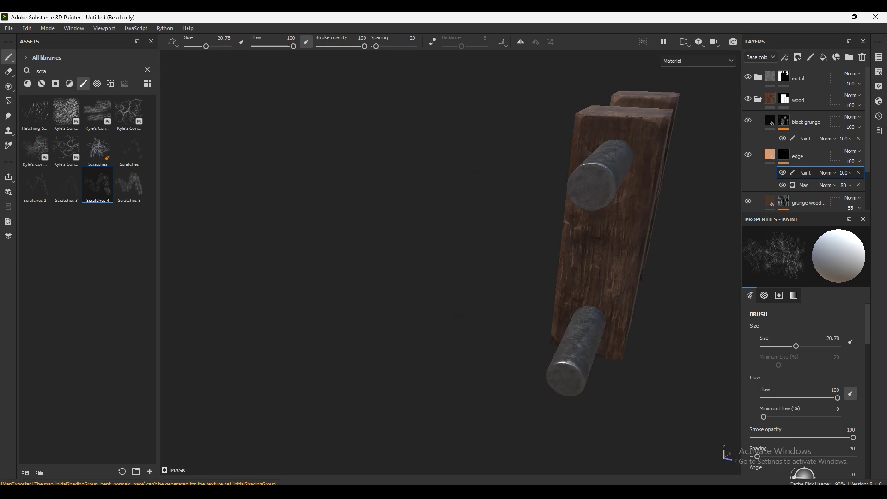
pyautogui.moveTo(430, 214)
pyautogui.keyDown('alt'); pyautogui.mouseDown()
pyautogui.moveTo(288, 245)
pyautogui.moveTo(362, 253)
pyautogui.moveTo(385, 220)
pyautogui.moveTo(422, 242)
pyautogui.moveTo(317, 218)
pyautogui.mouseUp(); pyautogui.keyUp('alt')
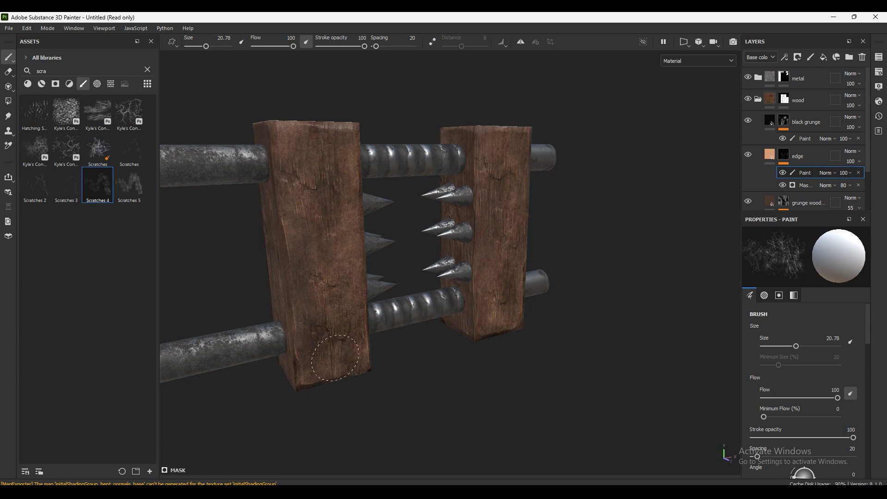
pyautogui.moveTo(457, 271)
pyautogui.keyDown('alt'); pyautogui.mouseDown()
pyautogui.moveTo(490, 270)
pyautogui.moveTo(522, 248)
pyautogui.moveTo(301, 162)
pyautogui.moveTo(347, 181)
pyautogui.mouseUp(); pyautogui.keyUp('alt')
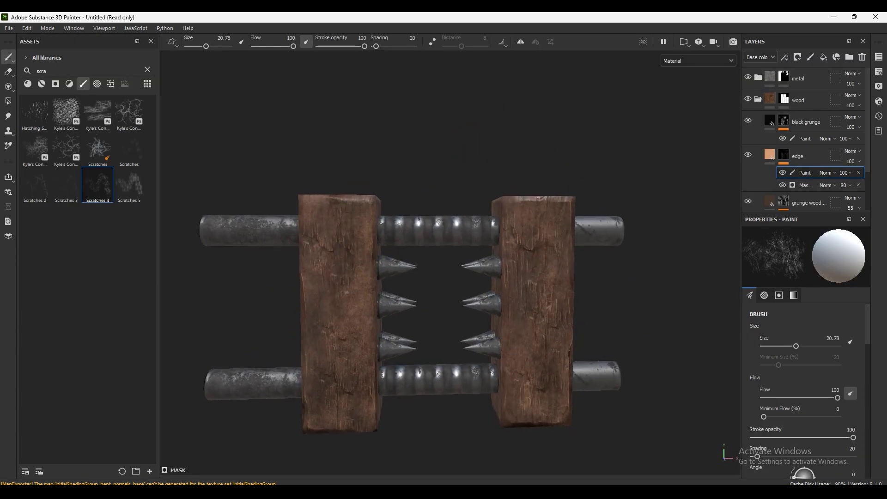
pyautogui.moveTo(516, 221)
pyautogui.keyDown('alt'); pyautogui.mouseDown()
pyautogui.moveTo(480, 222)
pyautogui.moveTo(475, 194)
pyautogui.mouseUp(); pyautogui.keyUp('alt')
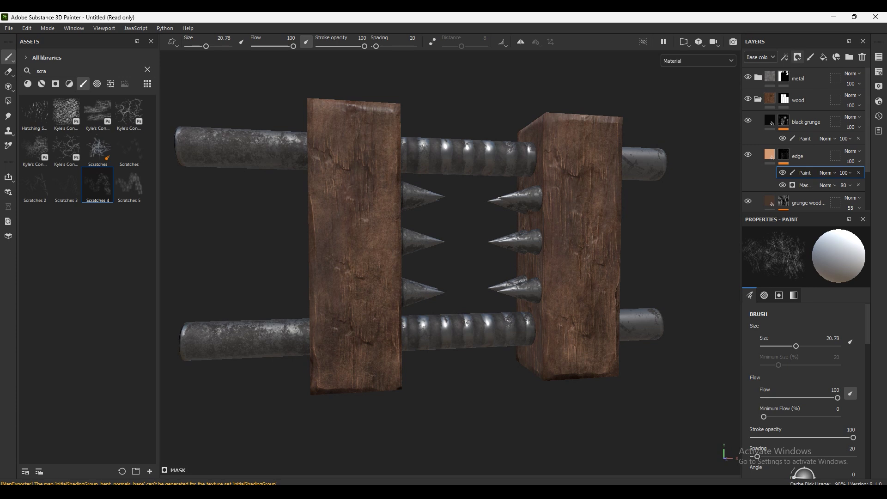
pyautogui.click(785, 57)
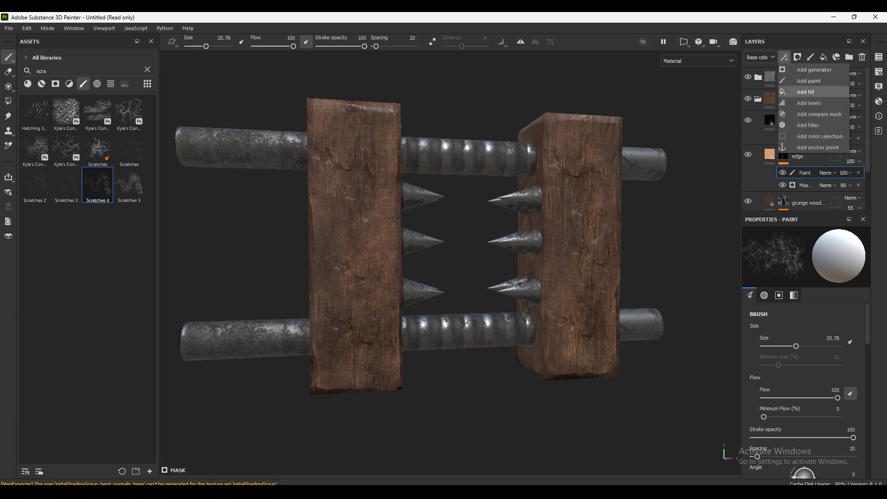
# Step: Add a Levels adjustment to the edge wear mask and raise its input minimum to about 0.19
pyautogui.click(804, 102)
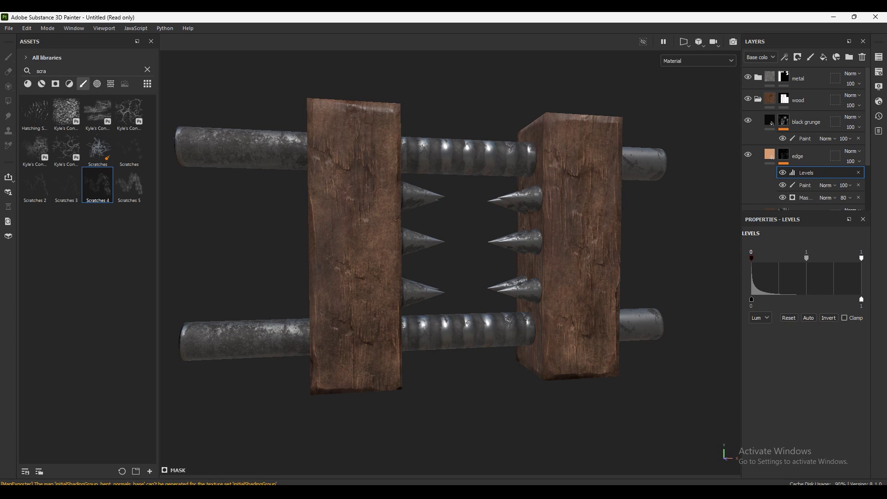
pyautogui.moveTo(756, 258); pyautogui.dragTo(791, 258)
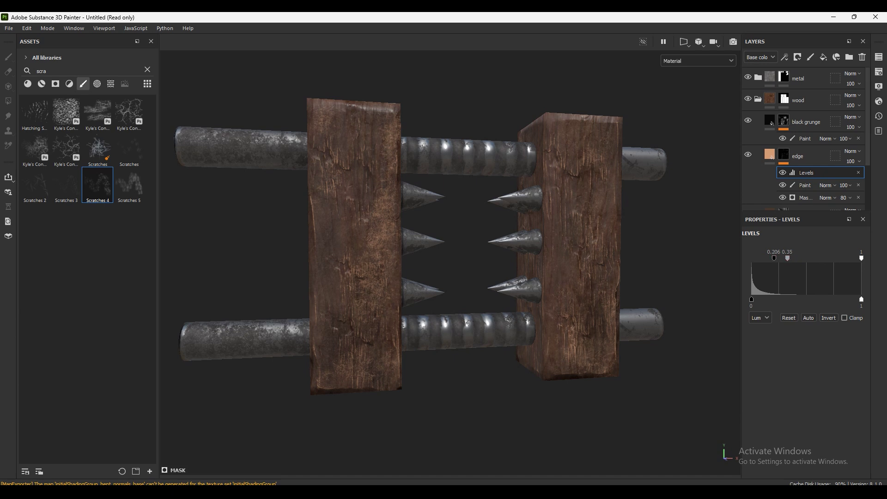
pyautogui.moveTo(770, 258); pyautogui.dragTo(772, 258)
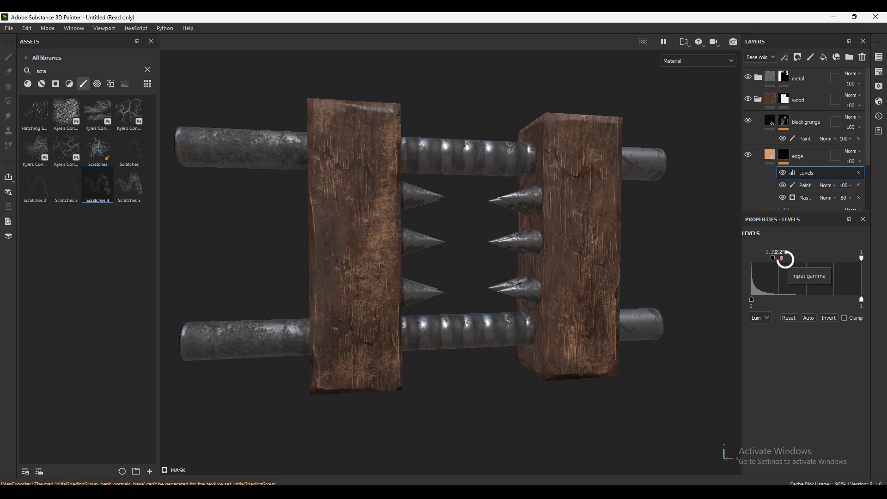
pyautogui.keyDown('alt'); pyautogui.moveTo(416, 231); pyautogui.dragTo(485, 259); pyautogui.keyUp('alt')
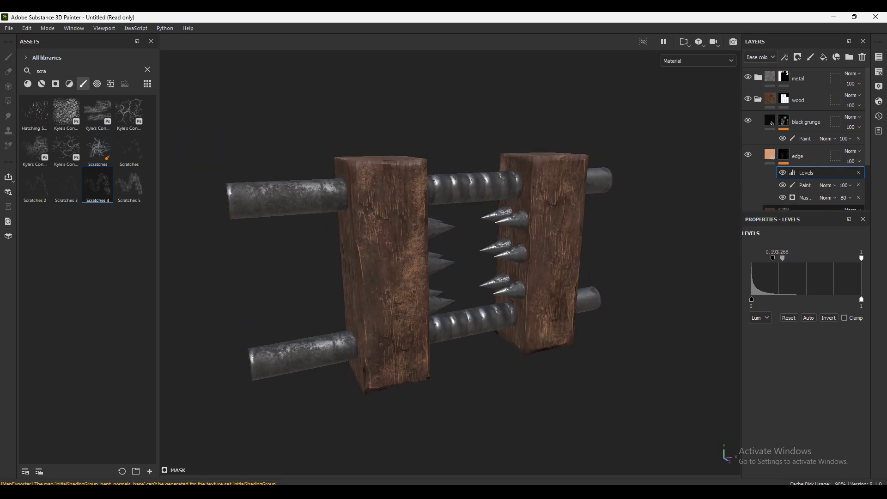
# Step: Lower the edge scratches Paint opacity to 67
pyautogui.click(845, 185)
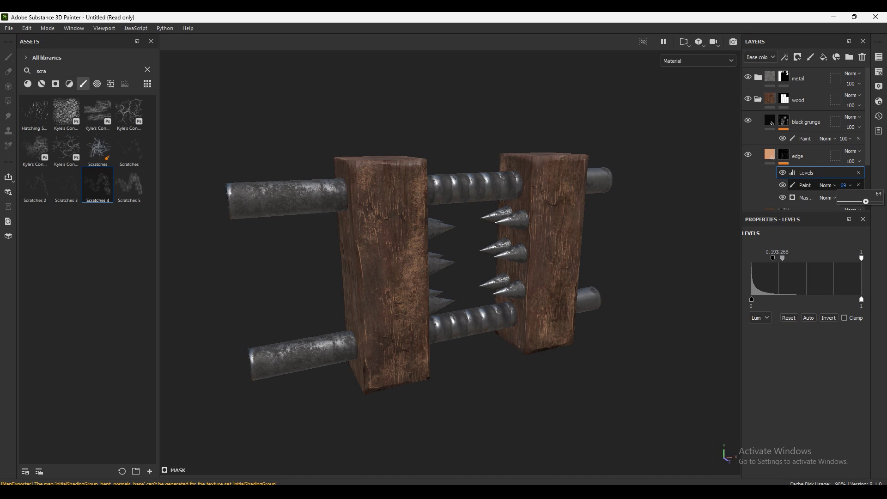
pyautogui.moveTo(866, 202); pyautogui.dragTo(868, 201)
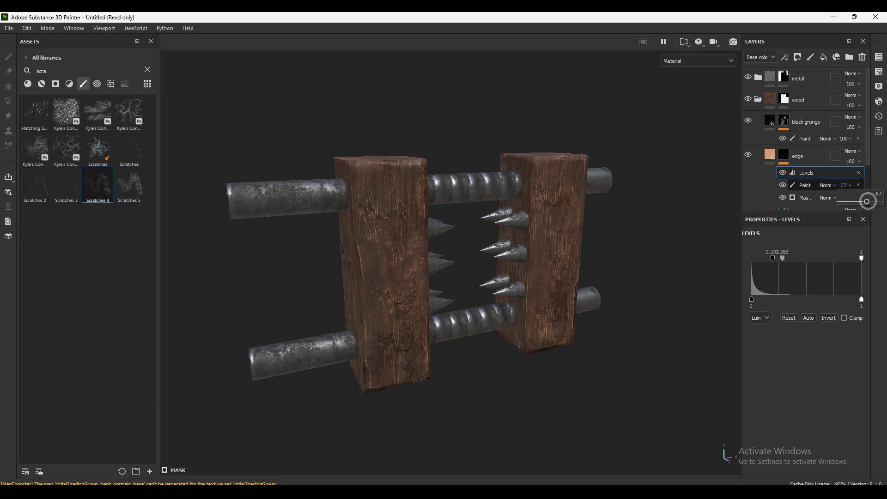
pyautogui.keyDown('alt'); pyautogui.moveTo(462, 277); pyautogui.dragTo(531, 278); pyautogui.keyUp('alt')
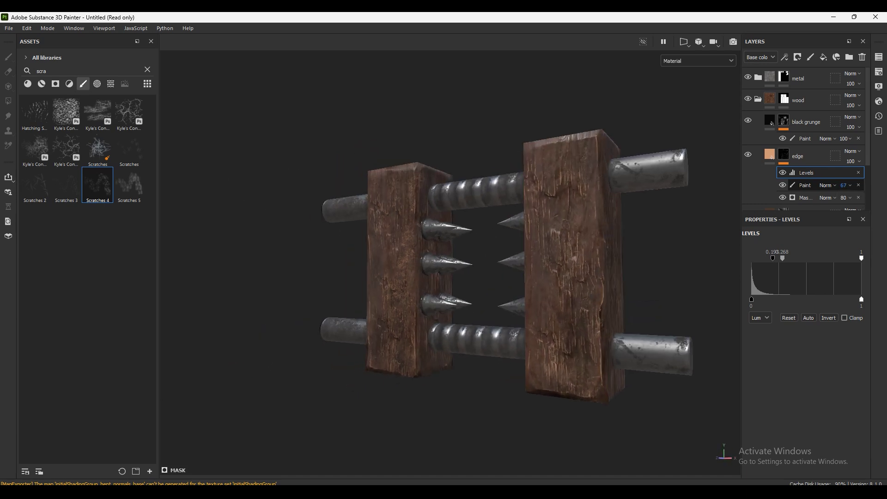
pyautogui.keyDown('alt'); pyautogui.moveTo(515, 208); pyautogui.dragTo(462, 208); pyautogui.keyUp('alt')
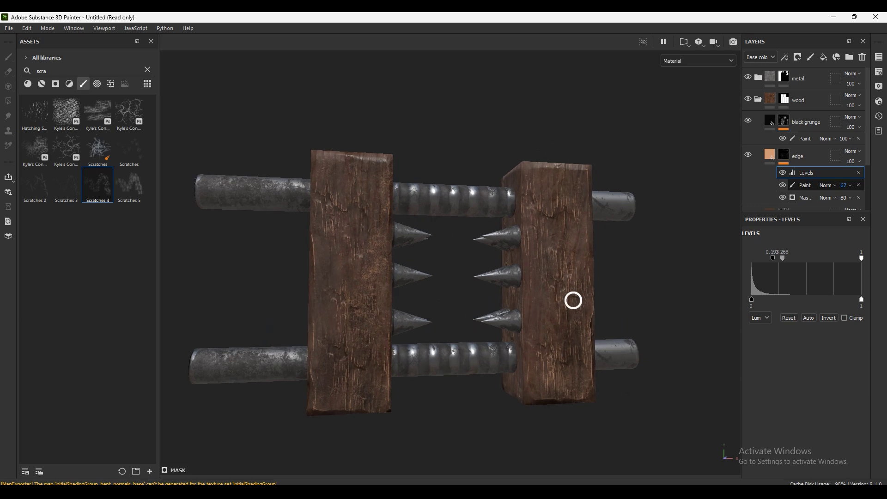
pyautogui.keyDown('alt'); pyautogui.moveTo(572, 299); pyautogui.dragTo(503, 232); pyautogui.keyUp('alt')
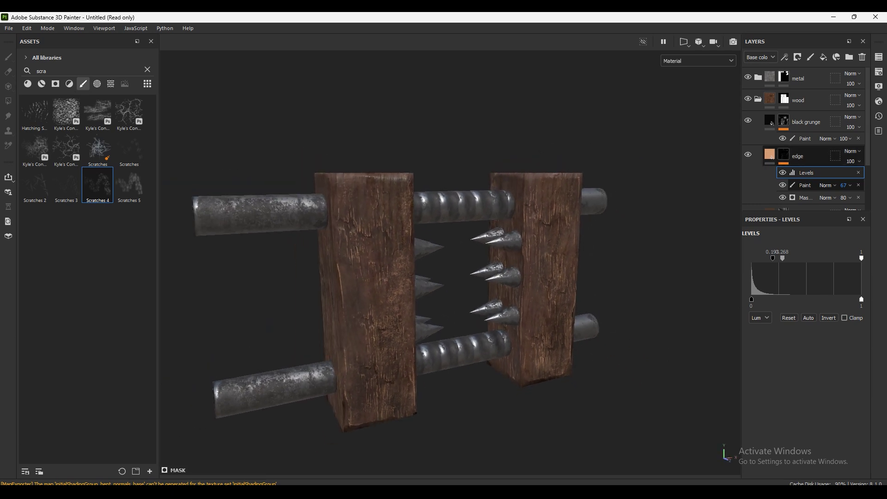
# Step: Raise the Levels gamma to 0.414 and re-frame the whole trap
pyautogui.moveTo(784, 257); pyautogui.dragTo(788, 258)
pyautogui.moveTo(509, 222)
pyautogui.keyDown('alt'); pyautogui.mouseDown()
pyautogui.moveTo(633, 222)
pyautogui.moveTo(561, 222)
pyautogui.moveTo(650, 263)
pyautogui.moveTo(621, 253)
pyautogui.mouseUp(); pyautogui.keyUp('alt')
pyautogui.press('f')
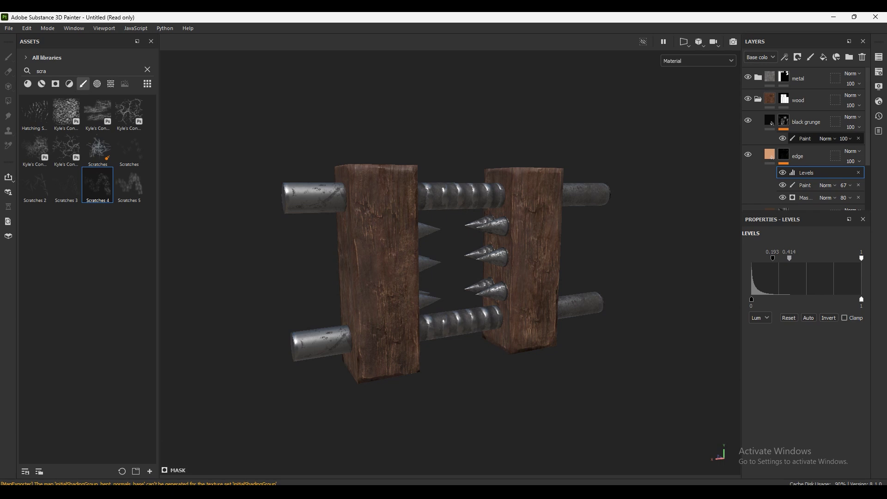
# Step: Toggle the black grunge Paint off and on to compare the wood
pyautogui.click(807, 139)
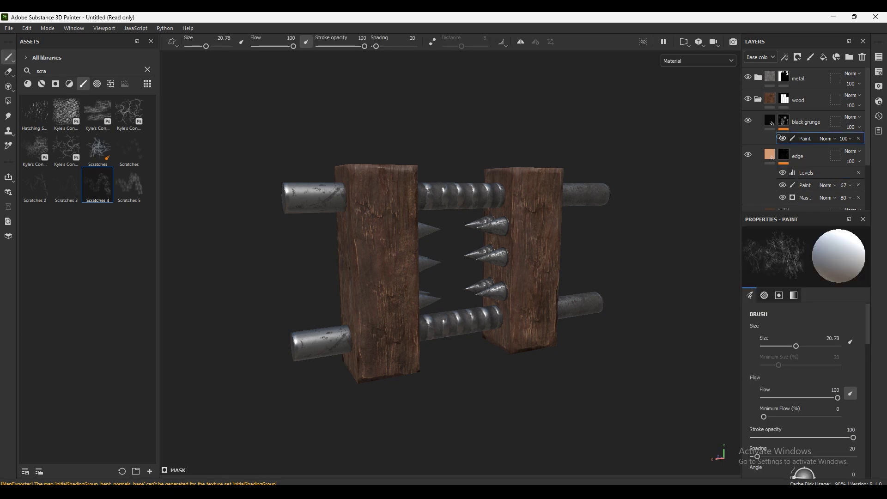
pyautogui.click(782, 138)
pyautogui.click(782, 138)
# Step: Orbit over the wooden block tops and toggle the wood folder to compare the bare posts
pyautogui.moveTo(690, 163)
pyautogui.keyDown('alt'); pyautogui.mouseDown()
pyautogui.moveTo(647, 234)
pyautogui.moveTo(555, 205)
pyautogui.moveTo(570, 254)
pyautogui.moveTo(570, 203)
pyautogui.moveTo(588, 220)
pyautogui.moveTo(531, 212)
pyautogui.mouseUp(); pyautogui.keyUp('alt')
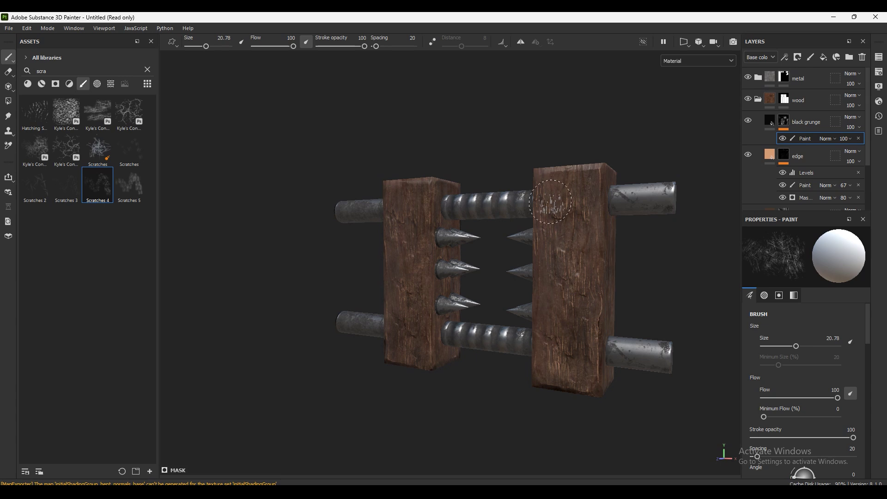
pyautogui.keyDown('alt'); pyautogui.moveTo(531, 259); pyautogui.dragTo(666, 216); pyautogui.keyUp('alt')
pyautogui.moveTo(596, 255)
pyautogui.keyDown('alt'); pyautogui.mouseDown()
pyautogui.moveTo(588, 218)
pyautogui.moveTo(561, 254)
pyautogui.moveTo(666, 134)
pyautogui.mouseUp(); pyautogui.keyUp('alt')
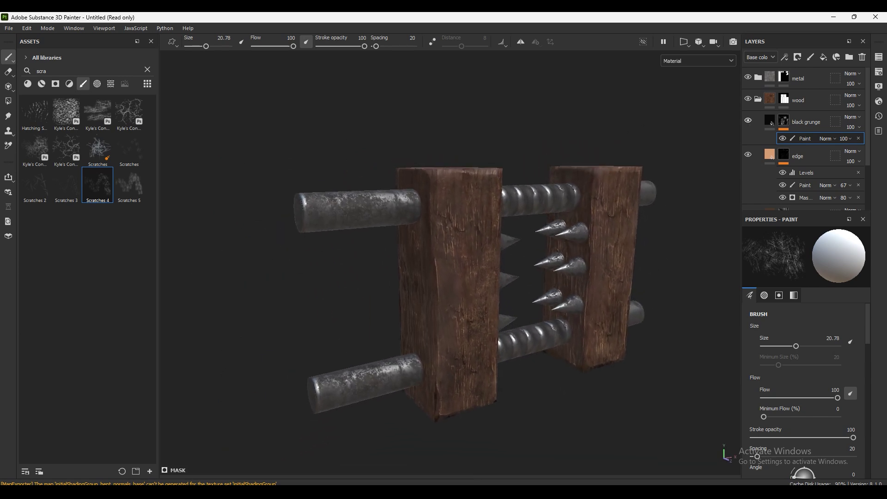
pyautogui.click(748, 98)
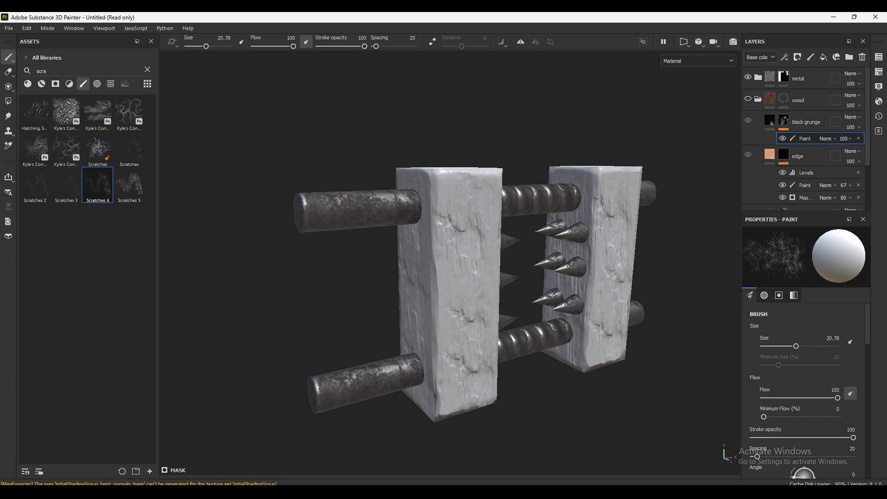
pyautogui.click(748, 99)
# Step: Expand the wood folder and add a Paint effect to the top grunge color layer's mask
pyautogui.click(758, 99)
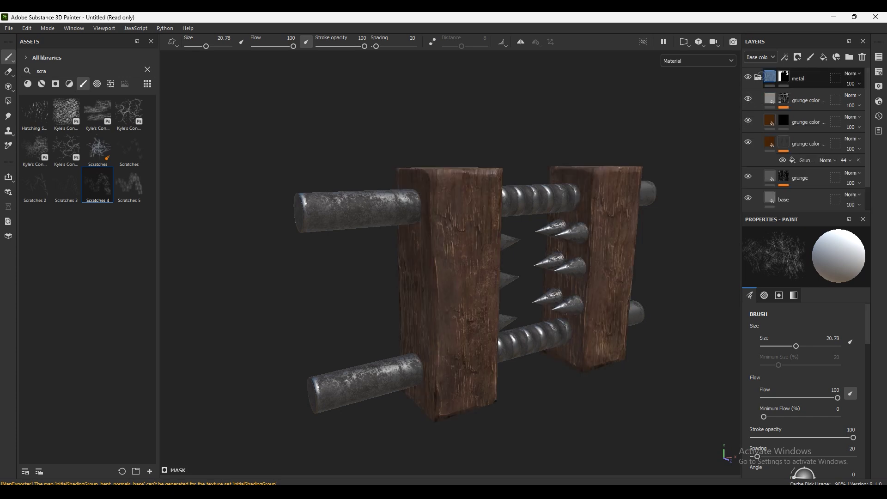
pyautogui.click(769, 99)
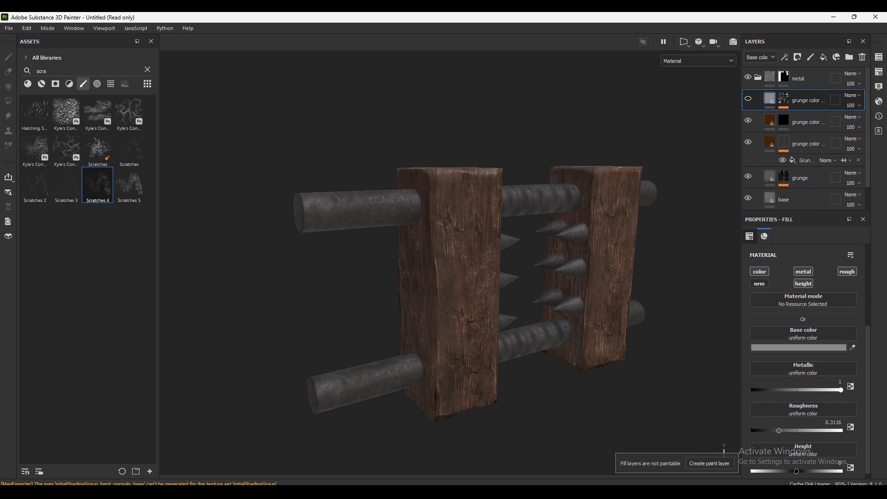
pyautogui.click(784, 99)
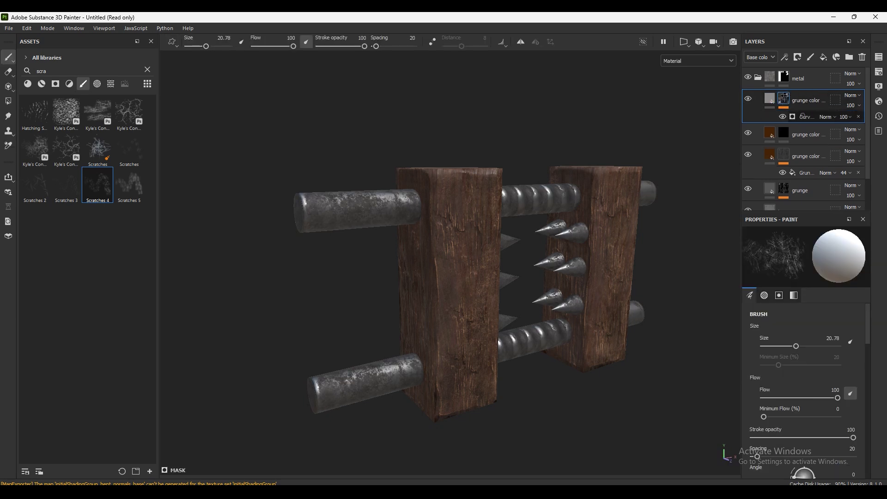
pyautogui.click(806, 116)
pyautogui.click(784, 57)
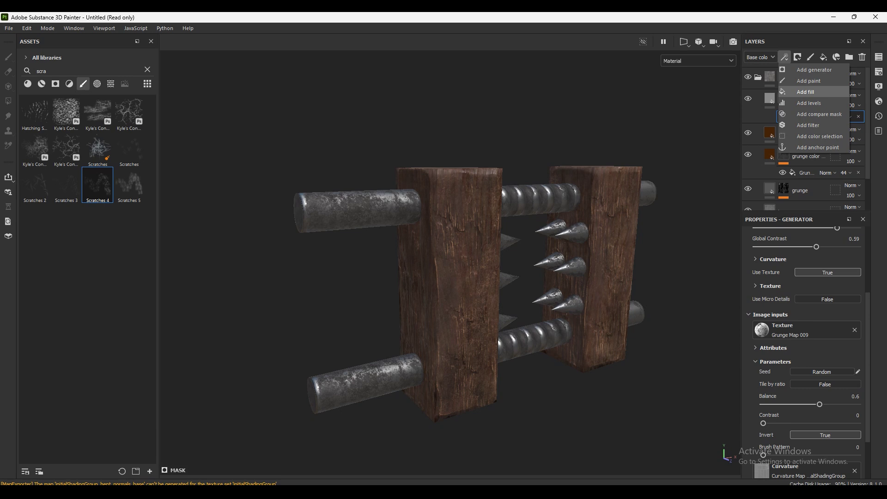
pyautogui.click(808, 81)
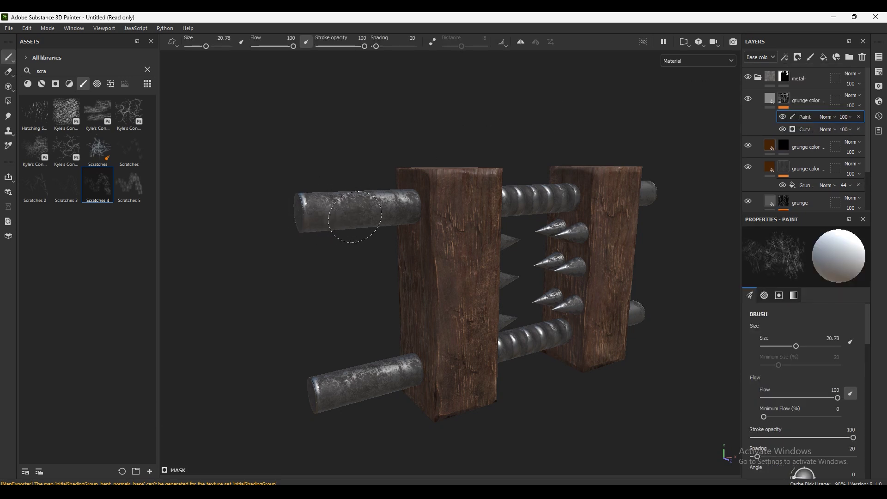
# Step: Paint Scratches 4 marks on the left rod's end, then undo them
pyautogui.keyDown('alt'); pyautogui.moveTo(381, 215); pyautogui.dragTo(367, 214); pyautogui.keyUp('alt')
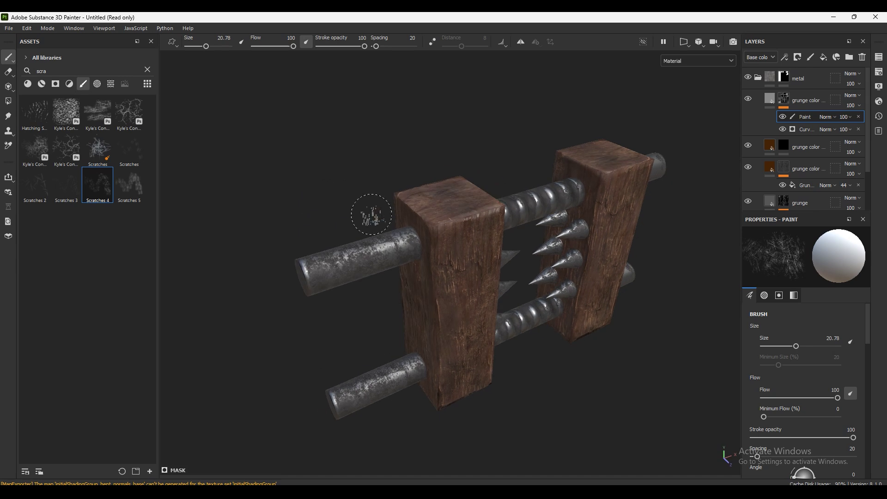
pyautogui.keyDown('alt'); pyautogui.moveTo(366, 214); pyautogui.dragTo(422, 349, button='right'); pyautogui.keyUp('alt')
pyautogui.keyDown('alt'); pyautogui.moveTo(421, 349); pyautogui.dragTo(362, 227); pyautogui.keyUp('alt')
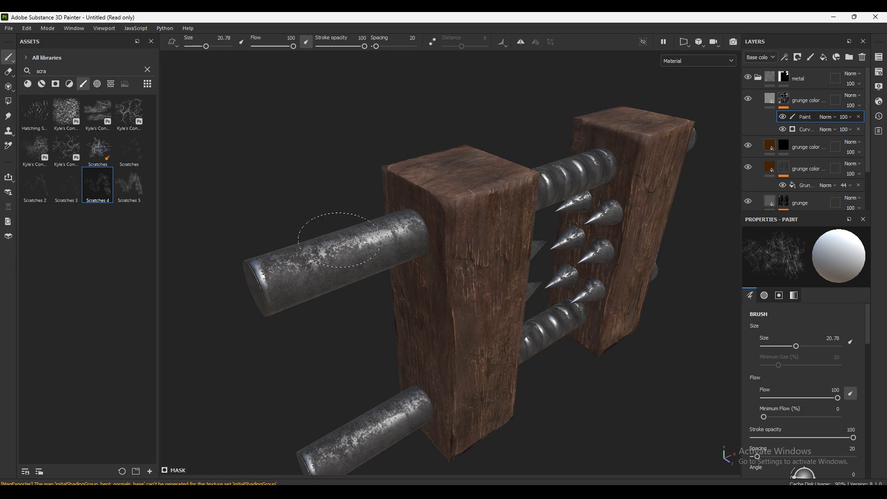
pyautogui.click(254, 272)
pyautogui.hotkey('ctrl', 'z')
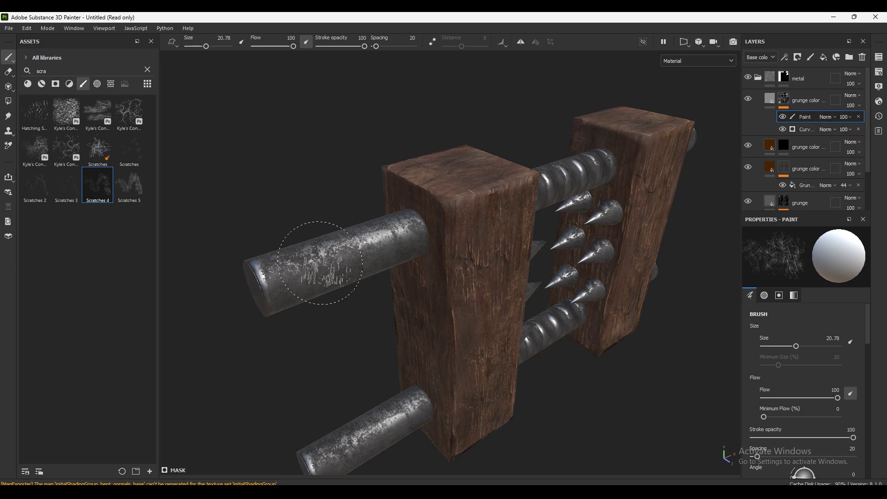
pyautogui.scroll(3, 308, 273)
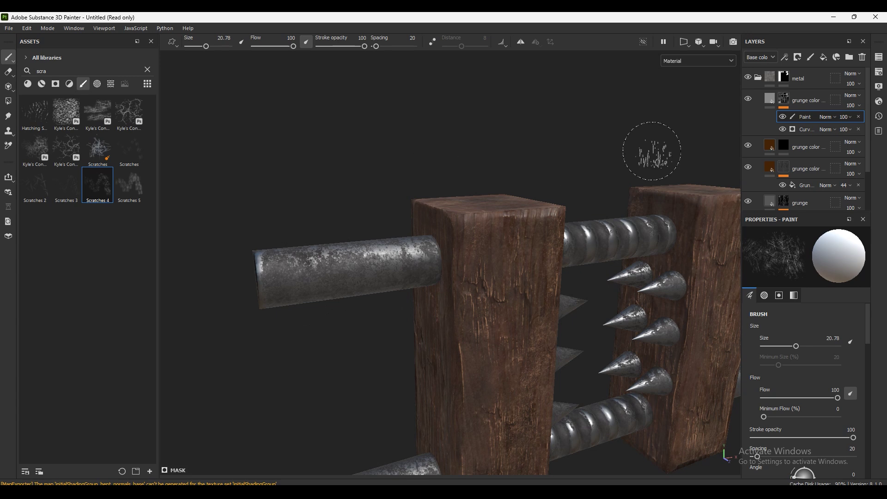
# Step: Check the grunge color mask's paint strokes in Mask view, then return to Material view
pyautogui.keyDown('alt'); pyautogui.click(783, 99); pyautogui.keyUp('alt')
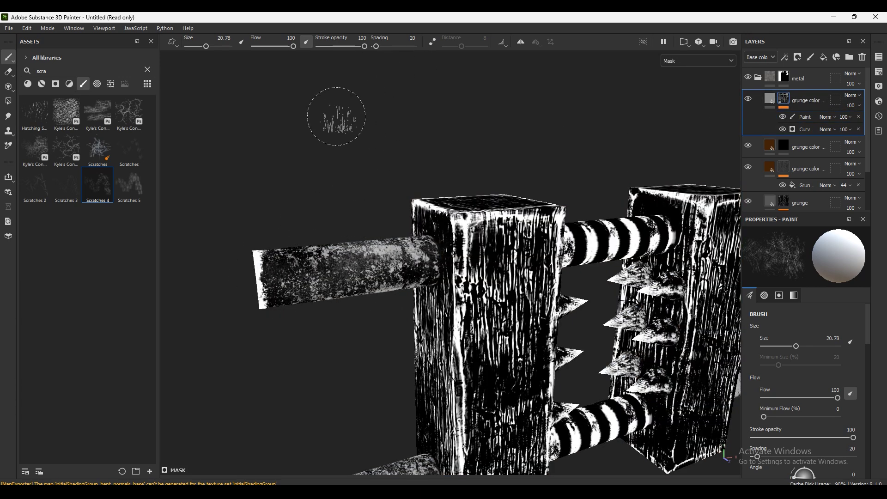
pyautogui.click(809, 117)
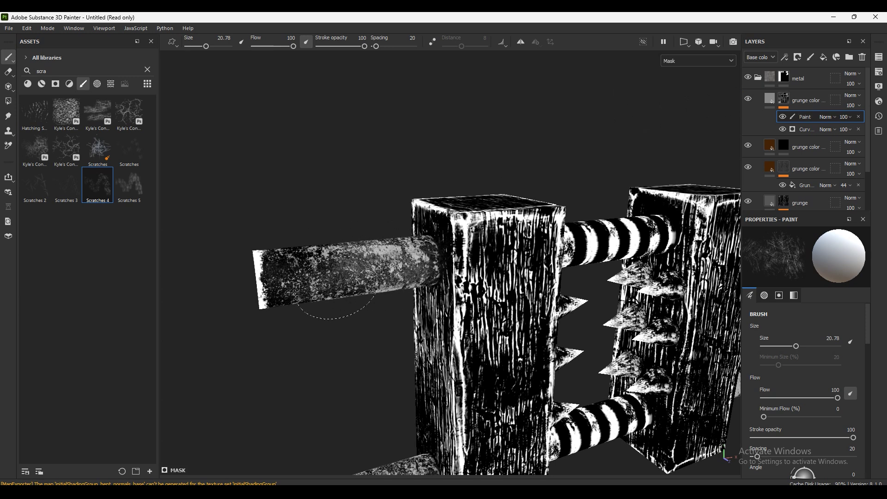
pyautogui.click(770, 98)
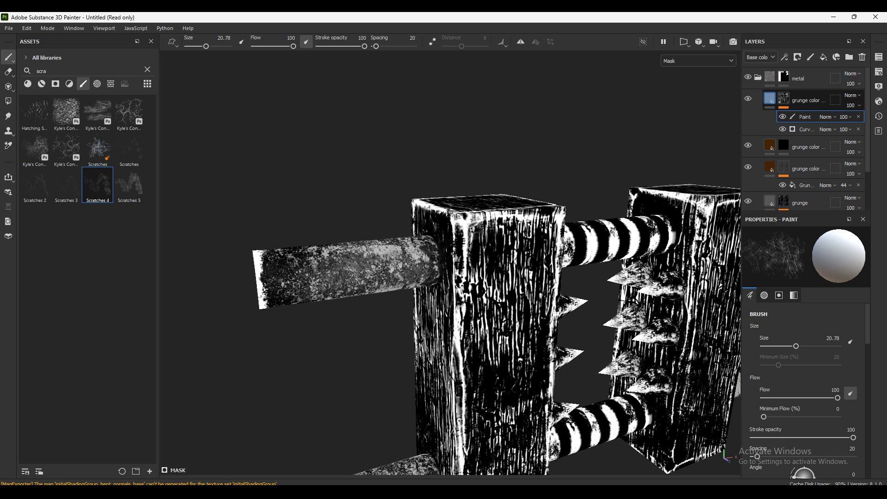
pyautogui.scroll(3, 451, 278)
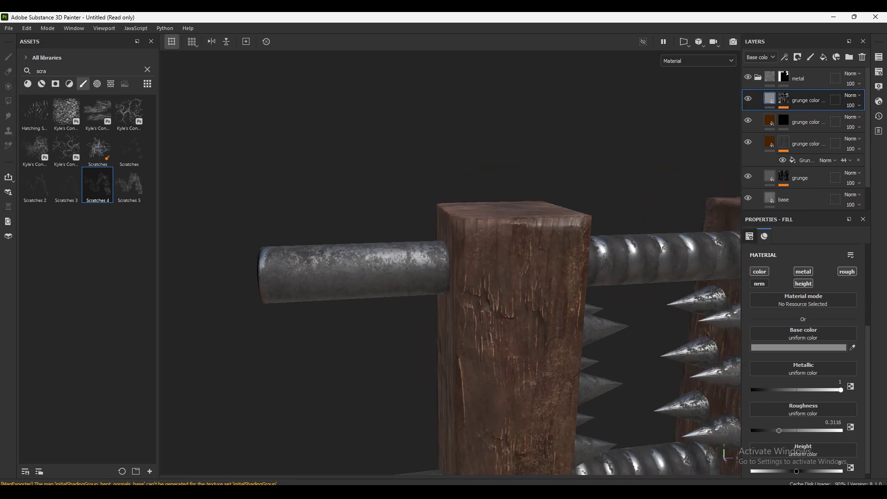
pyautogui.keyDown('alt'); pyautogui.moveTo(499, 221); pyautogui.dragTo(465, 219); pyautogui.keyUp('alt')
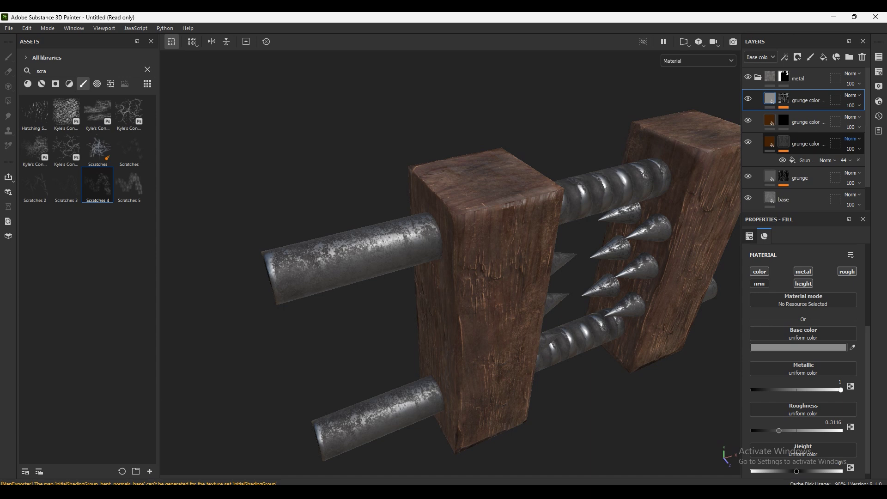
# Step: Toggle the grunge layer off and on to compare the rods, then reselect its mask
pyautogui.scroll(-1, 806, 139)
pyautogui.scroll(1, 806, 138)
pyautogui.click(748, 98)
pyautogui.click(748, 99)
pyautogui.click(784, 98)
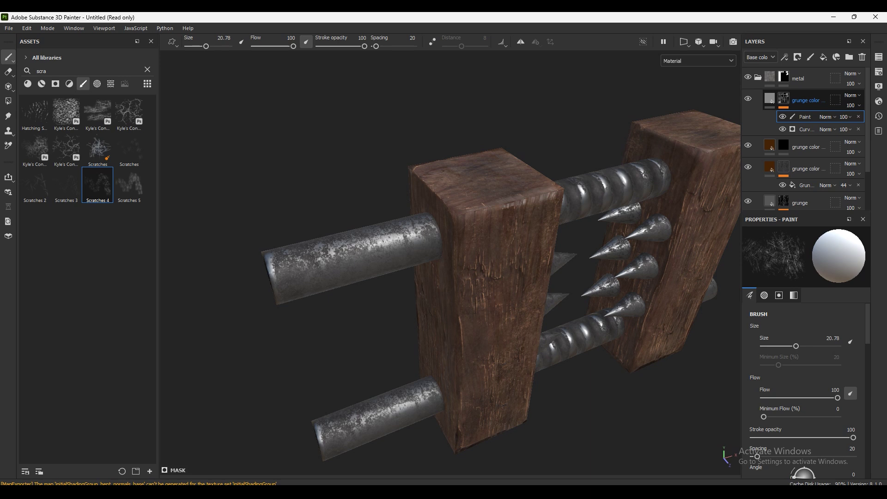
# Step: Rename the duplicated grunge layer to 'edge'
pyautogui.doubleClick(806, 101)
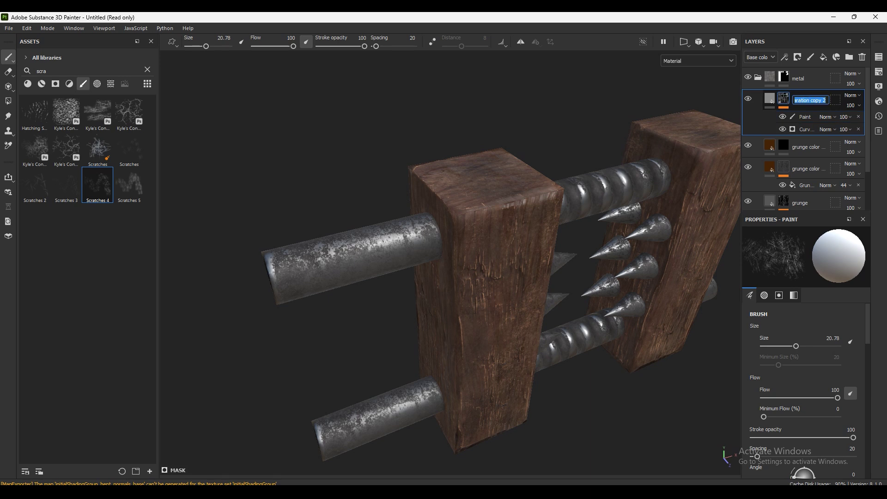
pyautogui.write('edge')
pyautogui.press('Return')
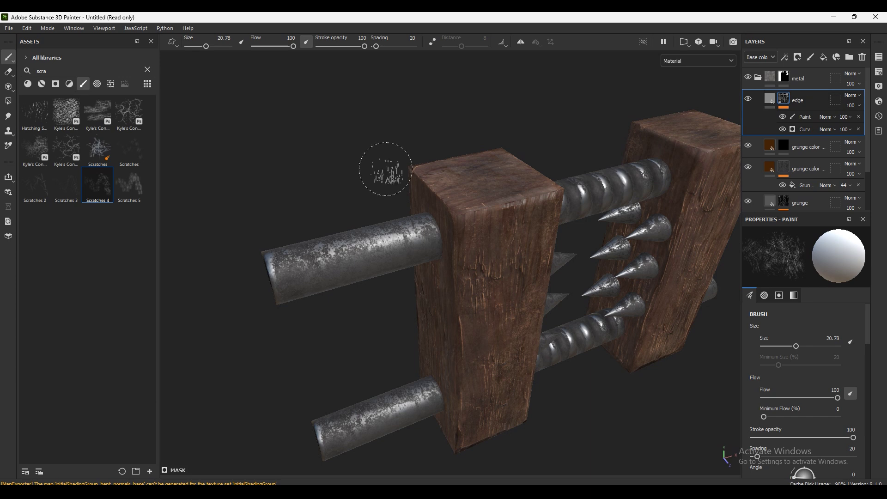
# Step: Paint extra scratches on the upper-left rod and toggle the edge layer to compare
pyautogui.keyDown('alt'); pyautogui.moveTo(624, 240); pyautogui.dragTo(557, 236); pyautogui.keyUp('alt')
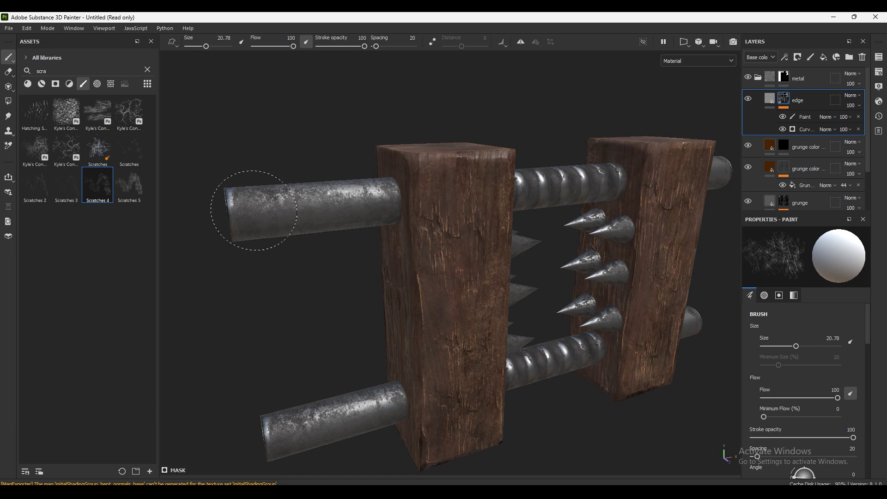
pyautogui.click(299, 215)
pyautogui.keyDown('alt'); pyautogui.moveTo(299, 215); pyautogui.dragTo(287, 208); pyautogui.keyUp('alt')
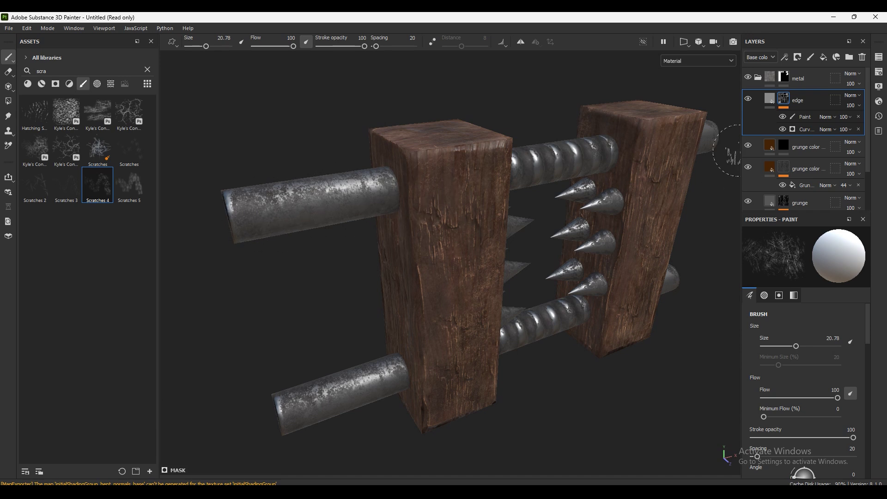
pyautogui.click(748, 99)
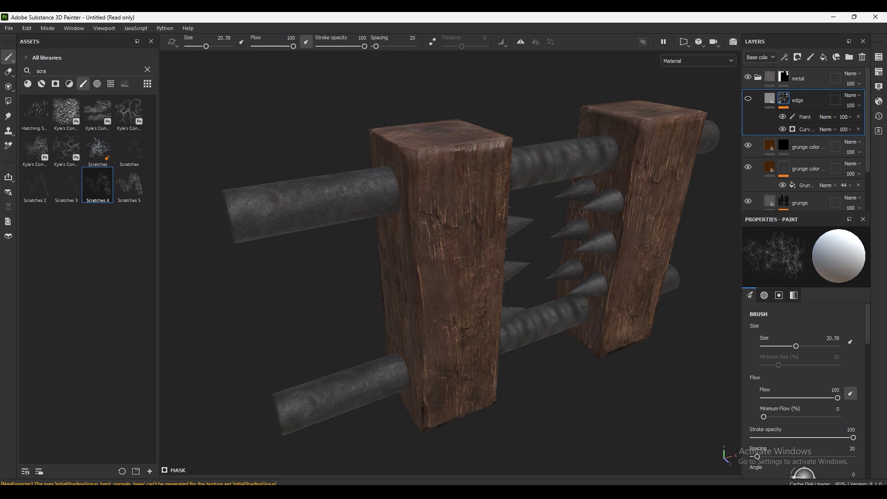
pyautogui.click(748, 98)
# Step: Lighten the edge layer's base colour to grey #9E9898
pyautogui.click(770, 98)
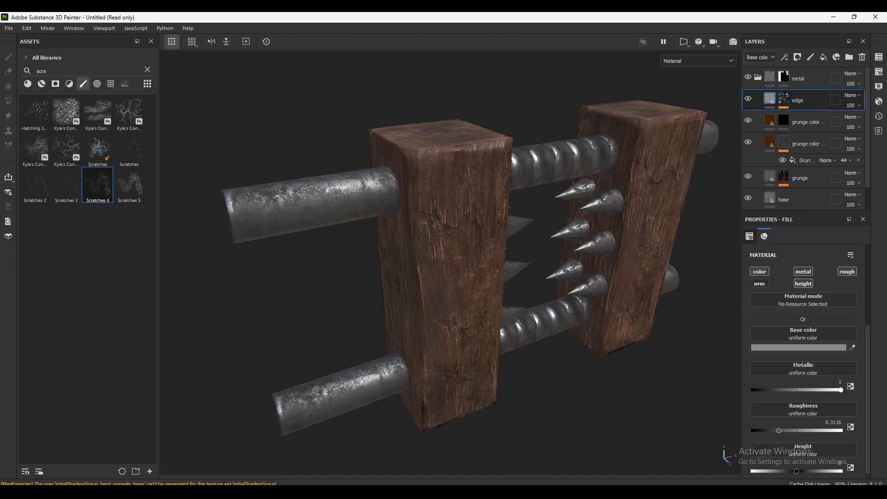
pyautogui.click(813, 347)
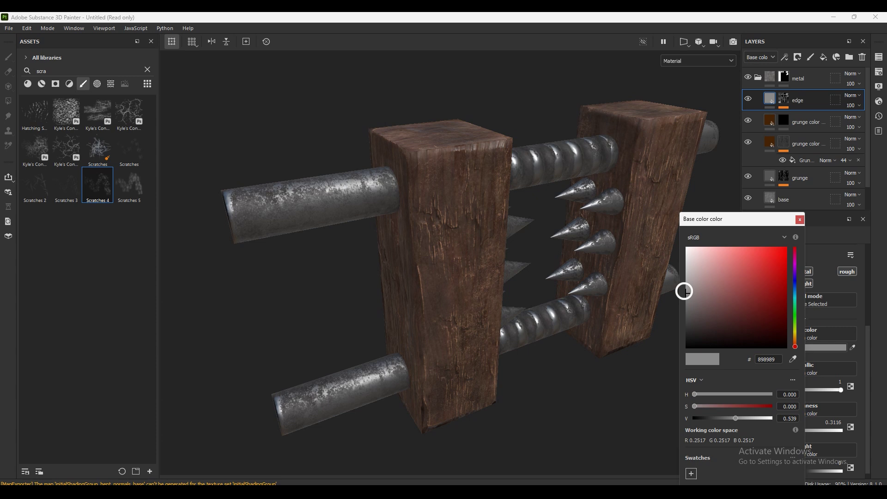
pyautogui.moveTo(687, 293); pyautogui.dragTo(688, 286)
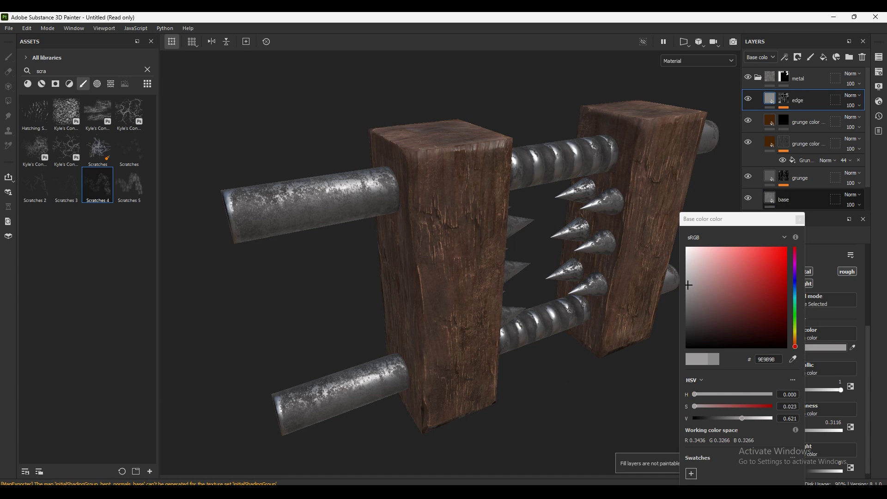
pyautogui.click(799, 219)
# Step: Select the grunge color layer, preview its mask, and add a Fill effect to it
pyautogui.click(805, 121)
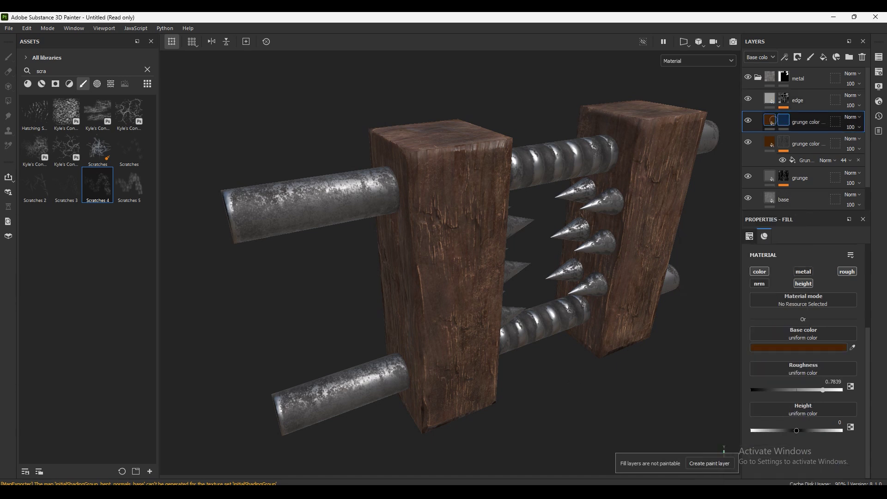
pyautogui.press('1')
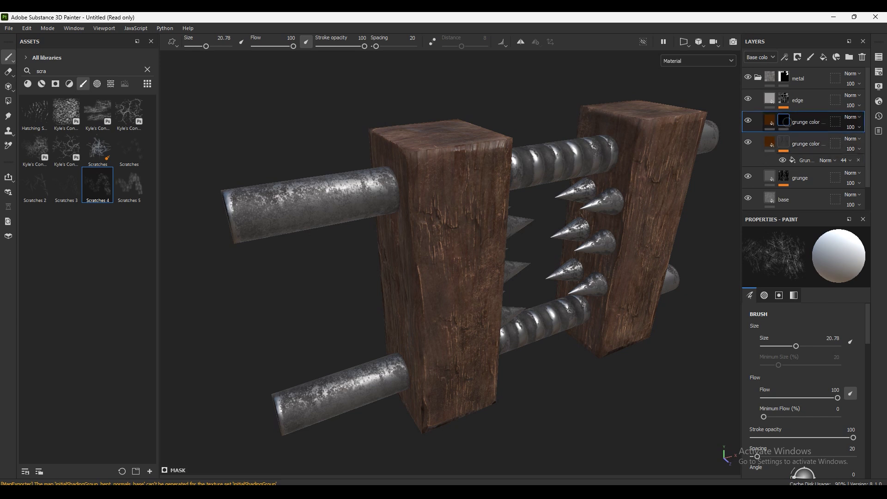
pyautogui.keyDown('alt'); pyautogui.click(784, 120); pyautogui.keyUp('alt')
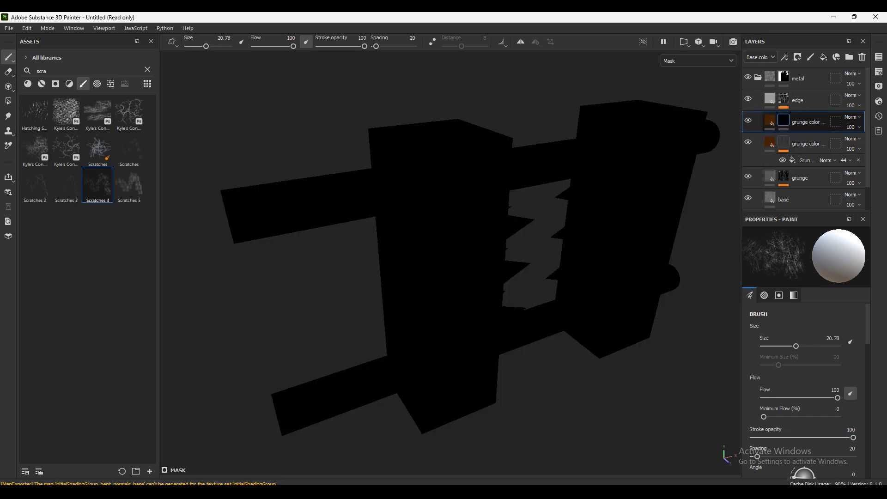
pyautogui.click(770, 121)
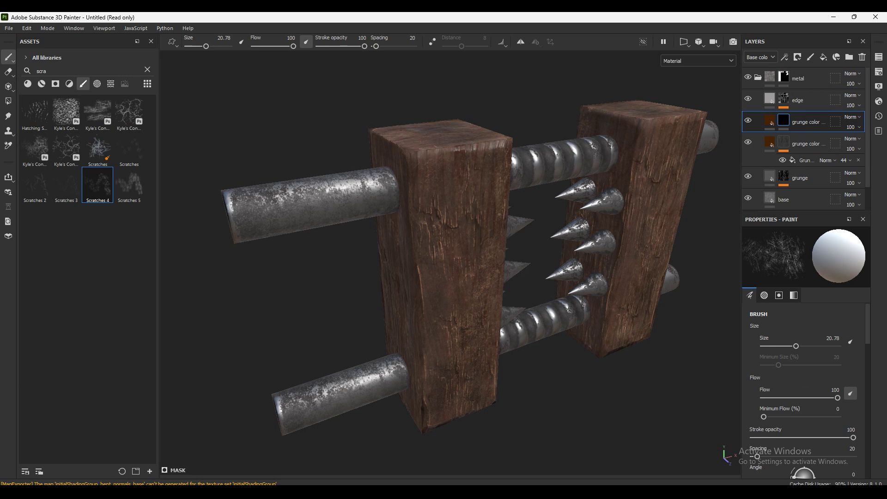
pyautogui.click(785, 57)
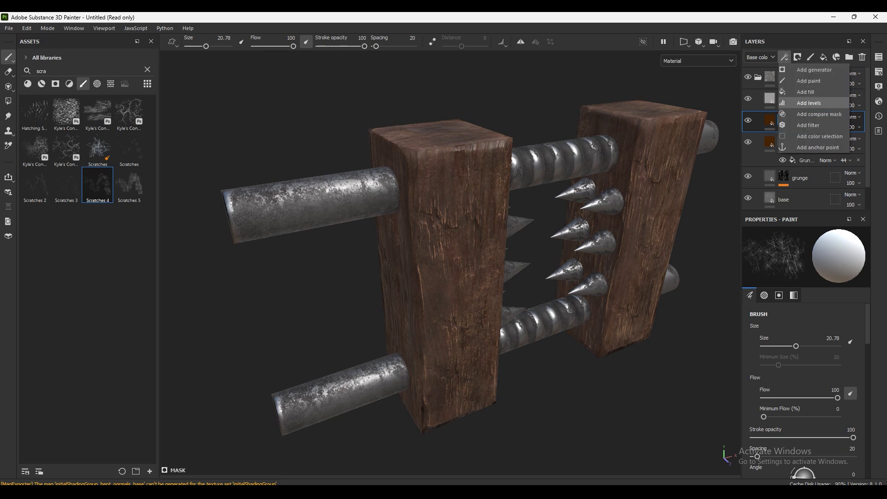
pyautogui.click(806, 92)
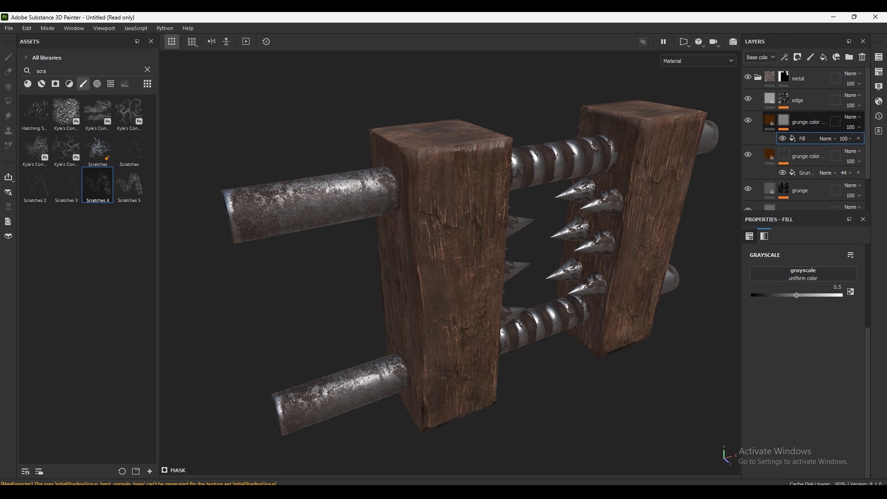
pyautogui.keyDown('alt'); pyautogui.moveTo(462, 277); pyautogui.dragTo(489, 282); pyautogui.keyUp('alt')
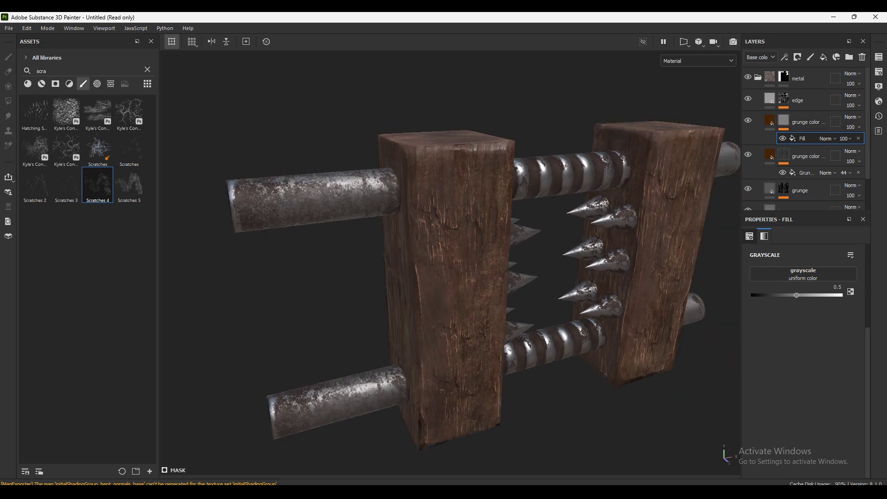
# Step: Raise the grunge color roughness to 1 and brighten its rust-brown base colour
pyautogui.click(806, 121)
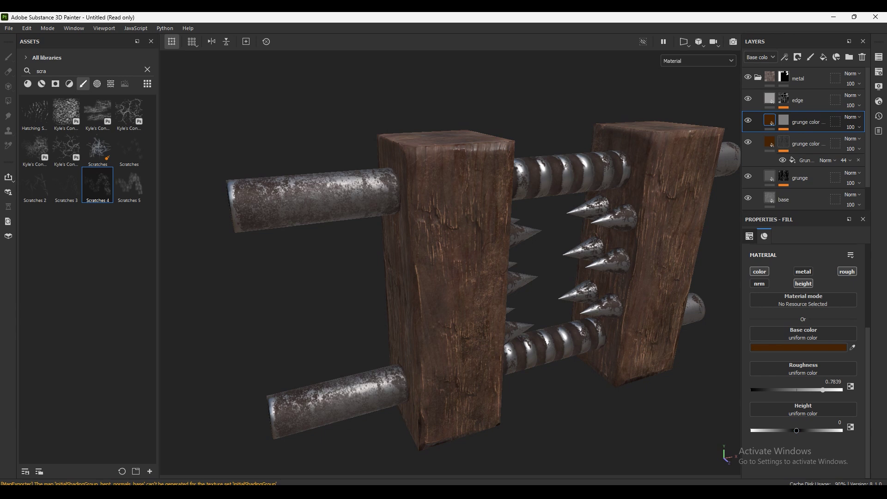
pyautogui.moveTo(823, 389); pyautogui.dragTo(846, 391)
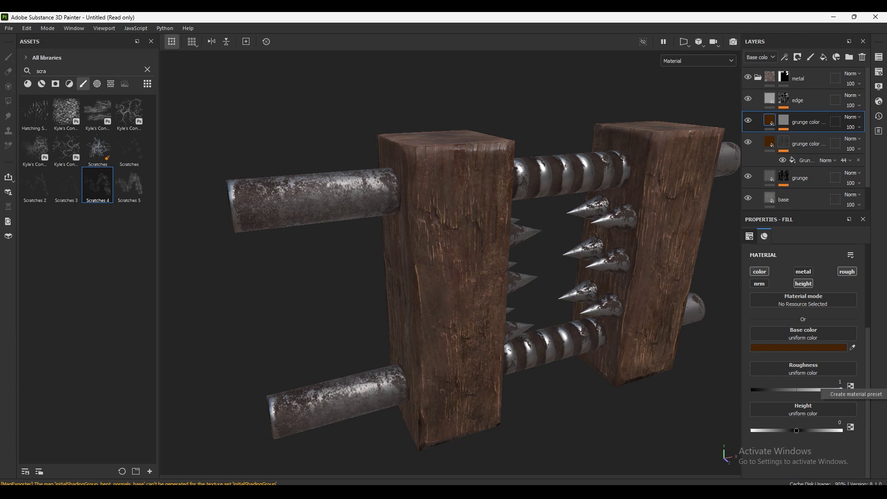
pyautogui.click(798, 348)
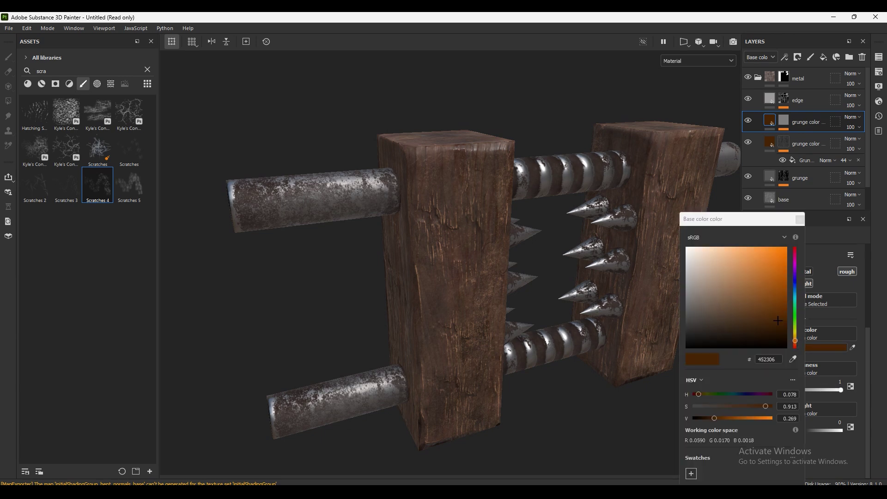
pyautogui.moveTo(778, 320)
pyautogui.mouseDown()
pyautogui.moveTo(780, 304)
pyautogui.moveTo(773, 308)
pyautogui.mouseUp()
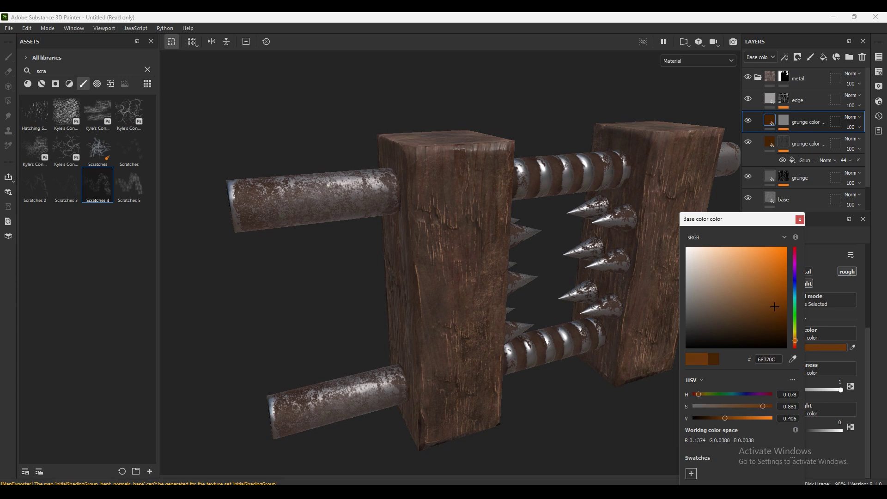
pyautogui.moveTo(558, 394)
pyautogui.keyDown('alt'); pyautogui.mouseDown()
pyautogui.moveTo(453, 373)
pyautogui.moveTo(483, 226)
pyautogui.moveTo(515, 227)
pyautogui.mouseUp(); pyautogui.keyUp('alt')
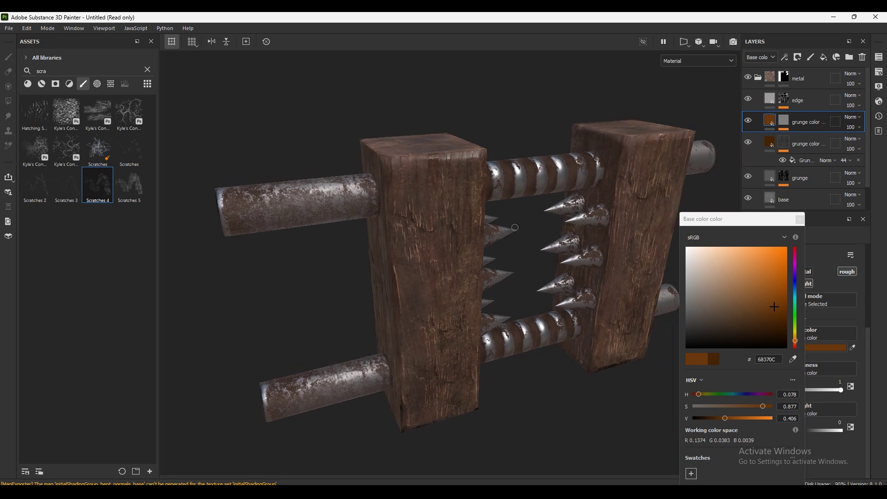
# Step: Test the Fill effect's grayscale and opacity (58–63), delete it, and reselect the edge layer's Paint effect
pyautogui.click(800, 219)
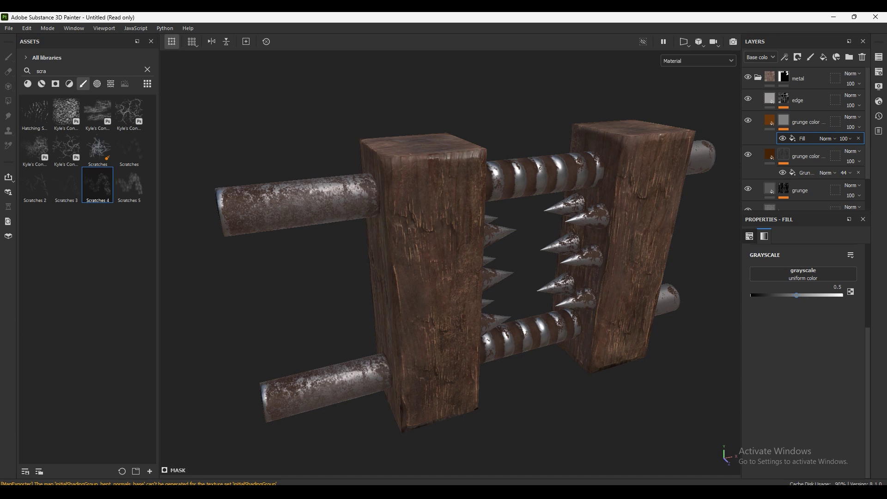
pyautogui.moveTo(795, 296)
pyautogui.mouseDown()
pyautogui.moveTo(781, 295)
pyautogui.moveTo(791, 293)
pyautogui.mouseUp()
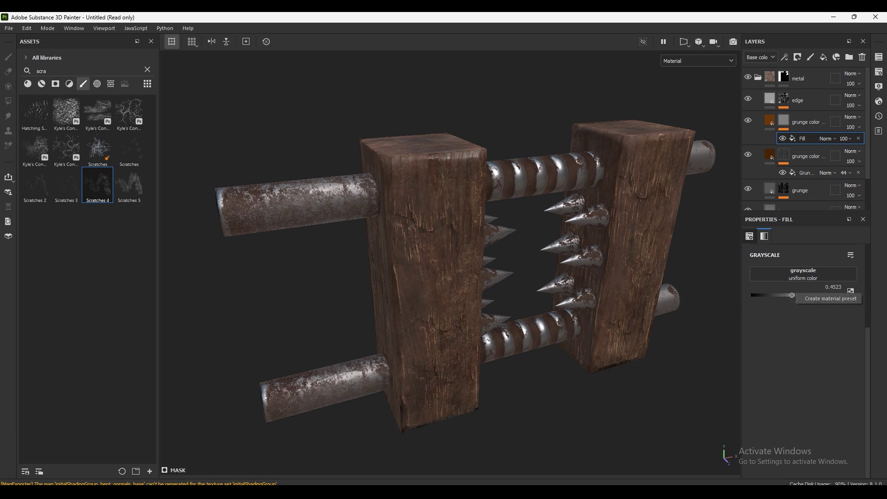
pyautogui.click(845, 139)
pyautogui.moveTo(879, 154); pyautogui.dragTo(869, 154)
pyautogui.moveTo(462, 259)
pyautogui.keyDown('alt'); pyautogui.mouseDown()
pyautogui.moveTo(531, 259)
pyautogui.moveTo(491, 203)
pyautogui.moveTo(485, 217)
pyautogui.mouseUp(); pyautogui.keyUp('alt')
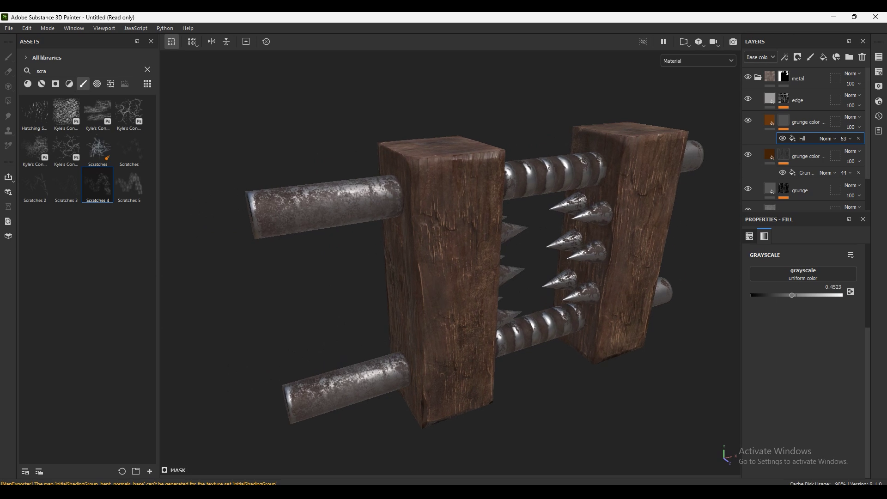
pyautogui.press('Delete')
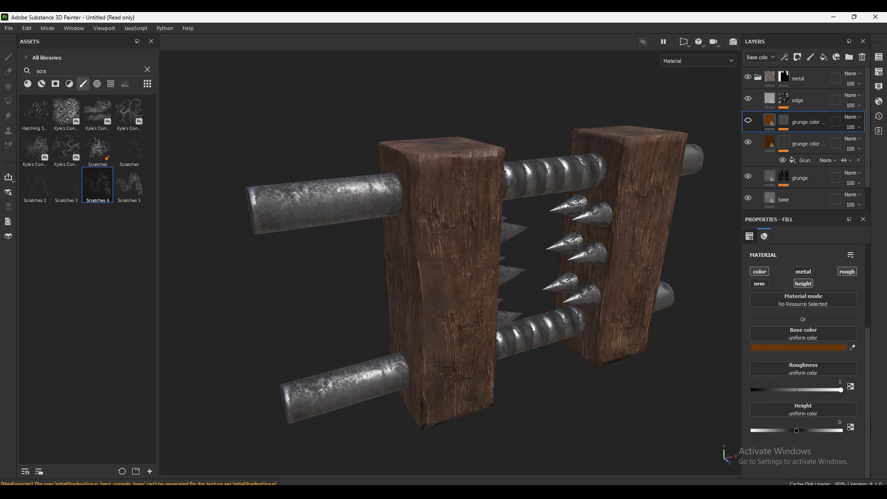
pyautogui.click(803, 100)
pyautogui.click(805, 117)
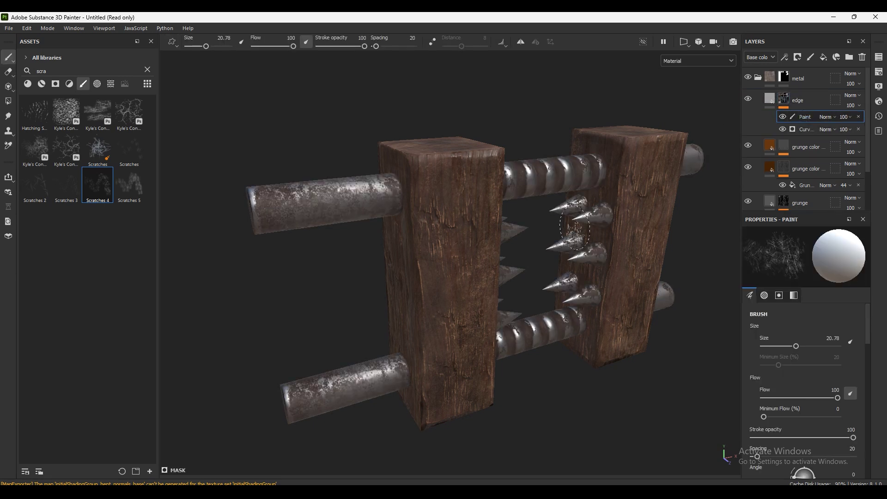
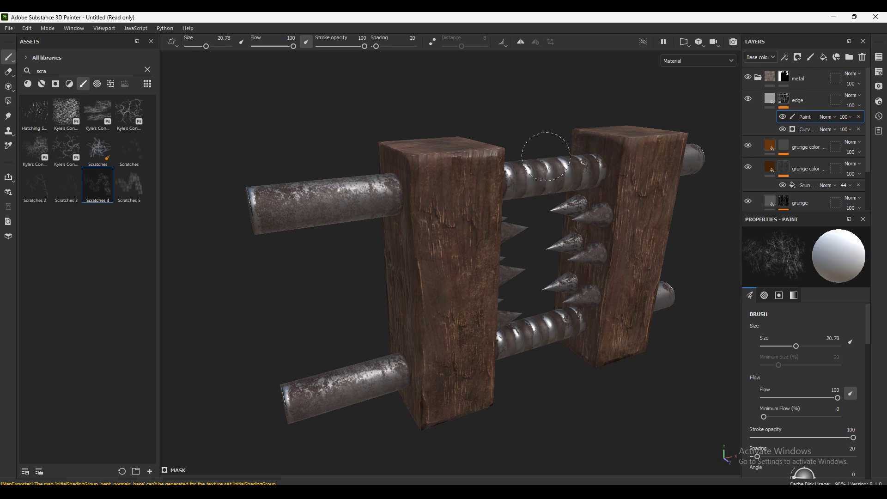
# Step: Orbit around the rack to inspect the spiked posts and rods from several angles
pyautogui.keyDown('alt'); pyautogui.moveTo(546, 156); pyautogui.dragTo(560, 149); pyautogui.keyUp('alt')
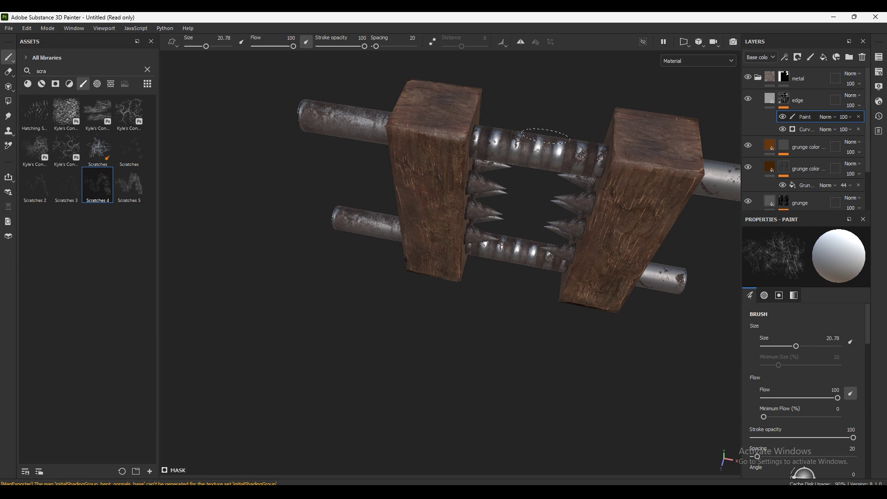
pyautogui.moveTo(563, 144)
pyautogui.keyDown('alt'); pyautogui.mouseDown()
pyautogui.moveTo(485, 157)
pyautogui.moveTo(461, 243)
pyautogui.moveTo(489, 196)
pyautogui.mouseUp(); pyautogui.keyUp('alt')
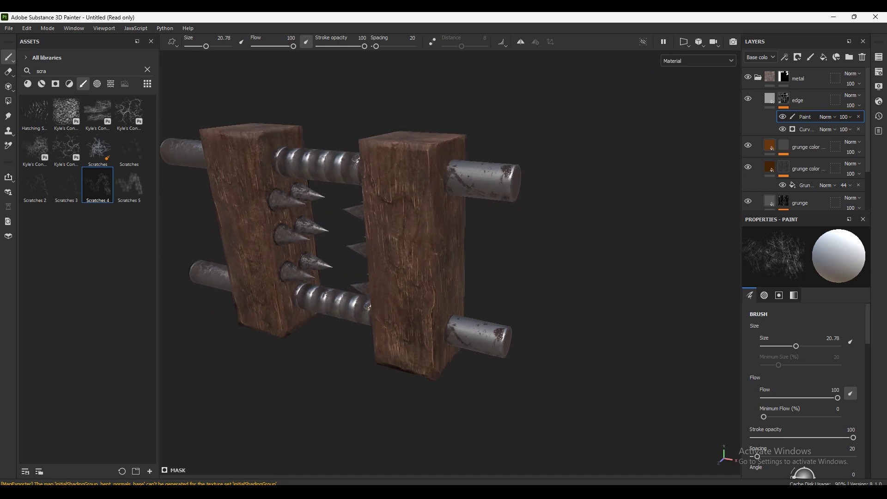
pyautogui.keyDown('alt'); pyautogui.moveTo(481, 185); pyautogui.dragTo(463, 188); pyautogui.keyUp('alt')
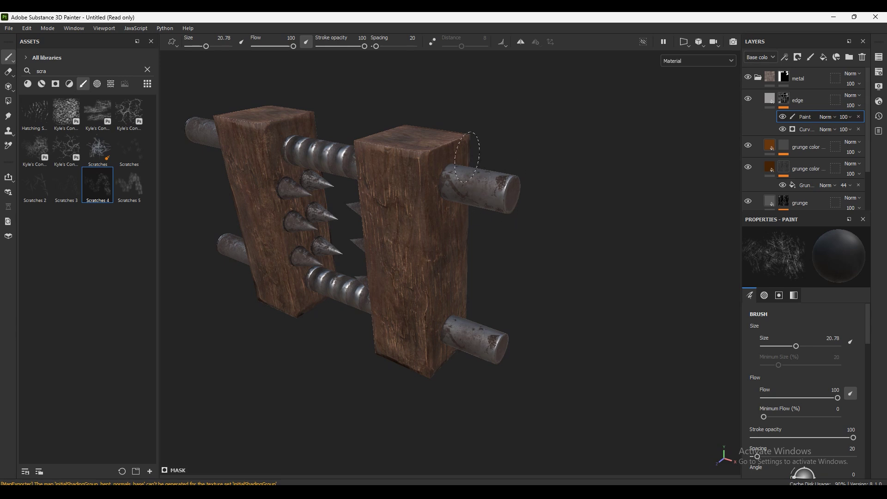
pyautogui.keyDown('alt'); pyautogui.moveTo(559, 178); pyautogui.dragTo(464, 207); pyautogui.keyUp('alt')
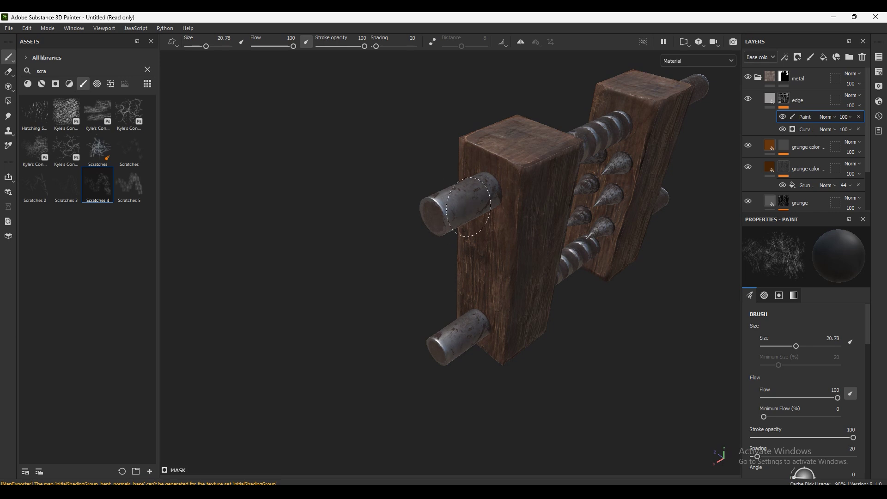
pyautogui.keyDown('alt'); pyautogui.moveTo(449, 222); pyautogui.dragTo(568, 154); pyautogui.keyUp('alt')
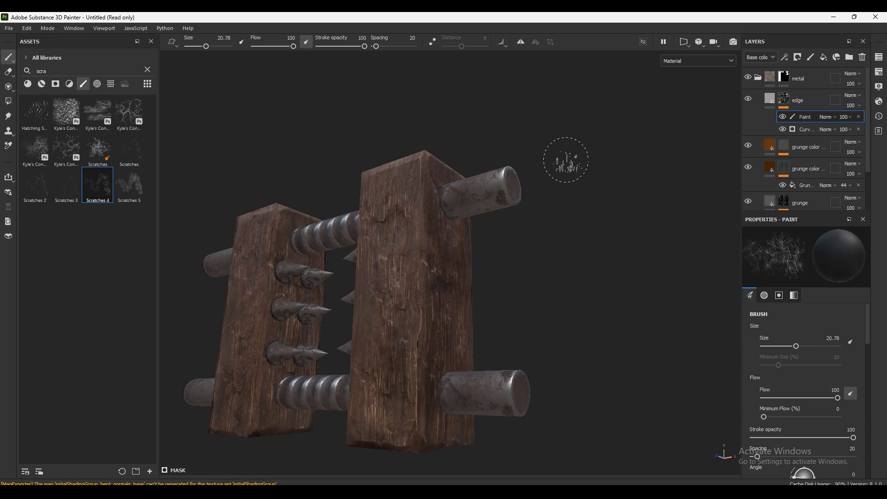
pyautogui.scroll(3, 479, 195)
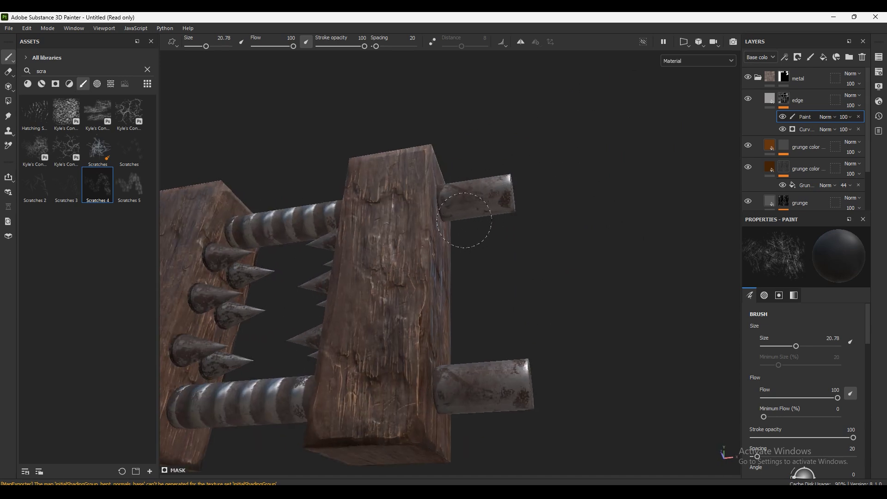
pyautogui.keyDown('alt'); pyautogui.moveTo(530, 232); pyautogui.dragTo(574, 208); pyautogui.keyUp('alt')
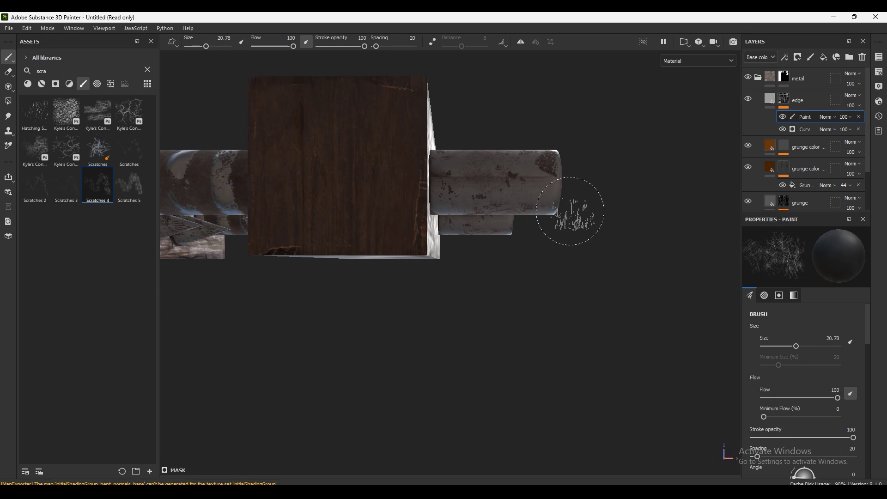
pyautogui.scroll(-5, 570, 210)
pyautogui.moveTo(569, 257)
pyautogui.keyDown('alt'); pyautogui.mouseDown()
pyautogui.moveTo(552, 277)
pyautogui.moveTo(528, 193)
pyautogui.moveTo(531, 238)
pyautogui.moveTo(568, 259)
pyautogui.moveTo(521, 198)
pyautogui.moveTo(525, 184)
pyautogui.mouseUp(); pyautogui.keyUp('alt')
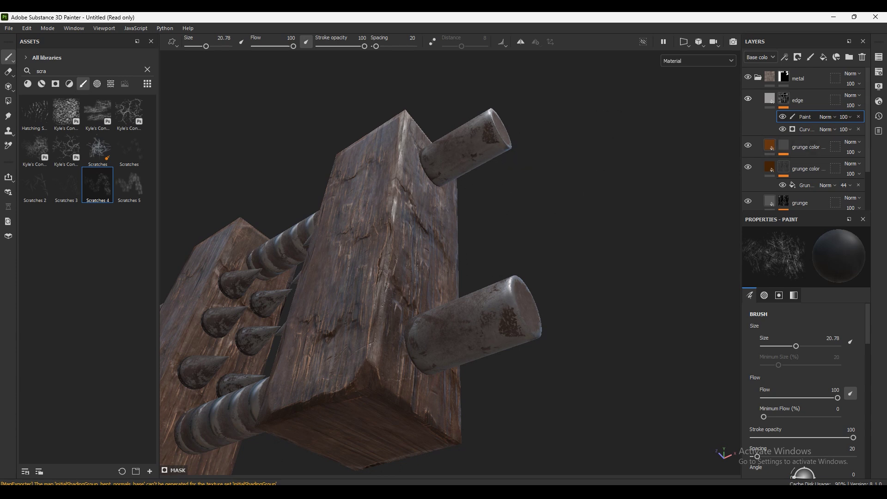
# Step: Toggle the edge wear off and on to compare the metal, then check the paint effect's opacity
pyautogui.click(747, 99)
pyautogui.click(747, 99)
pyautogui.scroll(-3, 804, 393)
pyautogui.scroll(-3, 804, 392)
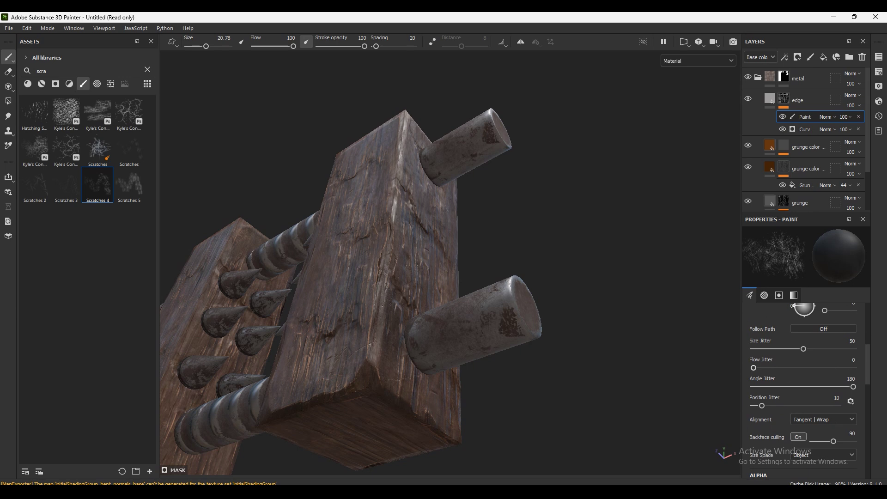
pyautogui.scroll(-2, 804, 392)
pyautogui.scroll(-2, 804, 393)
pyautogui.scroll(-1, 803, 392)
pyautogui.scroll(1, 804, 392)
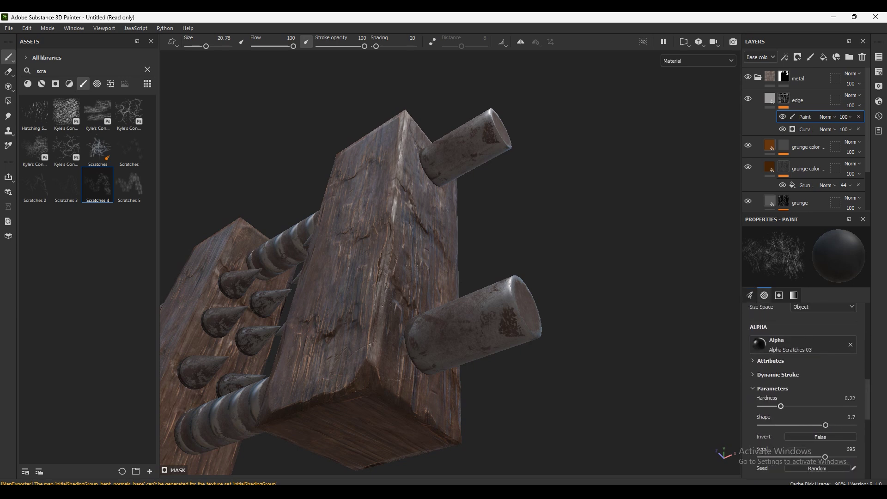
pyautogui.click(844, 117)
pyautogui.moveTo(879, 133); pyautogui.dragTo(880, 133)
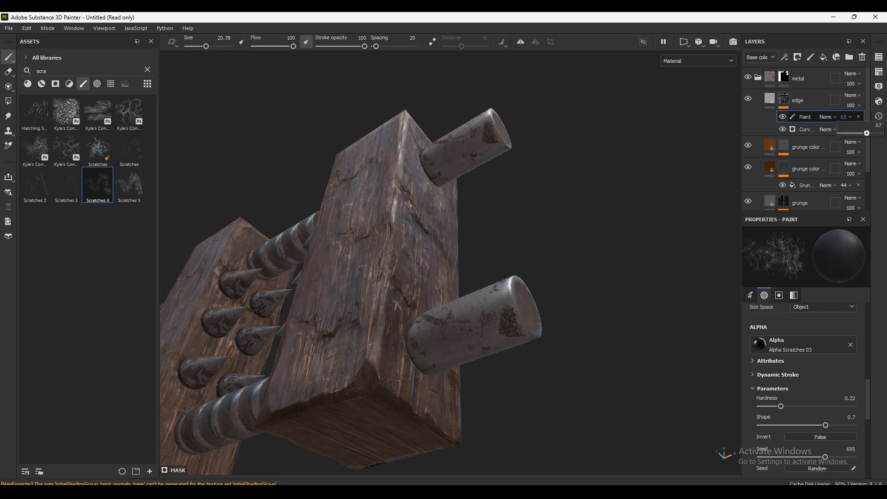
# Step: Frame the model and paint scratch marks onto the right wooden post
pyautogui.press('f')
pyautogui.keyDown('alt'); pyautogui.moveTo(724, 142); pyautogui.dragTo(590, 192); pyautogui.keyUp('alt')
pyautogui.scroll(2, 586, 230)
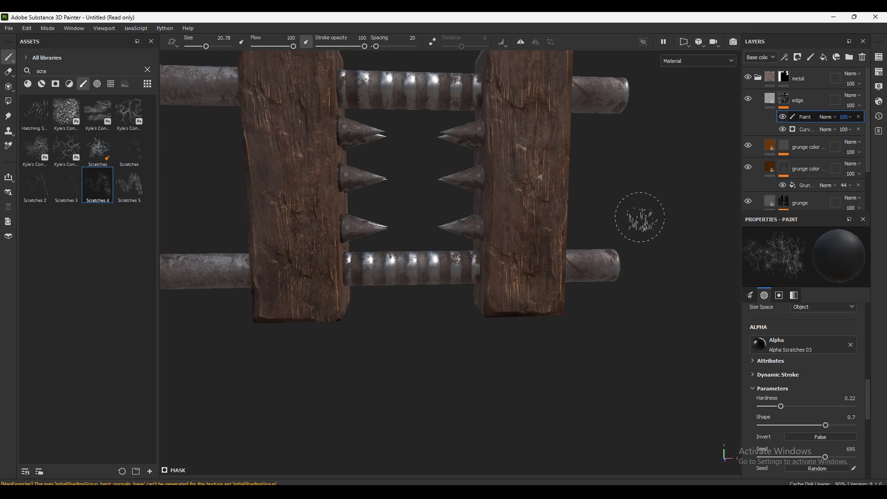
pyautogui.moveTo(567, 214)
pyautogui.keyDown('alt'); pyautogui.mouseDown()
pyautogui.moveTo(575, 239)
pyautogui.moveTo(550, 206)
pyautogui.moveTo(609, 229)
pyautogui.mouseUp(); pyautogui.keyUp('alt')
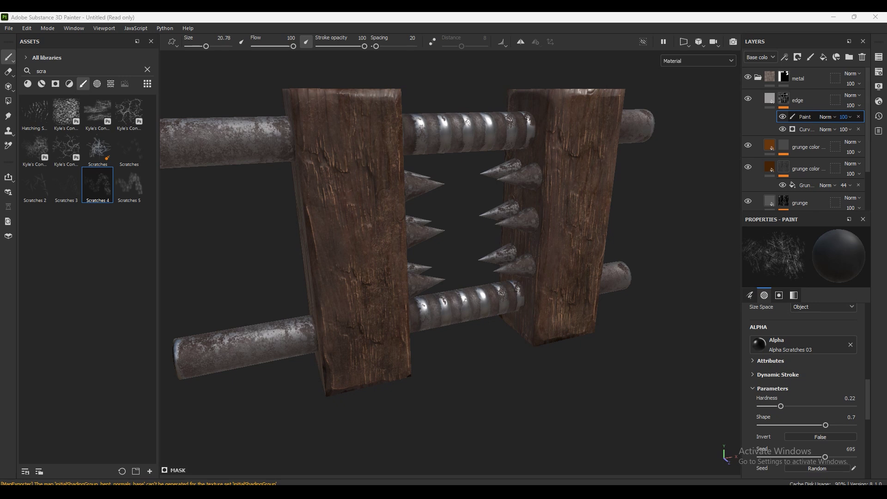
pyautogui.click(558, 219)
pyautogui.moveTo(601, 221)
pyautogui.keyDown('alt'); pyautogui.mouseDown()
pyautogui.moveTo(556, 247)
pyautogui.moveTo(673, 185)
pyautogui.mouseUp(); pyautogui.keyUp('alt')
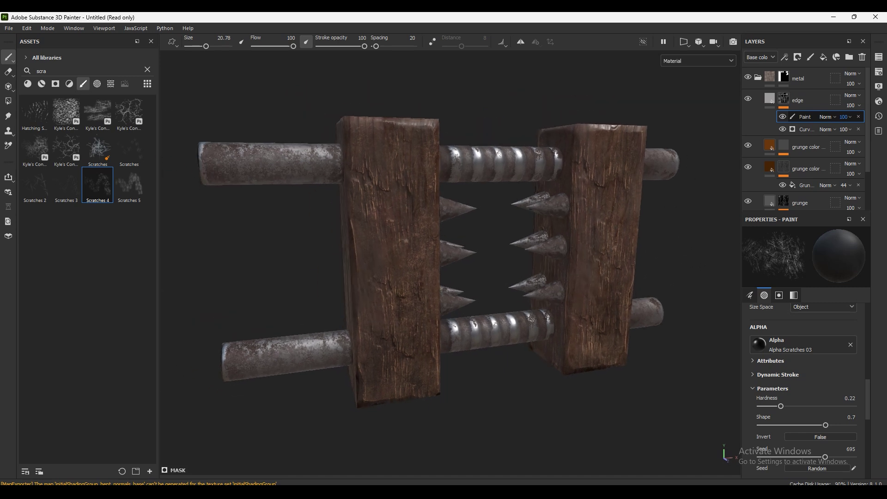
# Step: Lower the Curvature effect's opacity in the edge mask to 71
pyautogui.click(841, 129)
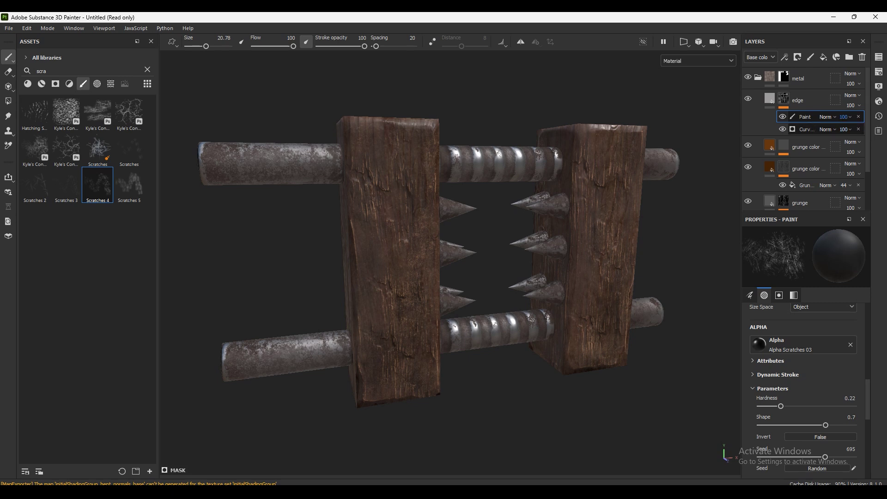
pyautogui.click(843, 129)
pyautogui.moveTo(872, 146); pyautogui.dragTo(869, 146)
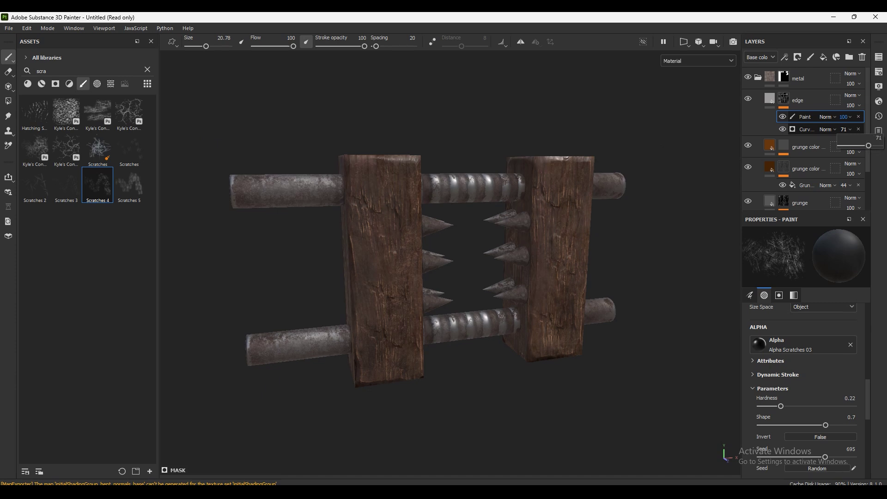
pyautogui.keyDown('alt'); pyautogui.moveTo(529, 194); pyautogui.dragTo(540, 183); pyautogui.keyUp('alt')
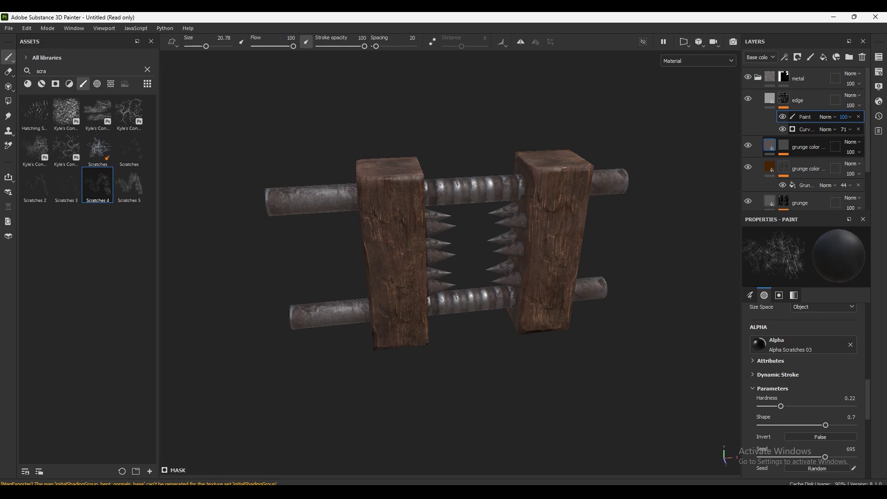
# Step: Fade the top grunge color layer's Fill effect opacity to 15
pyautogui.click(804, 150)
pyautogui.click(784, 146)
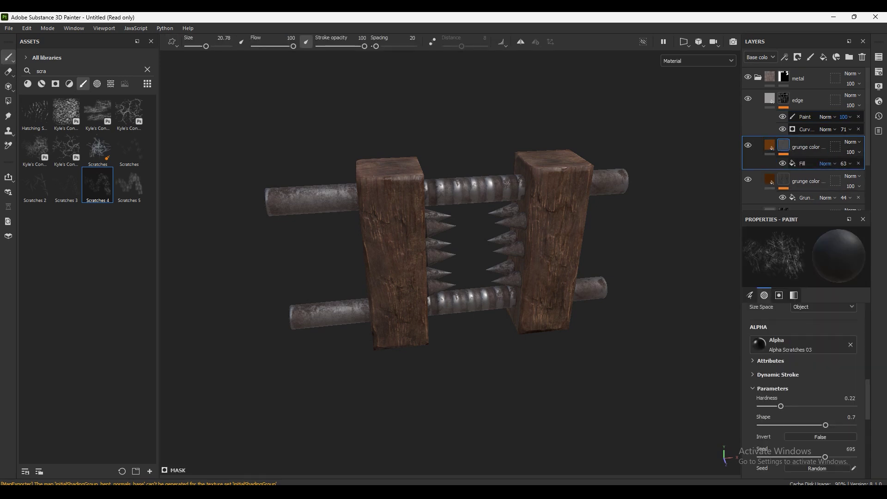
pyautogui.click(846, 163)
pyautogui.moveTo(860, 180); pyautogui.dragTo(862, 180)
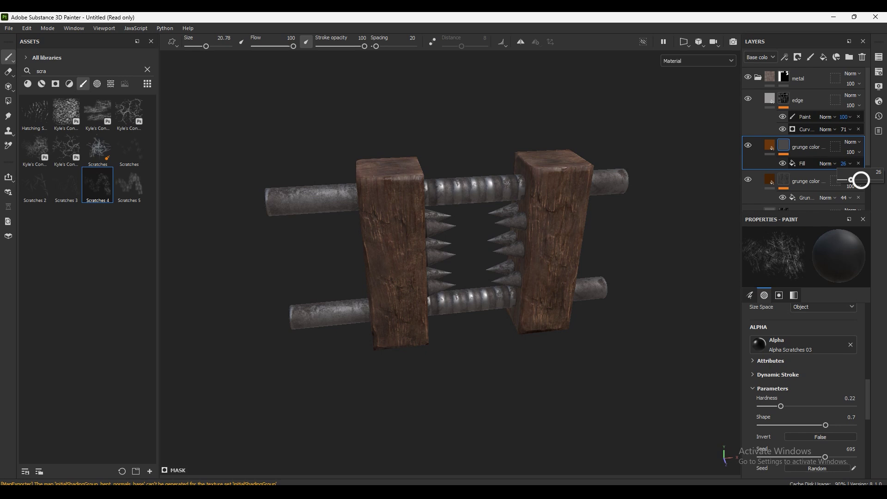
pyautogui.moveTo(861, 179); pyautogui.dragTo(858, 180)
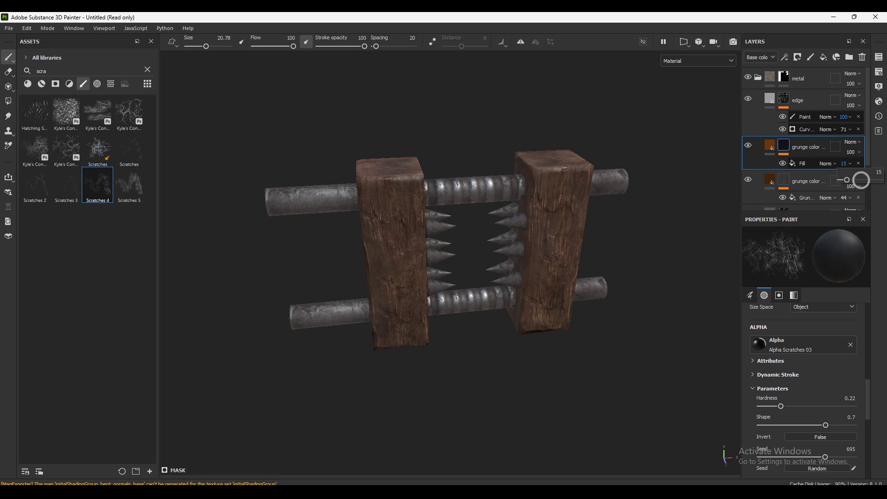
pyautogui.moveTo(600, 277)
pyautogui.keyDown('alt'); pyautogui.mouseDown()
pyautogui.moveTo(508, 277)
pyautogui.moveTo(521, 232)
pyautogui.moveTo(540, 212)
pyautogui.moveTo(551, 226)
pyautogui.moveTo(562, 222)
pyautogui.mouseUp(); pyautogui.keyUp('alt')
# Step: Raise the edge layer's roughness to about 0.39
pyautogui.click(770, 99)
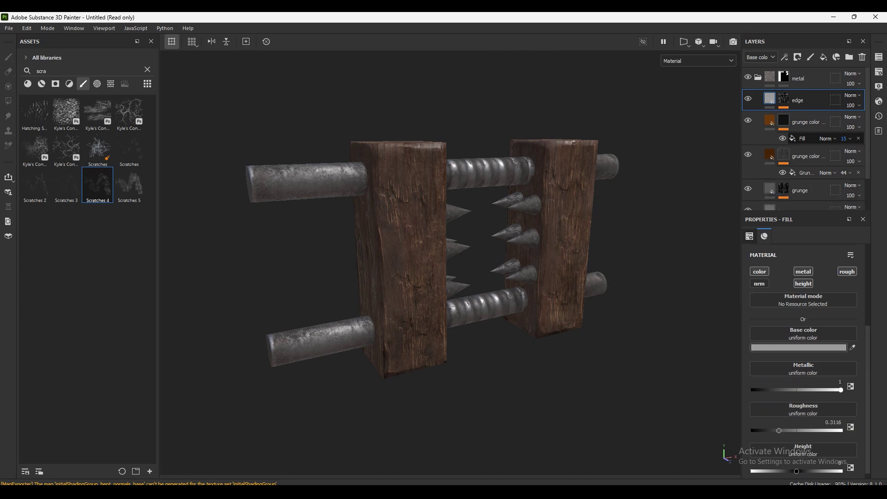
pyautogui.moveTo(781, 430)
pyautogui.mouseDown()
pyautogui.moveTo(834, 431)
pyautogui.moveTo(790, 430)
pyautogui.mouseUp()
pyautogui.click(785, 100)
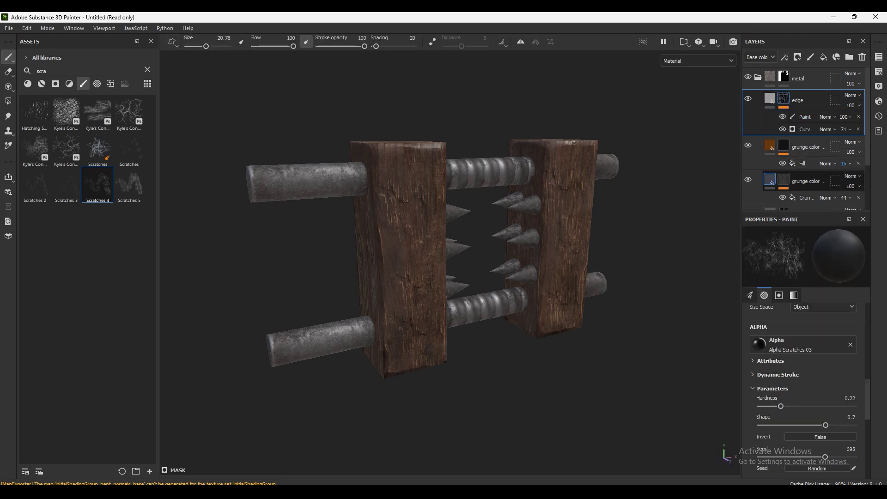
# Step: Increase the lower grunge color layer's Grunge fill contrast to 0.51
pyautogui.click(758, 181)
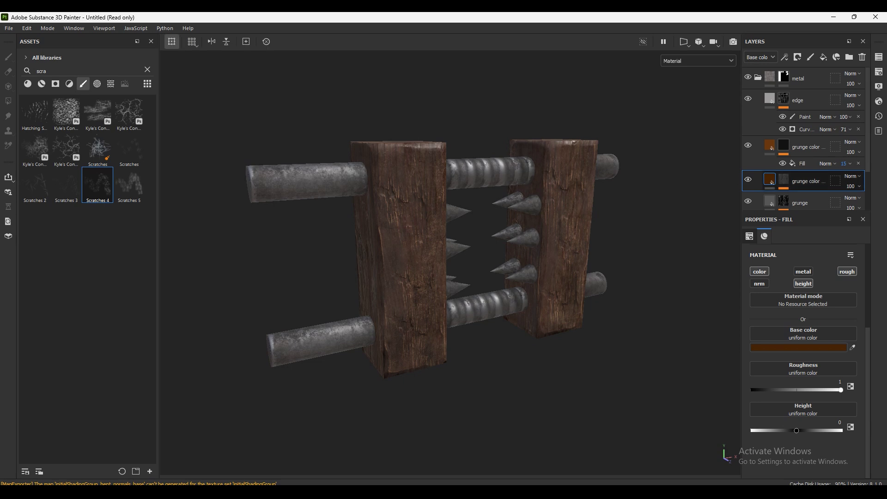
pyautogui.click(784, 181)
pyautogui.click(806, 197)
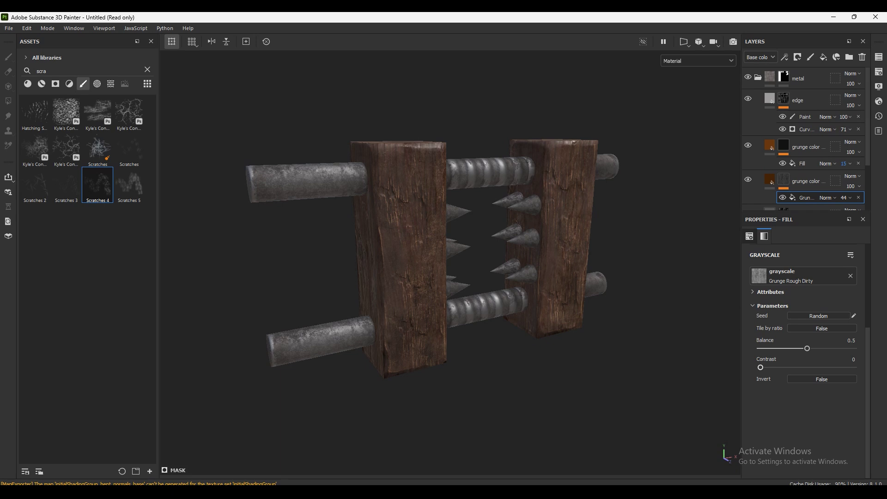
pyautogui.moveTo(781, 368); pyautogui.dragTo(808, 367)
pyautogui.keyDown('alt'); pyautogui.moveTo(443, 258); pyautogui.dragTo(476, 259); pyautogui.keyUp('alt')
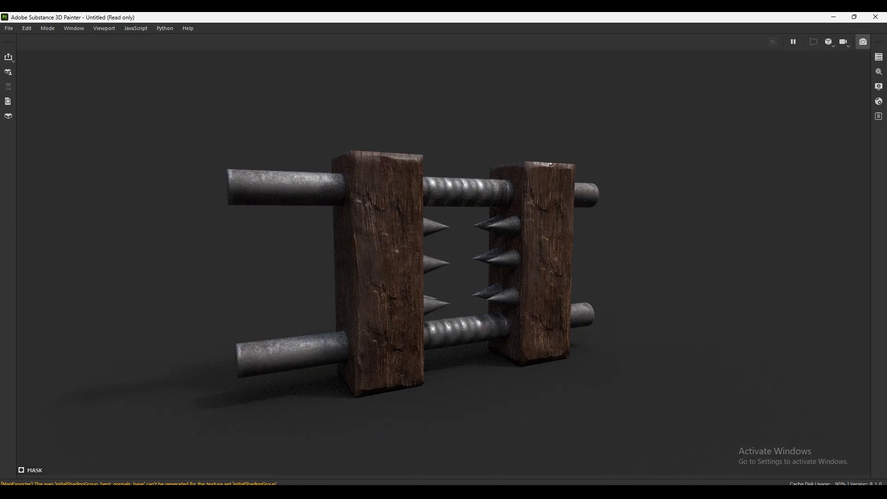
pyautogui.moveTo(618, 216)
pyautogui.keyDown('alt'); pyautogui.mouseDown()
pyautogui.moveTo(586, 242)
pyautogui.moveTo(619, 227)
pyautogui.mouseUp(); pyautogui.keyUp('alt')
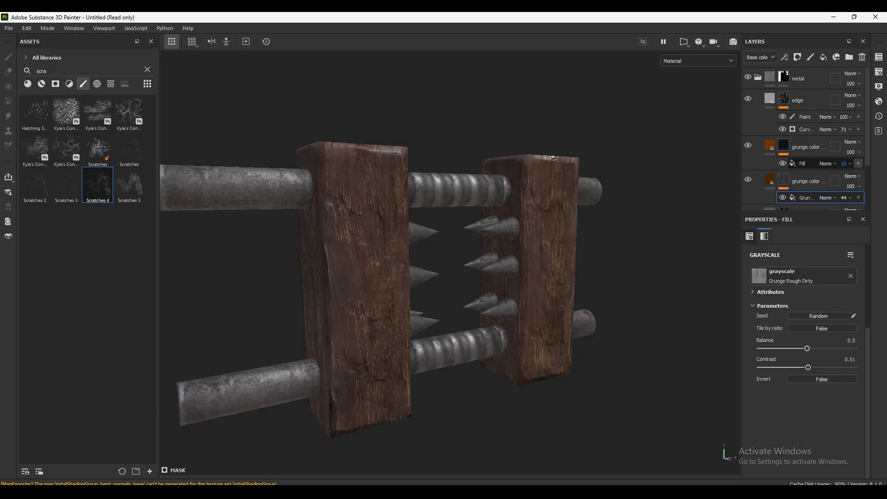
pyautogui.click(795, 173)
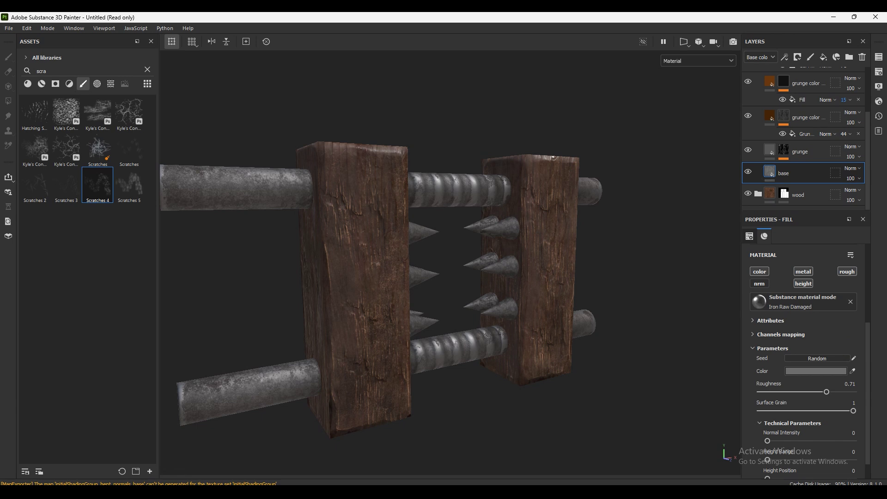
pyautogui.click(807, 372)
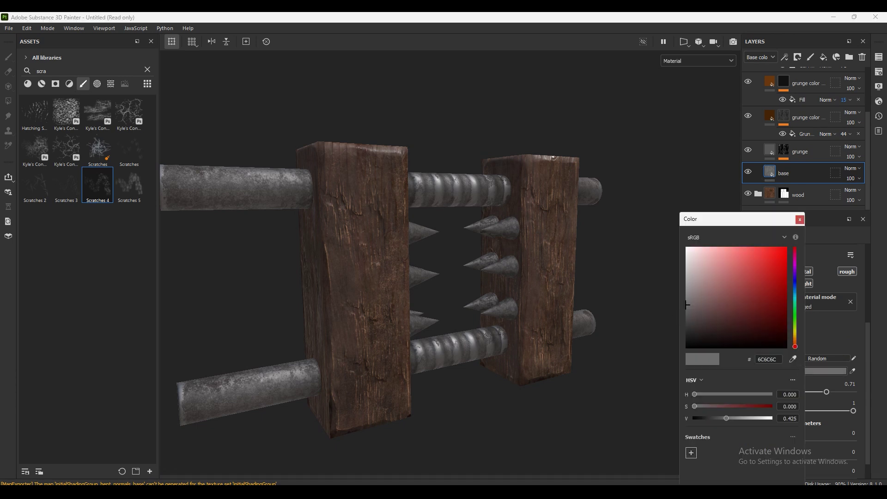
pyautogui.moveTo(688, 305); pyautogui.dragTo(687, 321)
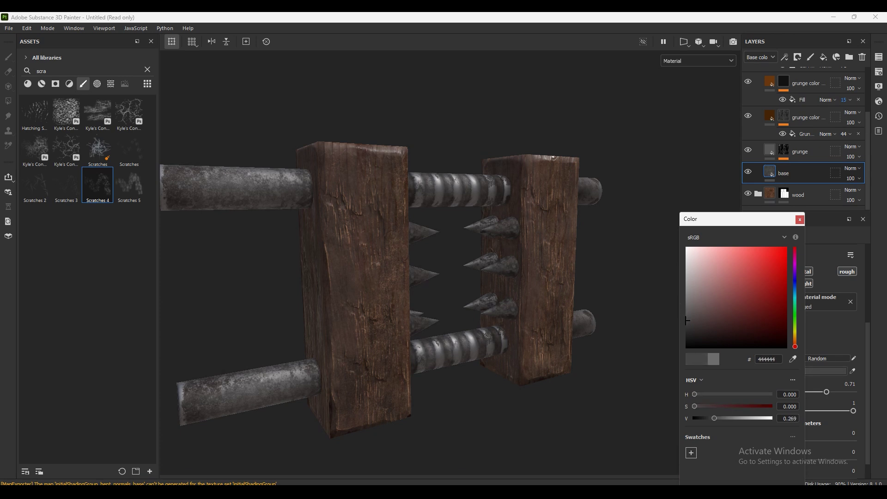
pyautogui.click(800, 219)
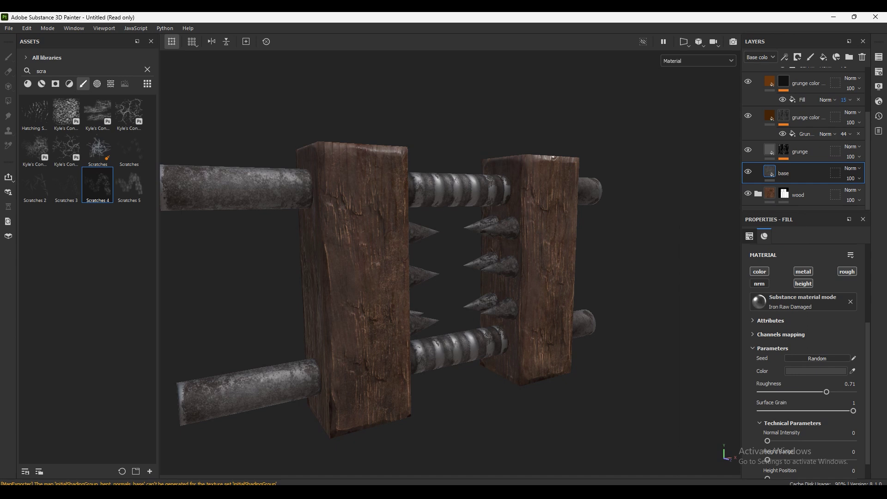
pyautogui.scroll(-2, 475, 171)
pyautogui.scroll(-2, 475, 171)
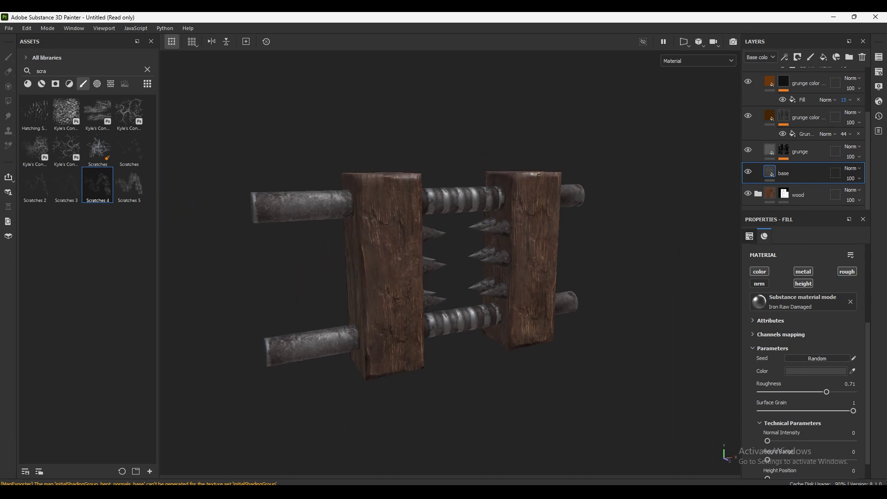
pyautogui.keyDown('alt'); pyautogui.moveTo(439, 164); pyautogui.dragTo(467, 164); pyautogui.keyUp('alt')
pyautogui.scroll(2, 467, 165)
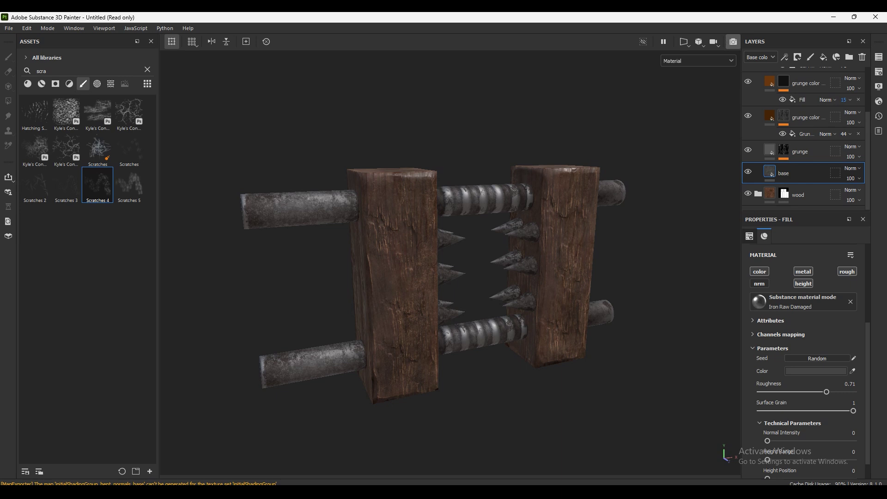
pyautogui.click(733, 41)
pyautogui.press('f')
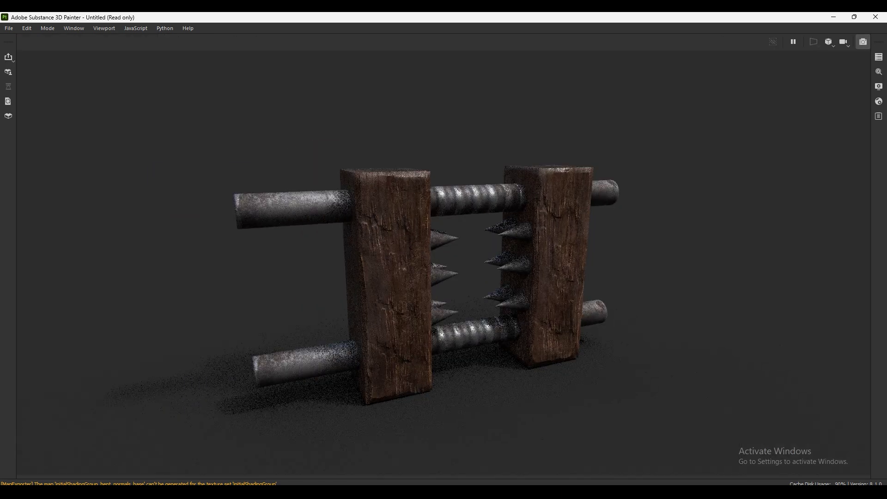
pyautogui.moveTo(471, 155)
pyautogui.keyDown('alt'); pyautogui.mouseDown()
pyautogui.moveTo(491, 152)
pyautogui.moveTo(479, 146)
pyautogui.mouseUp(); pyautogui.keyUp('alt')
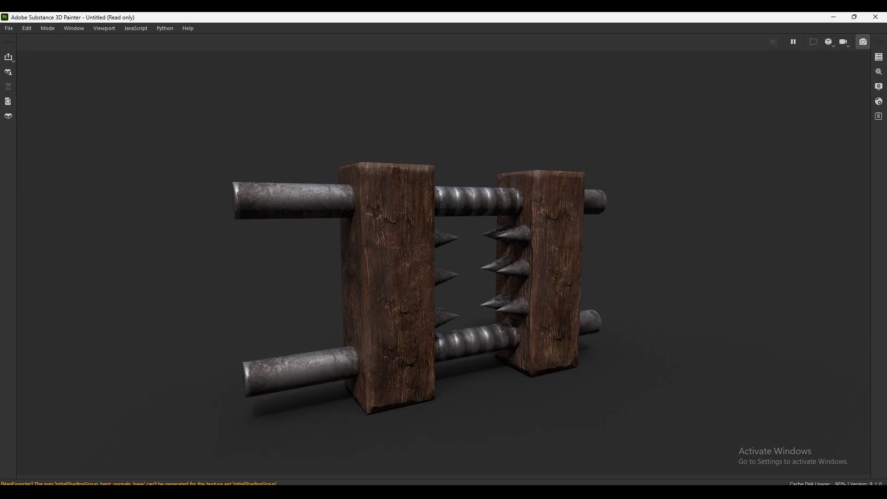
pyautogui.keyDown('alt'); pyautogui.moveTo(481, 147); pyautogui.dragTo(383, 147); pyautogui.keyUp('alt')
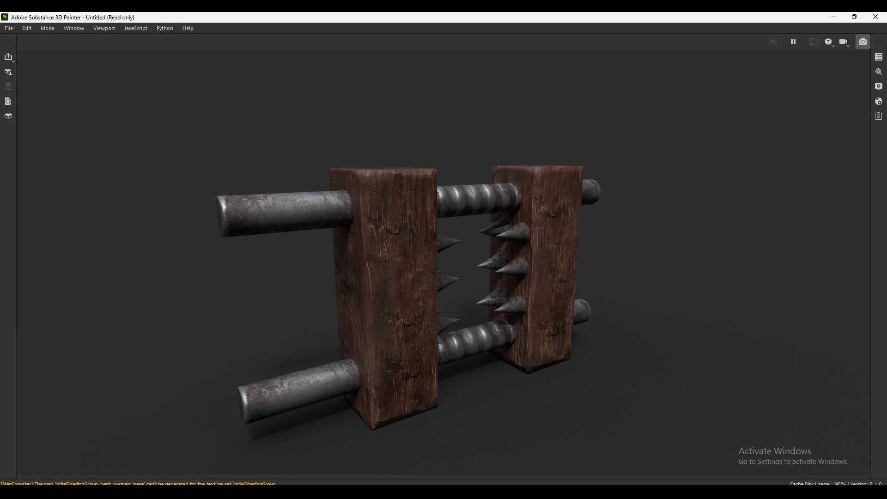
pyautogui.press('Tab')
pyautogui.keyDown('alt'); pyautogui.moveTo(508, 135); pyautogui.dragTo(457, 135); pyautogui.keyUp('alt')
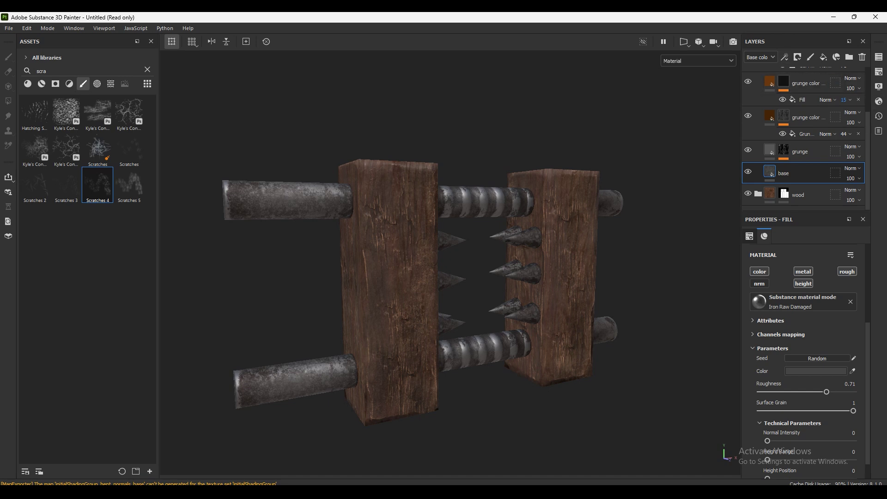
pyautogui.scroll(3, 806, 138)
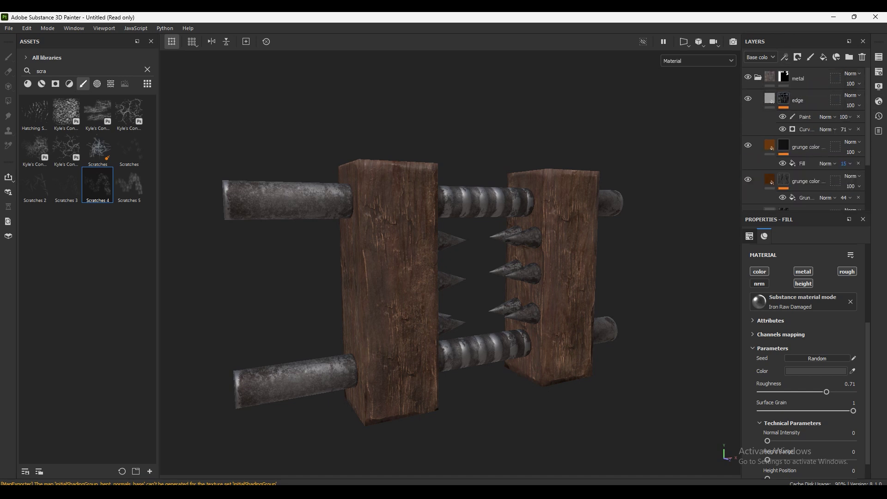
# Step: Add a new fill layer with a black mask above the edge layer, named blood
pyautogui.click(805, 117)
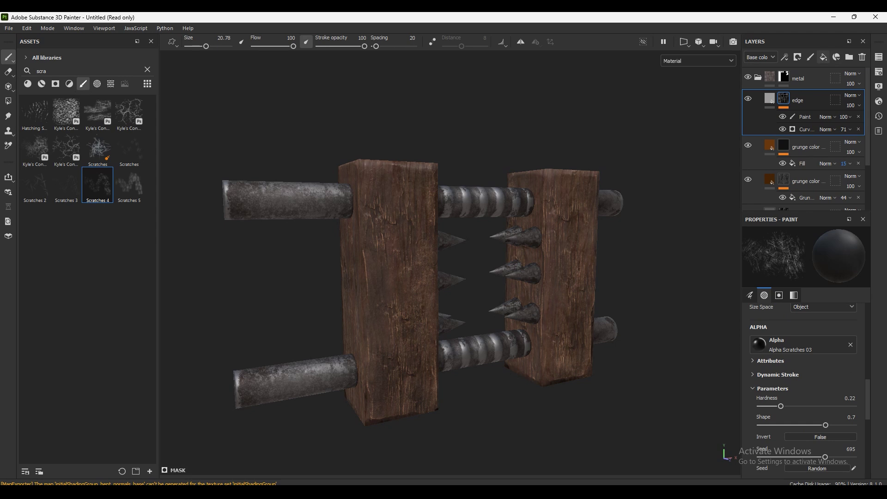
pyautogui.click(823, 57)
pyautogui.rightClick(748, 93)
pyautogui.click(785, 109)
pyautogui.doubleClick(808, 100)
pyautogui.write('b')
pyautogui.press('Return')
# Step: Set the blood layer's base colour to dark red 740404
pyautogui.keyDown('alt'); pyautogui.moveTo(561, 160); pyautogui.dragTo(582, 160); pyautogui.keyUp('alt')
pyautogui.scroll(2, 495, 218)
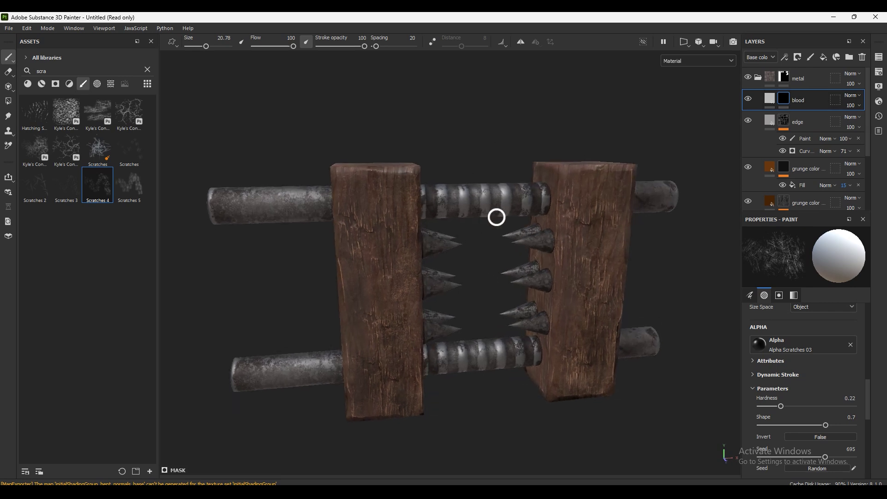
pyautogui.click(769, 99)
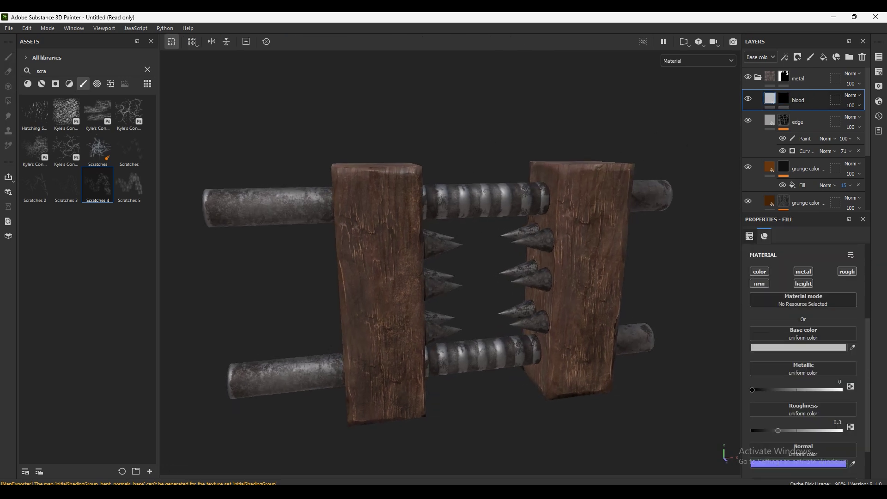
pyautogui.click(798, 348)
pyautogui.moveTo(687, 273); pyautogui.dragTo(785, 285)
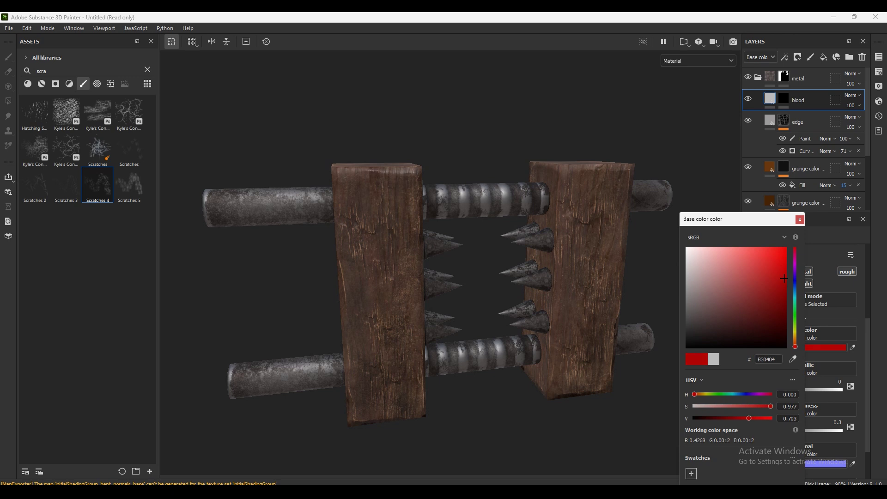
pyautogui.click(783, 301)
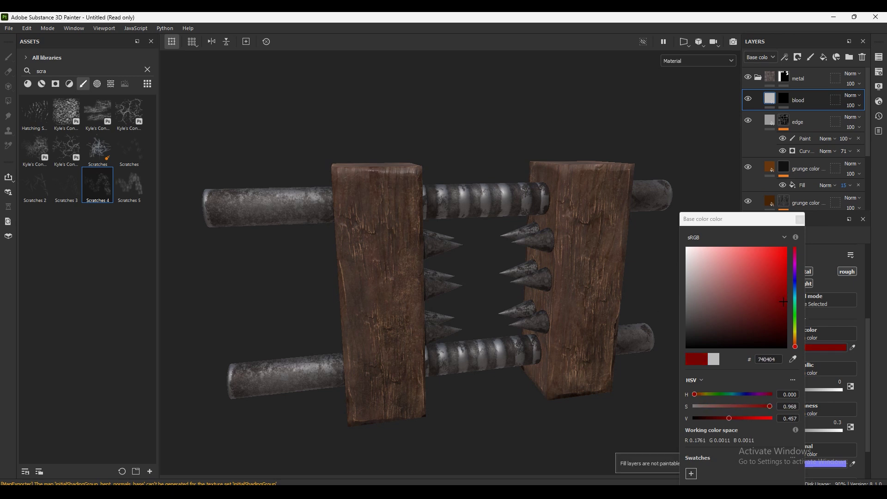
pyautogui.press('1')
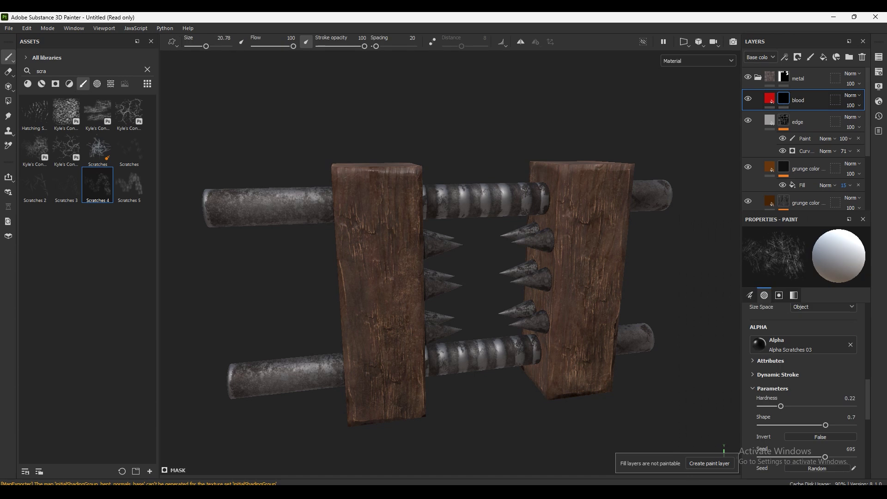
# Step: Add a paint effect to the blood layer's mask
pyautogui.click(784, 57)
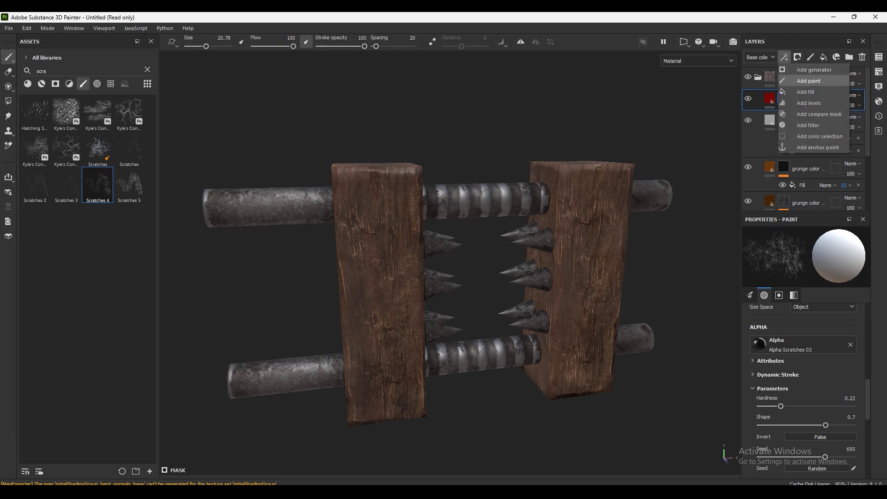
pyautogui.click(808, 81)
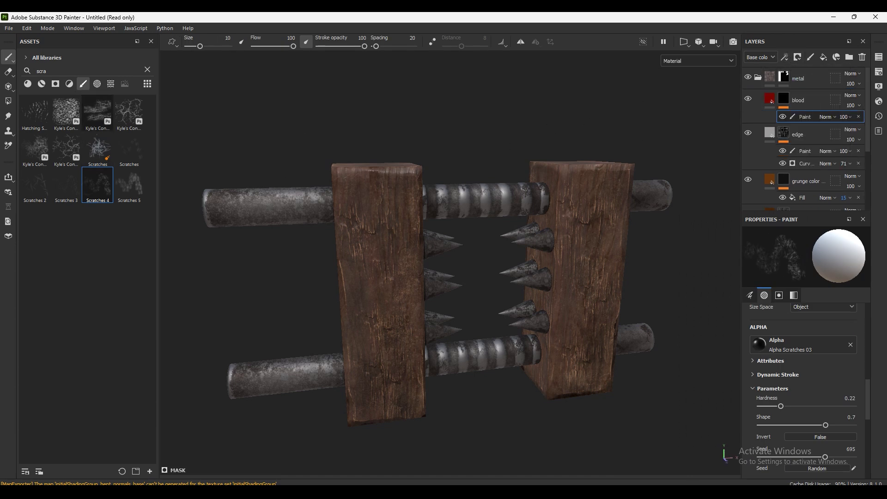
pyautogui.click(147, 70)
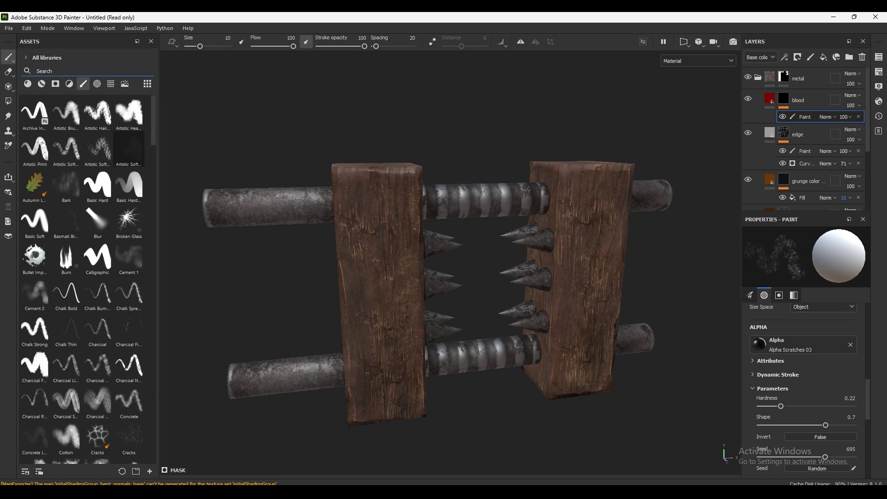
# Step: Try the Dirt 1 brush for a blood stroke on the upper rod, then undo it
pyautogui.scroll(-5, 84, 277)
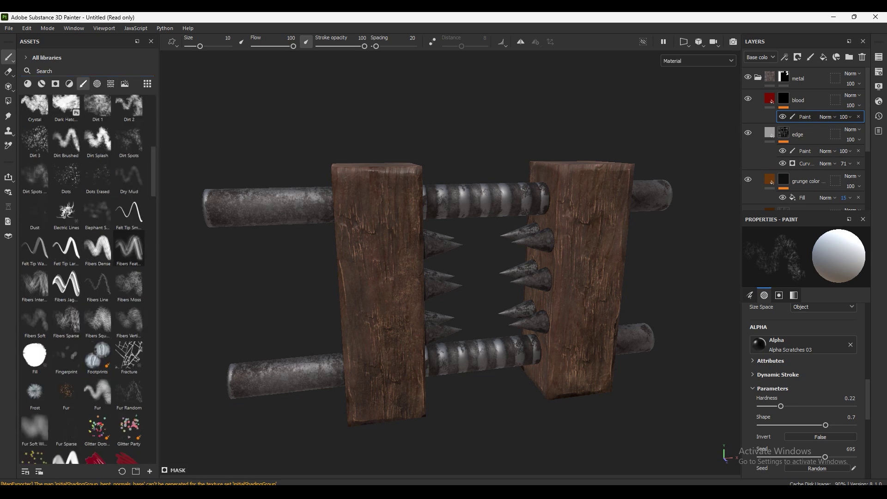
pyautogui.scroll(-2, 83, 277)
pyautogui.scroll(-3, 84, 277)
pyautogui.scroll(-4, 83, 277)
pyautogui.scroll(4, 83, 277)
pyautogui.scroll(10, 83, 278)
pyautogui.scroll(-2, 83, 278)
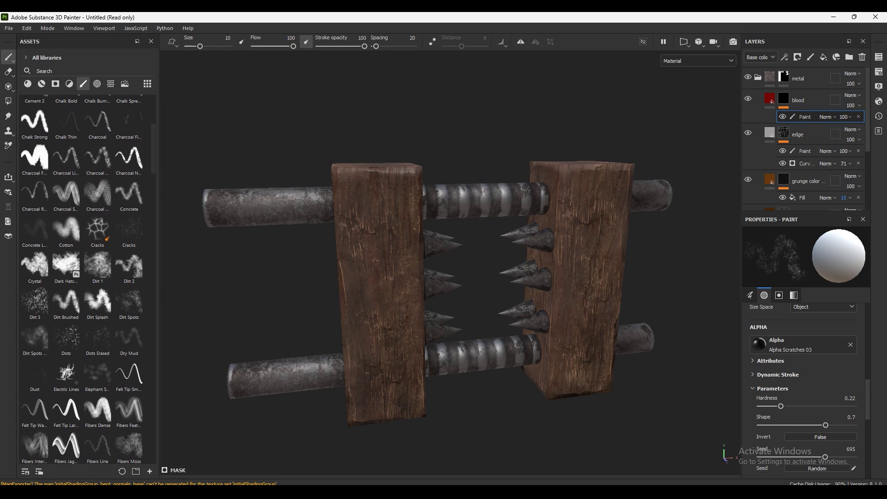
pyautogui.scroll(-2, 83, 277)
pyautogui.click(97, 276)
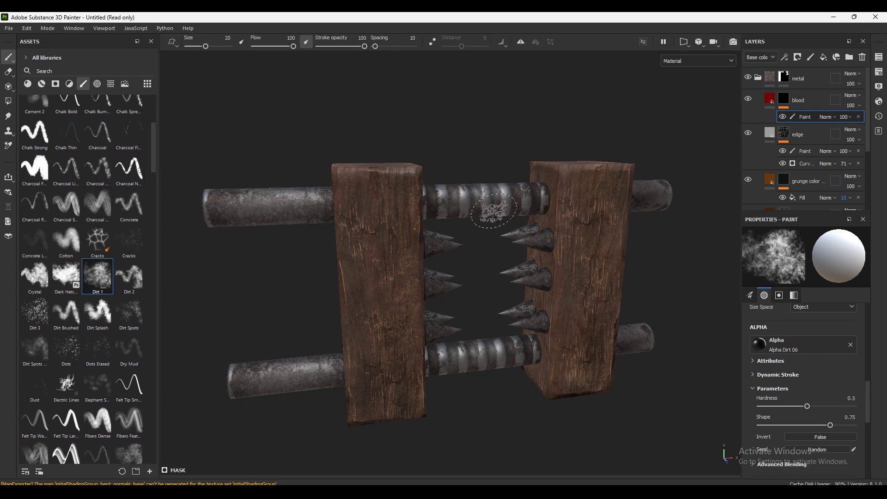
pyautogui.moveTo(448, 204); pyautogui.dragTo(508, 203)
pyautogui.hotkey('ctrl', 'z')
pyautogui.hotkey('ctrl', 'z')
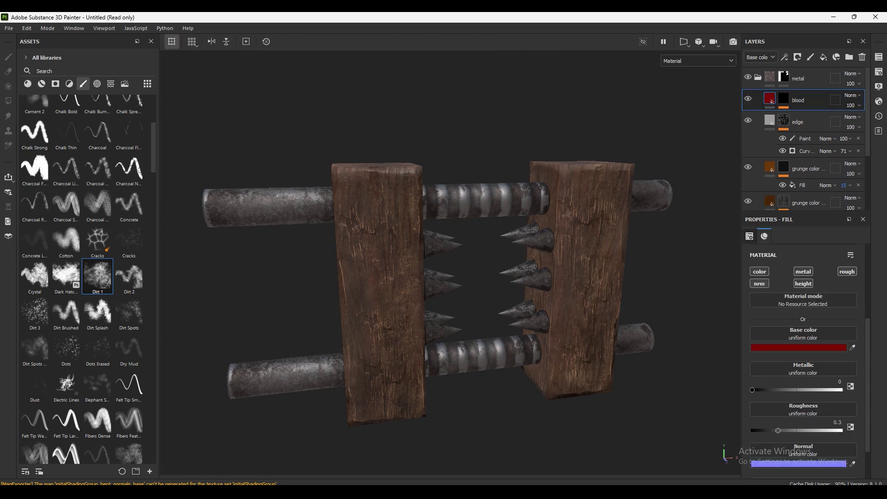
# Step: Raise the blood layer's roughness to about 0.7
pyautogui.moveTo(777, 430); pyautogui.dragTo(816, 430)
pyautogui.click(798, 348)
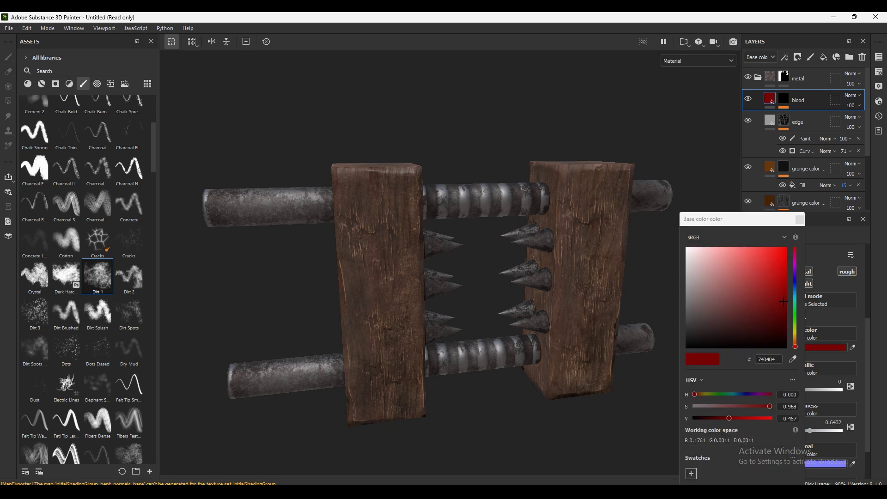
pyautogui.rightClick(783, 98)
pyautogui.click(806, 106)
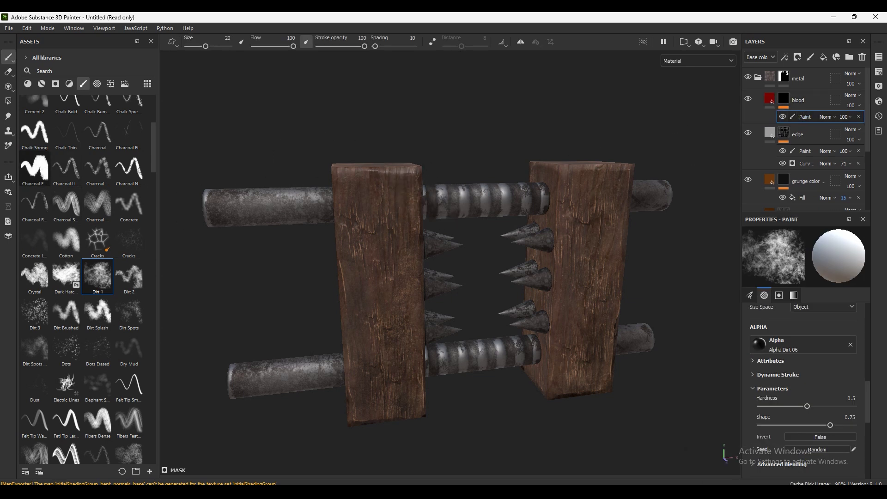
# Step: With a charcoal brush, paint blood on the right spike tips and upper and lower striped rods
pyautogui.click(35, 169)
pyautogui.click(524, 239)
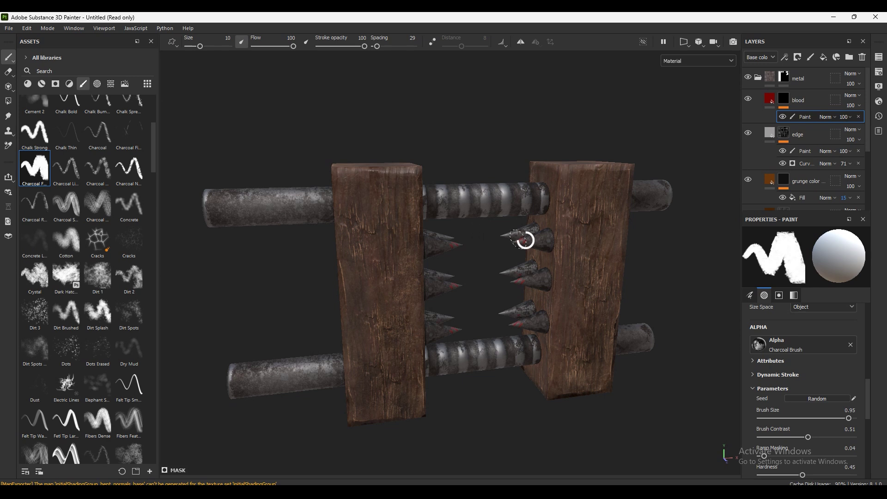
pyautogui.click(517, 275)
pyautogui.moveTo(505, 274); pyautogui.dragTo(526, 267)
pyautogui.moveTo(494, 198); pyautogui.dragTo(447, 215)
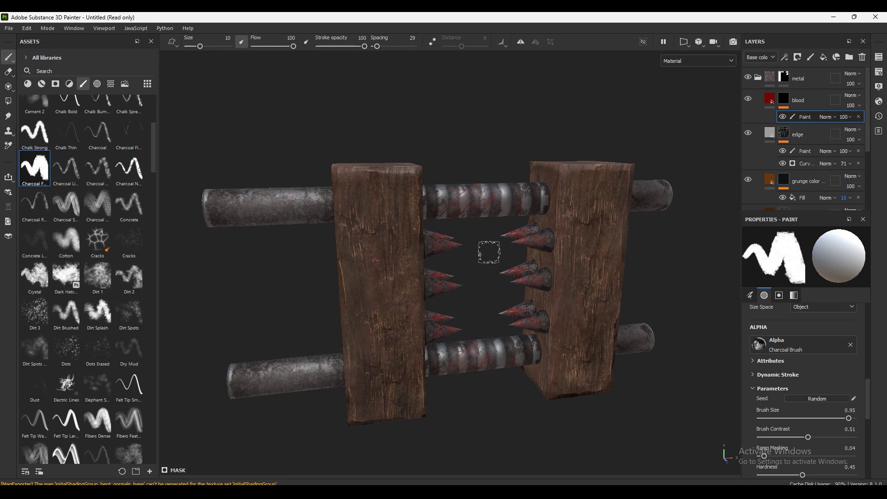
pyautogui.keyDown('alt'); pyautogui.moveTo(483, 251); pyautogui.dragTo(434, 250); pyautogui.keyUp('alt')
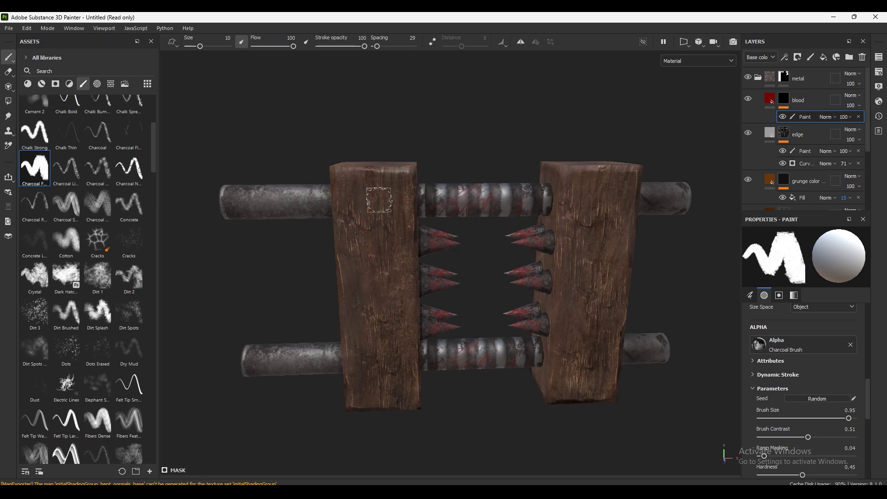
pyautogui.moveTo(499, 207); pyautogui.dragTo(510, 213)
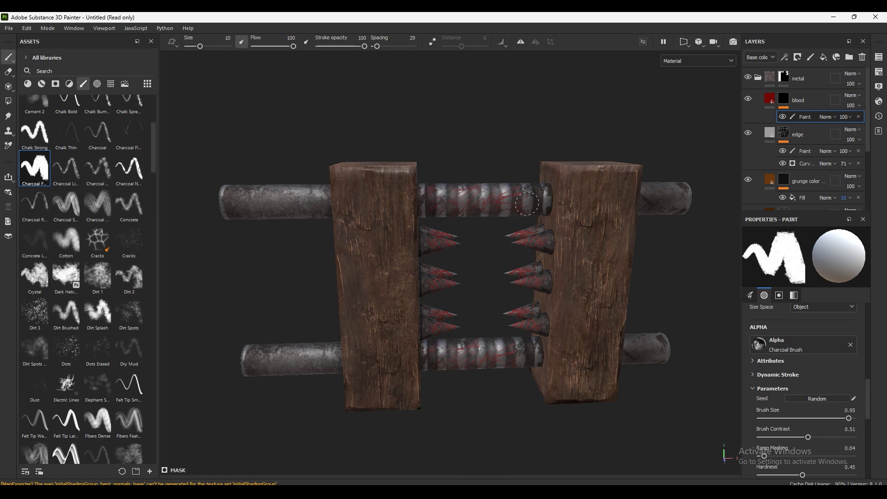
pyautogui.moveTo(448, 345); pyautogui.dragTo(514, 359)
# Step: Darken the blood layer's base colour to 5A0303
pyautogui.click(804, 100)
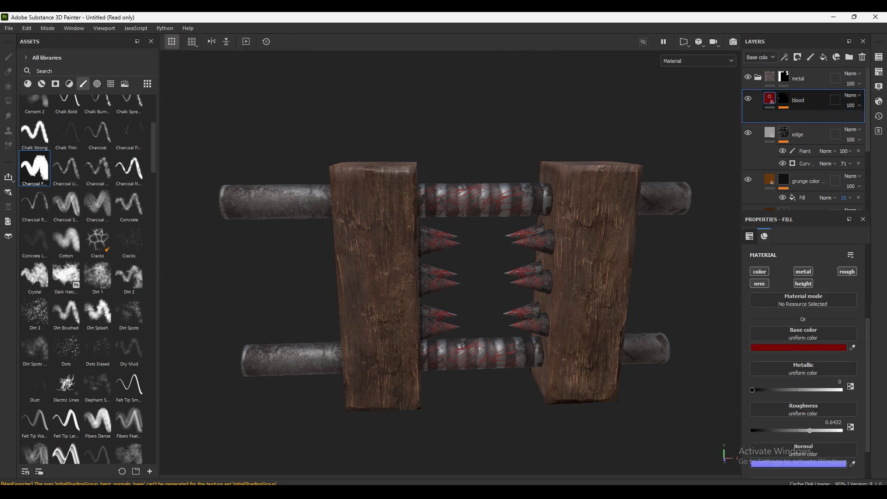
pyautogui.click(796, 348)
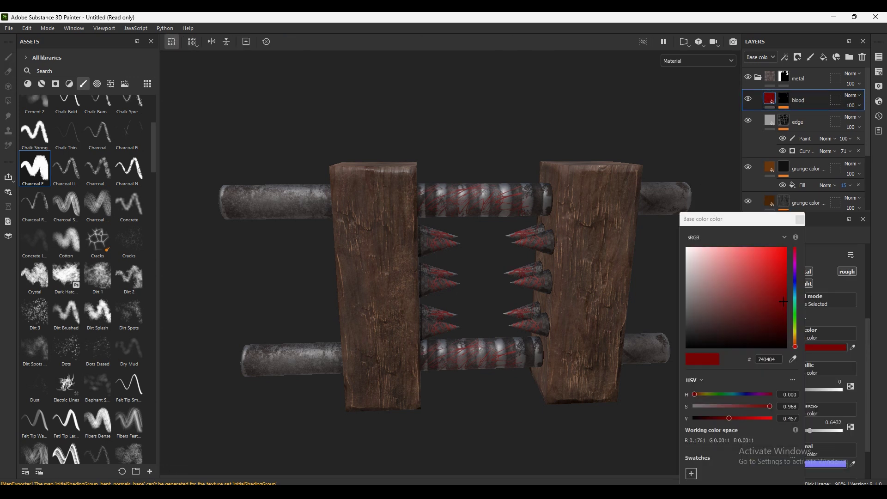
pyautogui.moveTo(729, 418); pyautogui.dragTo(724, 418)
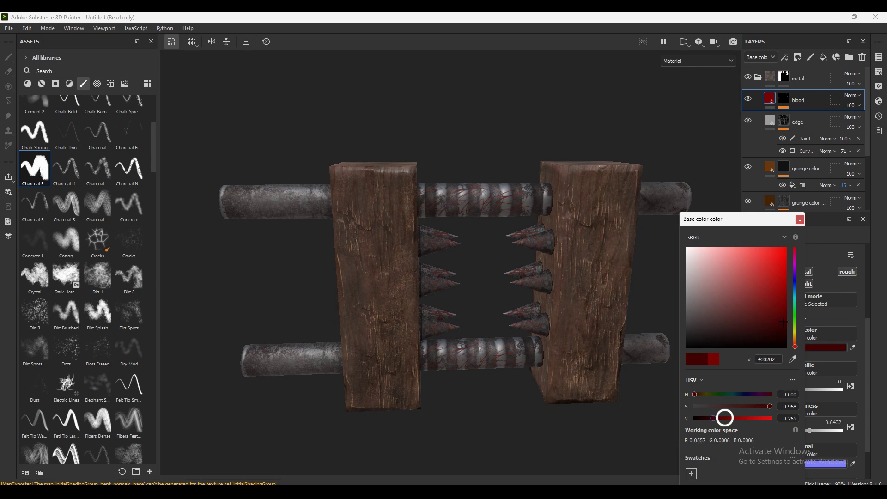
pyautogui.moveTo(725, 417); pyautogui.dragTo(725, 418)
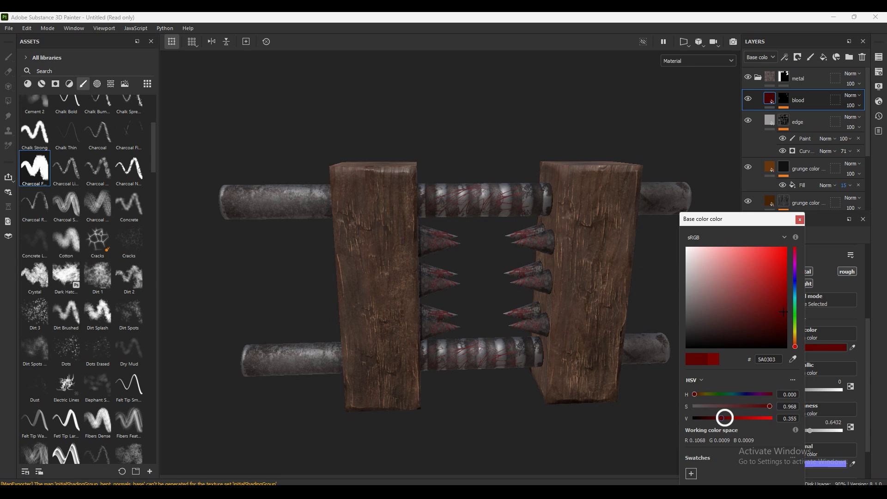
pyautogui.moveTo(724, 418); pyautogui.dragTo(721, 418)
# Step: Orbit to a new angle and toggle the rendered preview on and back off
pyautogui.keyDown('alt'); pyautogui.moveTo(590, 425); pyautogui.dragTo(485, 413); pyautogui.keyUp('alt')
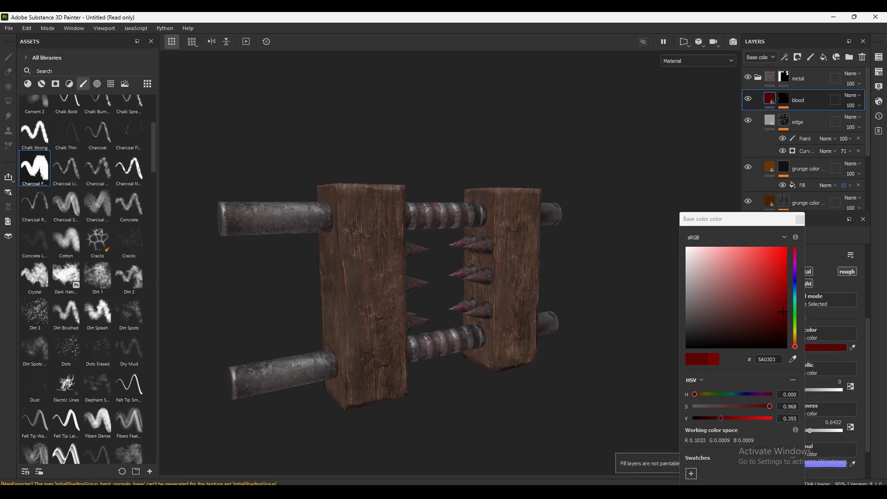
pyautogui.click(733, 41)
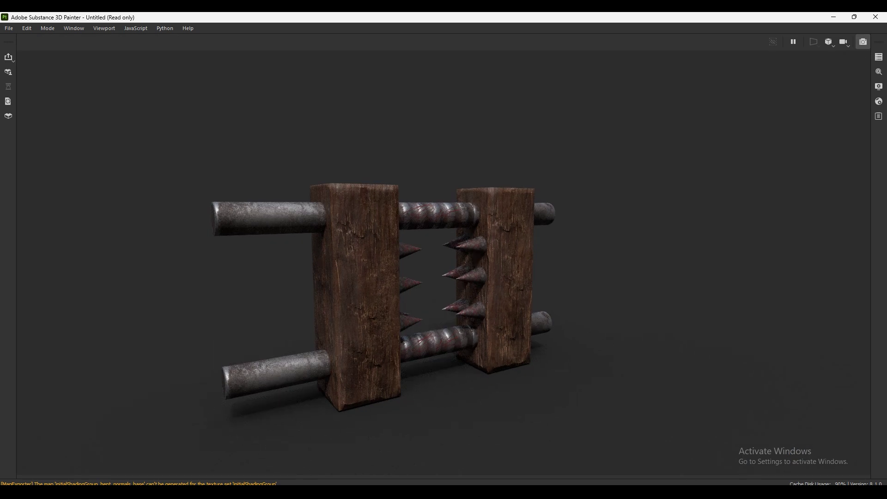
pyautogui.click(863, 42)
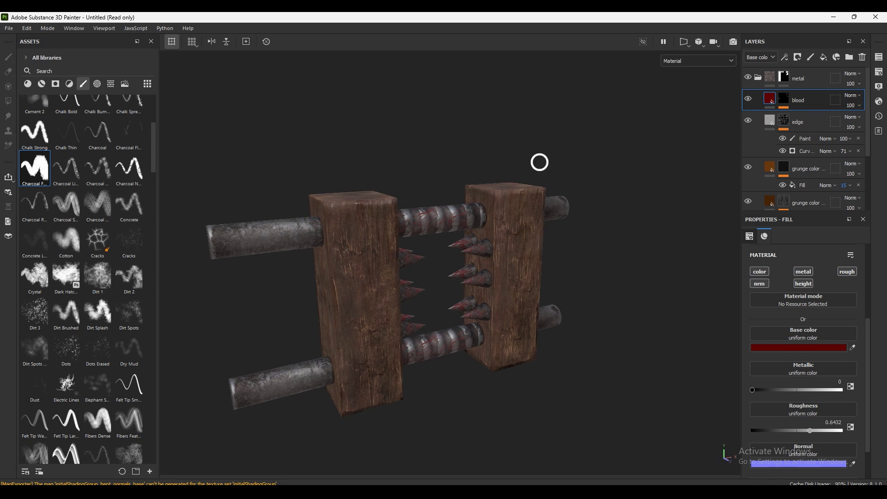
# Step: Add a new top fill layer with a black mask, named dust
pyautogui.keyDown('alt'); pyautogui.moveTo(481, 148); pyautogui.dragTo(503, 149); pyautogui.keyUp('alt')
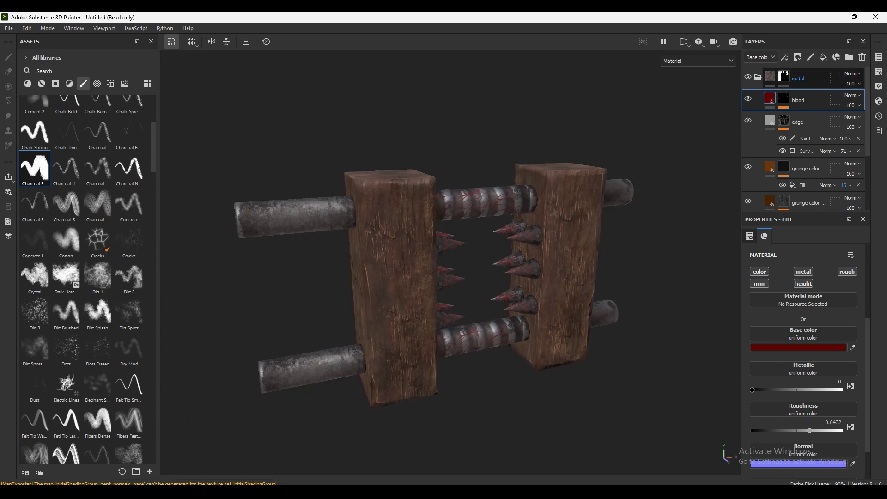
pyautogui.click(784, 77)
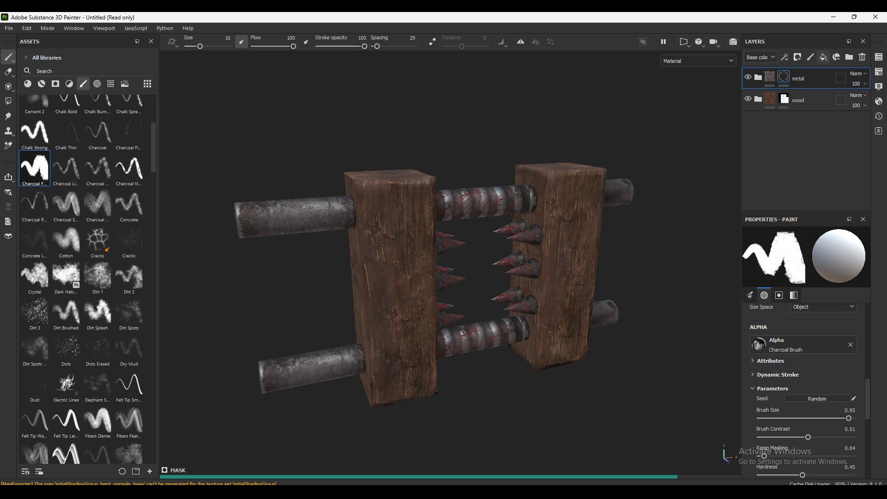
pyautogui.click(823, 57)
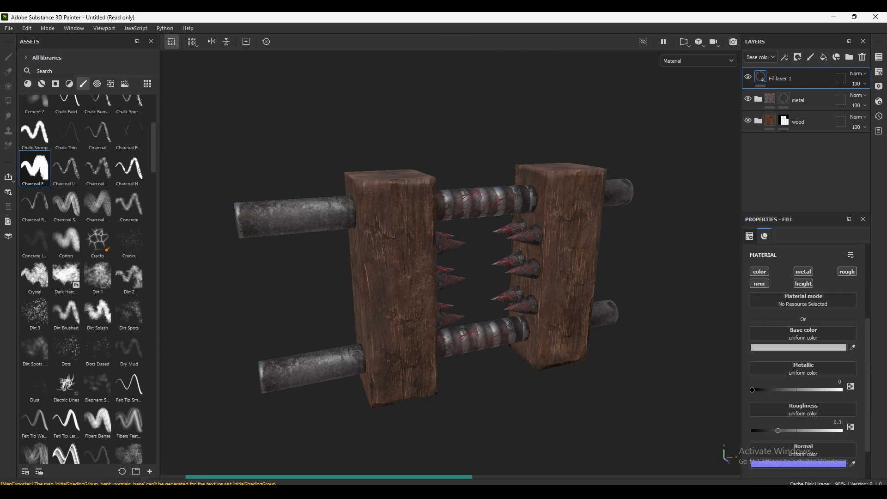
pyautogui.rightClick(767, 78)
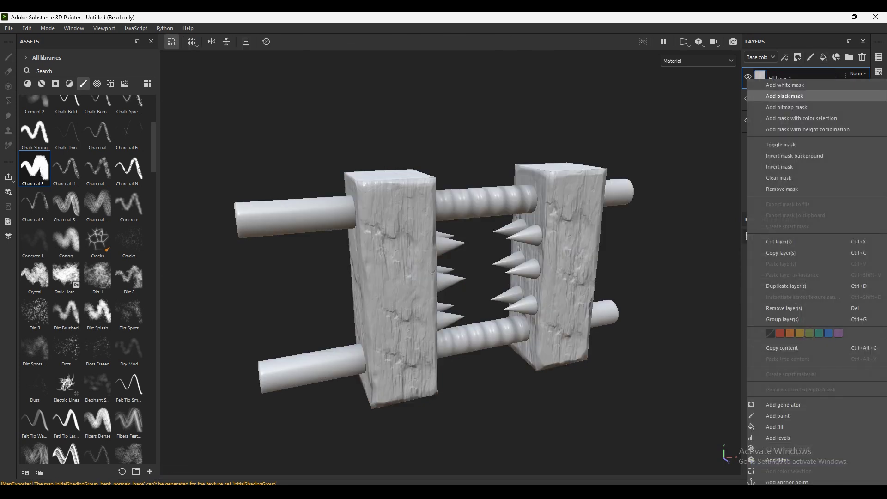
pyautogui.click(785, 96)
pyautogui.write('dust')
pyautogui.press('Return')
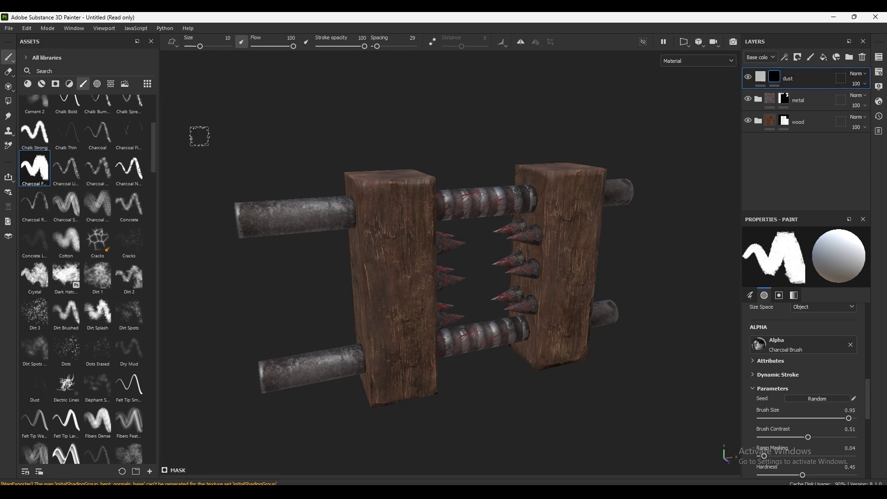
# Step: Search 'dust' in the library and apply the Dust Occlusion smart mask to the dust layer
pyautogui.click(41, 83)
pyautogui.click(86, 71)
pyautogui.write('dust')
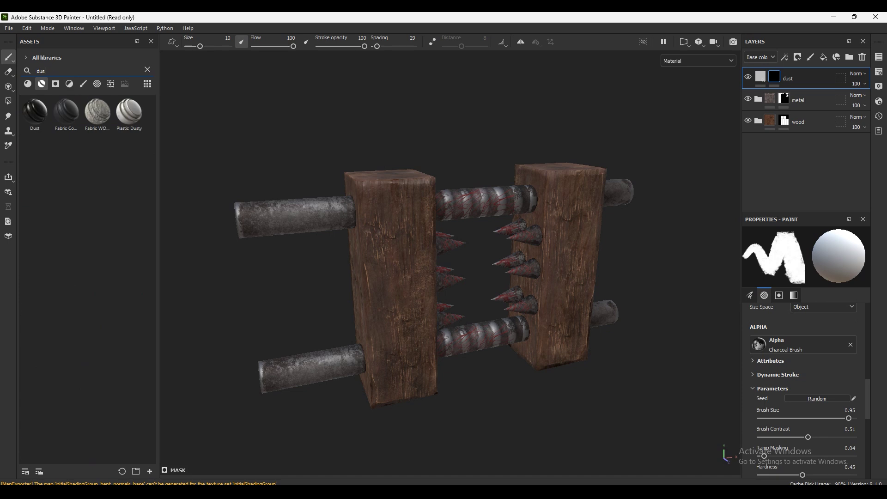
pyautogui.click(55, 84)
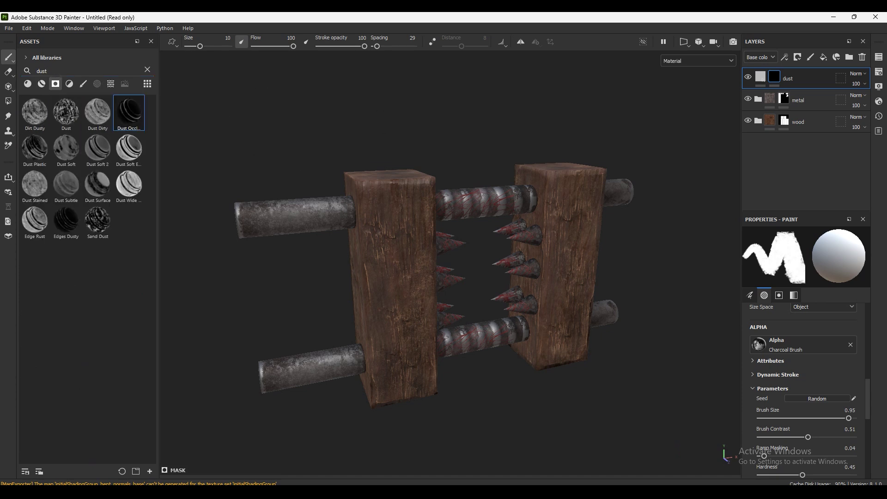
pyautogui.moveTo(129, 113); pyautogui.dragTo(785, 79)
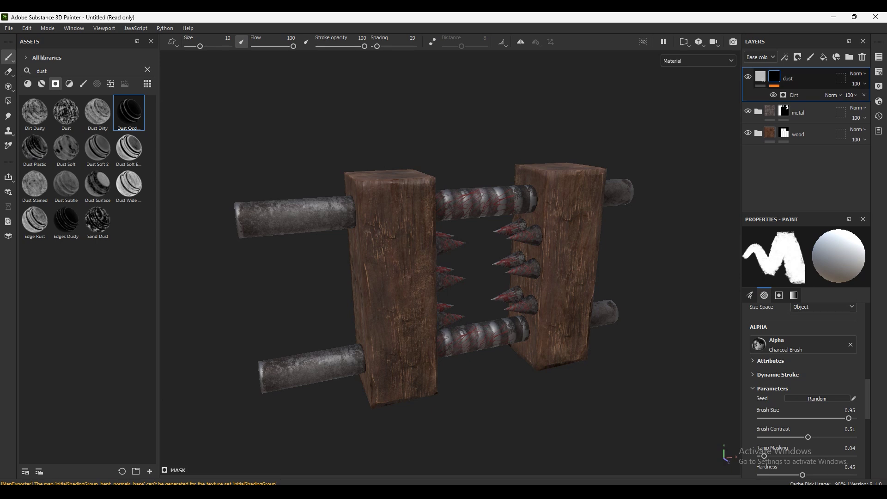
pyautogui.click(797, 95)
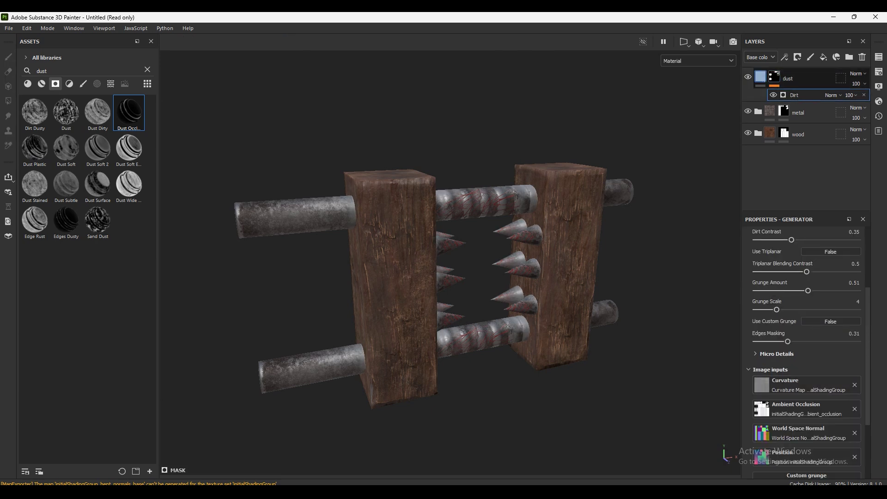
pyautogui.click(809, 79)
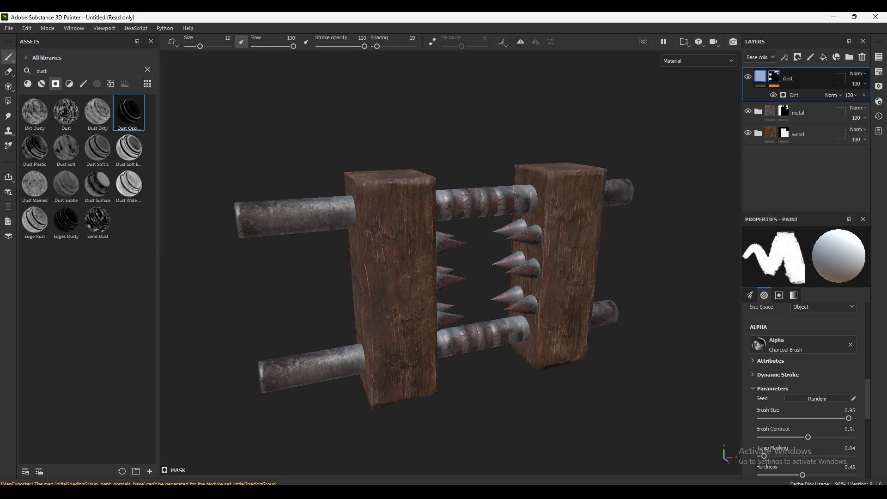
pyautogui.click(760, 76)
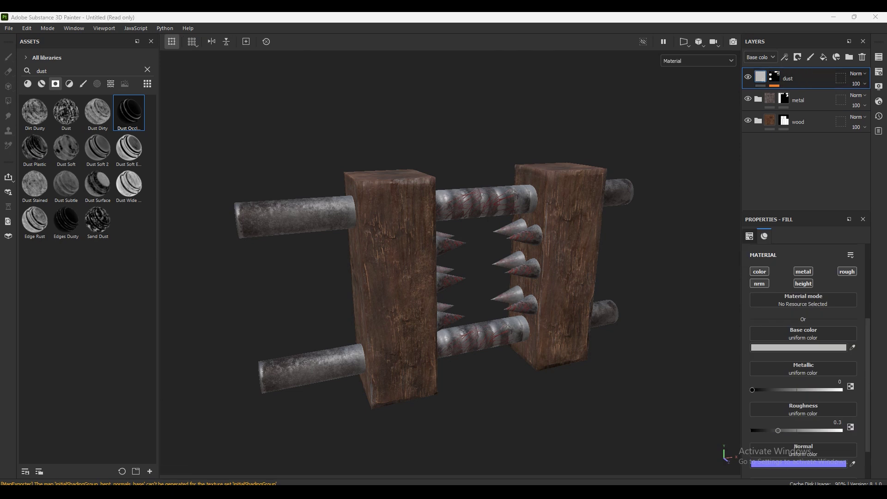
# Step: Set the dust layer's base colour to pale beige D7B58C
pyautogui.click(799, 347)
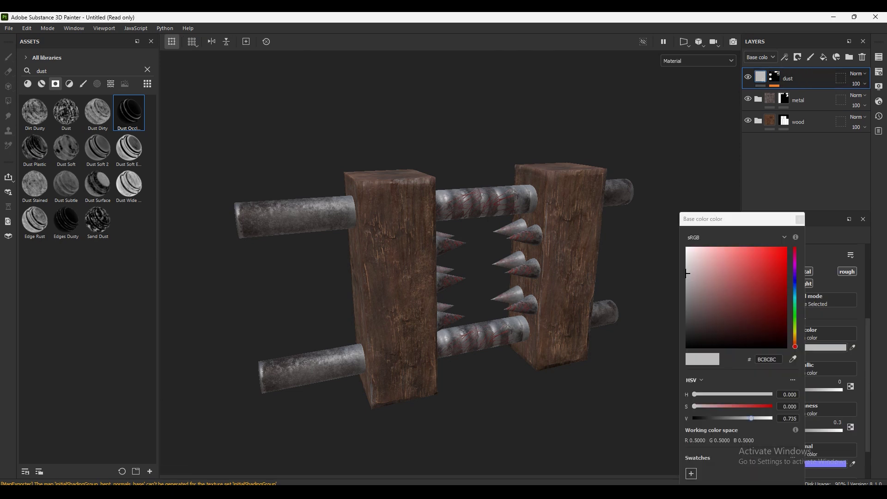
pyautogui.click(796, 339)
pyautogui.moveTo(764, 289)
pyautogui.mouseDown()
pyautogui.moveTo(735, 253)
pyautogui.moveTo(718, 263)
pyautogui.mouseUp()
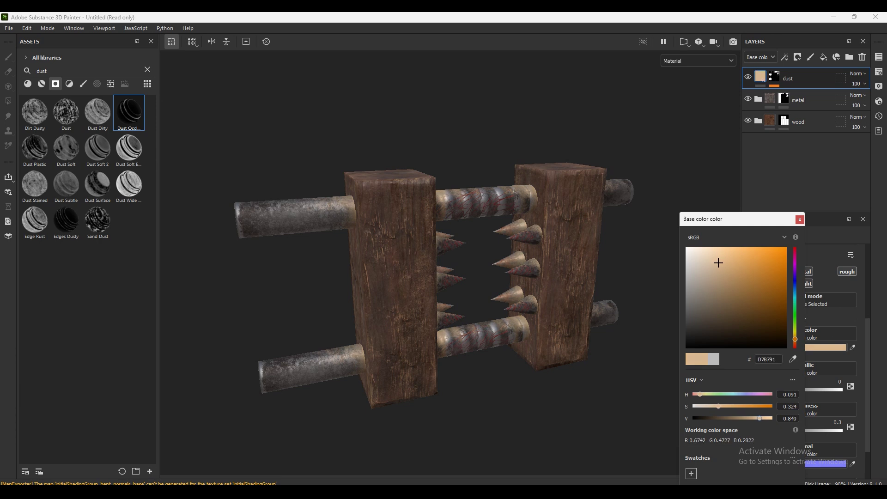
pyautogui.moveTo(718, 263); pyautogui.dragTo(721, 262)
pyautogui.click(798, 220)
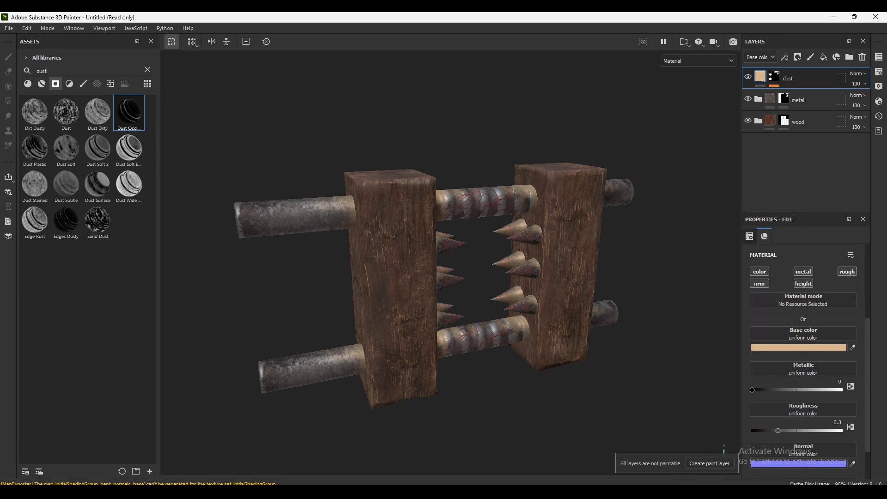
# Step: Raise the dust roughness to about 0.58 and select the mask's Dirt generator
pyautogui.moveTo(778, 431); pyautogui.dragTo(841, 430)
pyautogui.click(774, 77)
pyautogui.click(785, 57)
pyautogui.click(804, 106)
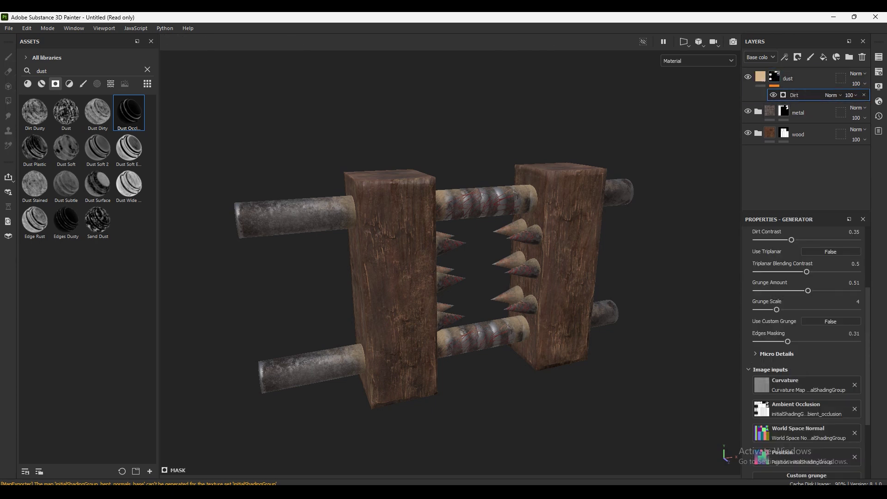
# Step: Drop the Dirt generator to level 0.26 and opacity 32, and add a paint effect above it
pyautogui.scroll(3, 807, 346)
pyautogui.moveTo(792, 330); pyautogui.dragTo(781, 330)
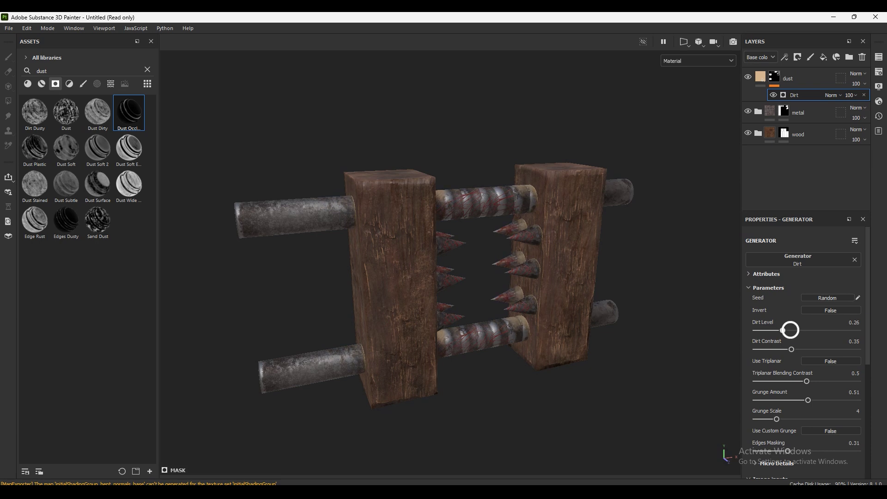
pyautogui.click(849, 94)
pyautogui.moveTo(882, 112)
pyautogui.mouseDown()
pyautogui.moveTo(861, 112)
pyautogui.moveTo(875, 111)
pyautogui.mouseUp()
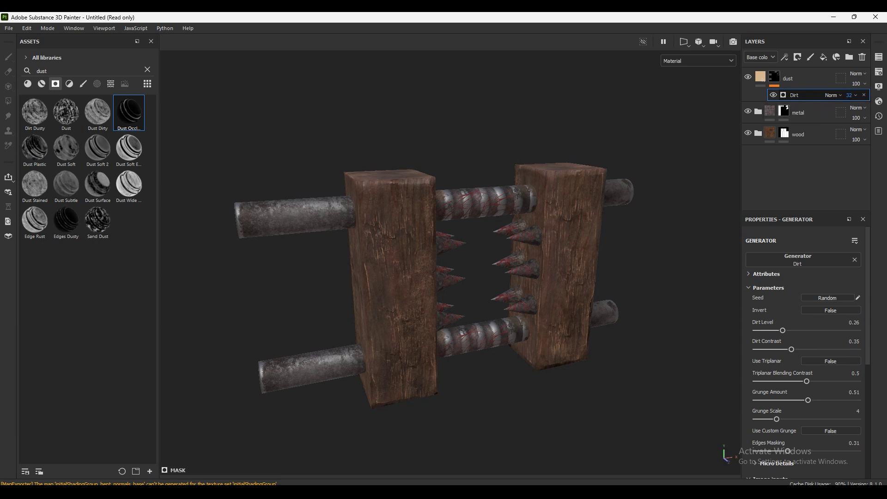
pyautogui.click(797, 56)
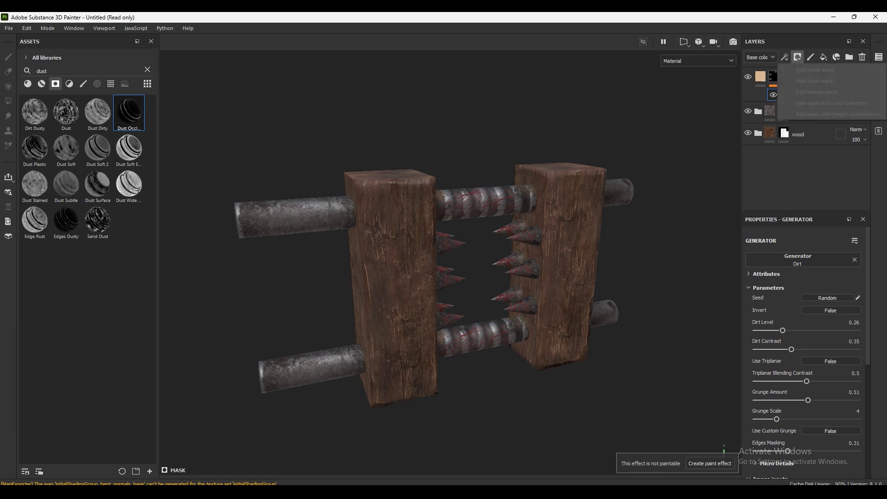
pyautogui.click(813, 69)
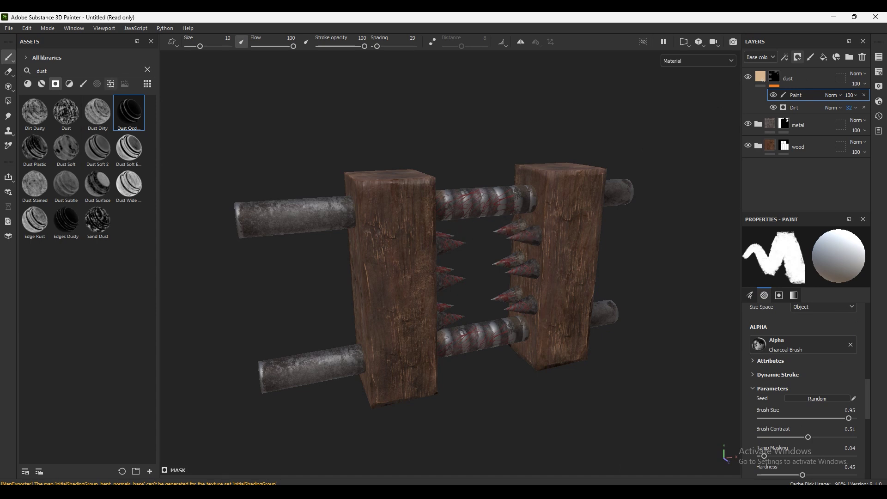
# Step: Search the brushes for 'spray', load Spots Spray and enlarge it to about 15.68
pyautogui.click(111, 83)
pyautogui.click(70, 83)
pyautogui.click(79, 71)
pyautogui.doubleClick(68, 73)
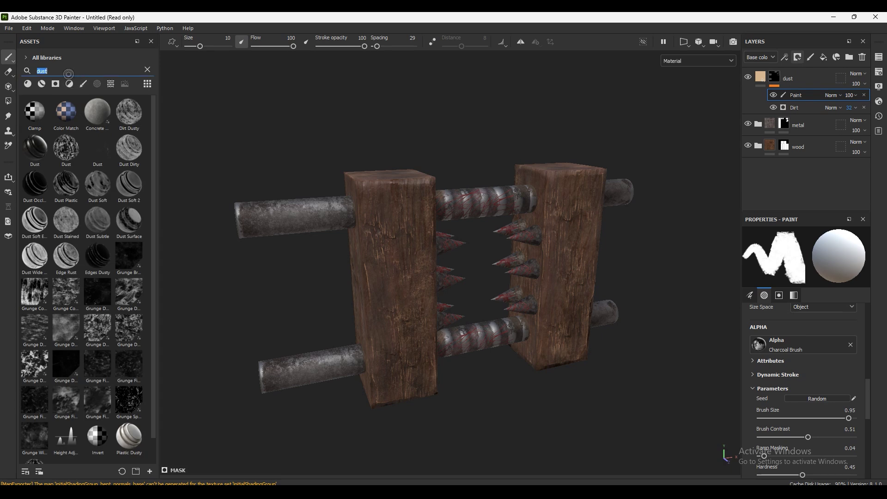
pyautogui.write('sp')
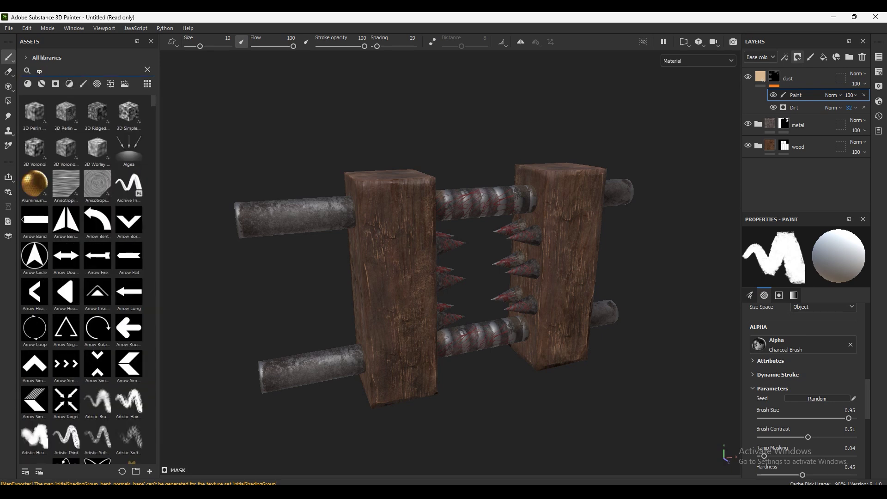
pyautogui.write('ray')
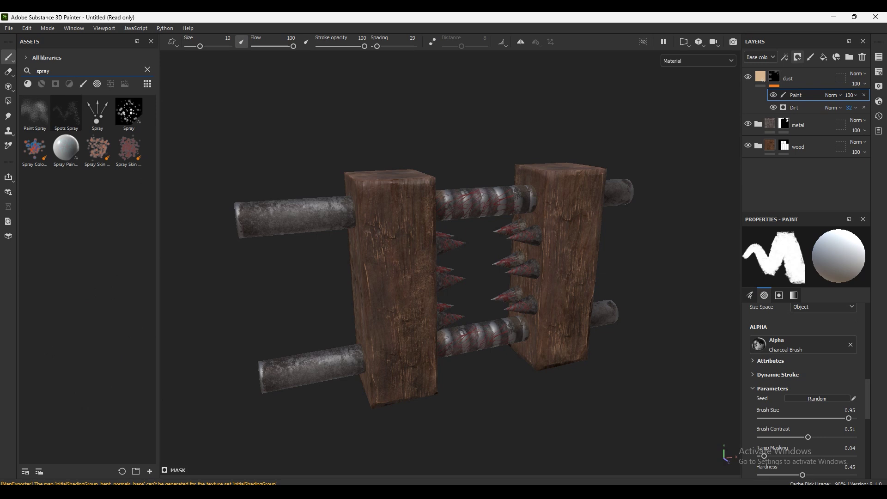
pyautogui.click(66, 113)
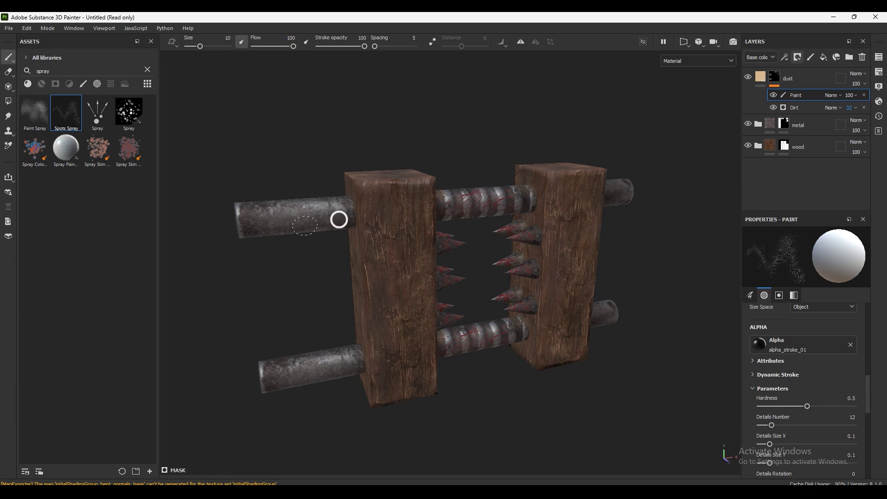
pyautogui.keyDown('ctrl'); pyautogui.moveTo(345, 208); pyautogui.dragTo(365, 208, button='right'); pyautogui.keyUp('ctrl')
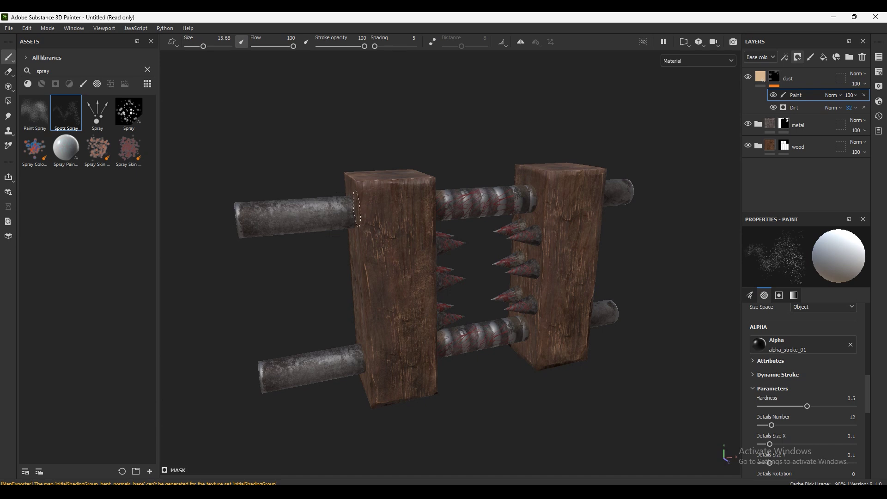
# Step: Spray faint dust over the left post, rod and right post with Paint Spray at lower opacity and flow
pyautogui.keyDown('alt'); pyautogui.moveTo(383, 223); pyautogui.dragTo(445, 214); pyautogui.keyUp('alt')
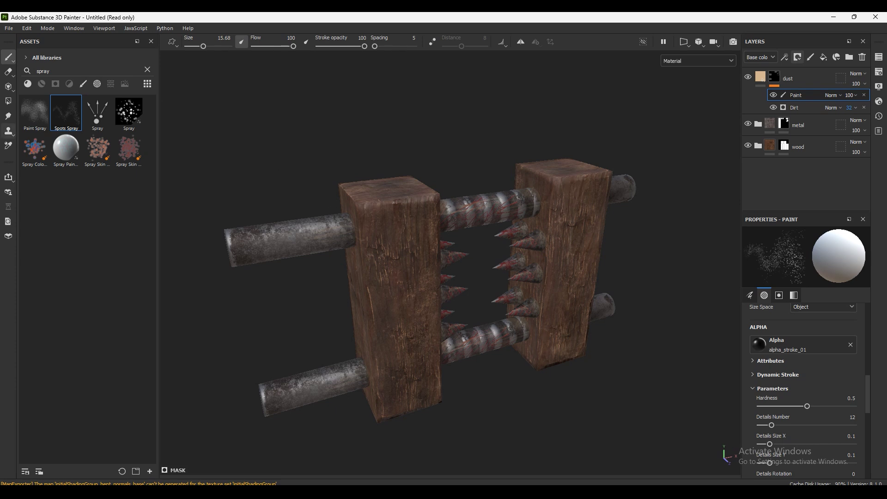
pyautogui.click(34, 112)
pyautogui.moveTo(436, 215); pyautogui.dragTo(414, 212)
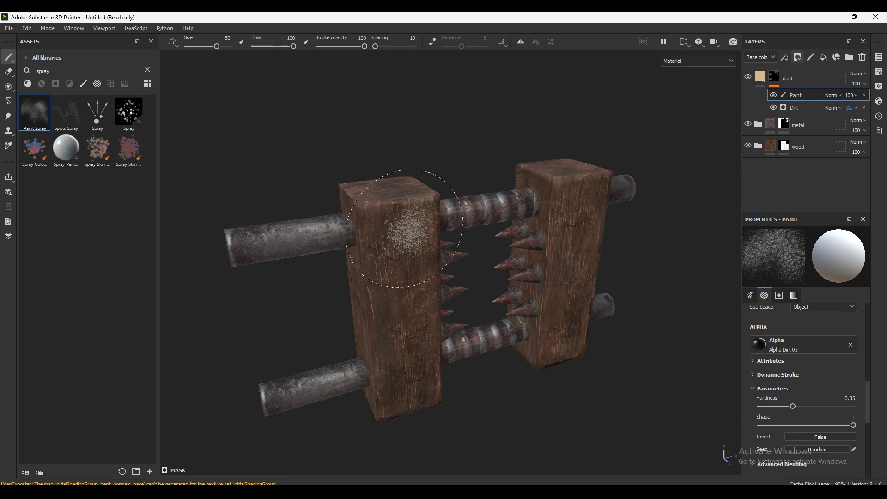
pyautogui.moveTo(364, 46); pyautogui.dragTo(261, 46)
pyautogui.moveTo(415, 199); pyautogui.dragTo(385, 234)
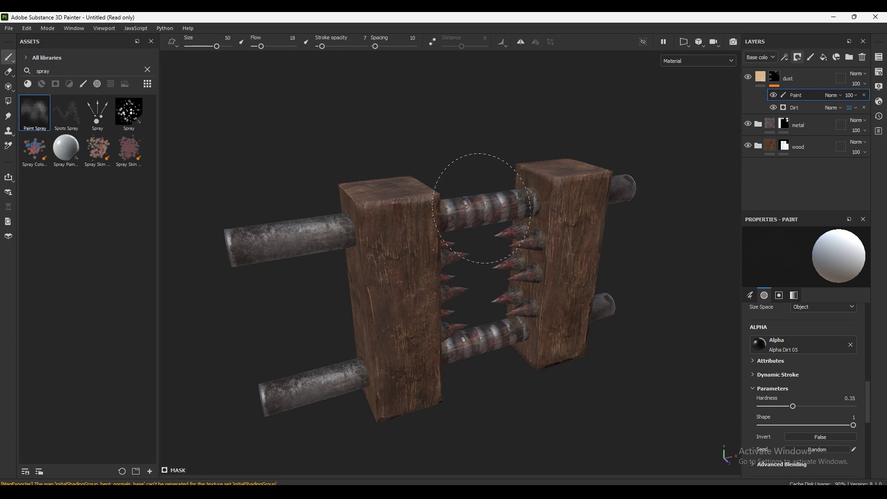
pyautogui.moveTo(509, 233); pyautogui.dragTo(538, 272)
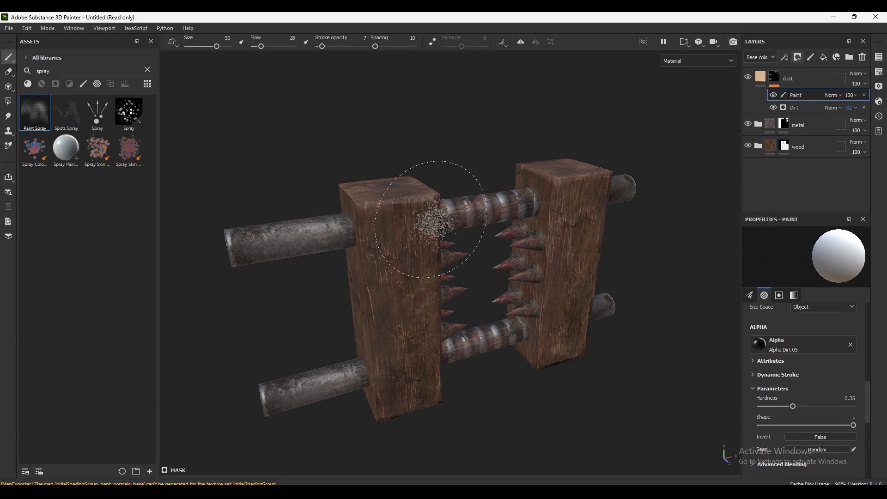
# Step: Orbit the rack to inspect the dust, leaving the dust paint opacity unchanged
pyautogui.keyDown('alt'); pyautogui.moveTo(626, 194); pyautogui.dragTo(586, 220); pyautogui.keyUp('alt')
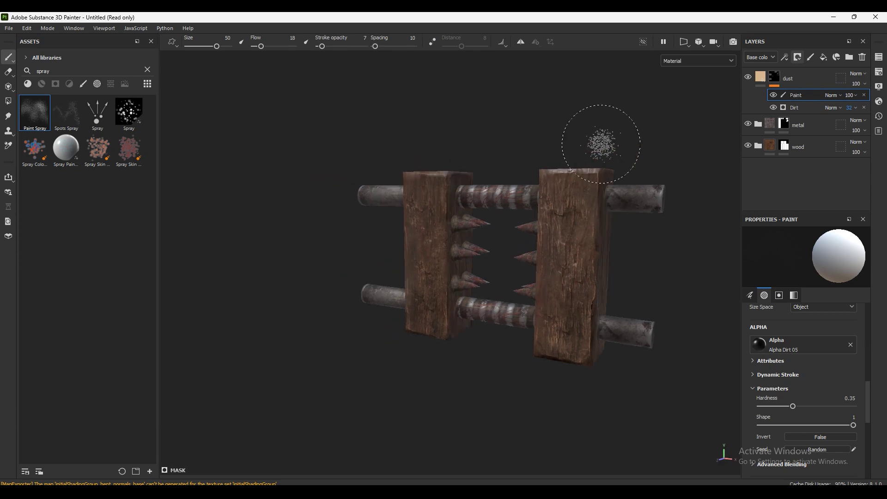
pyautogui.keyDown('alt'); pyautogui.moveTo(594, 142); pyautogui.dragTo(620, 208); pyautogui.keyUp('alt')
pyautogui.keyDown('alt'); pyautogui.moveTo(637, 261); pyautogui.dragTo(485, 263); pyautogui.keyUp('alt')
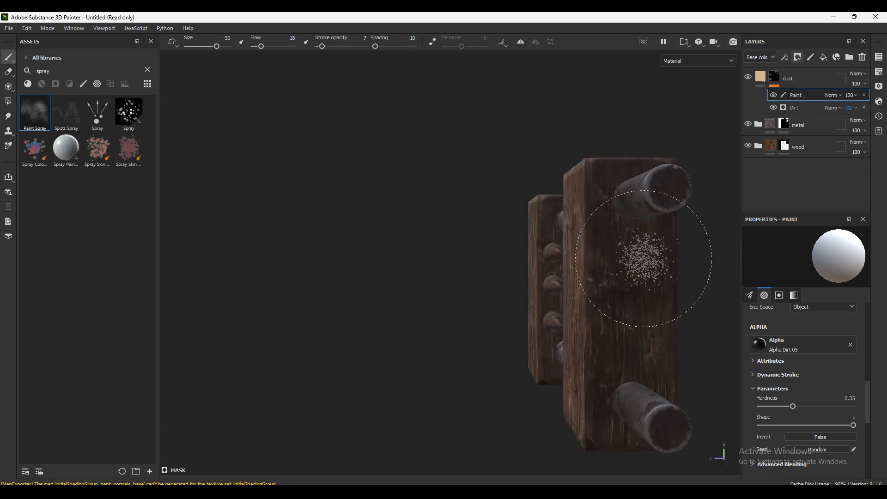
pyautogui.keyDown('alt'); pyautogui.moveTo(594, 277); pyautogui.dragTo(596, 278); pyautogui.keyUp('alt')
pyautogui.scroll(5, 321, 235)
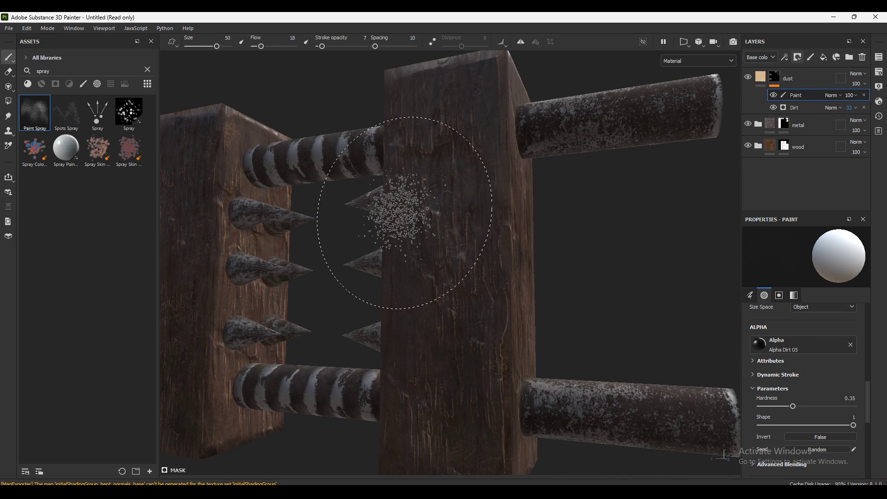
pyautogui.scroll(-5, 353, 254)
pyautogui.keyDown('alt'); pyautogui.moveTo(302, 225); pyautogui.dragTo(471, 265); pyautogui.keyUp('alt')
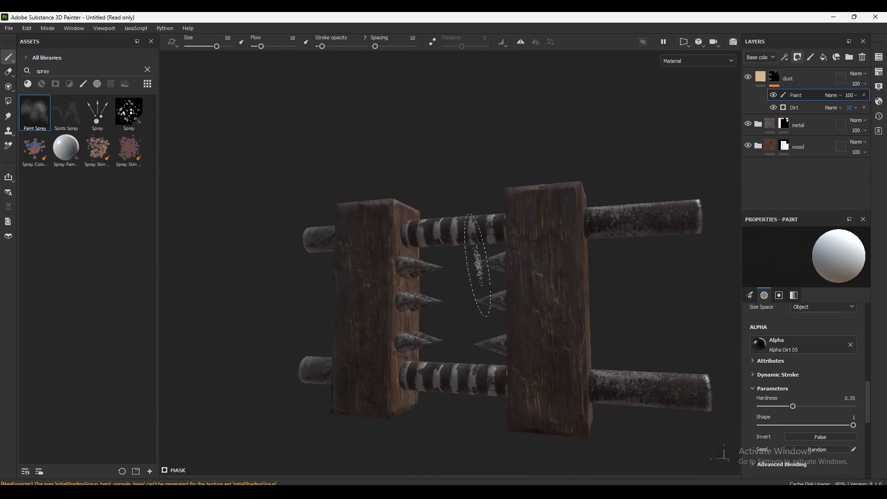
pyautogui.scroll(-3, 450, 268)
pyautogui.moveTo(436, 235)
pyautogui.keyDown('alt'); pyautogui.mouseDown()
pyautogui.moveTo(432, 204)
pyautogui.moveTo(407, 199)
pyautogui.moveTo(513, 287)
pyautogui.moveTo(412, 239)
pyautogui.moveTo(461, 204)
pyautogui.mouseUp(); pyautogui.keyUp('alt')
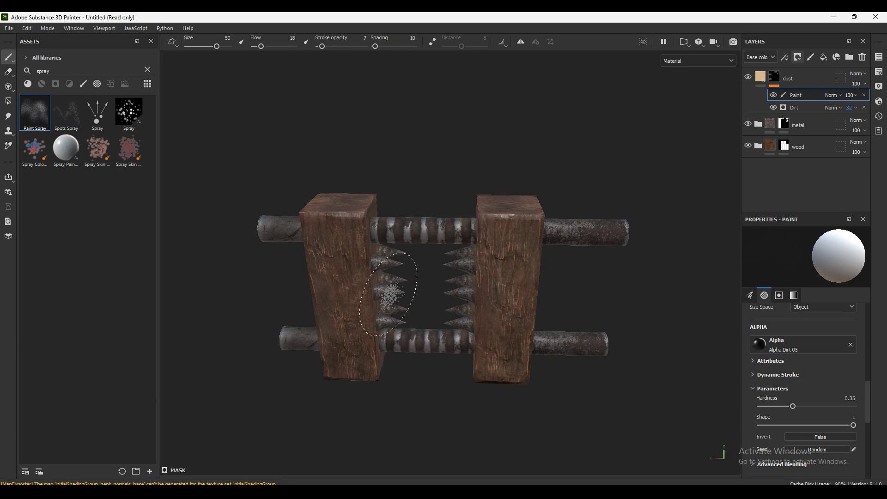
pyautogui.keyDown('alt'); pyautogui.moveTo(386, 292); pyautogui.dragTo(569, 248); pyautogui.keyUp('alt')
pyautogui.moveTo(604, 188)
pyautogui.keyDown('alt'); pyautogui.mouseDown()
pyautogui.moveTo(572, 158)
pyautogui.moveTo(590, 184)
pyautogui.mouseUp(); pyautogui.keyUp('alt')
pyautogui.scroll(2, 576, 186)
pyautogui.moveTo(491, 214)
pyautogui.keyDown('alt'); pyautogui.mouseDown()
pyautogui.moveTo(535, 198)
pyautogui.moveTo(519, 252)
pyautogui.moveTo(531, 221)
pyautogui.moveTo(476, 198)
pyautogui.moveTo(495, 258)
pyautogui.moveTo(485, 237)
pyautogui.moveTo(707, 166)
pyautogui.mouseUp(); pyautogui.keyUp('alt')
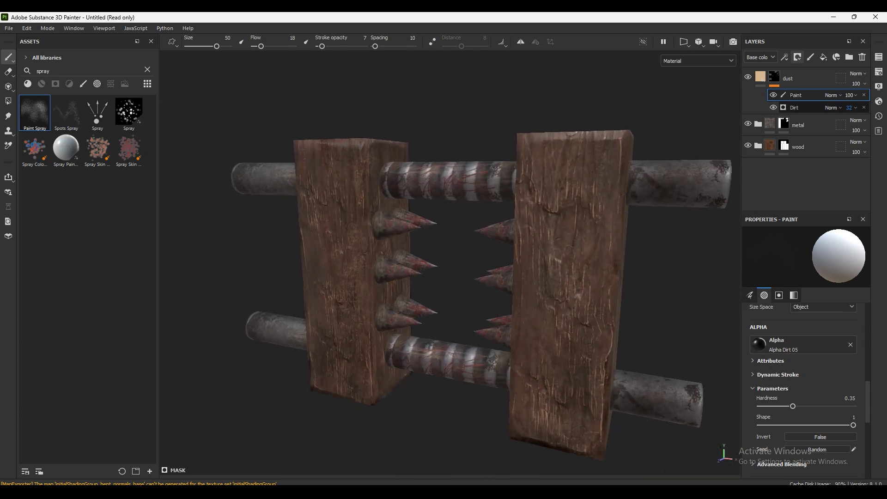
pyautogui.click(850, 95)
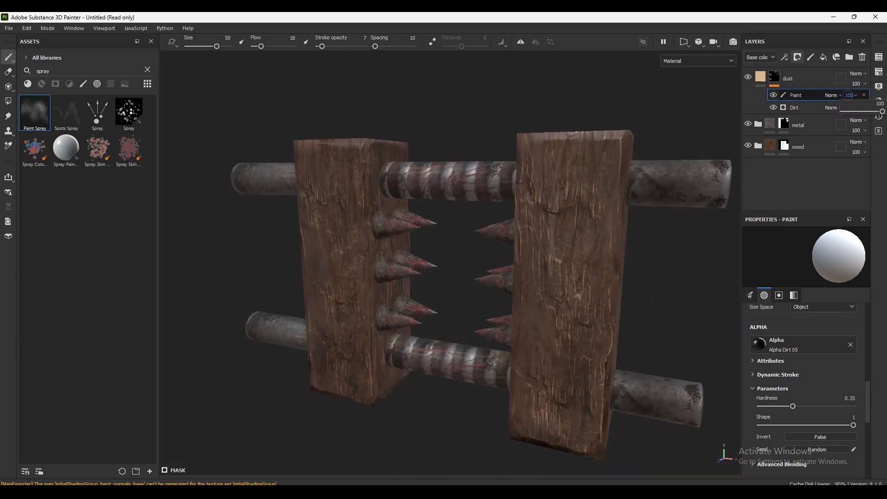
pyautogui.moveTo(881, 112); pyautogui.dragTo(853, 111)
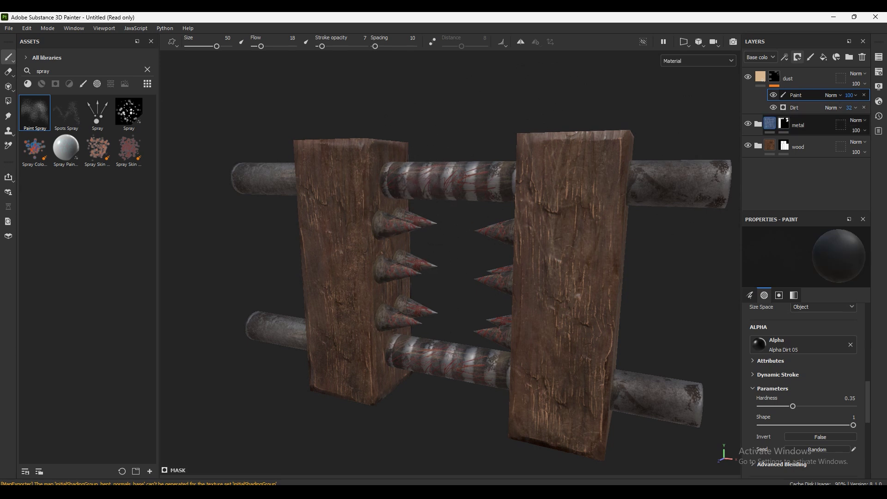
# Step: On the blood layer's Paint sublayer, spray blood across the left spikes and upper rod
pyautogui.click(758, 124)
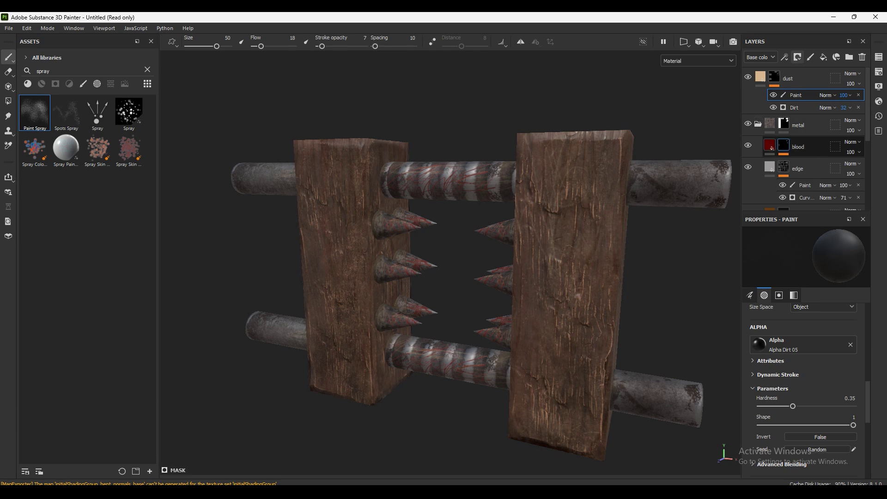
pyautogui.click(798, 147)
pyautogui.click(805, 164)
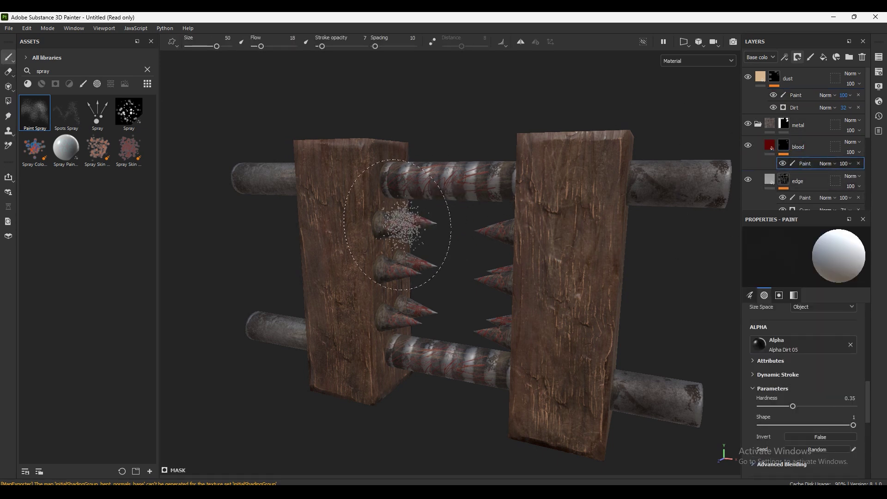
pyautogui.moveTo(407, 236); pyautogui.dragTo(406, 229)
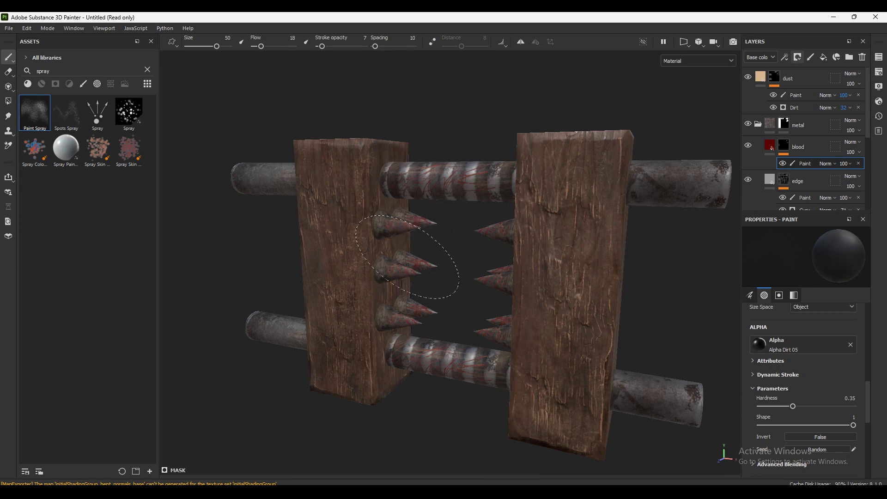
pyautogui.moveTo(410, 234); pyautogui.dragTo(430, 273)
pyautogui.moveTo(388, 277); pyautogui.dragTo(376, 168)
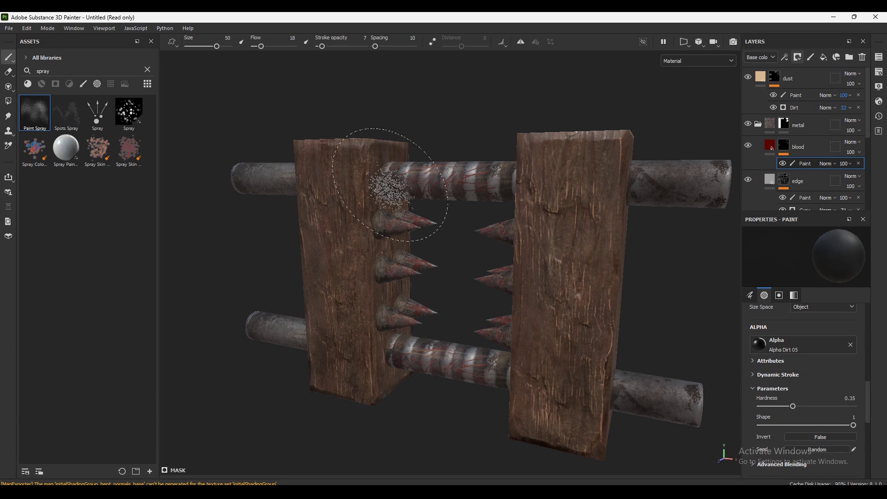
# Step: Raise brush Flow to 73 and Stroke opacity to 51, then orbit to check the blood
pyautogui.moveTo(261, 46); pyautogui.dragTo(283, 46)
pyautogui.moveTo(397, 212); pyautogui.dragTo(401, 215)
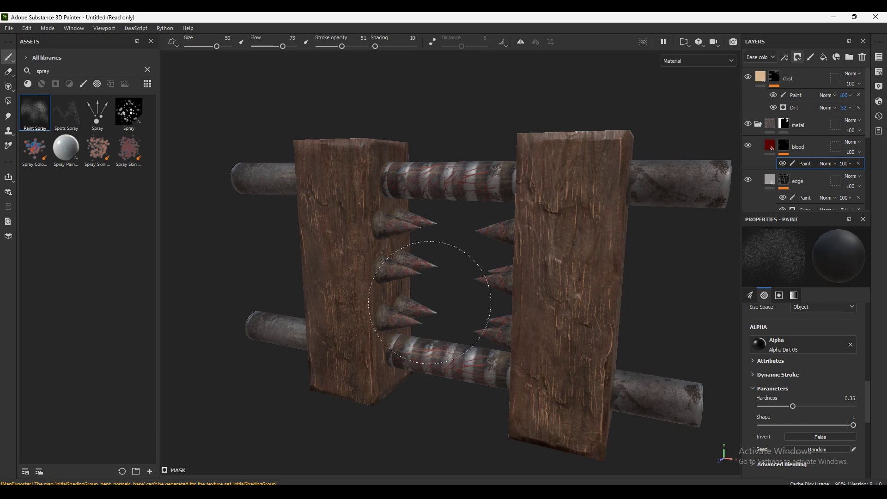
pyautogui.keyDown('alt'); pyautogui.moveTo(446, 229); pyautogui.dragTo(440, 218); pyautogui.keyUp('alt')
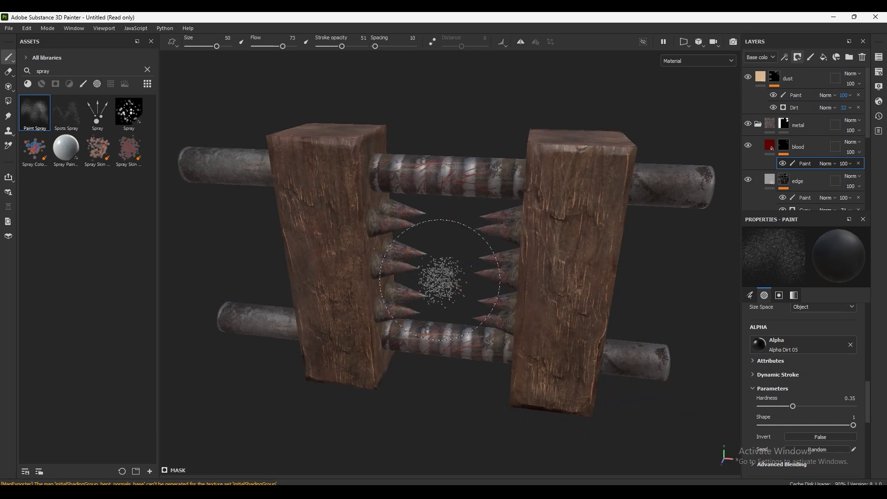
pyautogui.moveTo(445, 317)
pyautogui.keyDown('alt'); pyautogui.mouseDown()
pyautogui.moveTo(399, 232)
pyautogui.moveTo(403, 258)
pyautogui.moveTo(435, 261)
pyautogui.mouseUp(); pyautogui.keyUp('alt')
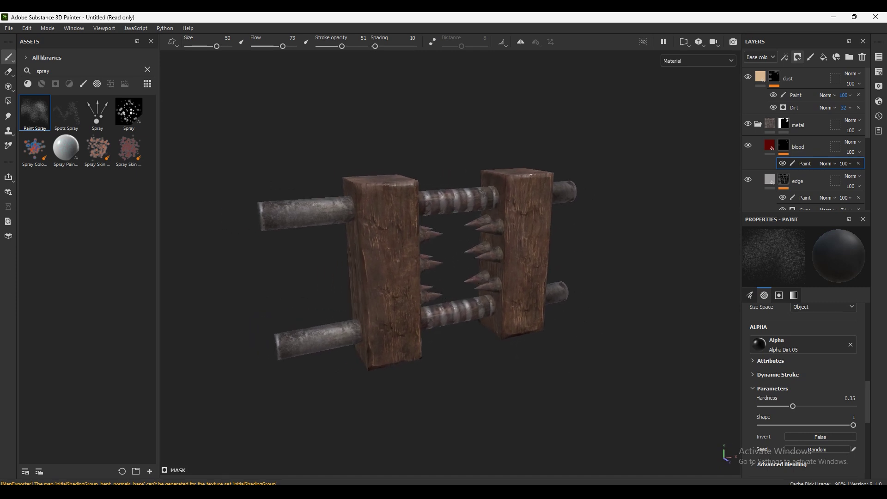
pyautogui.click(793, 95)
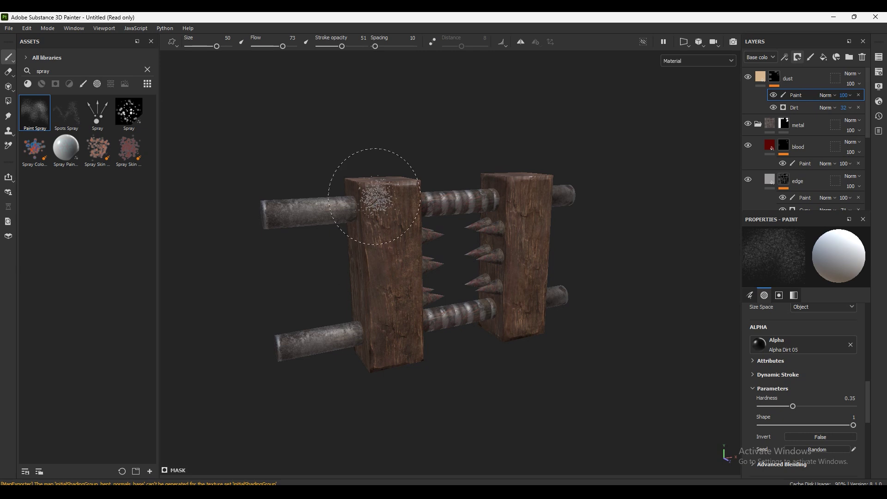
# Step: Lower the brush to Stroke opacity 18 and Flow 25 for subtle dust on the wooden posts
pyautogui.moveTo(342, 46); pyautogui.dragTo(264, 47)
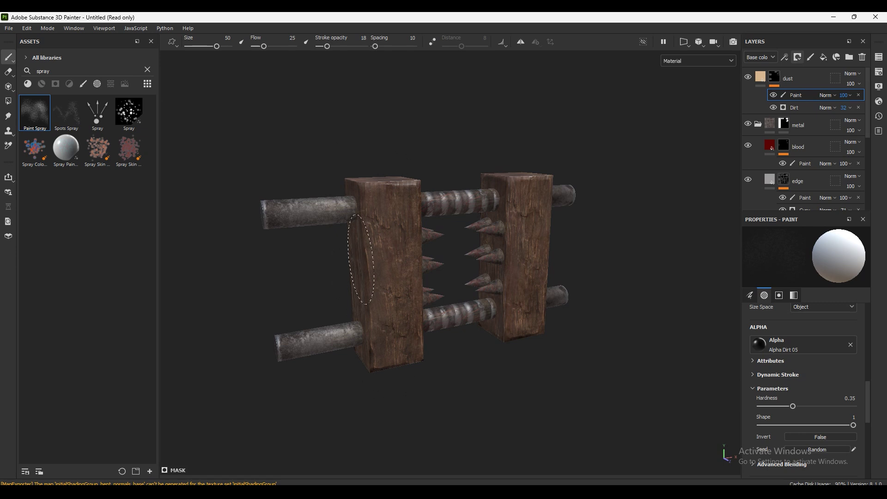
pyautogui.keyDown('alt'); pyautogui.moveTo(501, 249); pyautogui.dragTo(356, 271); pyautogui.keyUp('alt')
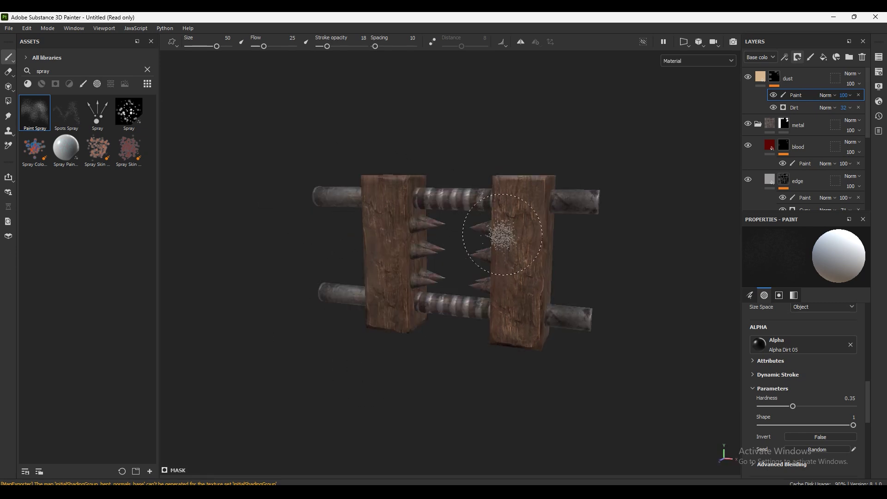
pyautogui.keyDown('alt'); pyautogui.moveTo(588, 279); pyautogui.dragTo(531, 263); pyautogui.keyUp('alt')
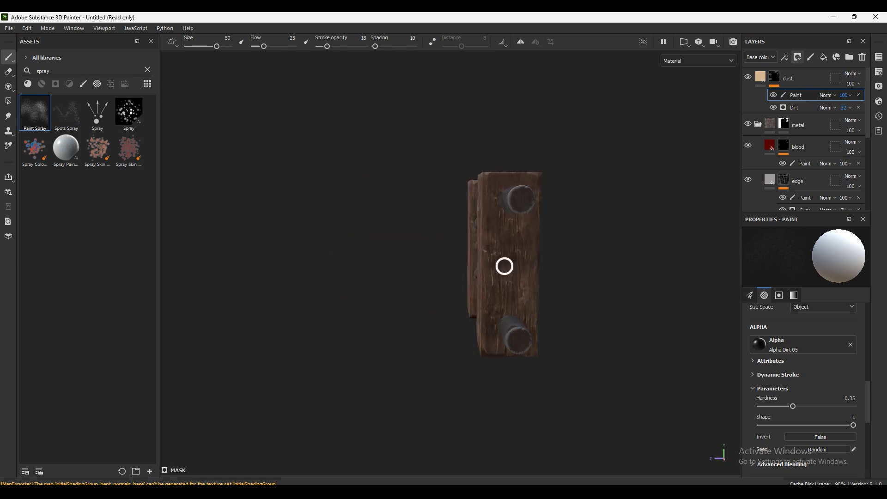
pyautogui.keyDown('alt'); pyautogui.moveTo(502, 296); pyautogui.dragTo(507, 264); pyautogui.keyUp('alt')
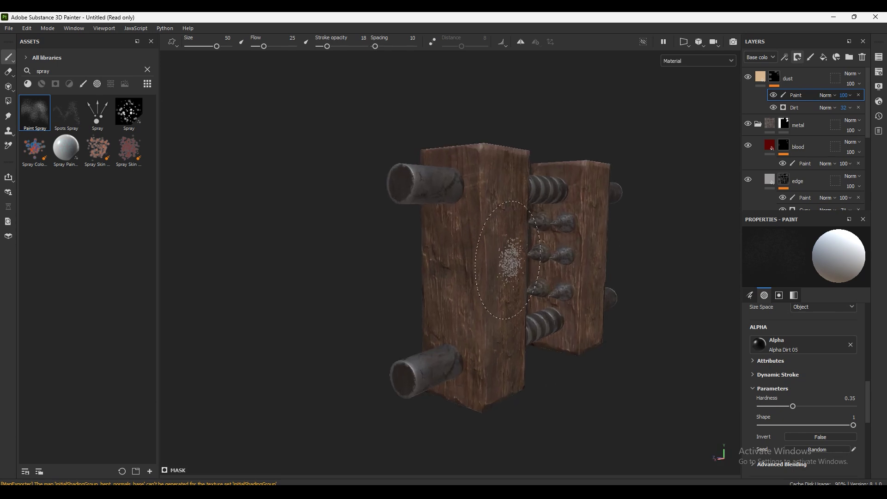
pyautogui.keyDown('alt'); pyautogui.moveTo(416, 258); pyautogui.dragTo(406, 246); pyautogui.keyUp('alt')
pyautogui.press('f')
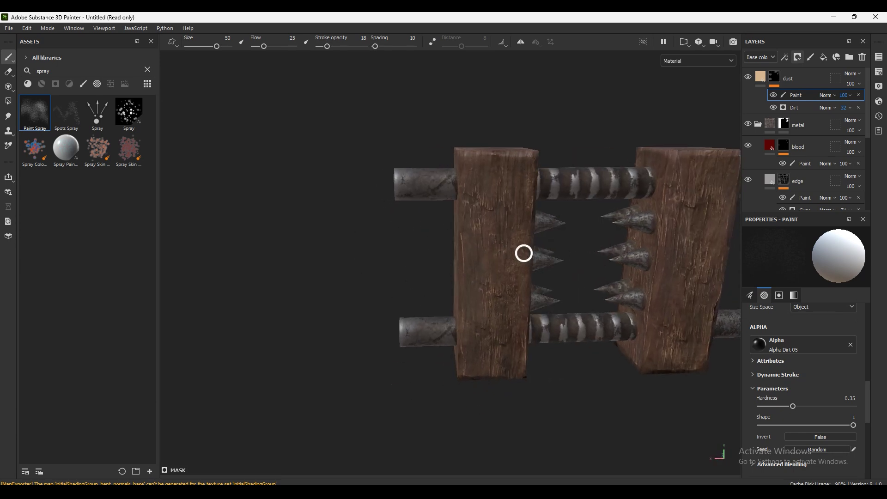
pyautogui.moveTo(523, 252)
pyautogui.keyDown('alt'); pyautogui.mouseDown()
pyautogui.moveTo(331, 232)
pyautogui.moveTo(460, 233)
pyautogui.moveTo(467, 223)
pyautogui.moveTo(500, 219)
pyautogui.moveTo(496, 240)
pyautogui.moveTo(475, 228)
pyautogui.mouseUp(); pyautogui.keyUp('alt')
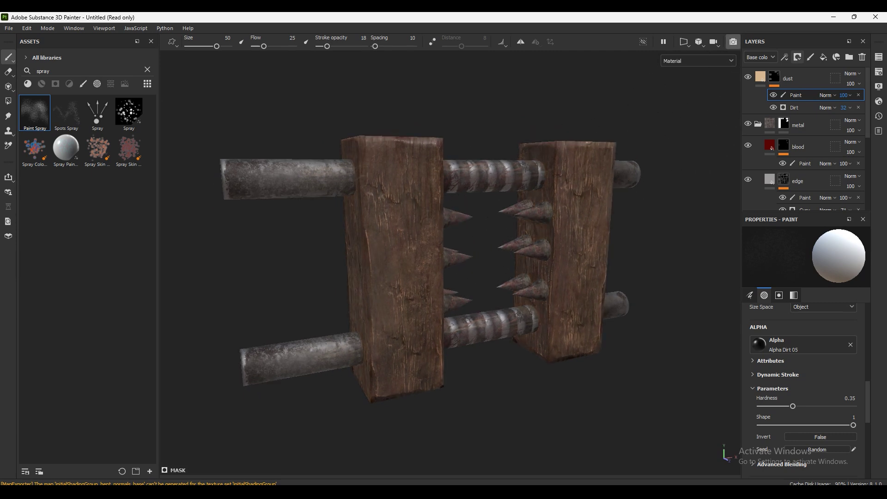
# Step: Preview the prop in Iray, return to painting, and lower the dust paint opacity to 44
pyautogui.click(733, 41)
pyautogui.press('f')
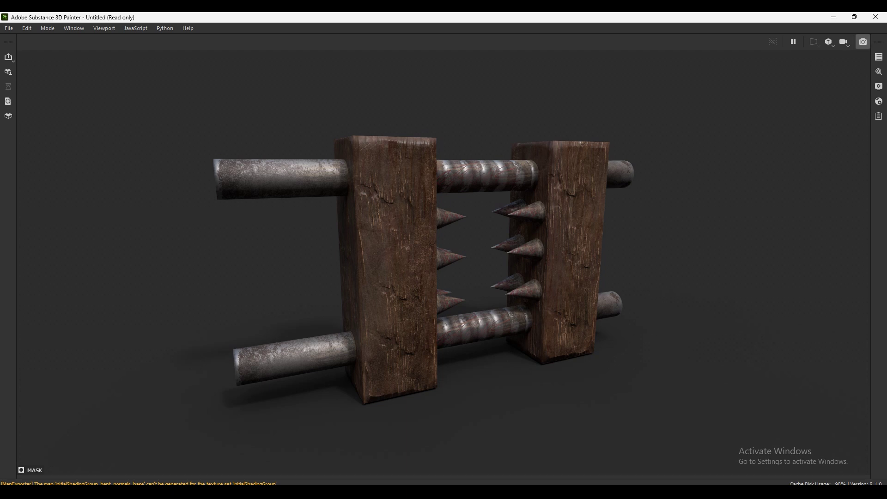
pyautogui.press('Tab')
pyautogui.keyDown('alt'); pyautogui.moveTo(524, 152); pyautogui.dragTo(543, 178); pyautogui.keyUp('alt')
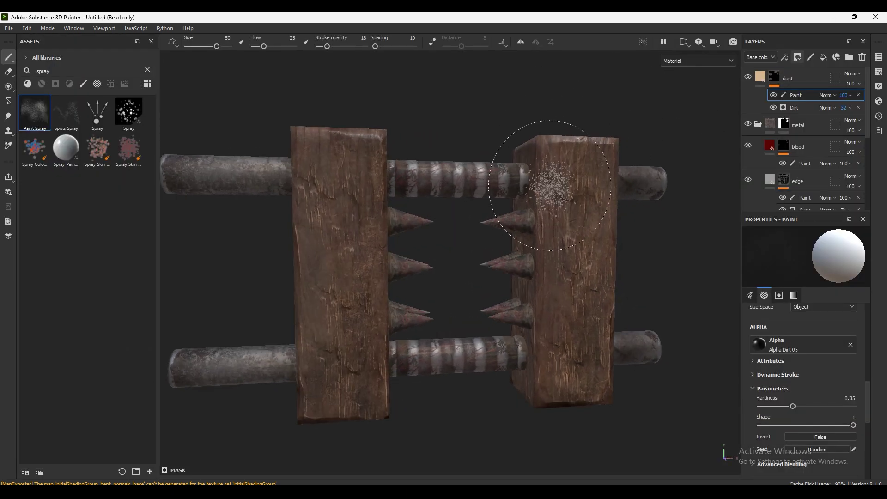
pyautogui.click(844, 94)
pyautogui.moveTo(880, 112); pyautogui.dragTo(858, 111)
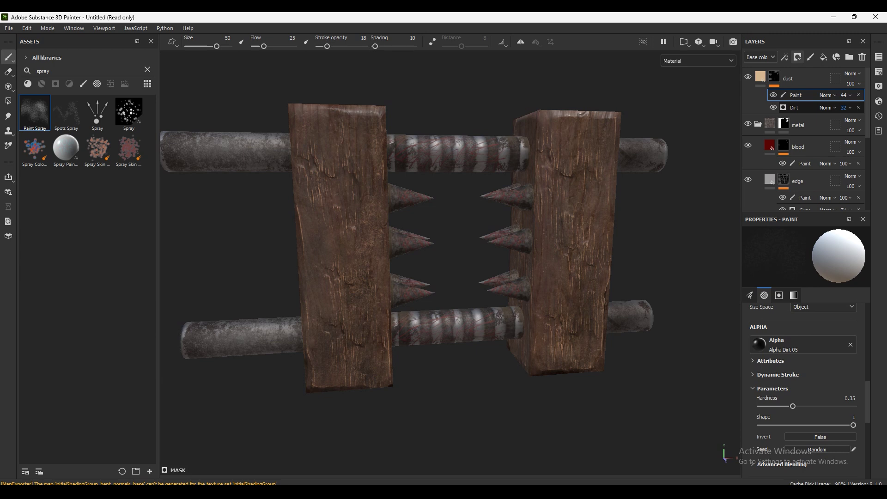
# Step: Slightly lower the opacity of the blood and edge Paint sublayers
pyautogui.click(805, 164)
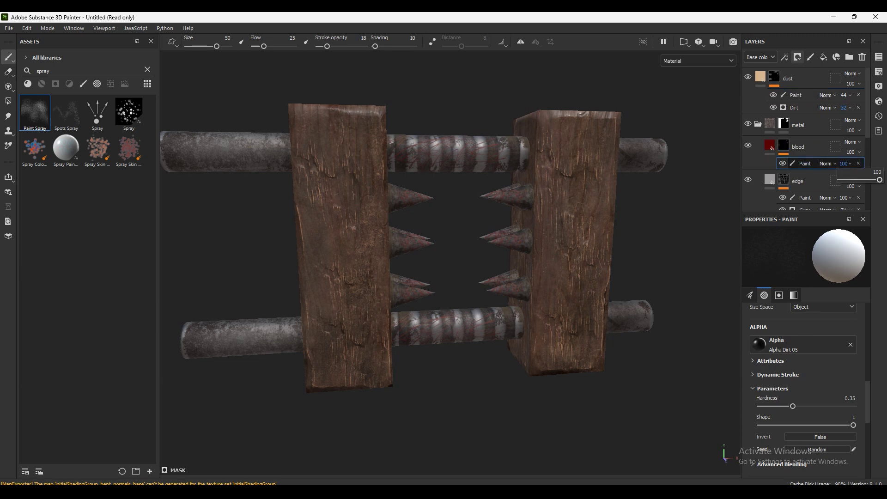
pyautogui.moveTo(879, 180); pyautogui.dragTo(875, 180)
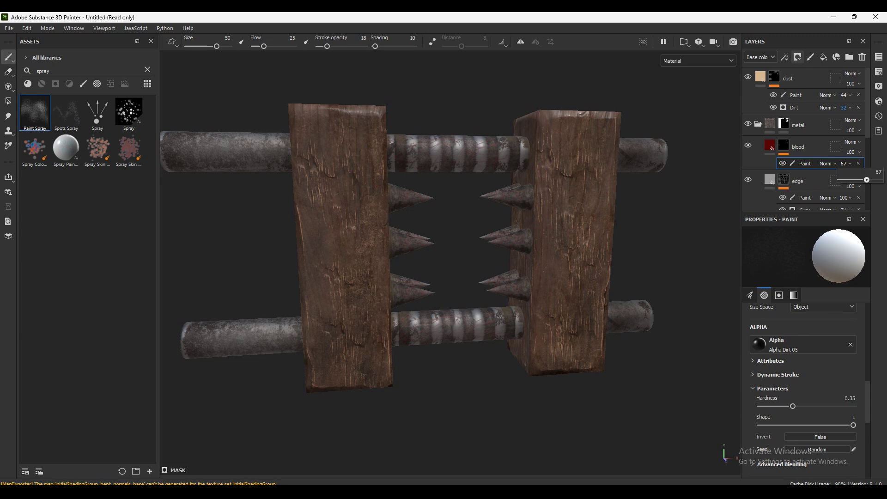
pyautogui.scroll(-1, 807, 138)
pyautogui.scroll(-1, 806, 138)
pyautogui.click(805, 142)
pyautogui.click(844, 142)
pyautogui.moveTo(879, 158); pyautogui.dragTo(874, 158)
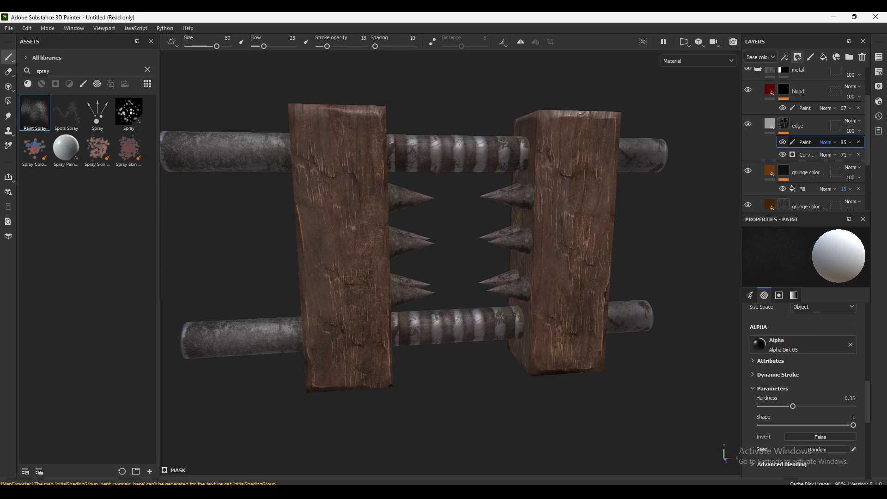
# Step: Set the edge layer's Curvature effect opacity to 56, orbiting to check the wear
pyautogui.click(843, 154)
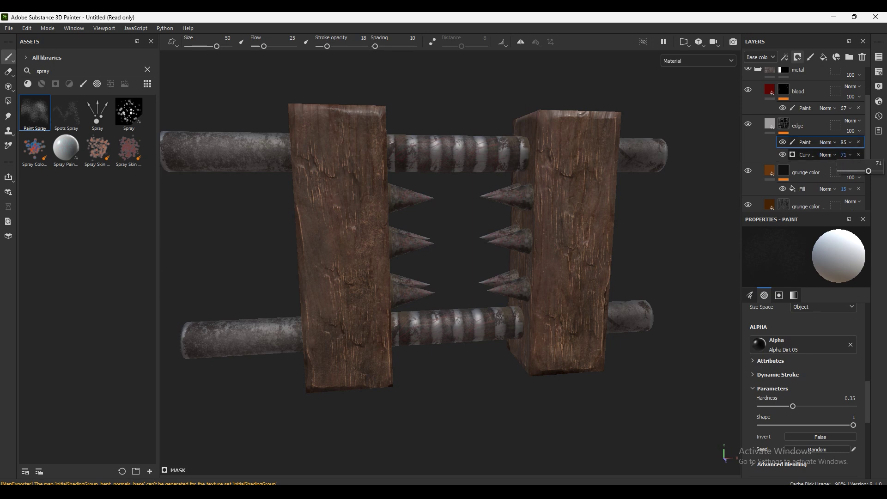
pyautogui.moveTo(868, 171); pyautogui.dragTo(867, 171)
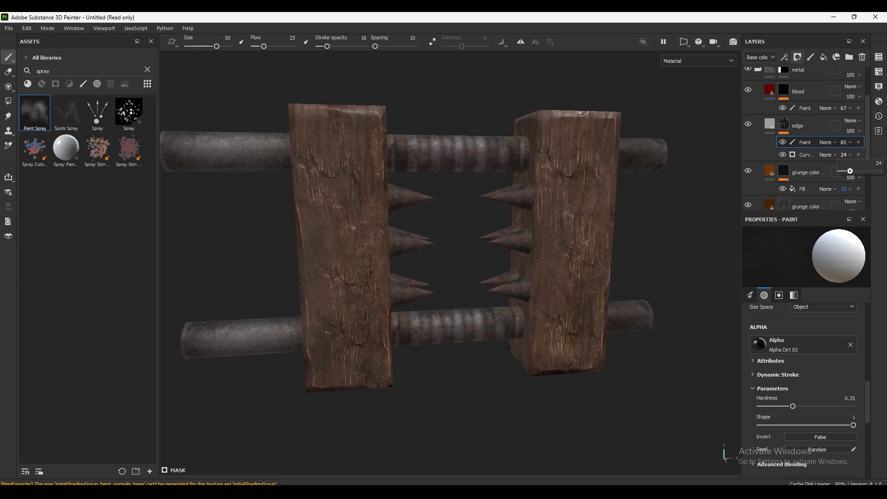
pyautogui.moveTo(462, 155)
pyautogui.keyDown('alt'); pyautogui.mouseDown()
pyautogui.moveTo(531, 194)
pyautogui.moveTo(508, 175)
pyautogui.mouseUp(); pyautogui.keyUp('alt')
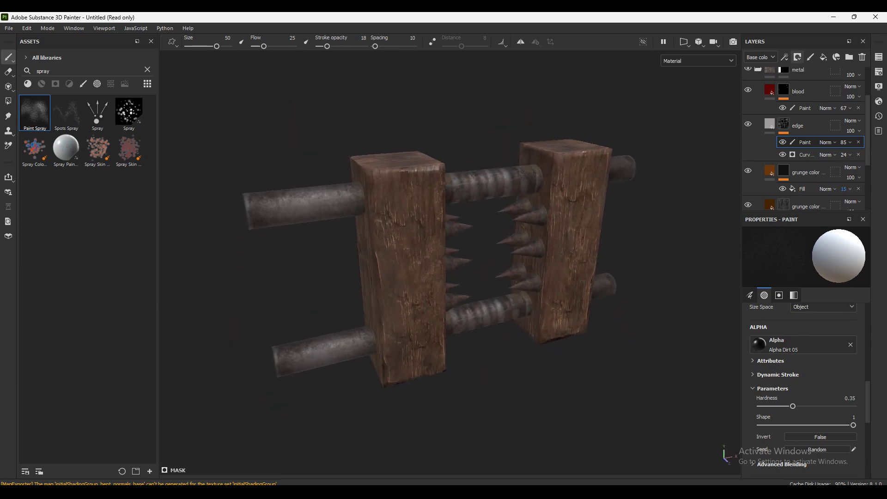
pyautogui.click(843, 154)
pyautogui.moveTo(848, 171); pyautogui.dragTo(853, 171)
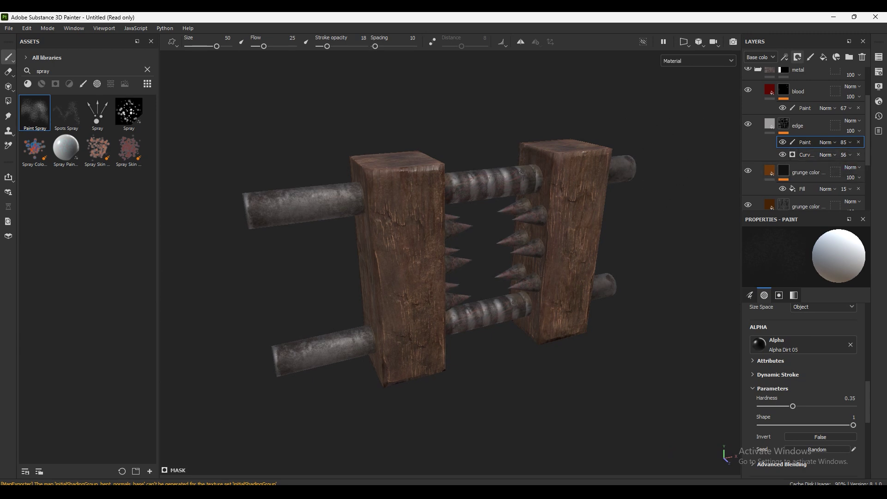
pyautogui.keyDown('alt'); pyautogui.moveTo(618, 168); pyautogui.dragTo(647, 162); pyautogui.keyUp('alt')
pyautogui.keyDown('alt'); pyautogui.moveTo(538, 85); pyautogui.dragTo(492, 144); pyautogui.keyUp('alt')
pyautogui.scroll(3, 491, 144)
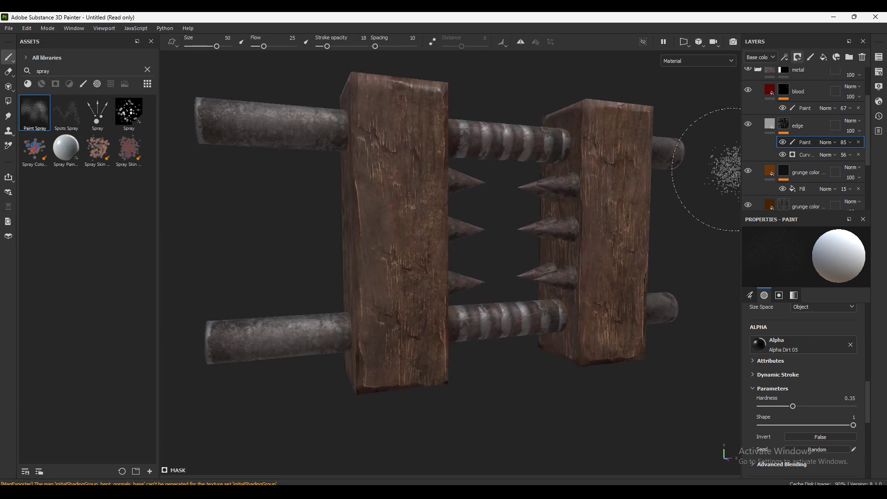
pyautogui.scroll(-3, 806, 139)
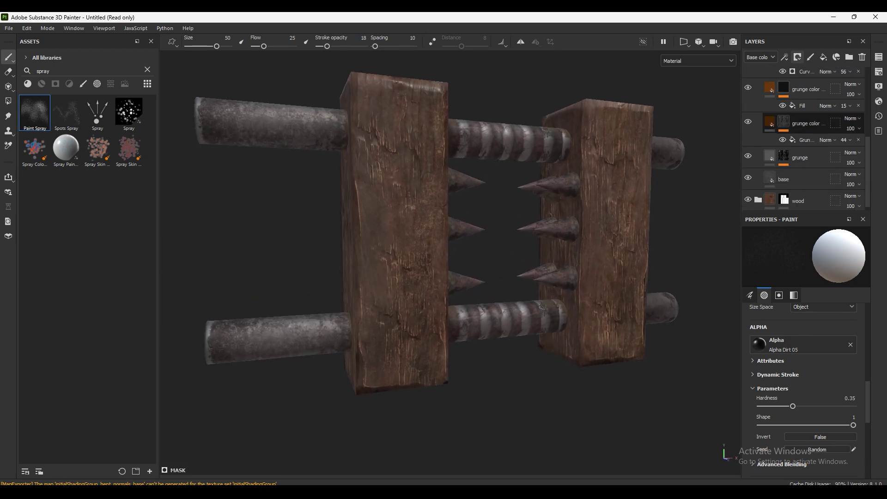
pyautogui.scroll(-1, 806, 139)
# Step: Paste a grunge fill onto the grunge layer's mask, then switch from the metal to the wood folder
pyautogui.click(783, 152)
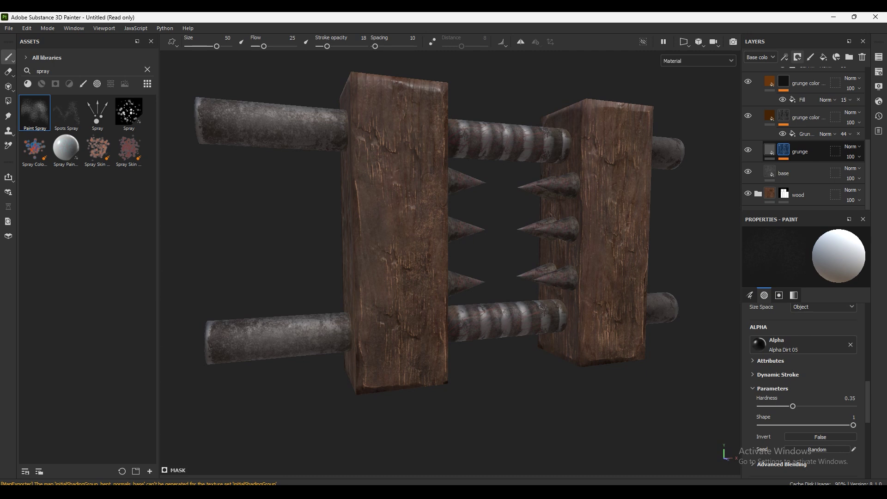
pyautogui.hotkey('ctrl', 'v')
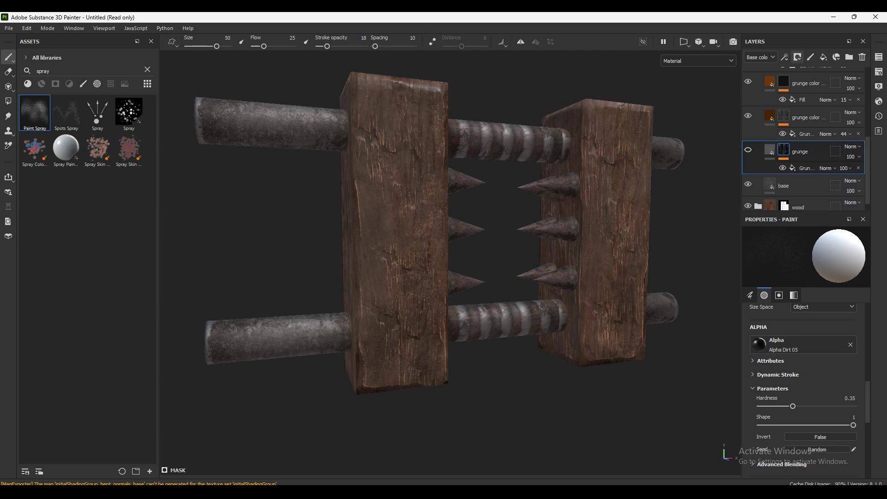
pyautogui.scroll(3, 806, 138)
pyautogui.scroll(1, 806, 138)
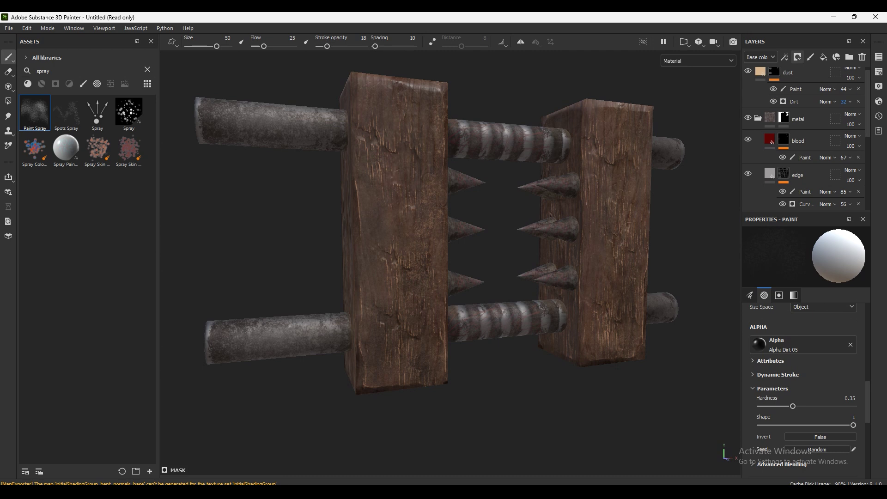
pyautogui.scroll(1, 806, 139)
pyautogui.click(758, 123)
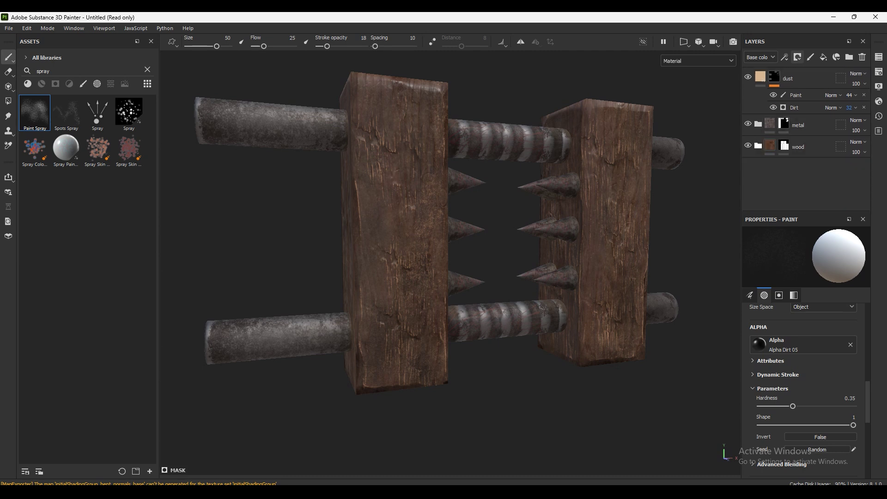
pyautogui.click(758, 146)
pyautogui.scroll(-2, 806, 139)
pyautogui.scroll(-2, 806, 139)
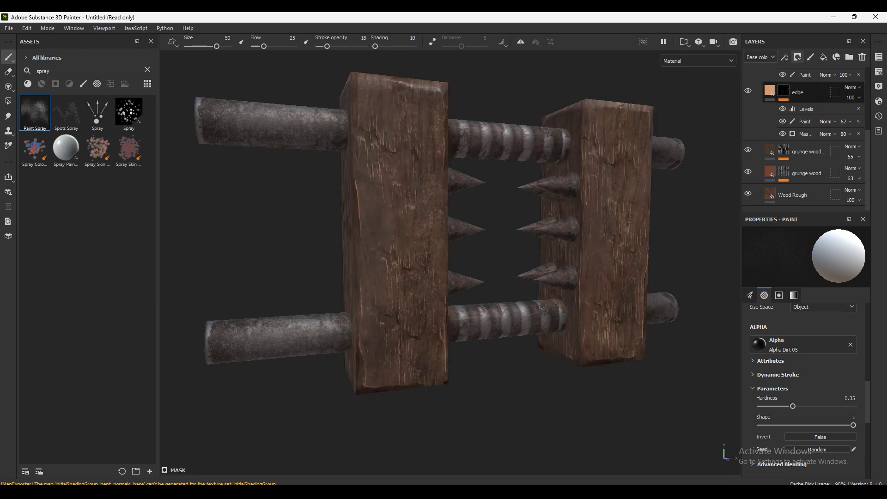
# Step: Make the Wood Rough layer's brown slightly more saturated
pyautogui.click(769, 192)
pyautogui.click(816, 371)
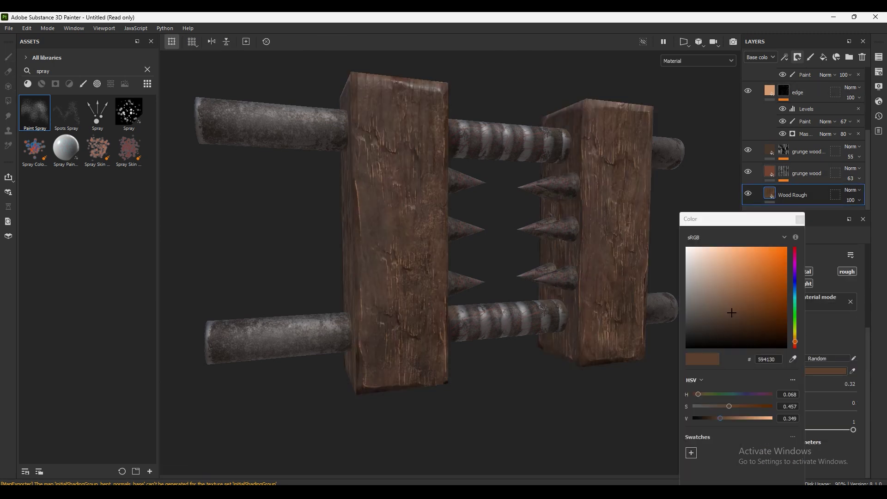
pyautogui.moveTo(732, 313)
pyautogui.mouseDown()
pyautogui.moveTo(742, 317)
pyautogui.moveTo(731, 312)
pyautogui.mouseUp()
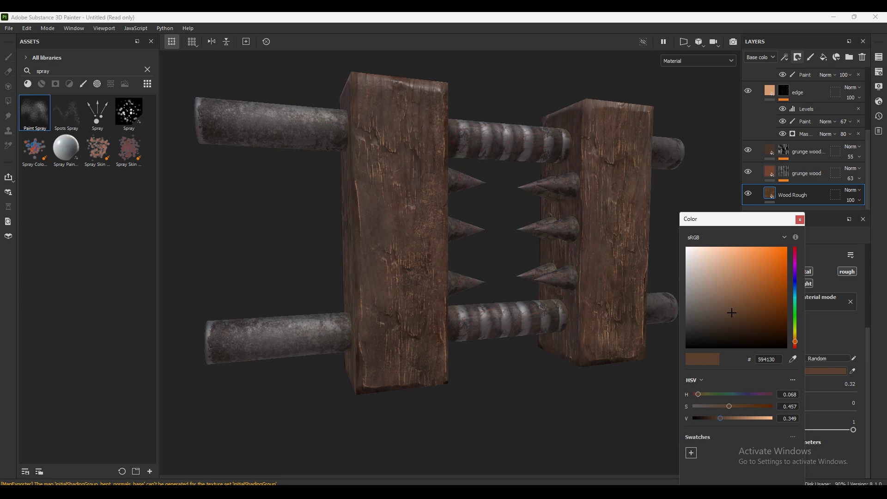
# Step: Set grunge wood's base colour to 713C2B and add a Directional Noise 2 fill to its mask
pyautogui.click(806, 173)
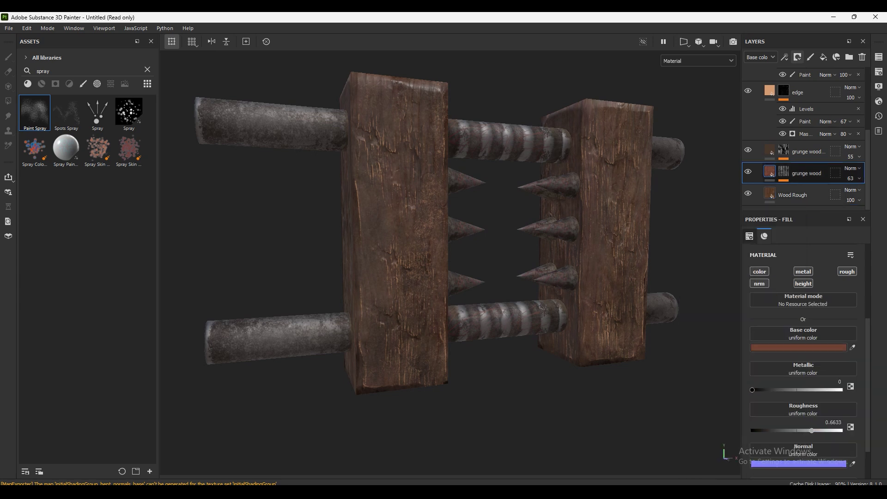
pyautogui.click(798, 348)
pyautogui.moveTo(742, 303); pyautogui.dragTo(749, 303)
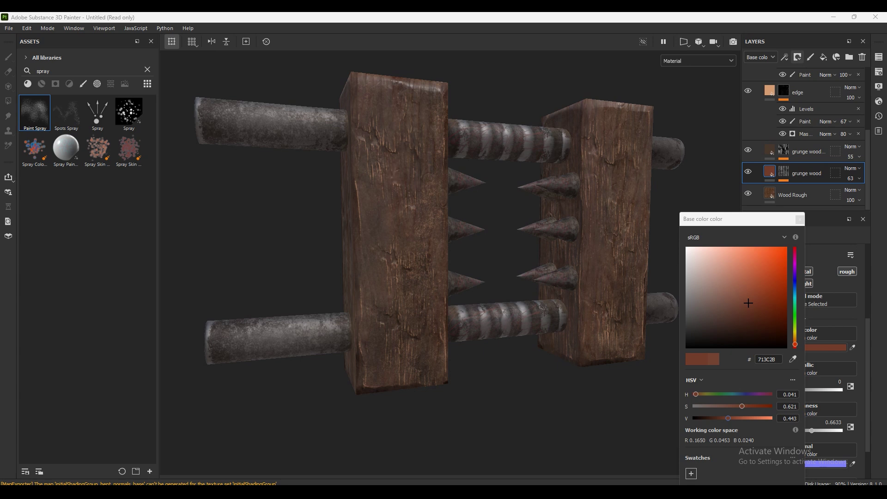
pyautogui.click(800, 219)
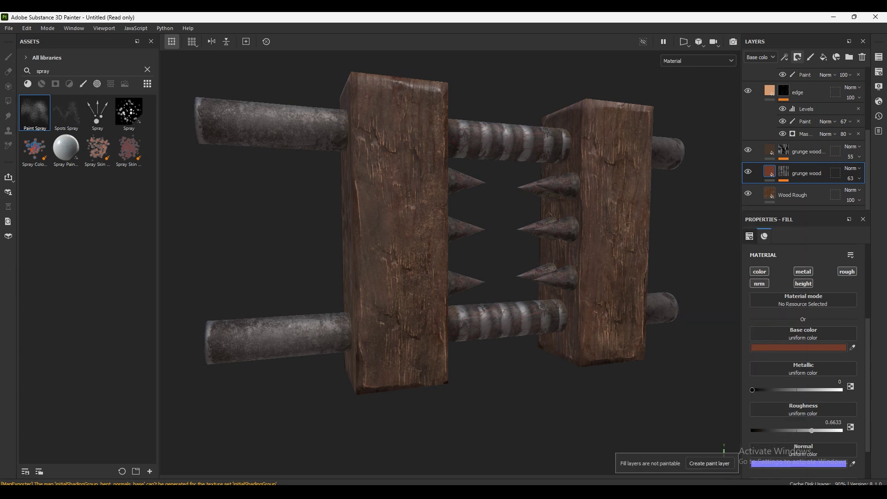
pyautogui.click(784, 171)
pyautogui.click(806, 189)
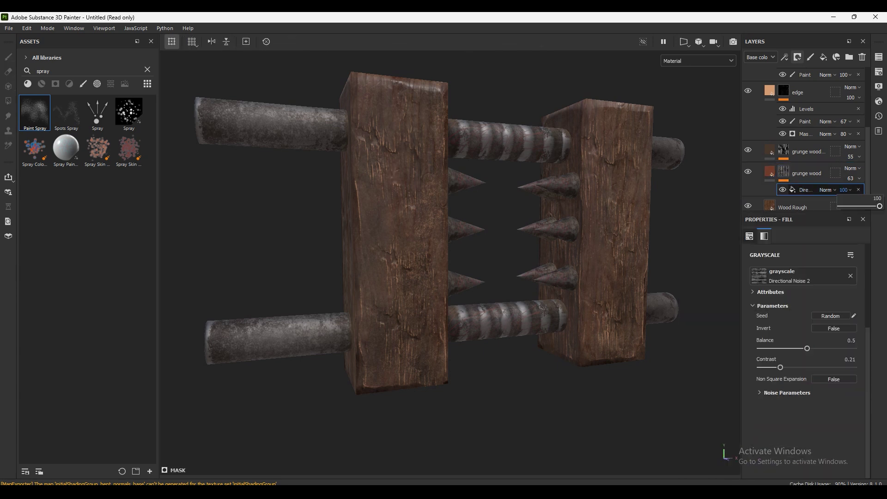
# Step: Set the Directional Noise effect to 73 opacity and copy it onto the other grunge wood layer
pyautogui.moveTo(879, 206)
pyautogui.mouseDown()
pyautogui.moveTo(862, 206)
pyautogui.moveTo(870, 206)
pyautogui.mouseUp()
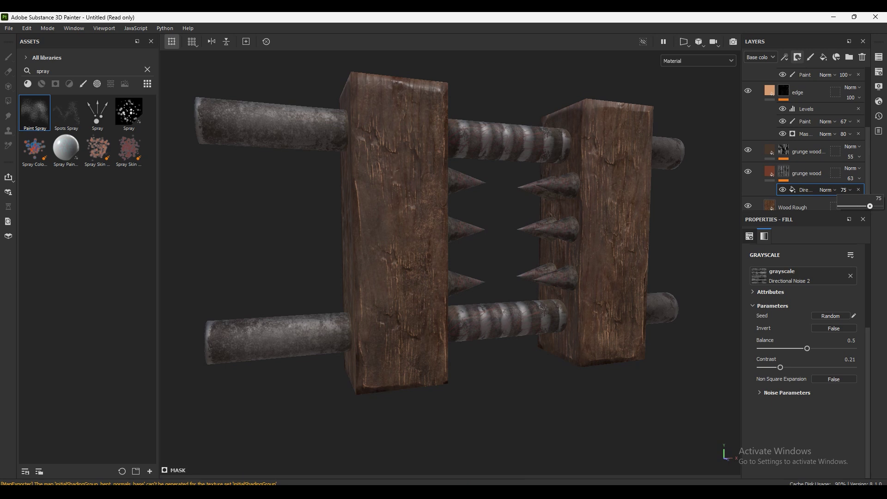
pyautogui.keyDown('ctrl'); pyautogui.moveTo(806, 190); pyautogui.dragTo(806, 155); pyautogui.keyUp('ctrl')
pyautogui.click(748, 149)
pyautogui.click(748, 150)
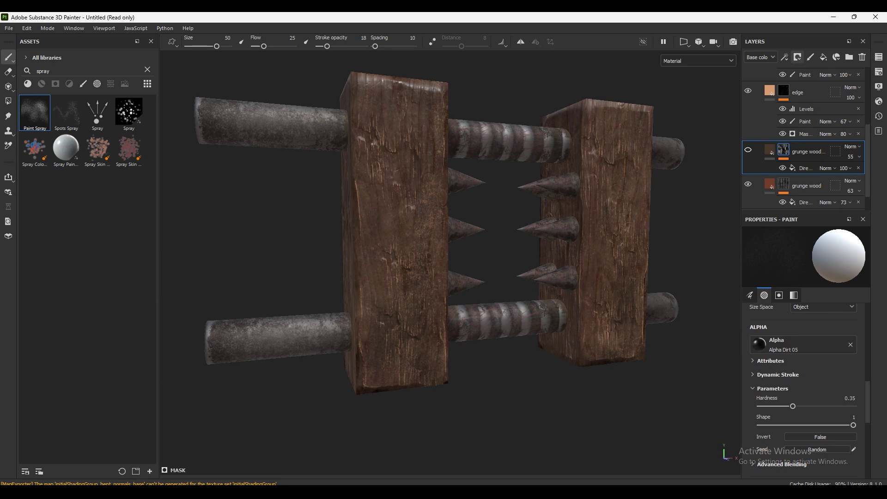
pyautogui.click(748, 150)
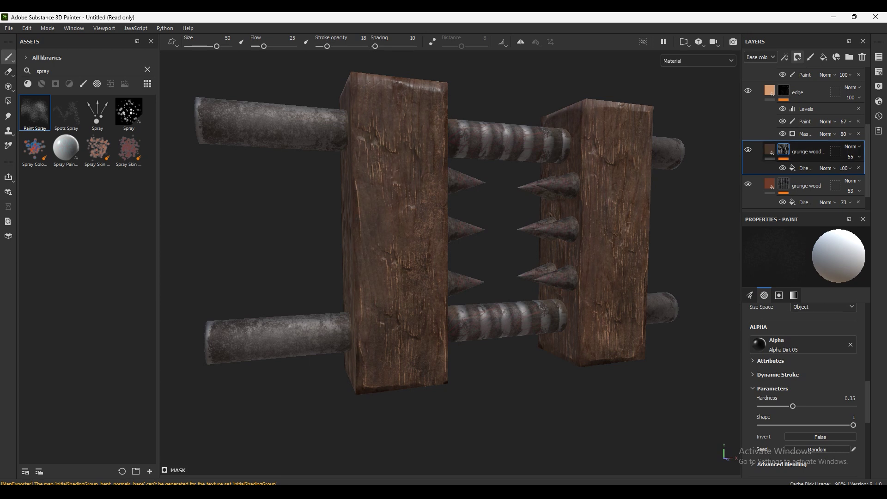
# Step: Set the copied directional noise effect's opacity to 52
pyautogui.click(844, 168)
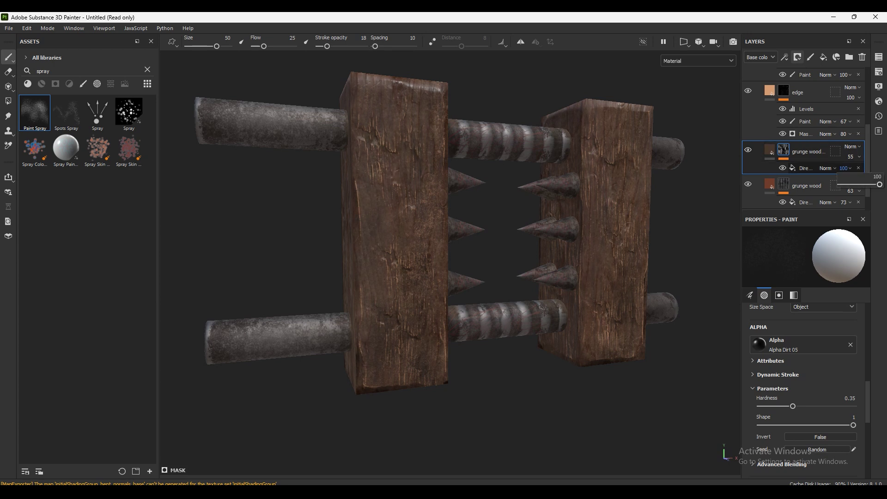
pyautogui.write('52')
pyautogui.press('Return')
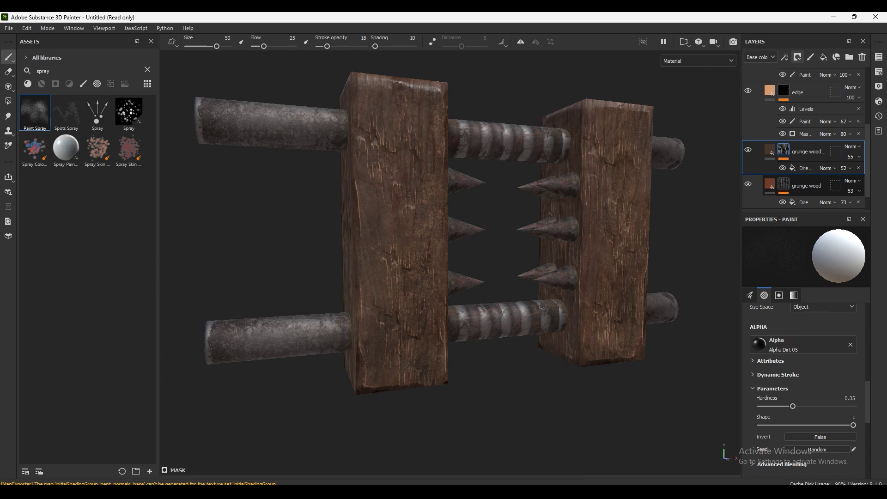
pyautogui.click(748, 91)
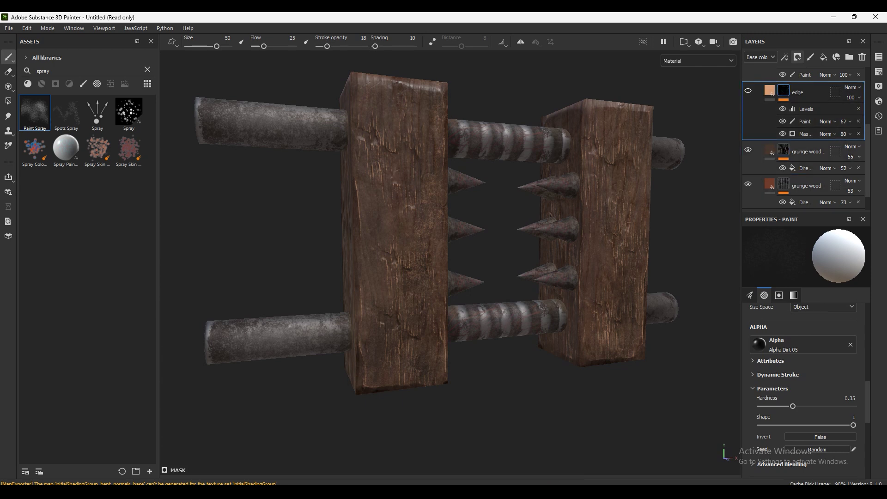
pyautogui.moveTo(656, 148)
pyautogui.keyDown('alt'); pyautogui.mouseDown()
pyautogui.moveTo(545, 157)
pyautogui.moveTo(561, 293)
pyautogui.moveTo(564, 188)
pyautogui.moveTo(663, 257)
pyautogui.moveTo(684, 244)
pyautogui.mouseUp(); pyautogui.keyUp('alt')
# Step: Hide the edge wear to compare, then show the edge Curvature generator using Grunge Map 009
pyautogui.scroll(2, 806, 139)
pyautogui.scroll(2, 806, 138)
pyautogui.scroll(1, 807, 138)
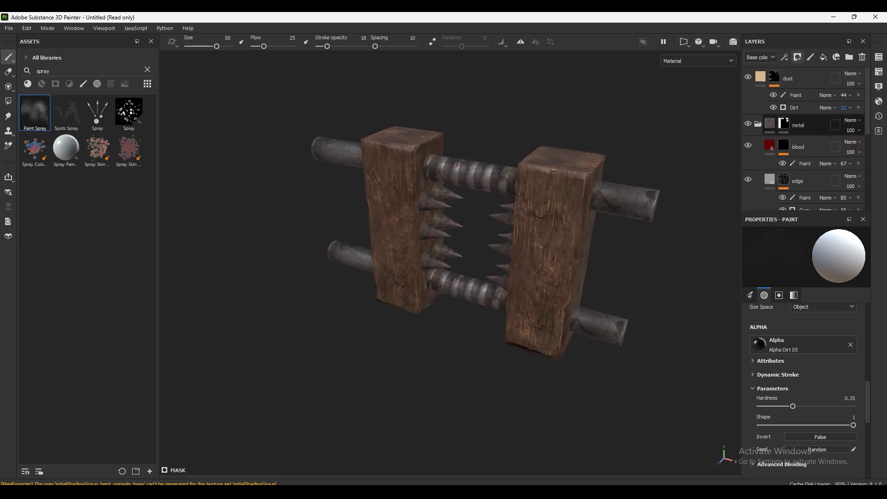
pyautogui.click(809, 146)
pyautogui.scroll(-2, 809, 146)
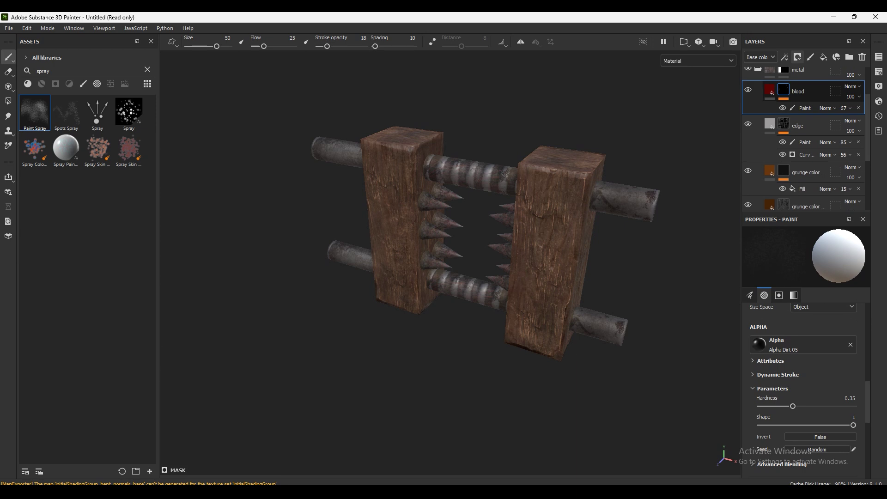
pyautogui.click(748, 124)
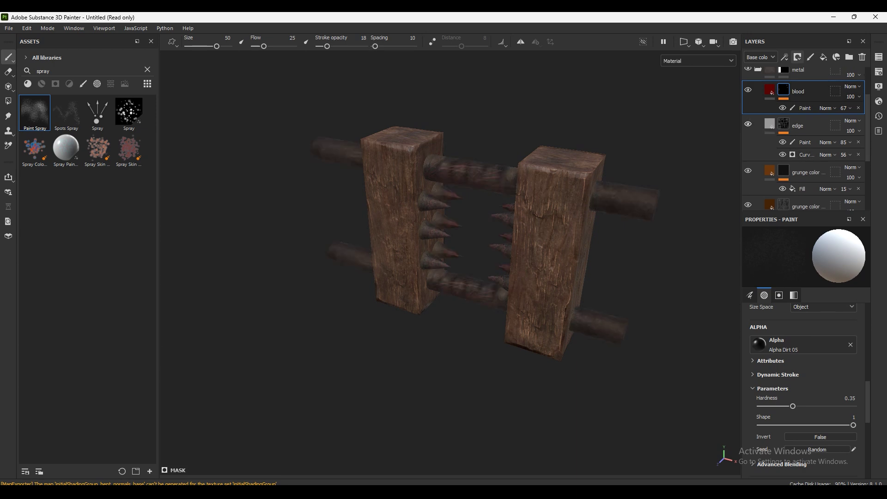
pyautogui.click(806, 155)
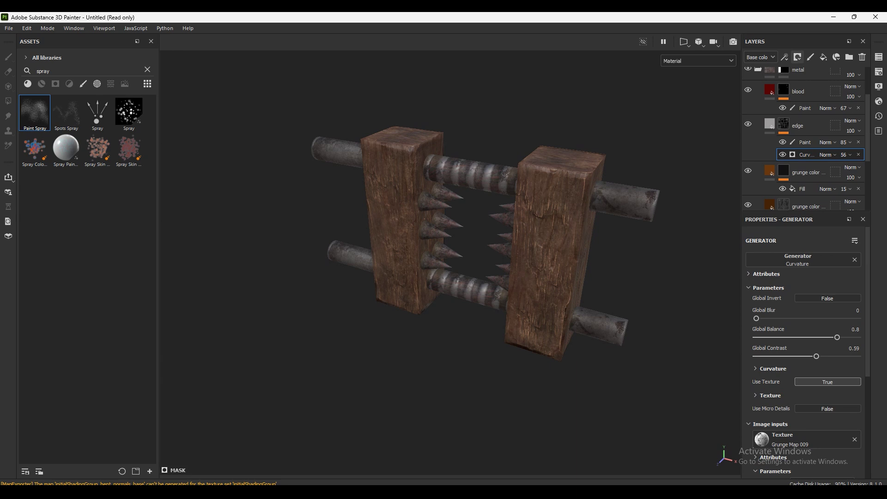
# Step: Zoom in, toggle the edge wear to compare, and show its fill: metallic 1, roughness 0.4372
pyautogui.scroll(1, 451, 259)
pyautogui.scroll(2, 451, 259)
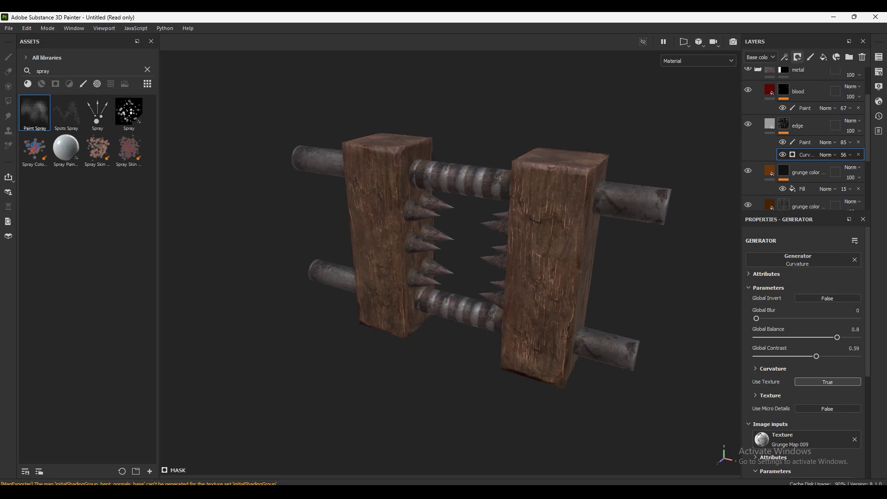
pyautogui.scroll(1, 450, 258)
pyautogui.scroll(2, 450, 259)
pyautogui.scroll(2, 451, 259)
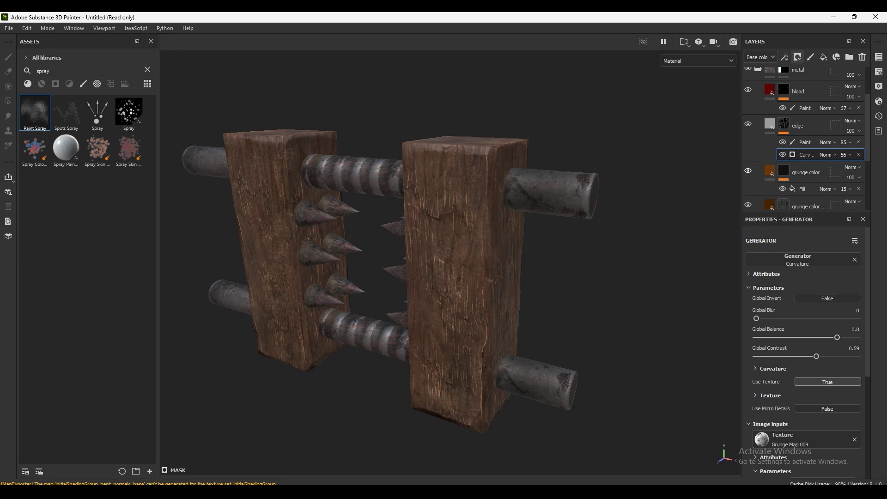
pyautogui.click(748, 69)
pyautogui.click(748, 69)
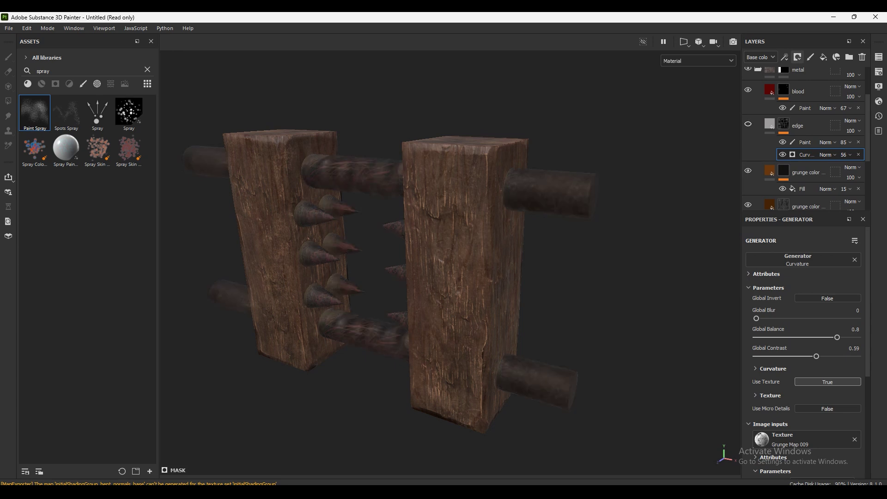
pyautogui.click(748, 69)
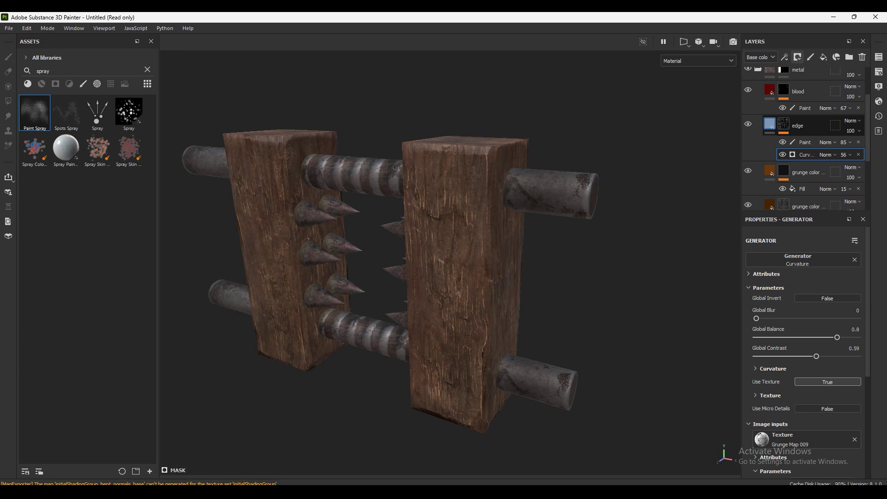
pyautogui.click(769, 124)
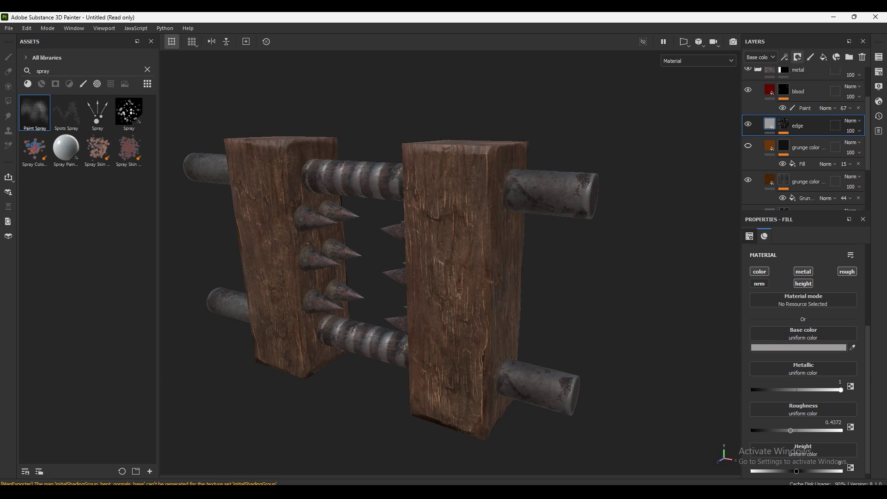
# Step: Compare the base and edge layers by toggling visibility, then raise edge fill roughness to 0.4774
pyautogui.scroll(-2, 748, 158)
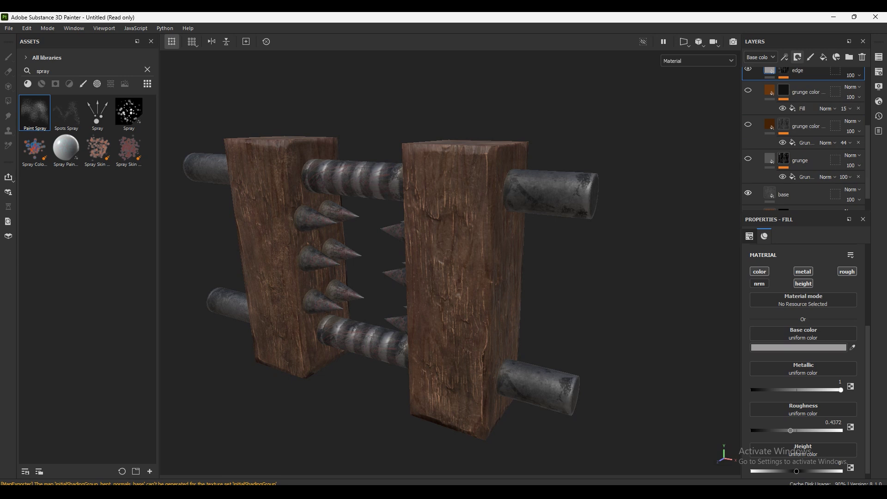
pyautogui.click(748, 193)
pyautogui.click(748, 193)
pyautogui.scroll(2, 748, 157)
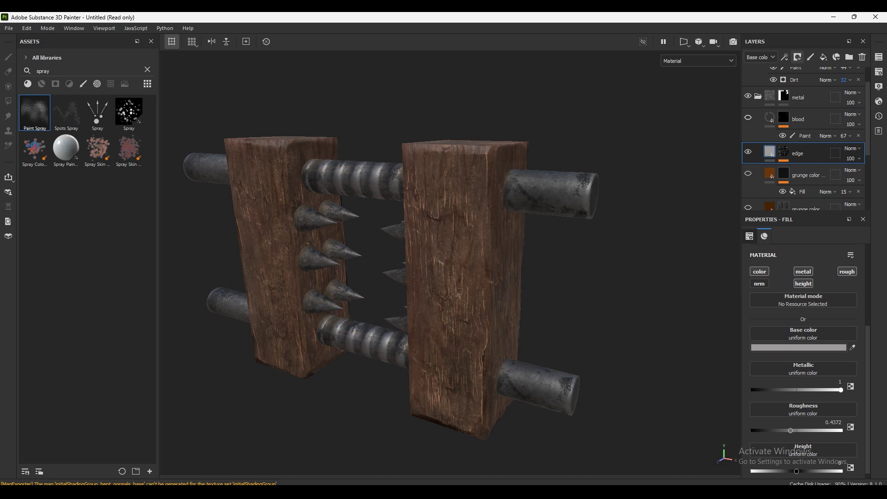
pyautogui.click(748, 152)
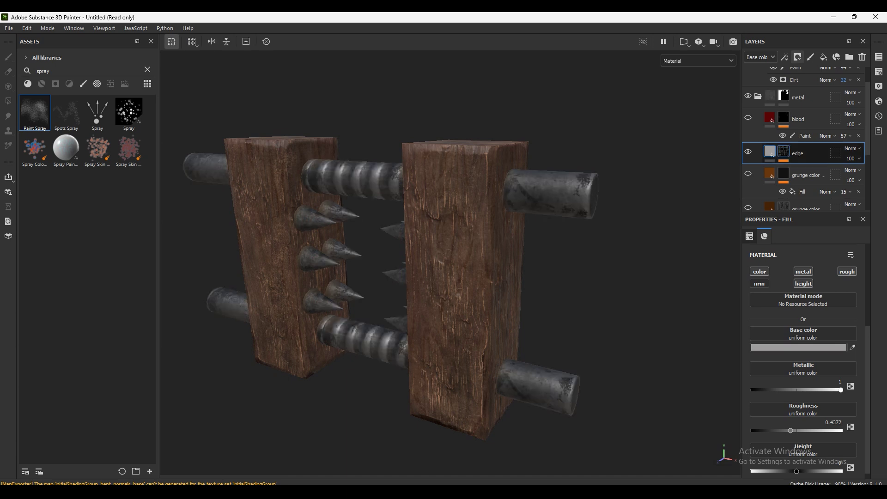
pyautogui.click(784, 152)
pyautogui.click(770, 151)
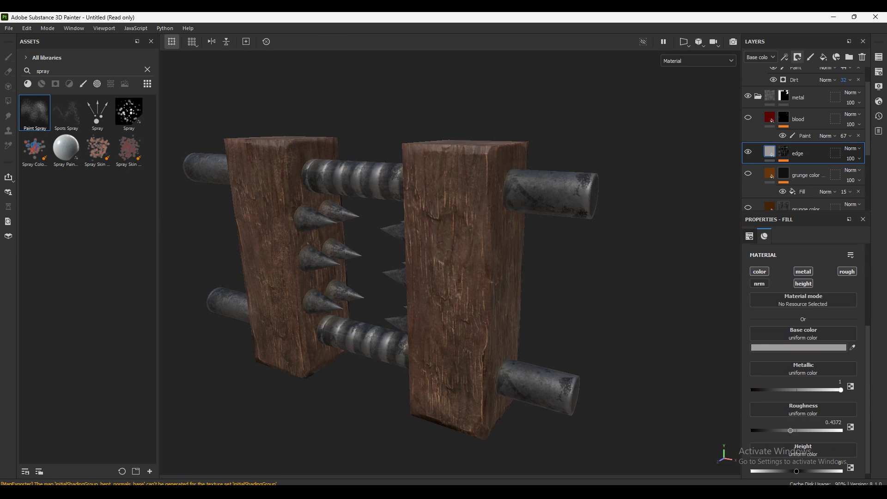
pyautogui.moveTo(790, 423)
pyautogui.mouseDown()
pyautogui.moveTo(830, 424)
pyautogui.moveTo(794, 424)
pyautogui.mouseUp()
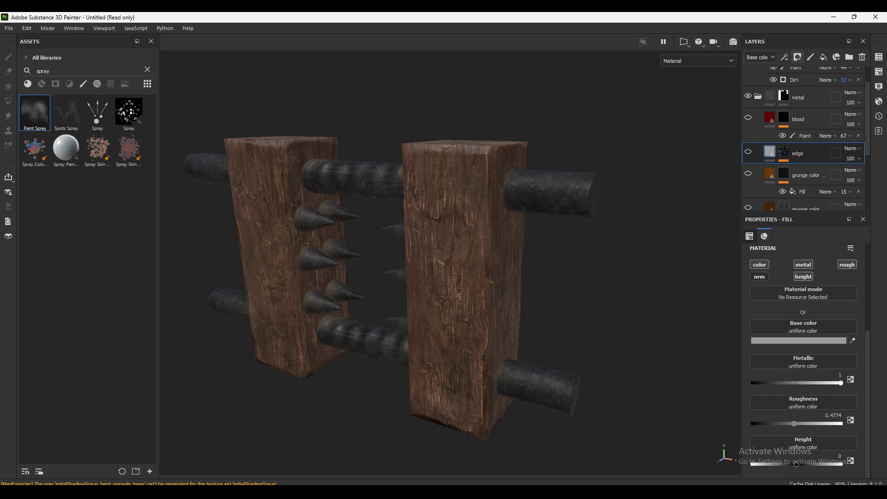
pyautogui.scroll(-3, 806, 139)
pyautogui.hotkey('ctrl', 'y')
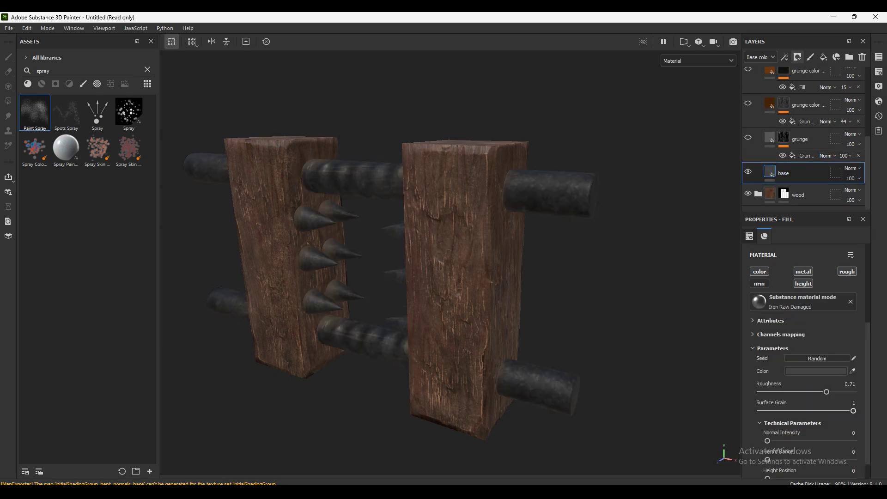
# Step: Lower the Iron Raw Damaged material's Surface Grain to 0.28, leaving its colour unchanged
pyautogui.click(816, 371)
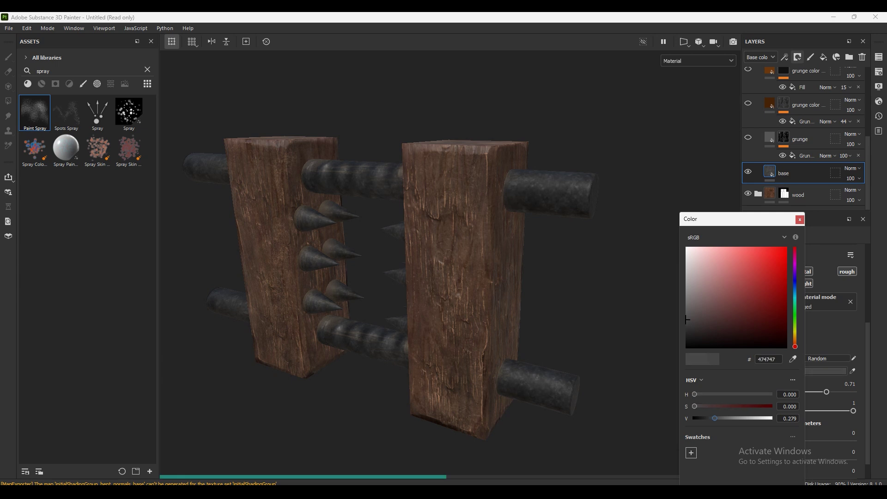
pyautogui.click(800, 219)
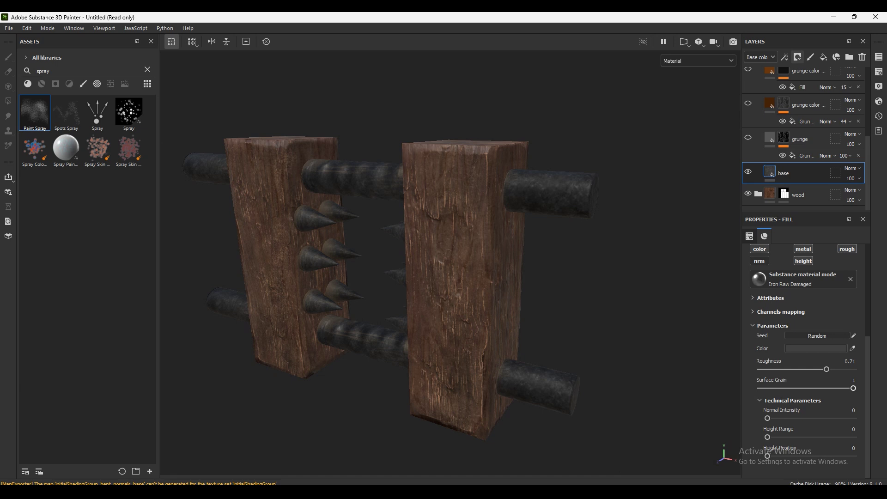
pyautogui.moveTo(854, 389); pyautogui.dragTo(794, 388)
pyautogui.moveTo(794, 388); pyautogui.dragTo(787, 388)
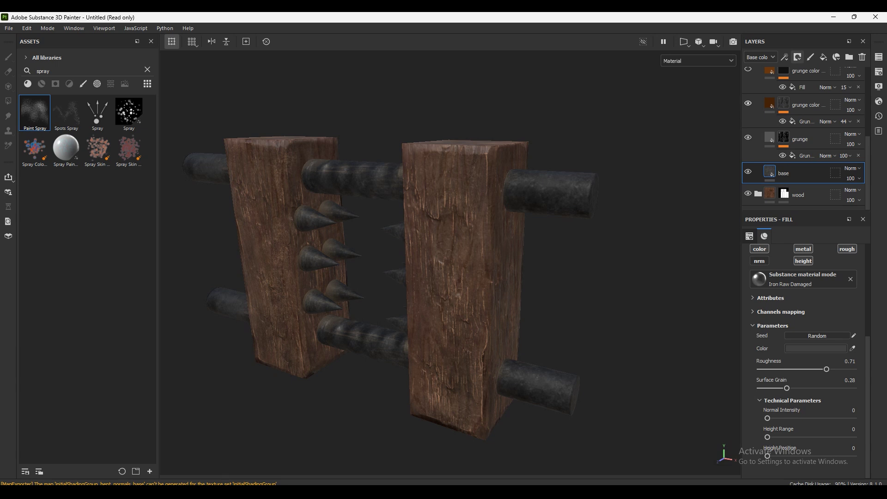
pyautogui.scroll(2, 803, 139)
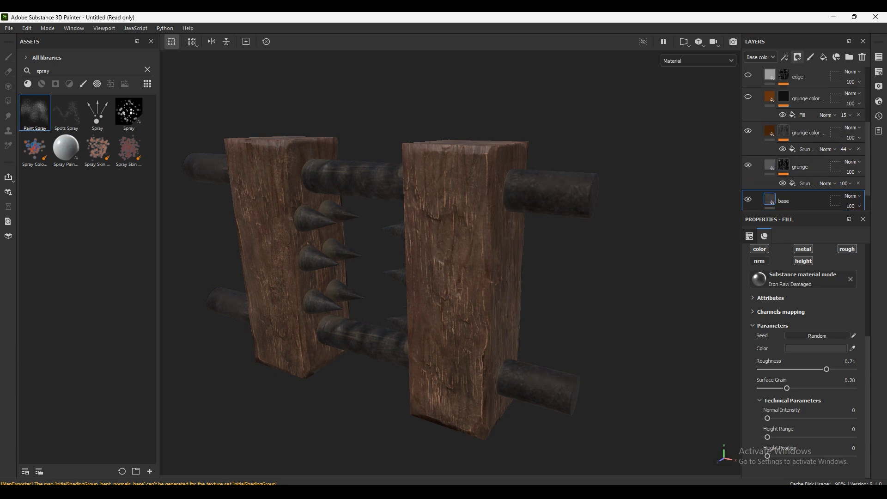
# Step: Tint the lower grunge color layer's base colour to saturated orange #CC7F3C
pyautogui.click(804, 133)
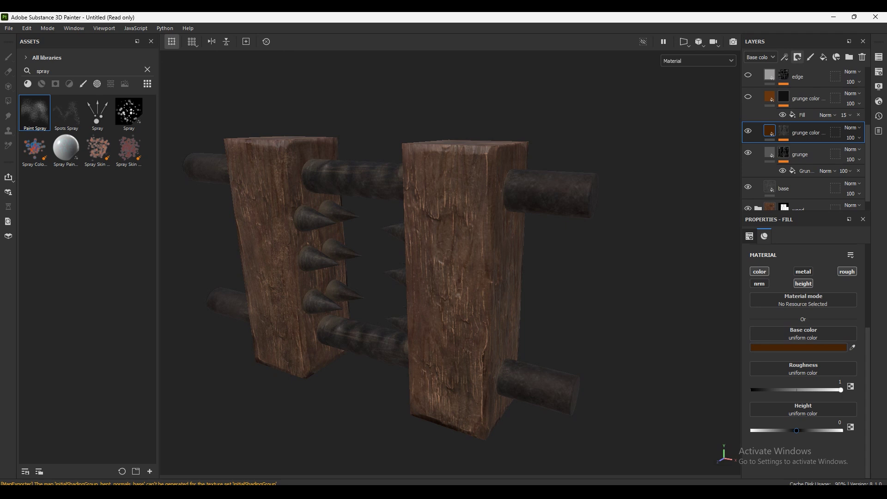
pyautogui.click(799, 347)
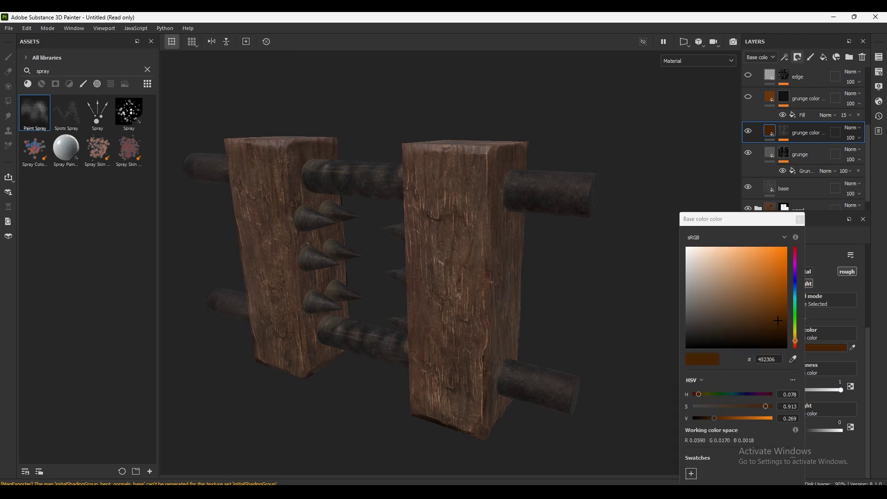
pyautogui.moveTo(778, 321)
pyautogui.mouseDown()
pyautogui.moveTo(772, 300)
pyautogui.moveTo(731, 295)
pyautogui.moveTo(740, 293)
pyautogui.moveTo(733, 263)
pyautogui.moveTo(711, 264)
pyautogui.moveTo(735, 266)
pyautogui.mouseUp()
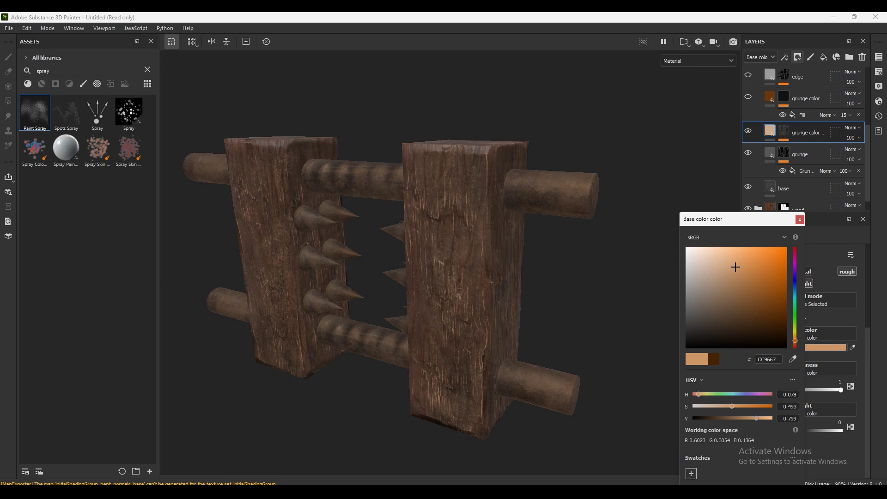
pyautogui.click(800, 219)
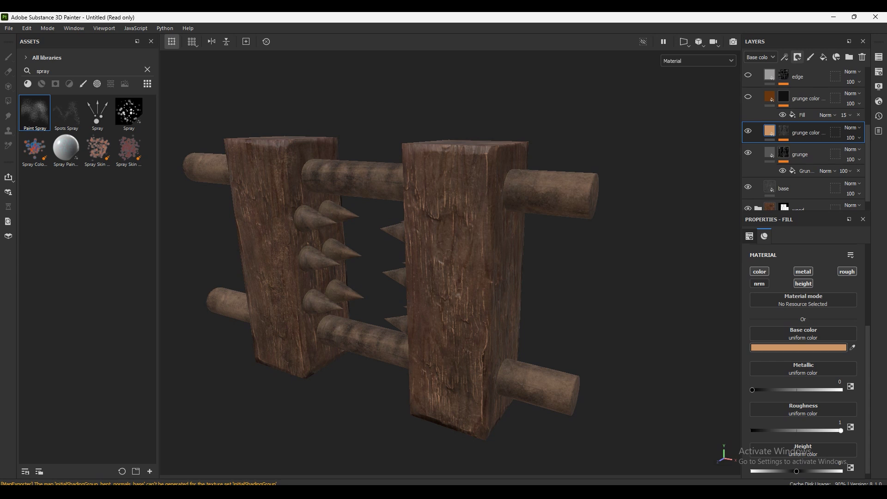
pyautogui.click(799, 347)
pyautogui.moveTo(735, 267); pyautogui.dragTo(767, 267)
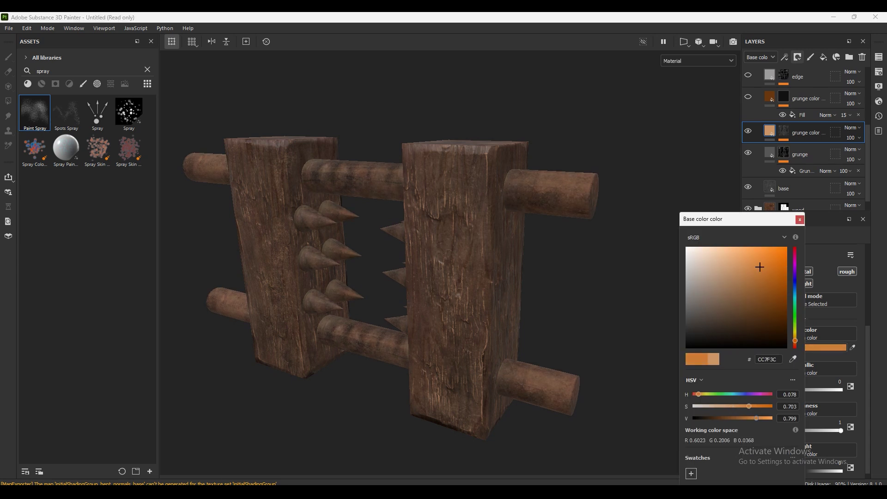
pyautogui.press('Escape')
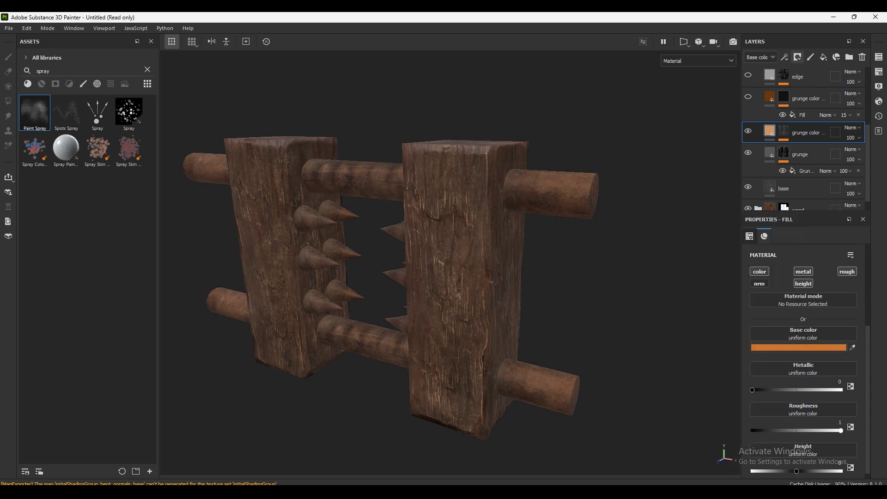
pyautogui.scroll(2, 808, 360)
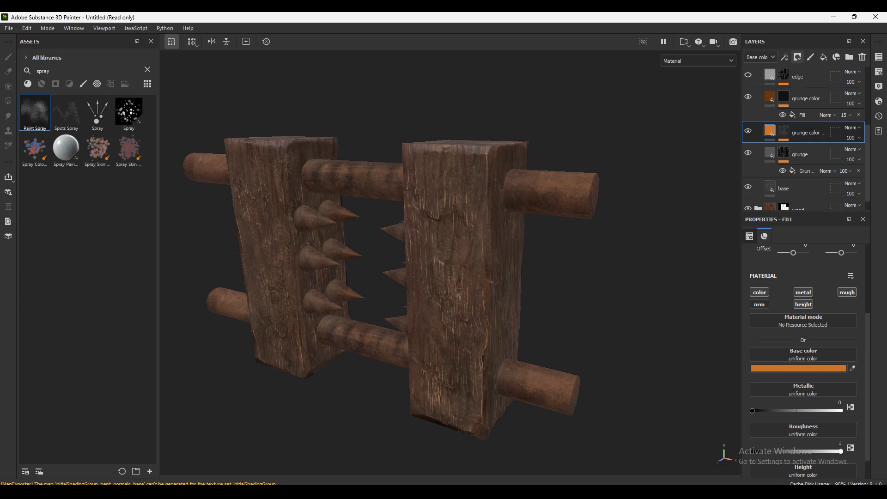
pyautogui.scroll(1, 807, 138)
pyautogui.scroll(1, 806, 139)
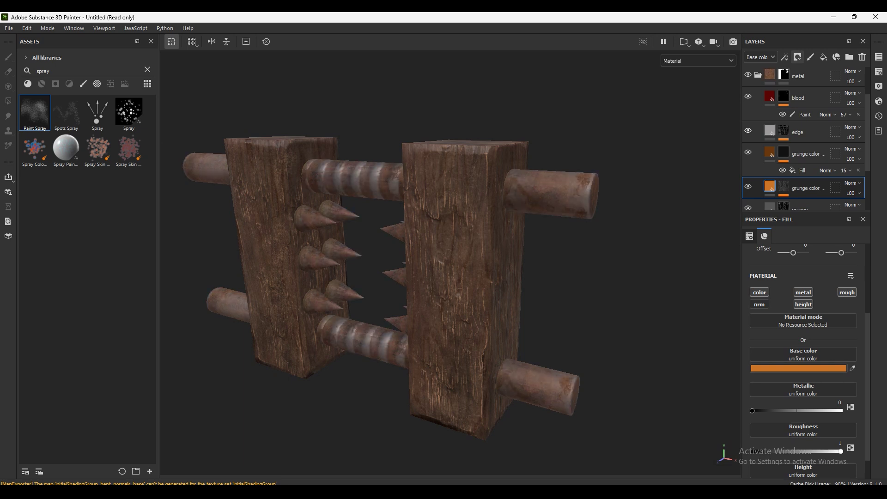
# Step: Delete the blood, edge wear and upper grunge color layers from the metal folder
pyautogui.keyDown('alt'); pyautogui.moveTo(416, 277); pyautogui.dragTo(531, 277); pyautogui.keyUp('alt')
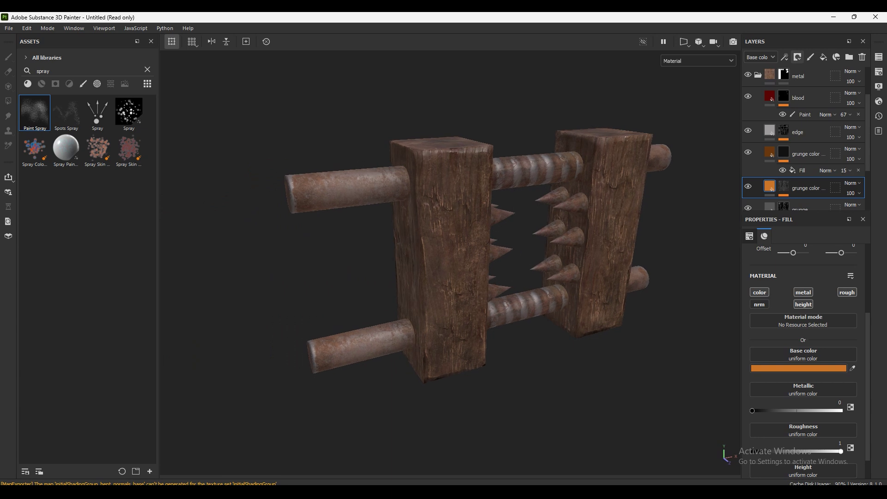
pyautogui.click(799, 98)
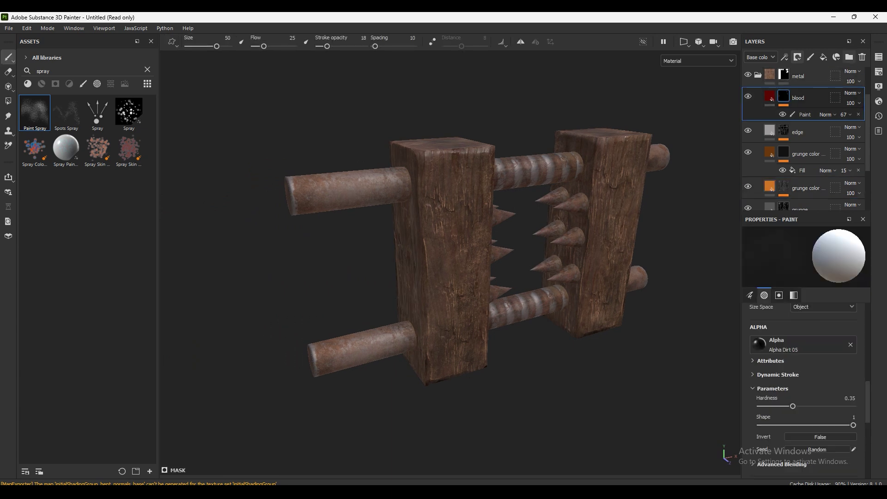
pyautogui.click(863, 57)
pyautogui.click(862, 57)
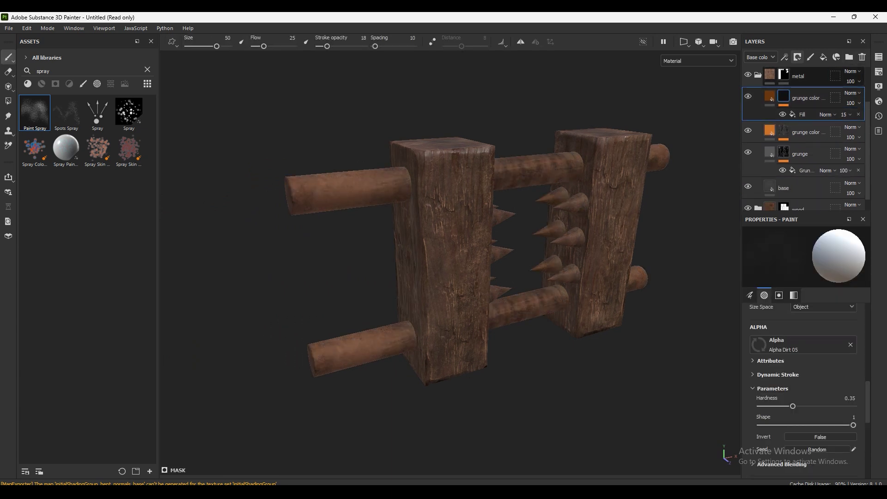
pyautogui.click(862, 57)
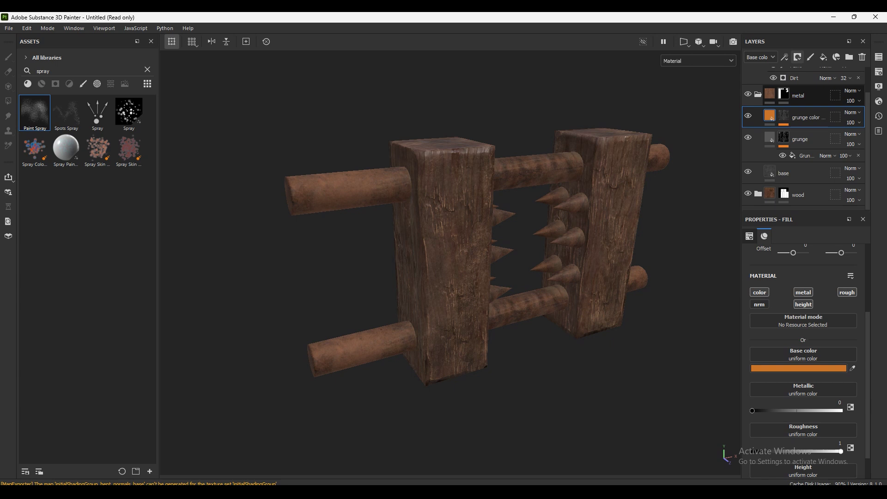
# Step: Delete the remaining grunge color and base iron layers, then search assets for 'rust'
pyautogui.click(784, 94)
pyautogui.scroll(1, 804, 138)
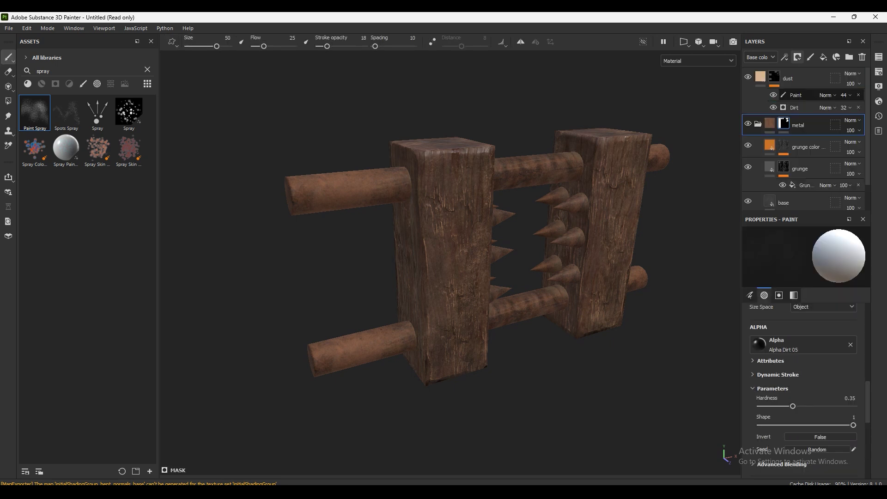
pyautogui.click(805, 147)
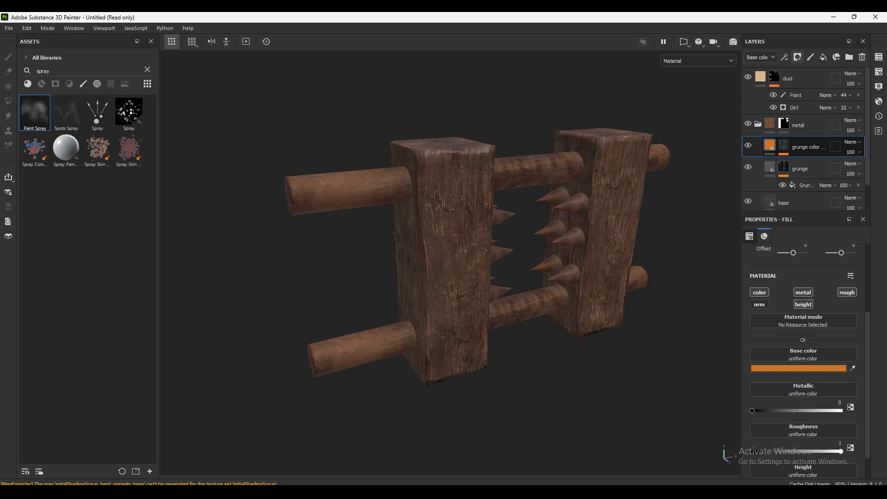
pyautogui.hotkey('ctrl', 'z')
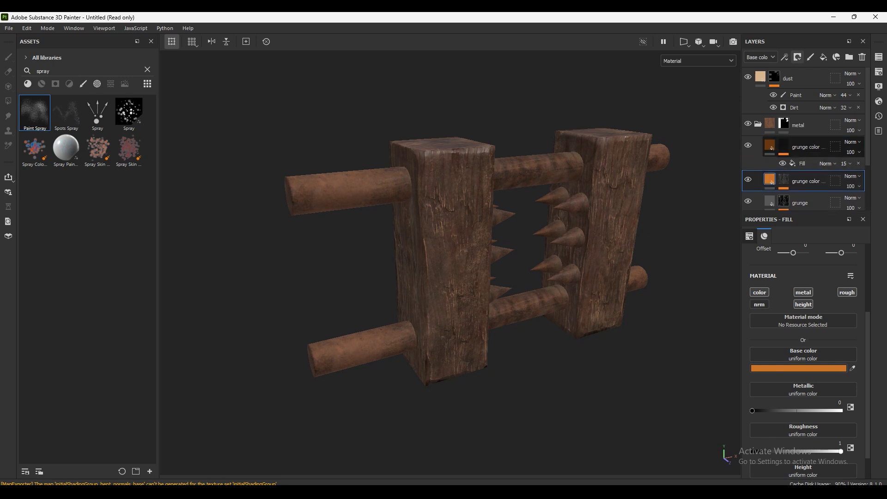
pyautogui.hotkey('ctrl', 'z')
pyautogui.hotkey('ctrl', 'z')
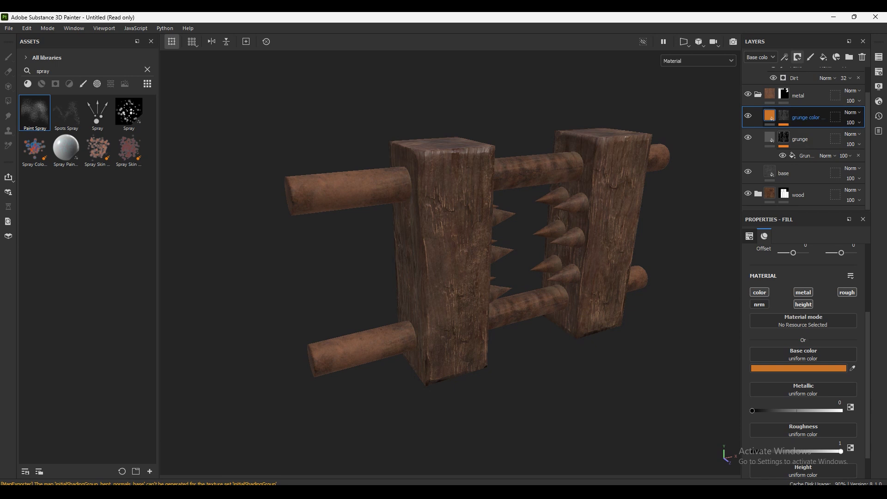
pyautogui.hotkey('ctrl', 'z')
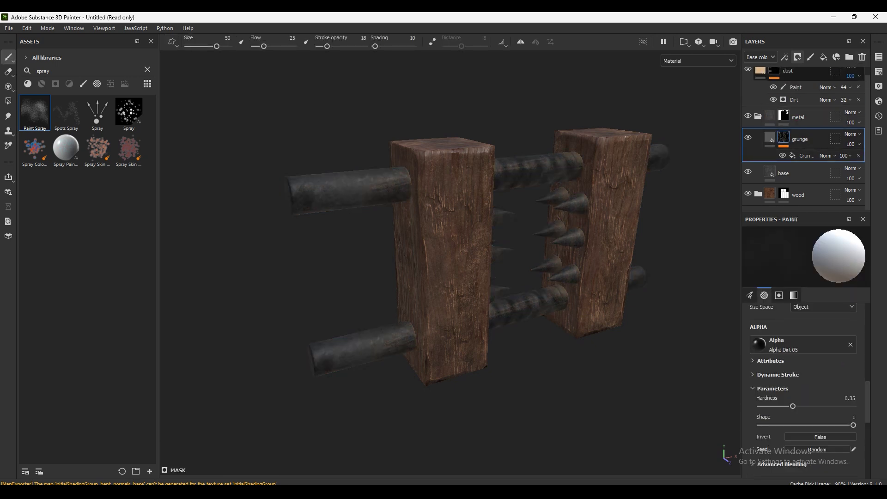
pyautogui.hotkey('ctrl', 'z')
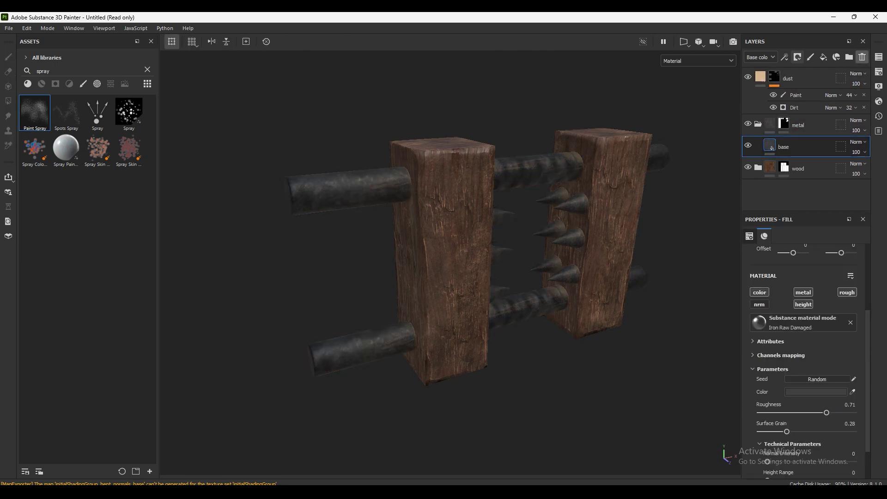
pyautogui.hotkey('ctrl', 'z')
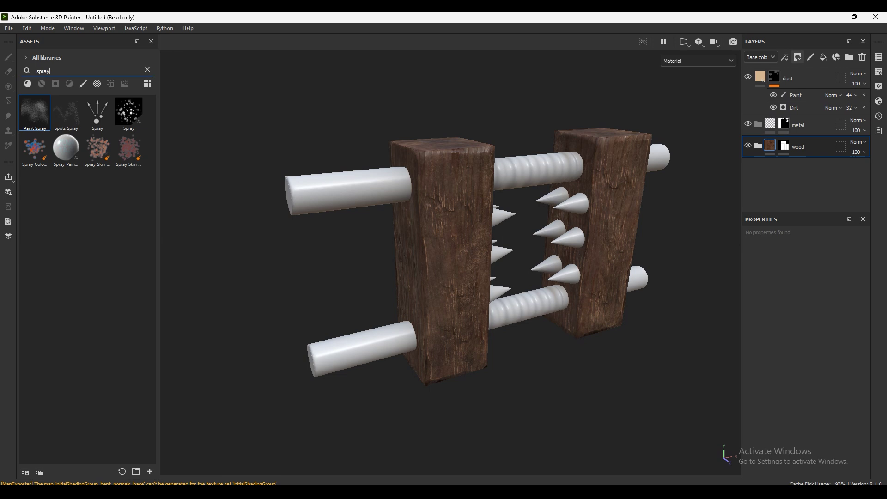
pyautogui.press('BackSpace')
pyautogui.press('BackSpace')
pyautogui.press('BackSpace')
pyautogui.write('rust')
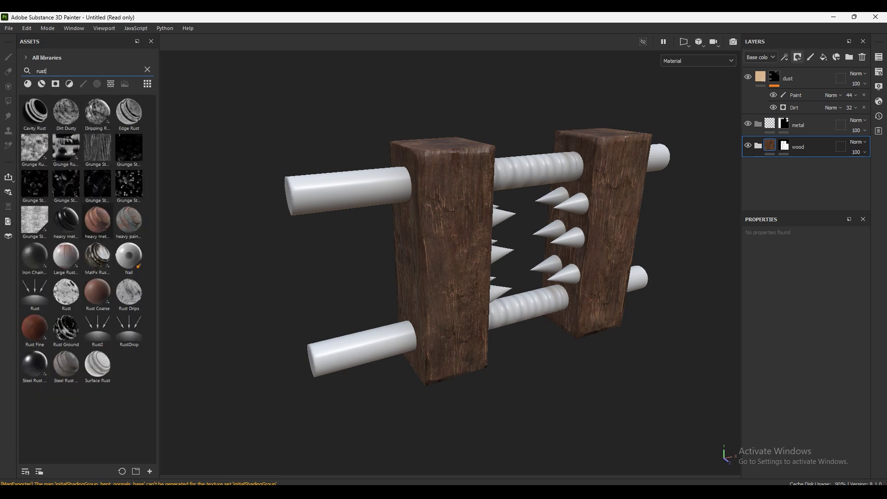
pyautogui.moveTo(97, 220); pyautogui.dragTo(448, 259)
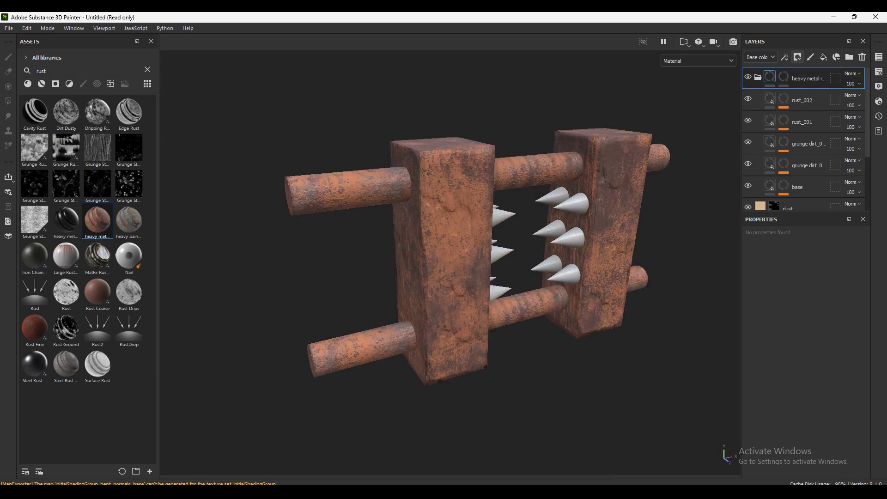
pyautogui.hotkey('ctrl', 'z')
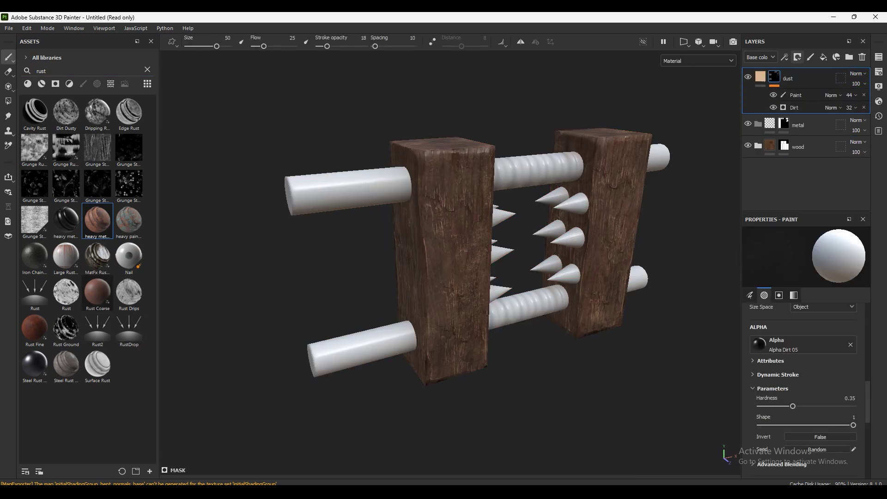
pyautogui.click(797, 125)
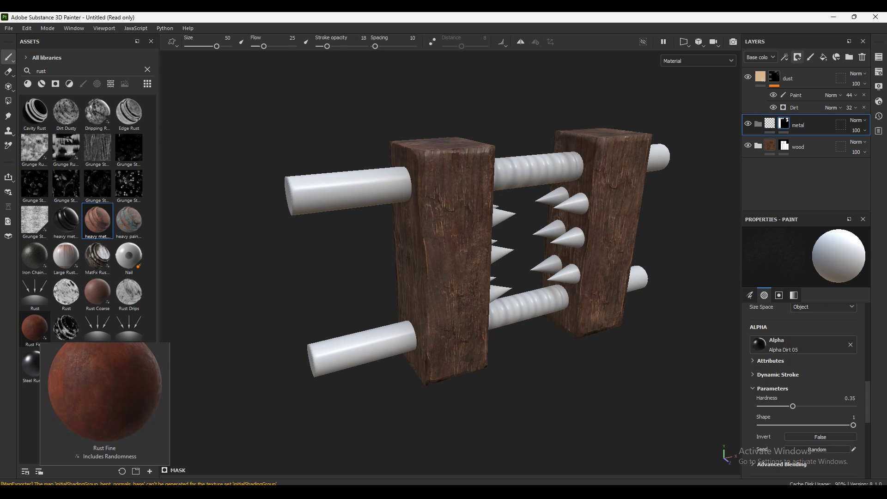
pyautogui.moveTo(34, 328)
pyautogui.mouseDown()
pyautogui.moveTo(443, 259)
pyautogui.moveTo(781, 132)
pyautogui.mouseUp()
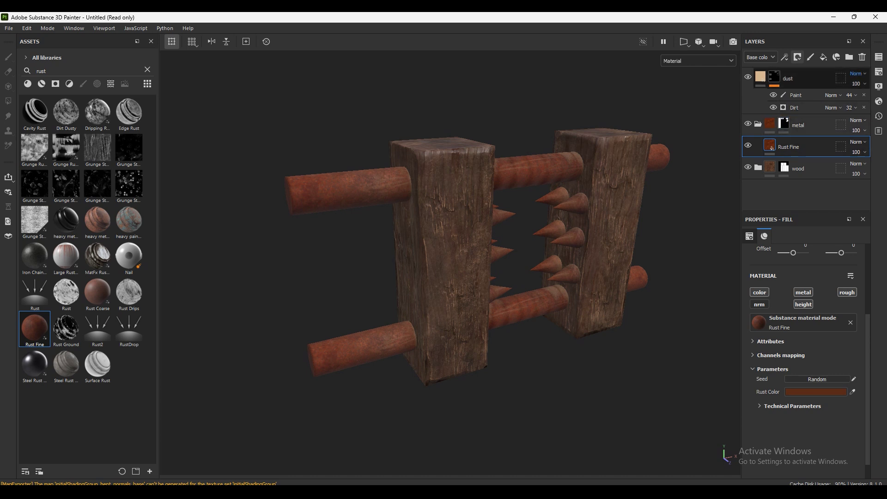
pyautogui.click(862, 57)
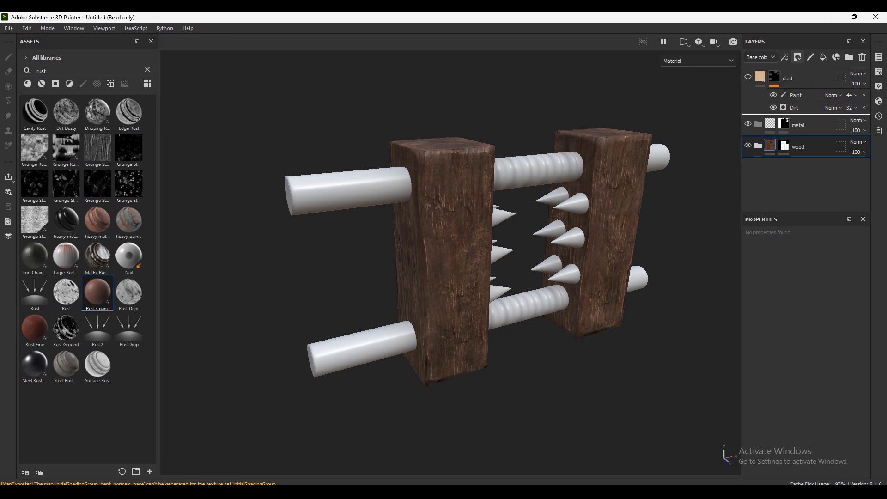
pyautogui.moveTo(97, 293); pyautogui.dragTo(786, 136)
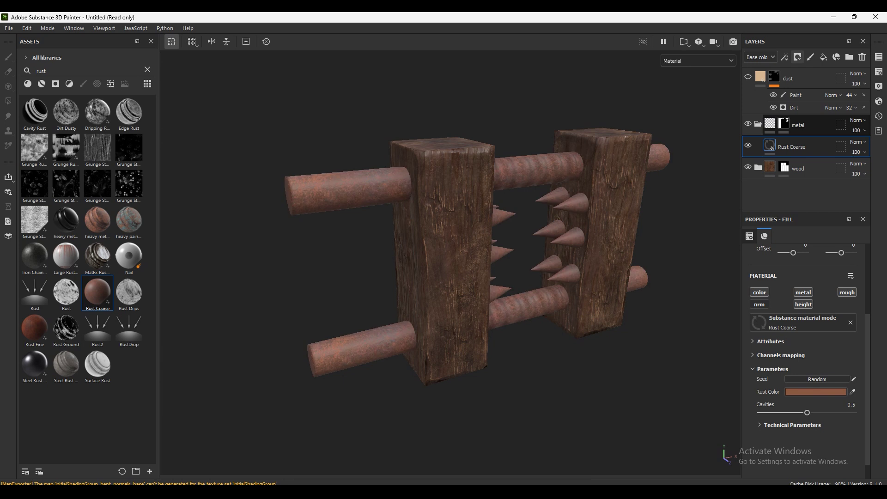
pyautogui.moveTo(450, 259)
pyautogui.keyDown('alt'); pyautogui.mouseDown()
pyautogui.moveTo(508, 258)
pyautogui.moveTo(416, 258)
pyautogui.mouseUp(); pyautogui.keyUp('alt')
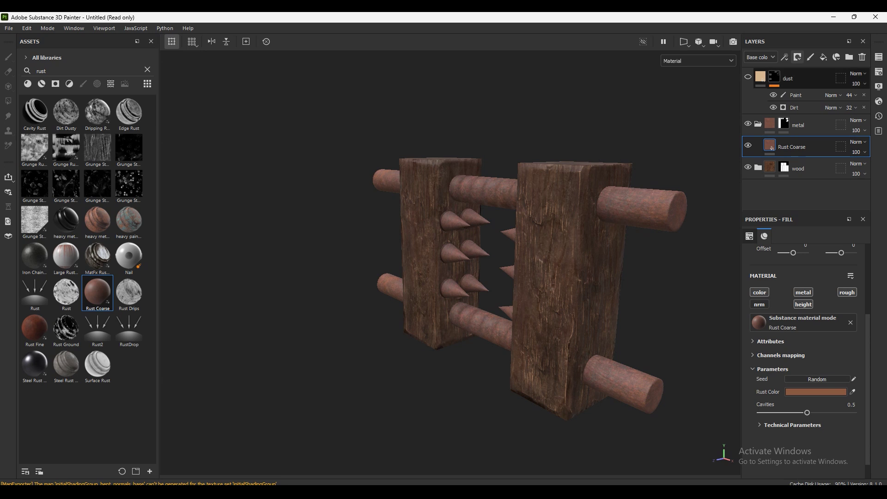
pyautogui.scroll(-1, 809, 361)
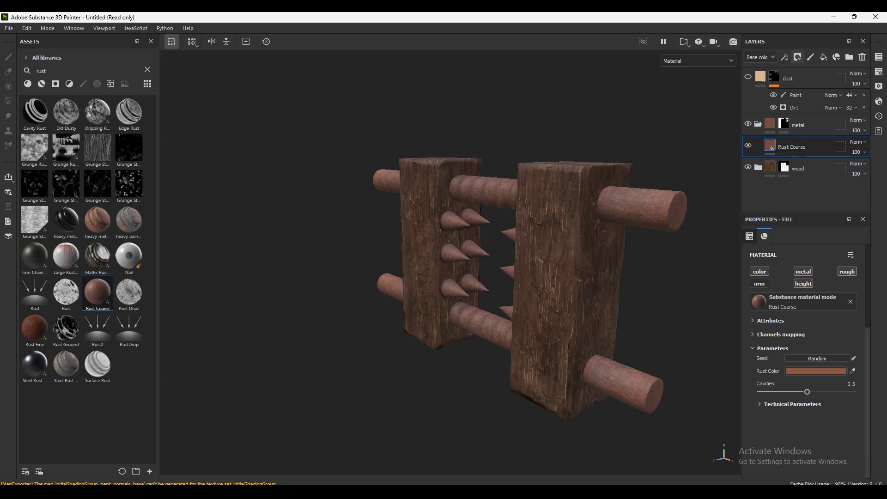
pyautogui.moveTo(808, 391)
pyautogui.mouseDown()
pyautogui.moveTo(762, 392)
pyautogui.moveTo(806, 391)
pyautogui.moveTo(774, 391)
pyautogui.mouseUp()
pyautogui.click(792, 404)
pyautogui.moveTo(795, 438); pyautogui.dragTo(772, 418)
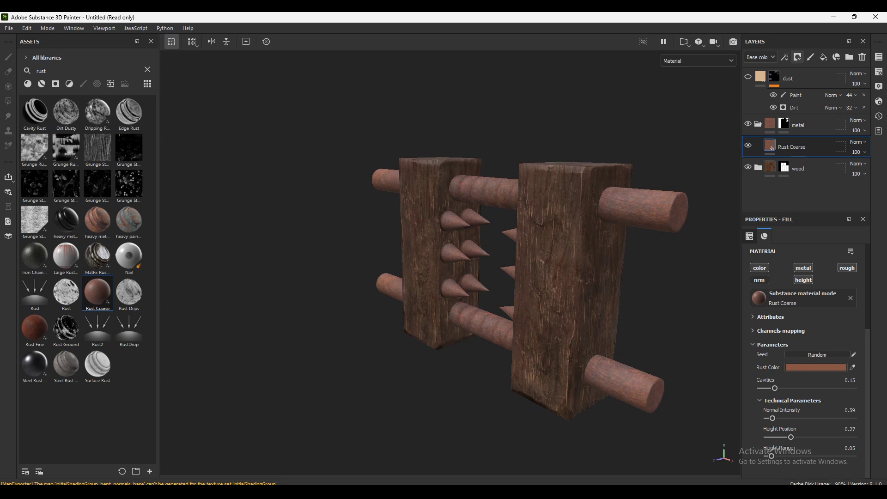
pyautogui.keyDown('alt'); pyautogui.moveTo(462, 277); pyautogui.dragTo(379, 277); pyautogui.keyUp('alt')
pyautogui.keyDown('alt'); pyautogui.moveTo(462, 278); pyautogui.dragTo(473, 282, button='middle'); pyautogui.keyUp('alt')
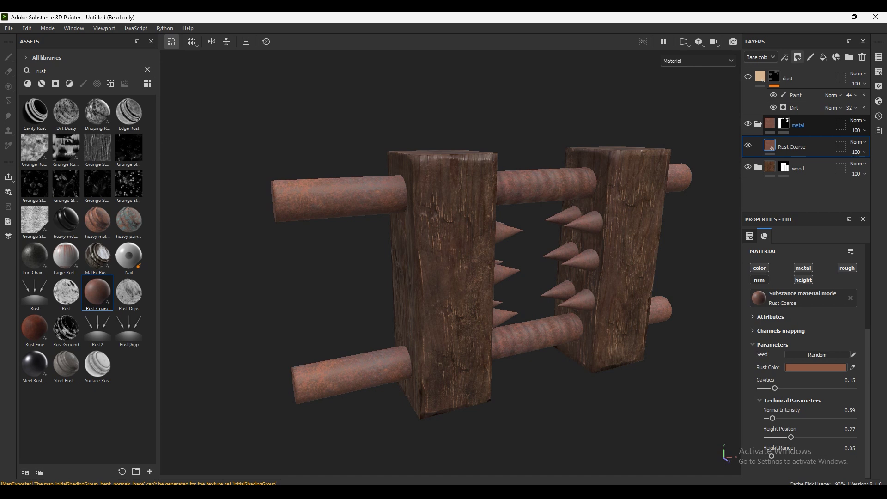
pyautogui.click(823, 57)
pyautogui.rightClick(804, 147)
pyautogui.click(785, 155)
pyautogui.doubleClick(804, 146)
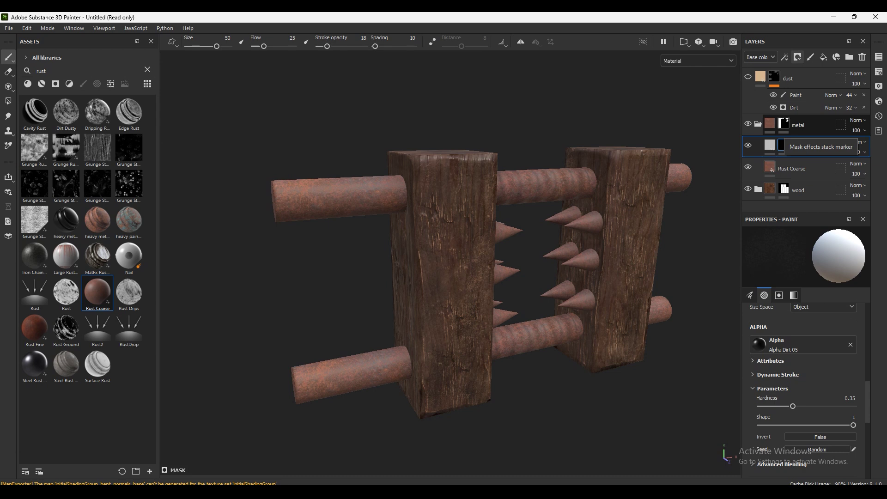
pyautogui.doubleClick(806, 147)
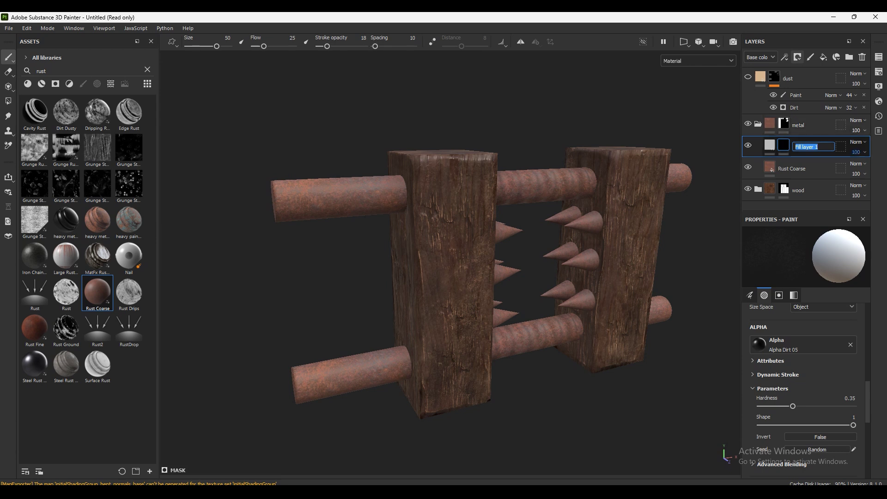
pyautogui.click(770, 145)
pyautogui.press('Delete')
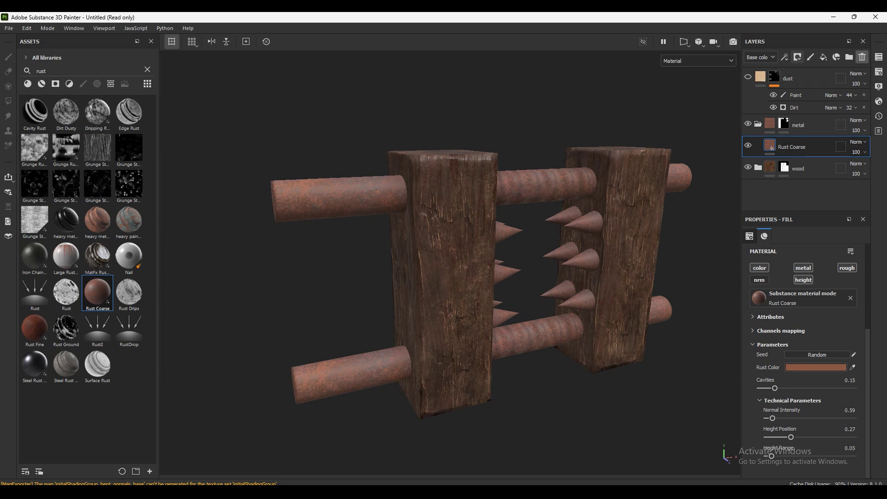
pyautogui.click(862, 57)
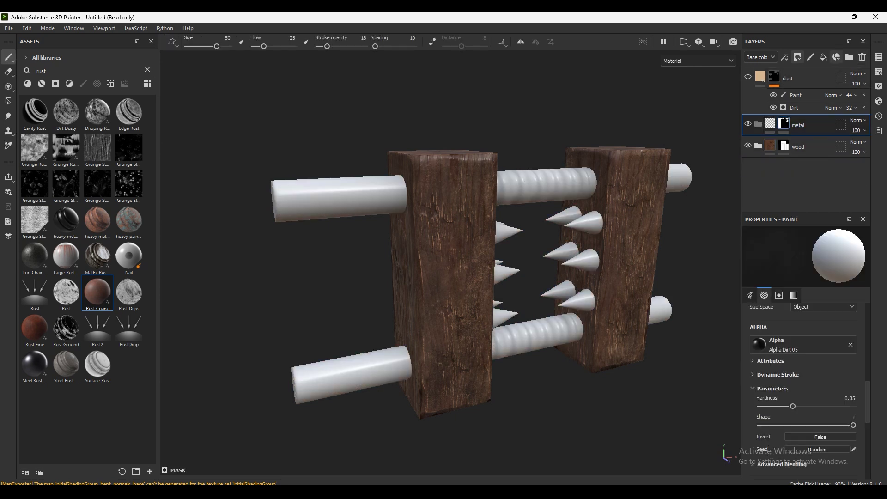
# Step: Add a fill layer under the metal folder and name it base
pyautogui.click(823, 57)
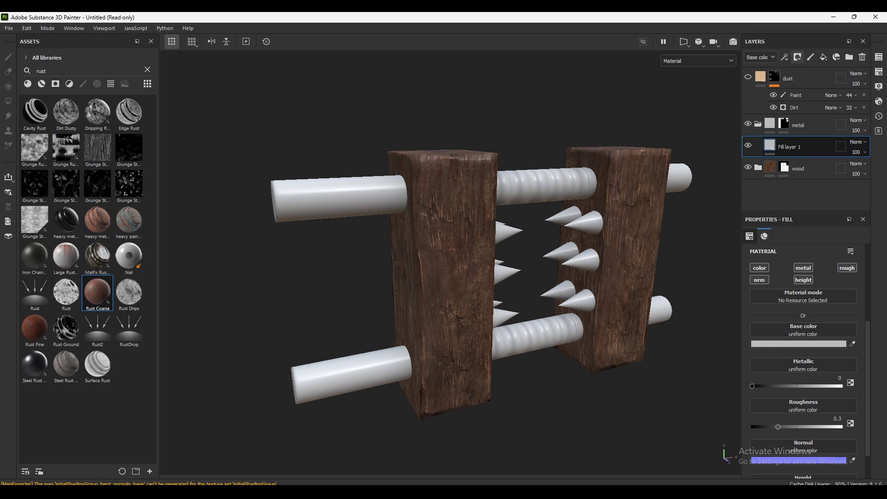
pyautogui.doubleClick(790, 146)
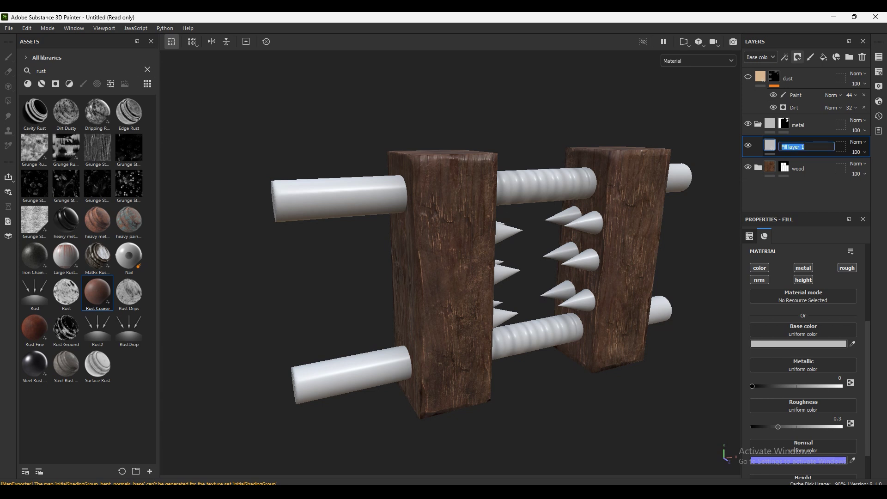
pyautogui.write('base')
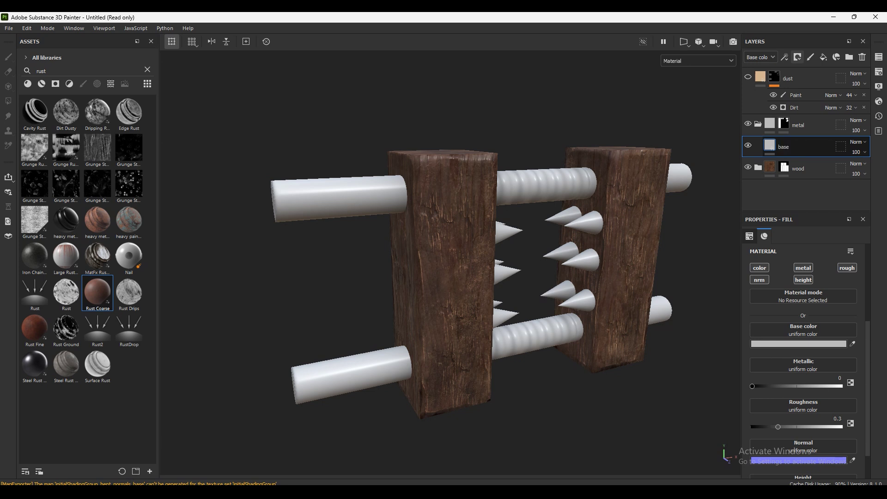
pyautogui.press('Return')
# Step: Give base a grey 747474 colour, Metallic 1 and roughness about 0.39
pyautogui.click(798, 344)
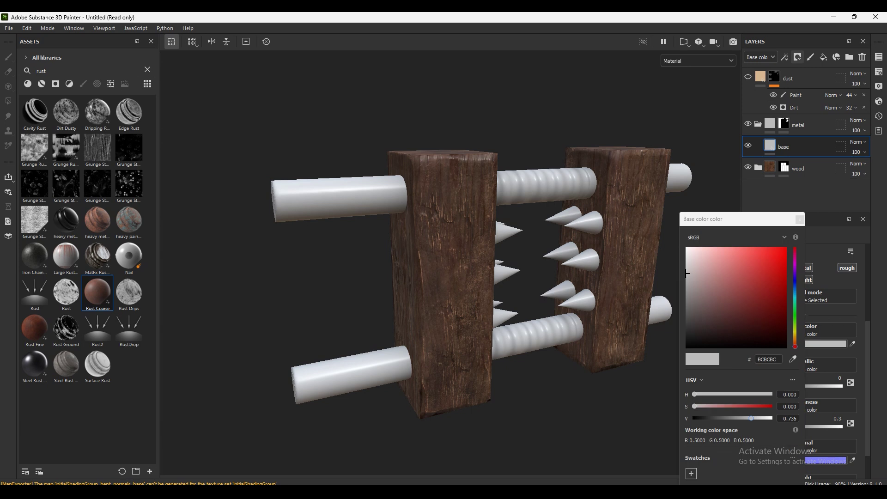
pyautogui.moveTo(687, 304); pyautogui.dragTo(687, 315)
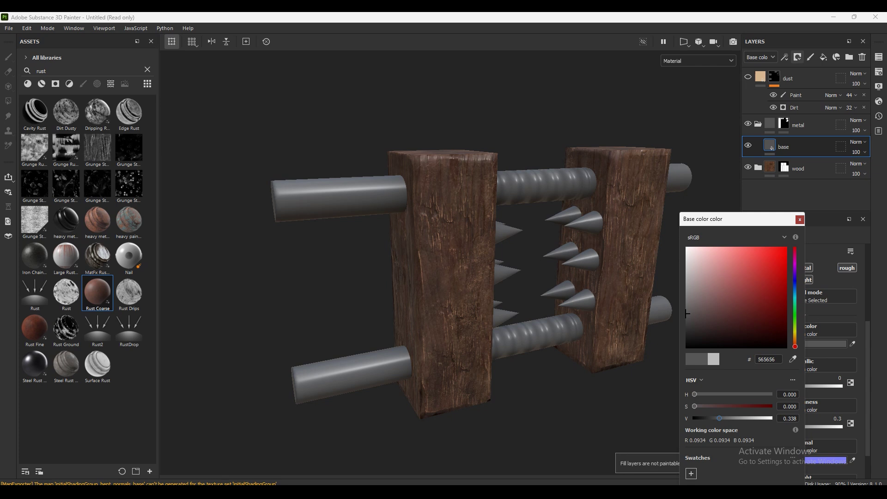
pyautogui.click(800, 219)
pyautogui.moveTo(753, 348); pyautogui.dragTo(841, 348)
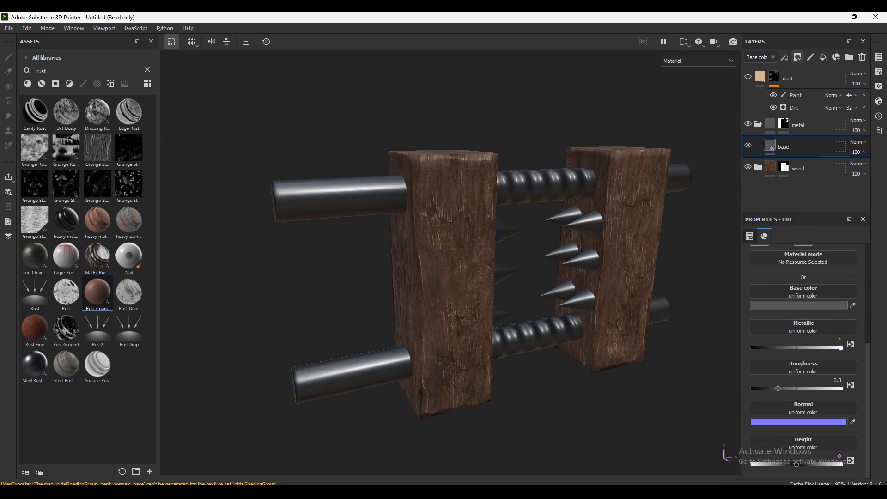
pyautogui.click(799, 305)
pyautogui.moveTo(687, 313); pyautogui.dragTo(687, 302)
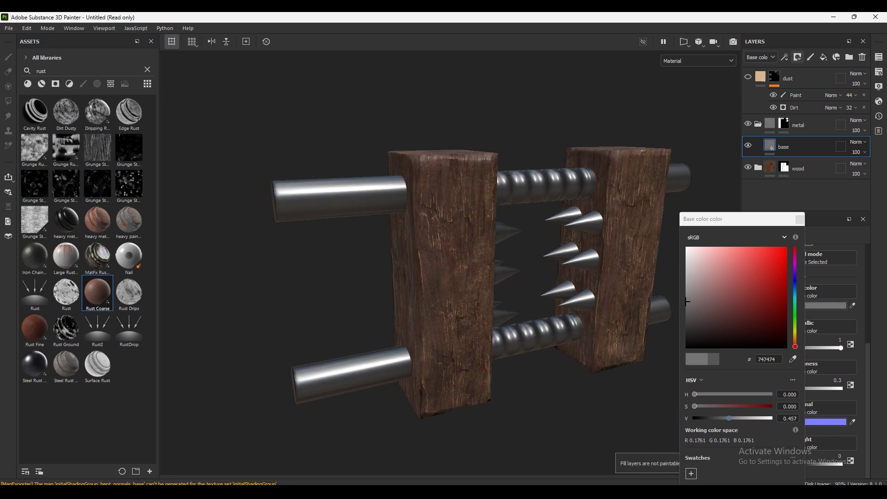
pyautogui.click(799, 220)
pyautogui.moveTo(778, 389); pyautogui.dragTo(785, 389)
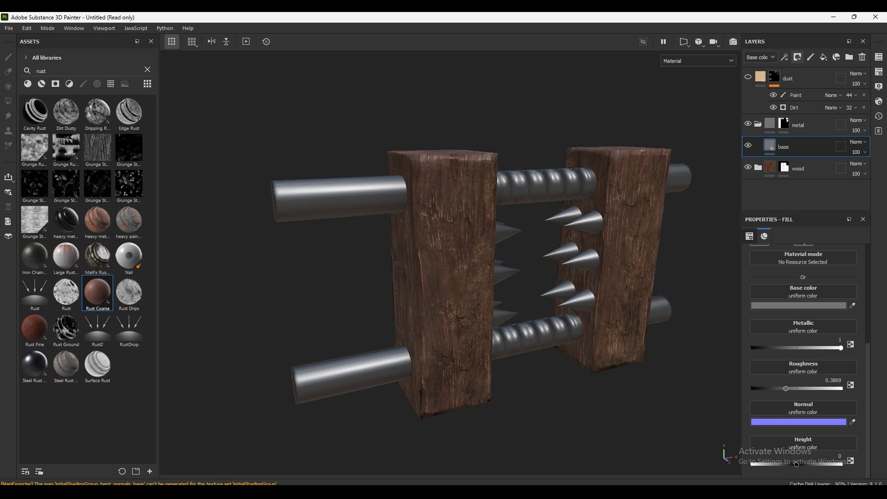
pyautogui.moveTo(462, 277)
pyautogui.keyDown('alt'); pyautogui.mouseDown()
pyautogui.moveTo(508, 277)
pyautogui.moveTo(462, 278)
pyautogui.mouseUp(); pyautogui.keyUp('alt')
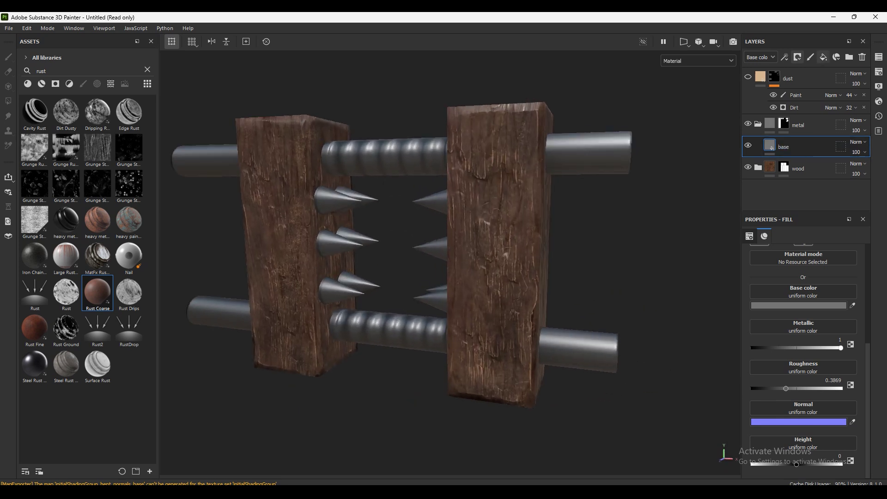
pyautogui.click(823, 56)
# Step: Give the new fill layer a black mask and name it 'grunge rough'
pyautogui.rightClick(785, 147)
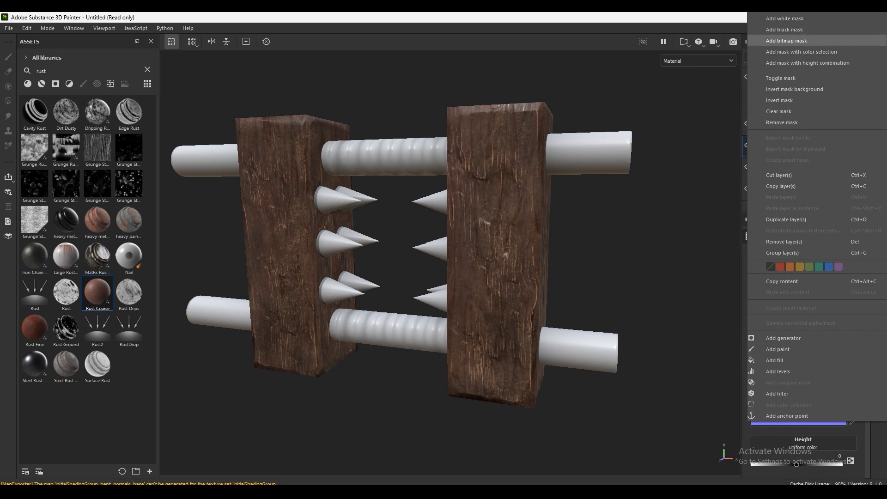
pyautogui.click(784, 29)
pyautogui.doubleClick(813, 147)
pyautogui.write('grnge')
pyautogui.press('Return')
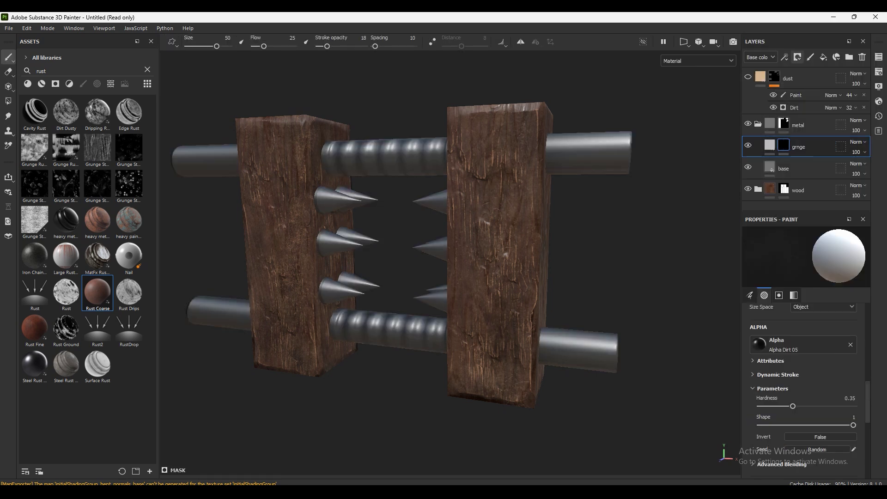
pyautogui.press('F2')
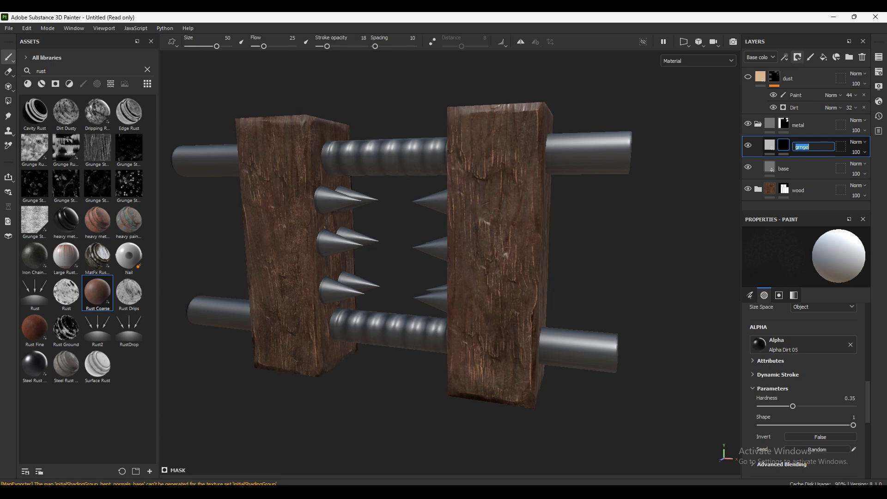
pyautogui.write(' rough')
pyautogui.press('Return')
pyautogui.press('F2')
pyautogui.write('gh')
pyautogui.press('Return')
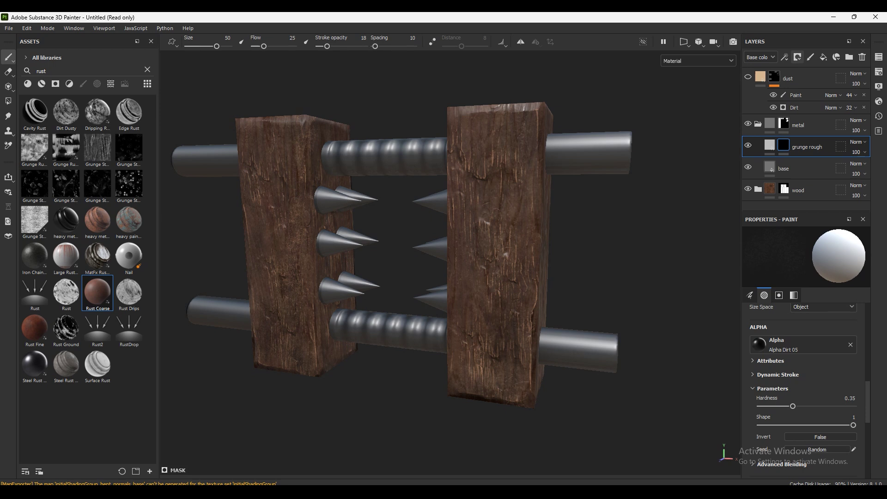
# Step: Search the assets for 'grunge rough' and select Grunge Rough Dirty
pyautogui.click(147, 69)
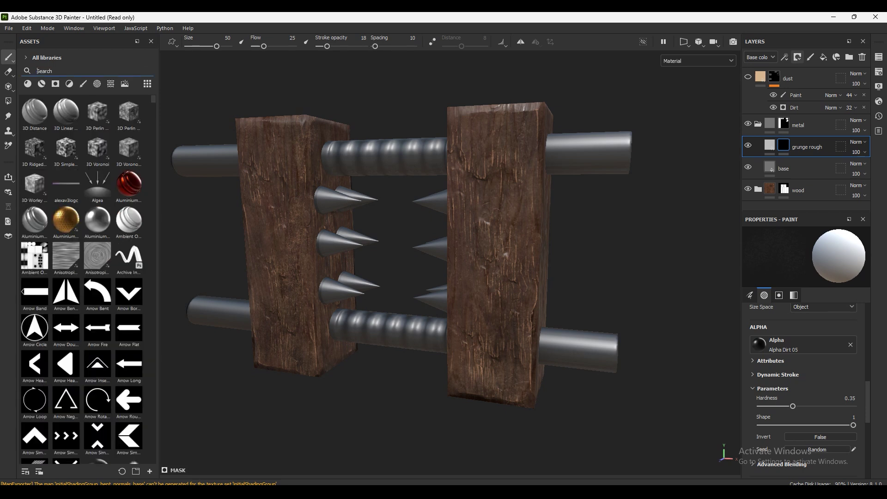
pyautogui.write('grungw')
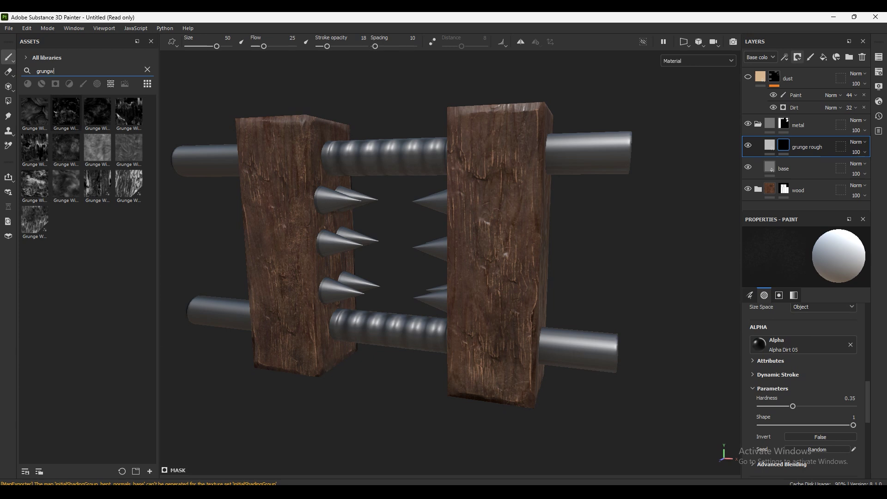
pyautogui.press('BackSpace')
pyautogui.write('e rou')
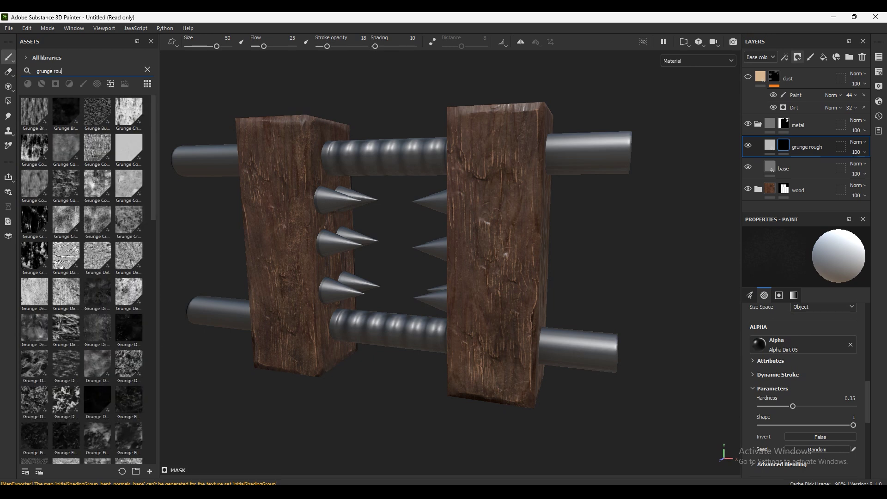
pyautogui.write('gh')
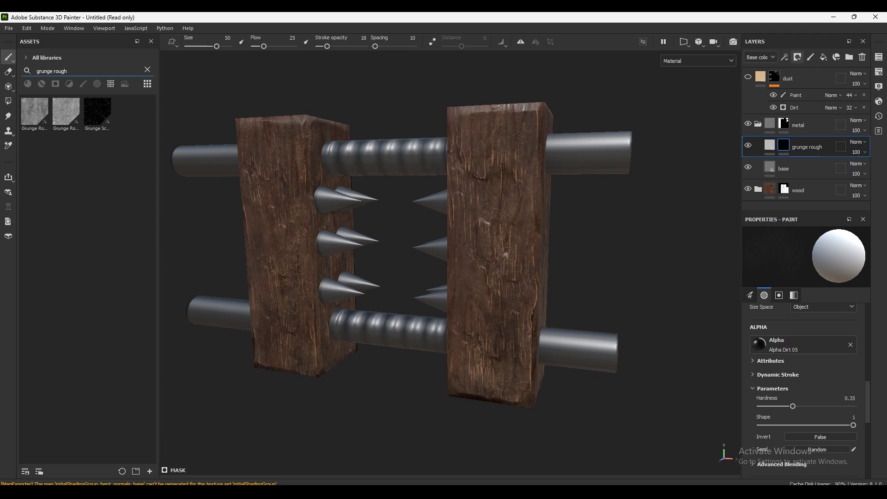
pyautogui.click(35, 112)
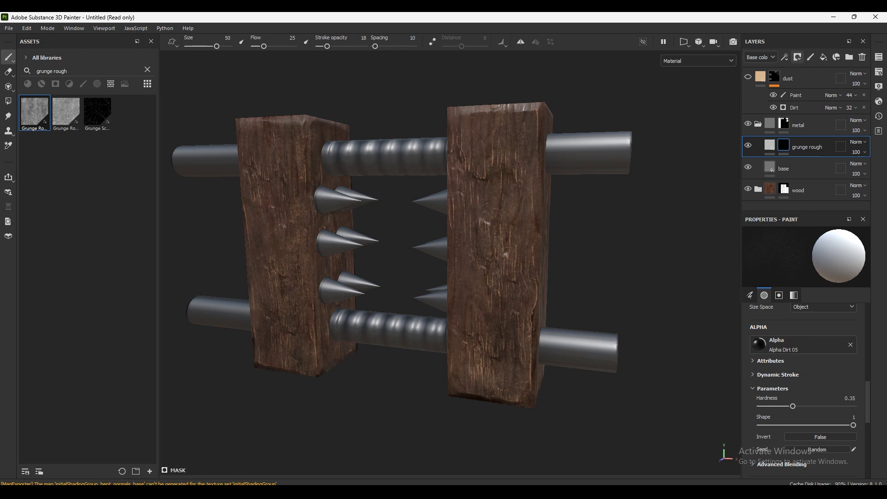
pyautogui.click(784, 57)
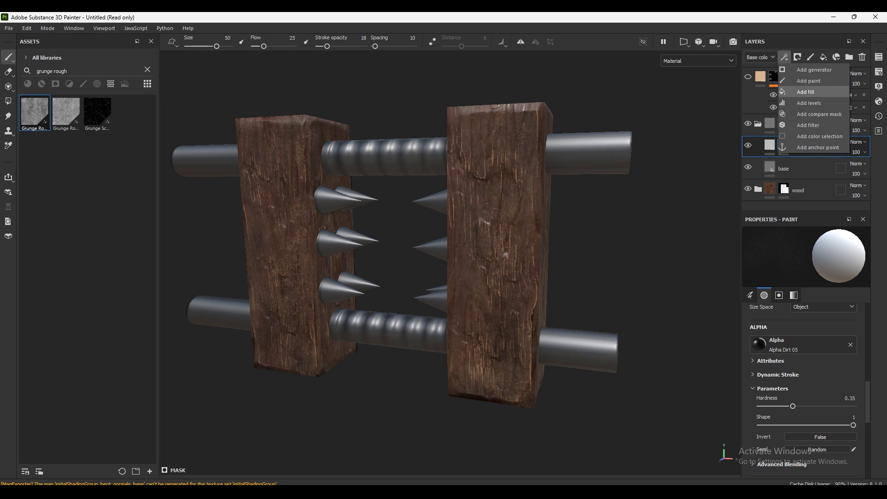
# Step: Add a fill effect to the grunge rough mask loaded with Grunge Rough Dirty
pyautogui.click(806, 92)
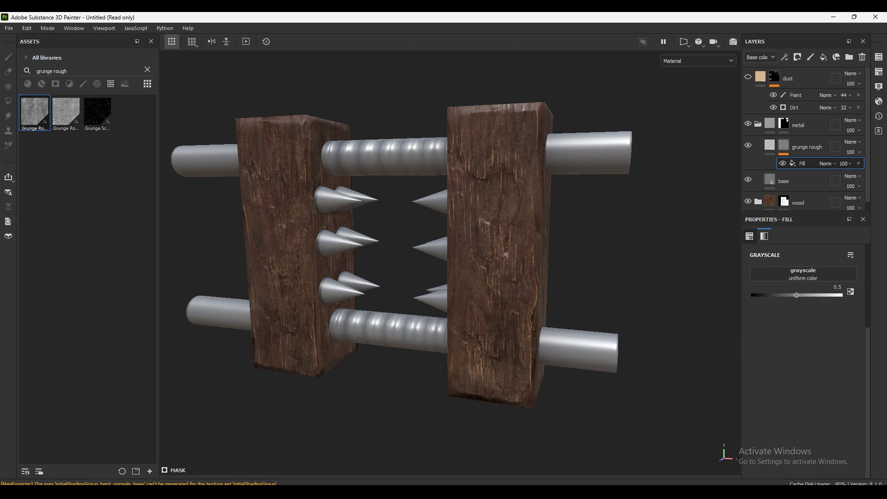
pyautogui.moveTo(35, 113); pyautogui.dragTo(803, 274)
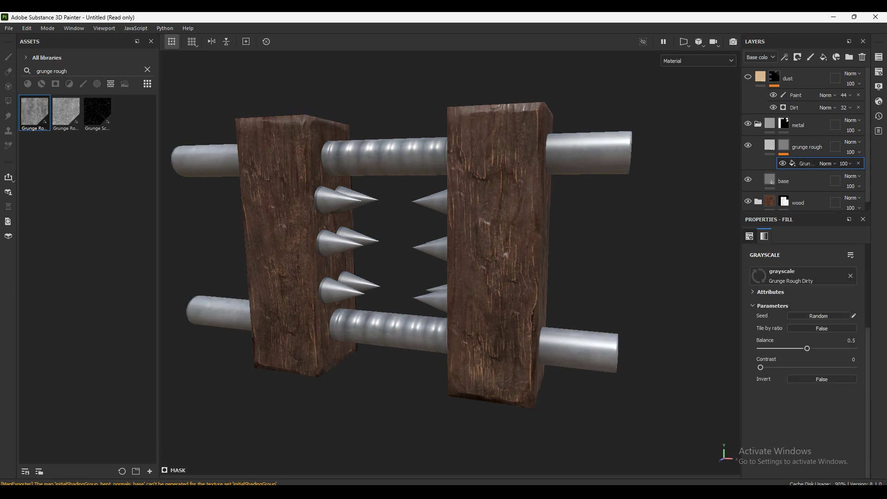
pyautogui.keyDown('alt'); pyautogui.moveTo(369, 254); pyautogui.dragTo(508, 259); pyautogui.keyUp('alt')
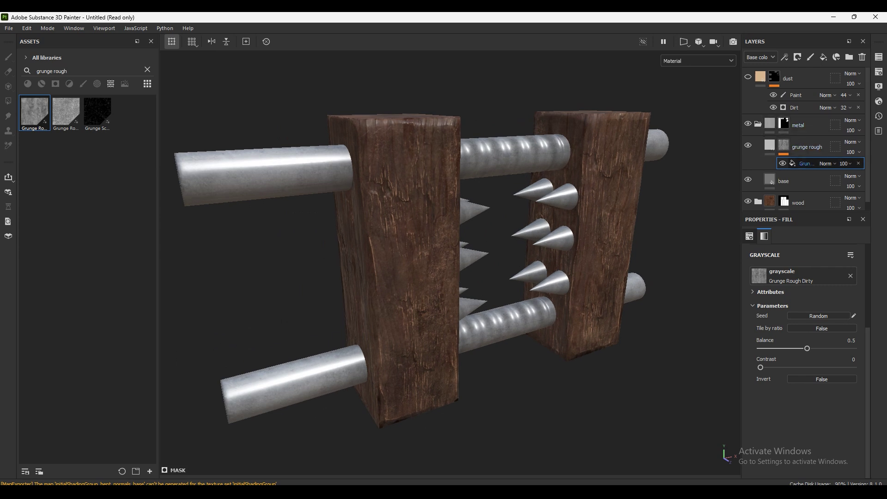
pyautogui.click(769, 145)
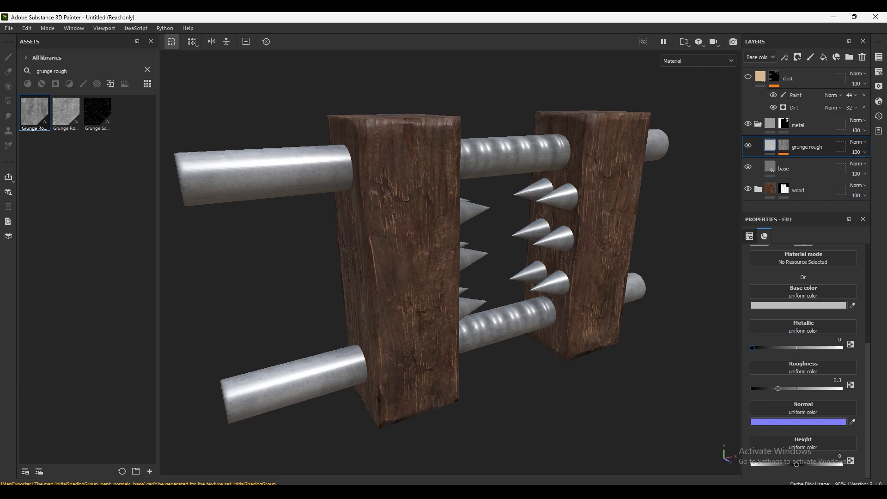
# Step: Make the grunge rough material Metallic 1, roughness about 0.73, with a dark base colour
pyautogui.moveTo(752, 348); pyautogui.dragTo(842, 348)
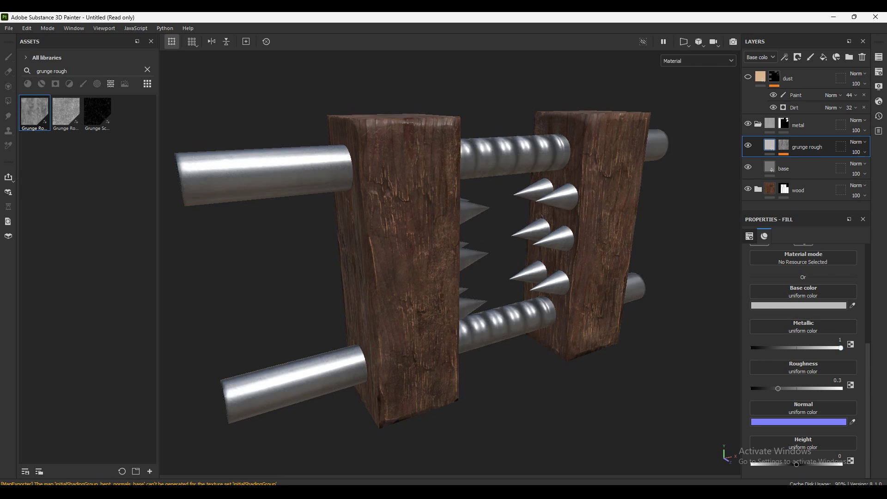
pyautogui.moveTo(778, 389); pyautogui.dragTo(816, 388)
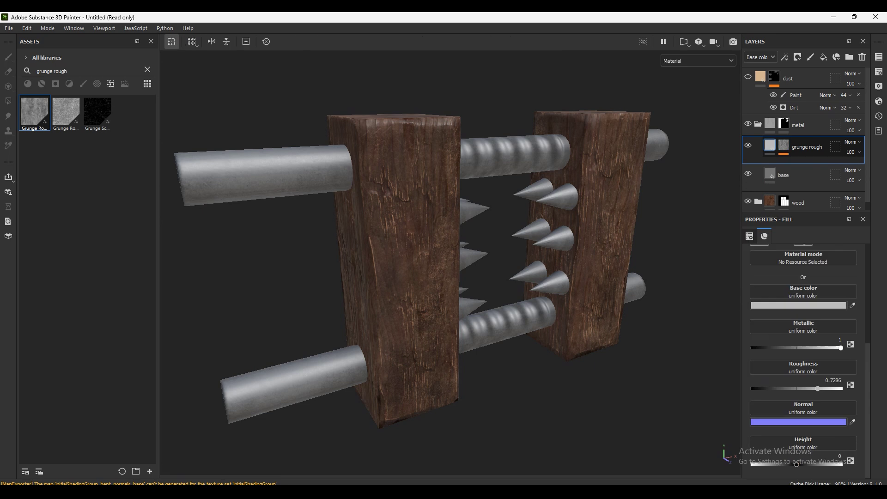
pyautogui.click(798, 305)
pyautogui.moveTo(687, 274); pyautogui.dragTo(687, 336)
# Step: Set the Grunge Rough Dirty mask contrast to about 0.38 and check it in Iray
pyautogui.keyDown('alt'); pyautogui.moveTo(443, 249); pyautogui.dragTo(462, 249); pyautogui.keyUp('alt')
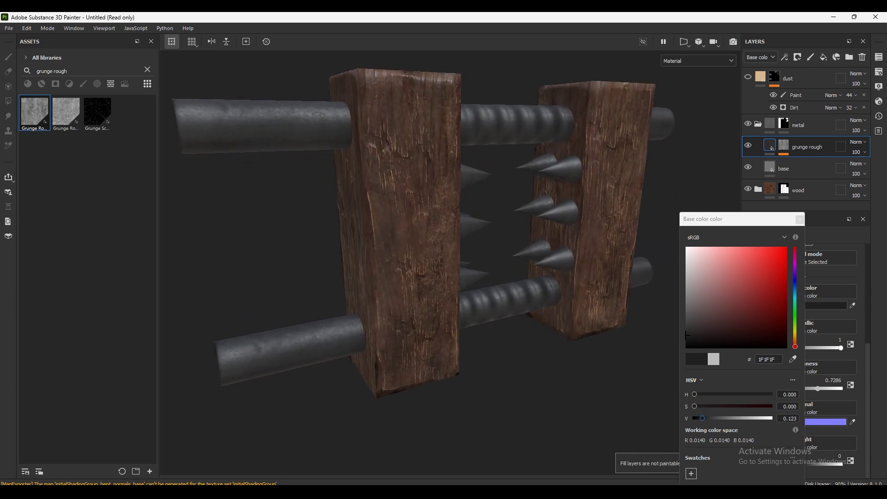
pyautogui.moveTo(35, 113); pyautogui.dragTo(769, 146)
pyautogui.moveTo(760, 367); pyautogui.dragTo(800, 368)
pyautogui.keyDown('alt'); pyautogui.moveTo(443, 250); pyautogui.dragTo(550, 240); pyautogui.keyUp('alt')
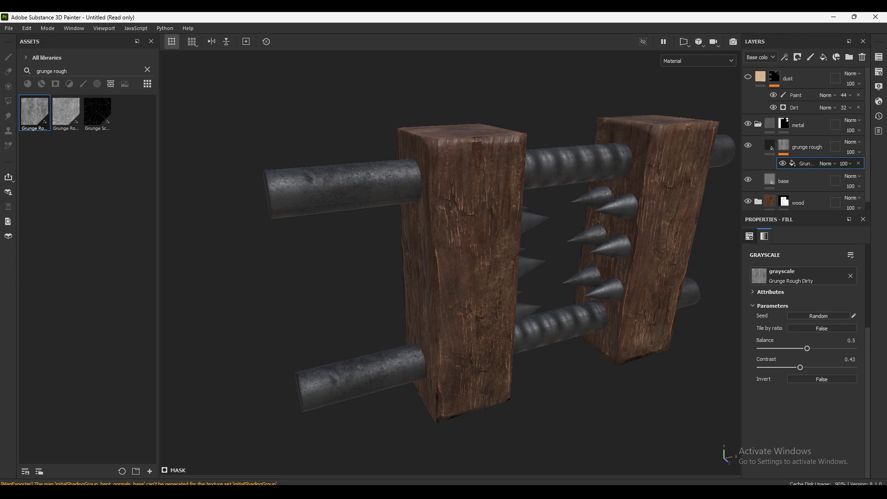
pyautogui.moveTo(800, 367); pyautogui.dragTo(796, 367)
pyautogui.press('F10')
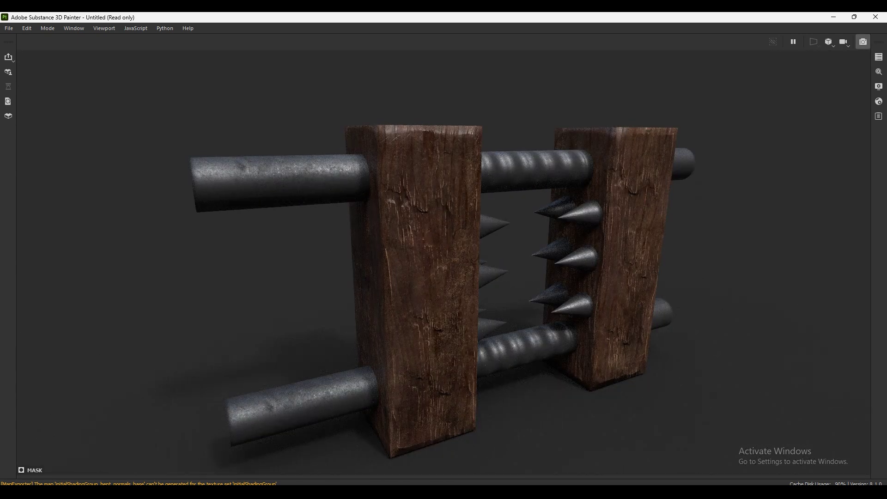
pyautogui.press('F10')
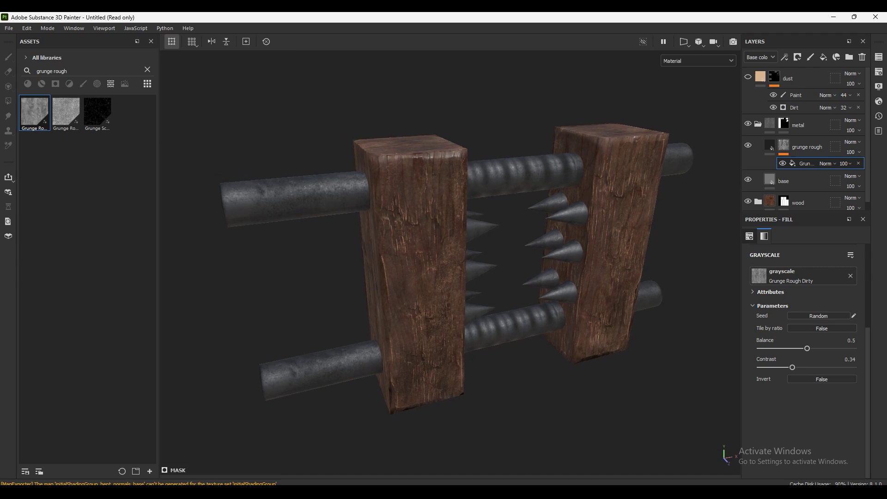
# Step: Add a new fill layer above grunge rough with a black mask
pyautogui.click(823, 57)
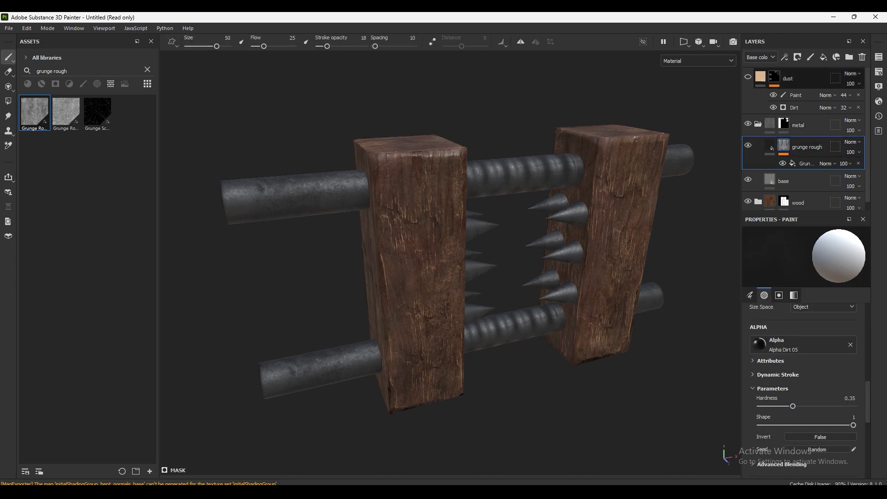
pyautogui.rightClick(794, 146)
pyautogui.click(786, 158)
pyautogui.doubleClick(803, 146)
# Step: Name the layer scratch and search smart masks for 'scrat', then 'edge'
pyautogui.write('scratch')
pyautogui.press('Return')
pyautogui.click(55, 84)
pyautogui.click(87, 314)
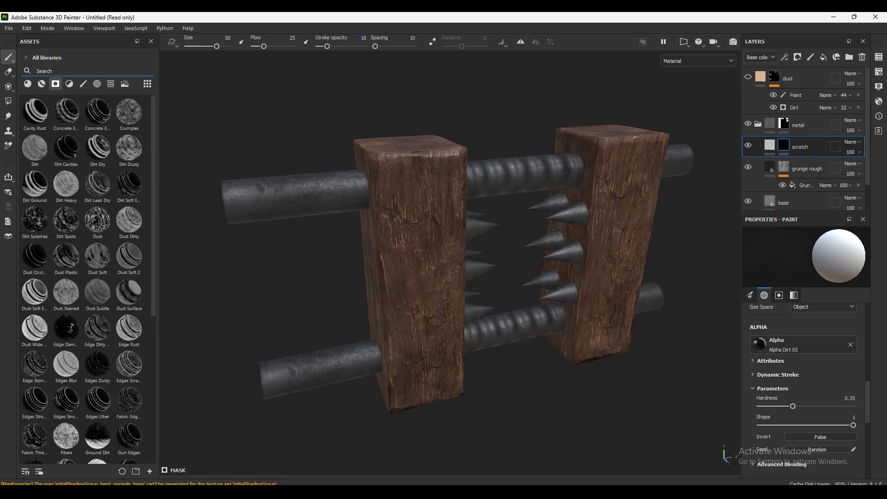
pyautogui.write('scrat')
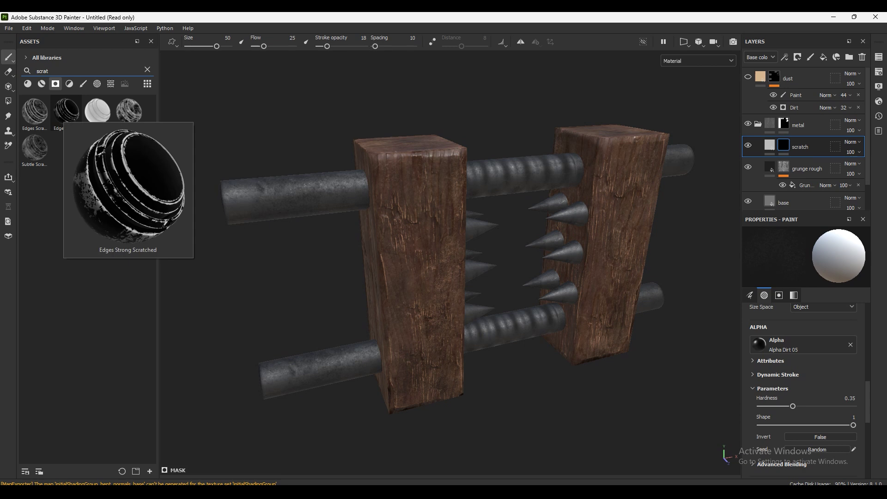
pyautogui.click(35, 148)
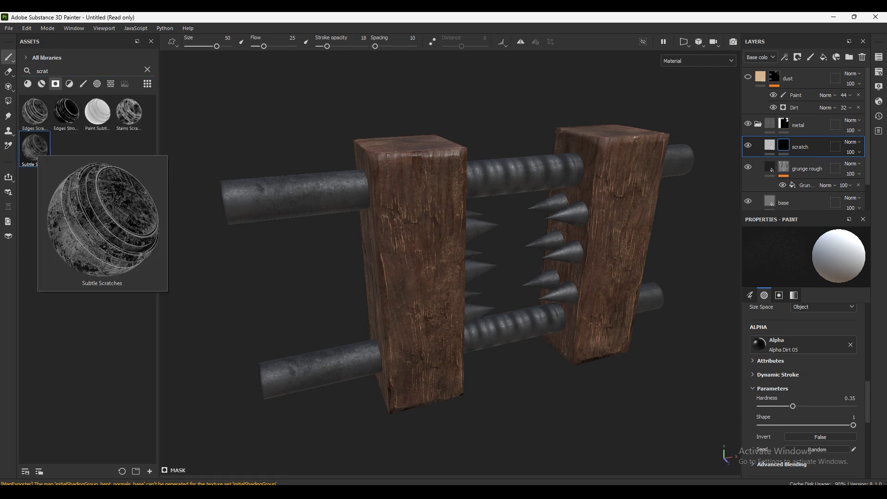
pyautogui.doubleClick(42, 70)
pyautogui.write('edge')
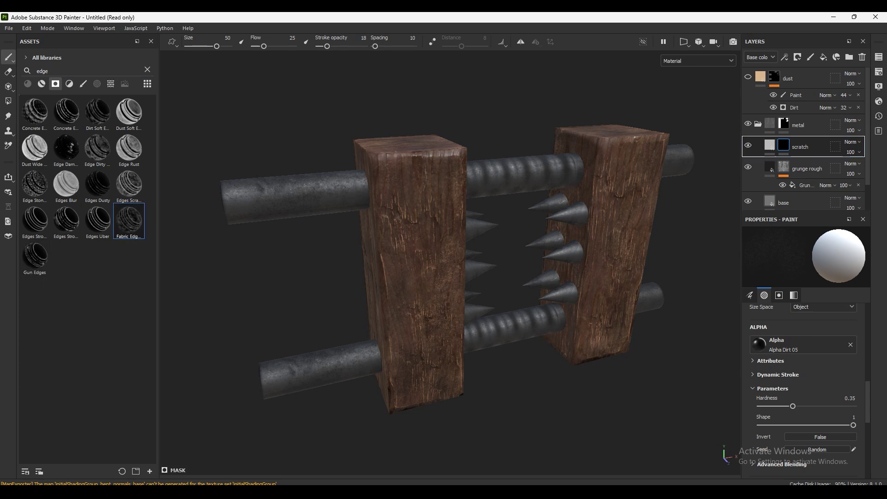
# Step: Apply the edge mask generator to scratch, make it fully metallic, and set Global Balance to 0.89
pyautogui.moveTo(129, 221); pyautogui.dragTo(802, 146)
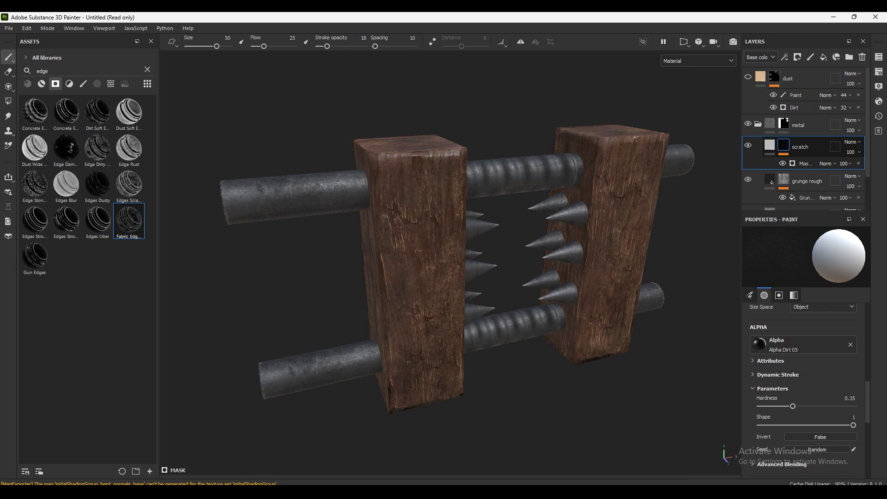
pyautogui.keyDown('alt'); pyautogui.moveTo(700, 147); pyautogui.dragTo(455, 124); pyautogui.keyUp('alt')
pyautogui.keyDown('alt'); pyautogui.moveTo(455, 124); pyautogui.dragTo(709, 189, button='right'); pyautogui.keyUp('alt')
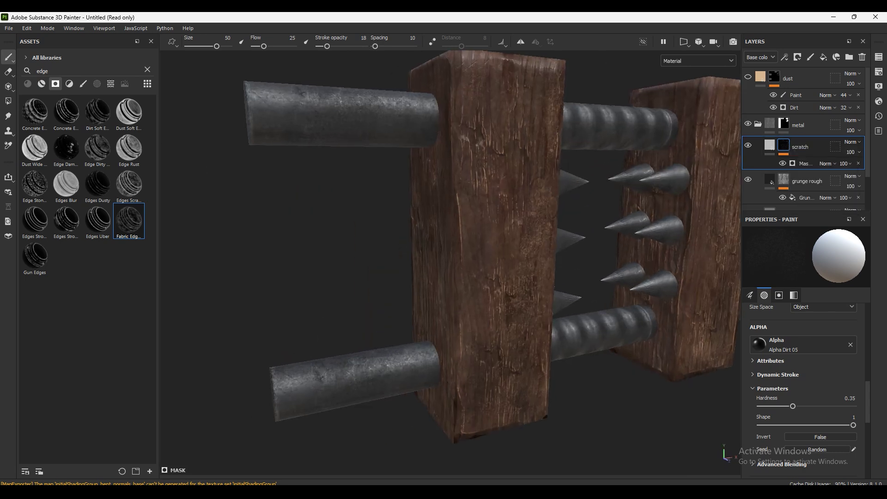
pyautogui.hotkey('ctrl', 'z')
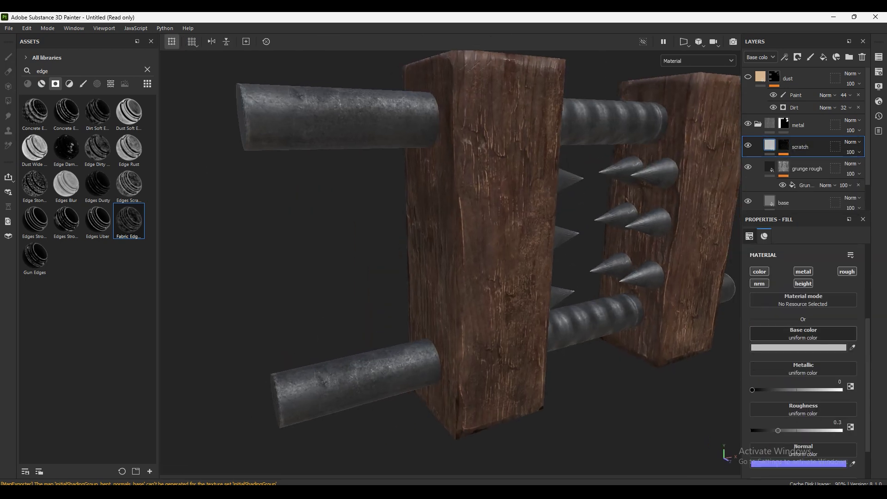
pyautogui.scroll(-2, 803, 351)
pyautogui.moveTo(752, 348); pyautogui.dragTo(840, 348)
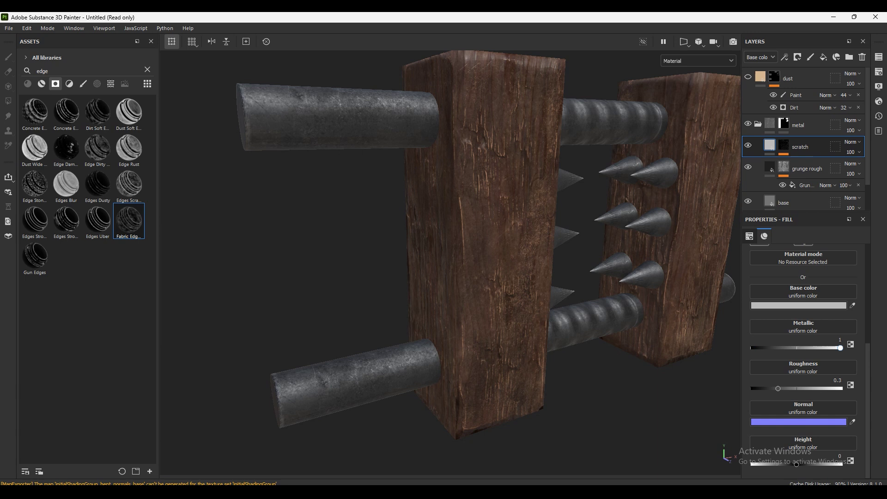
pyautogui.hotkey('ctrl', 'y')
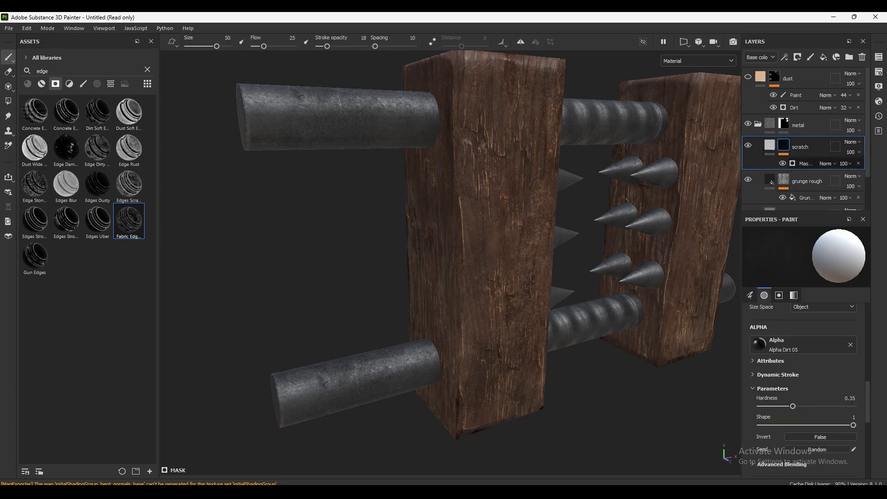
pyautogui.hotkey('ctrl', 'y')
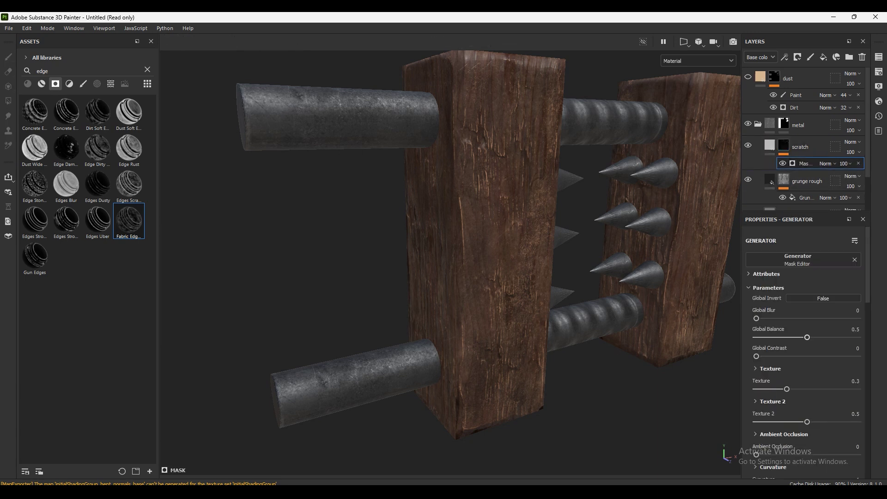
pyautogui.hotkey('ctrl', 'y')
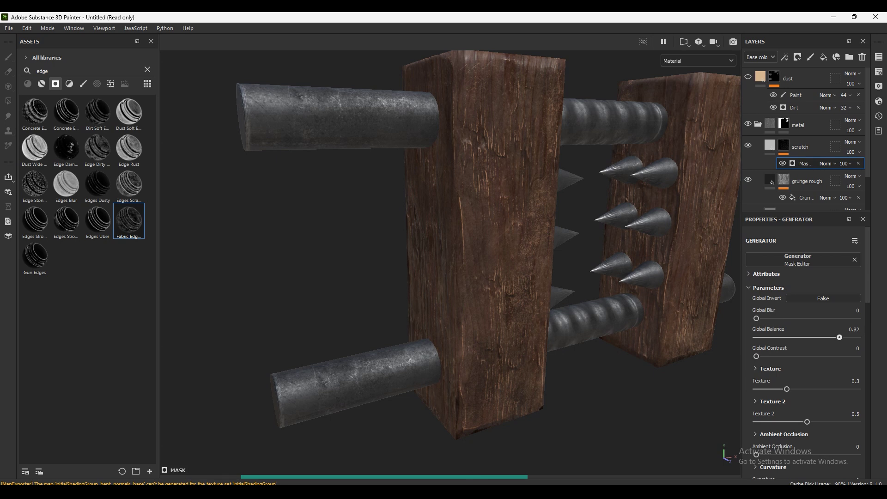
pyautogui.press('f')
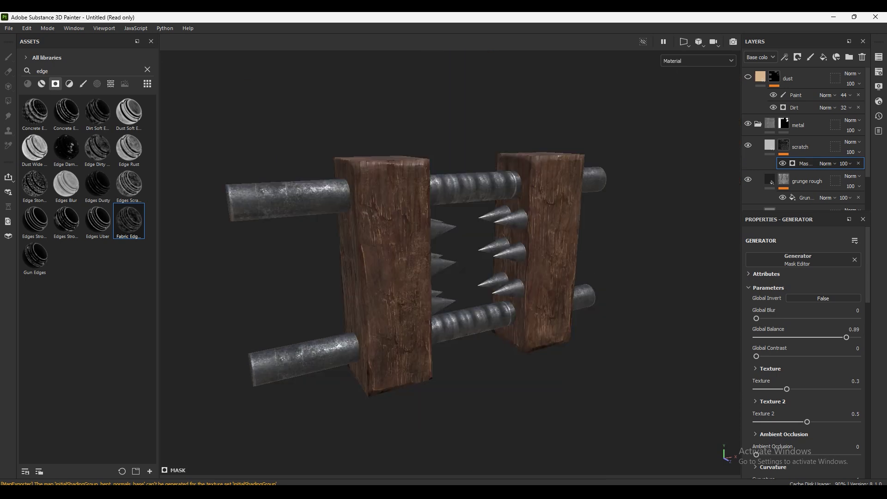
pyautogui.keyDown('alt'); pyautogui.moveTo(444, 258); pyautogui.dragTo(522, 249); pyautogui.keyUp('alt')
pyautogui.click(9, 207)
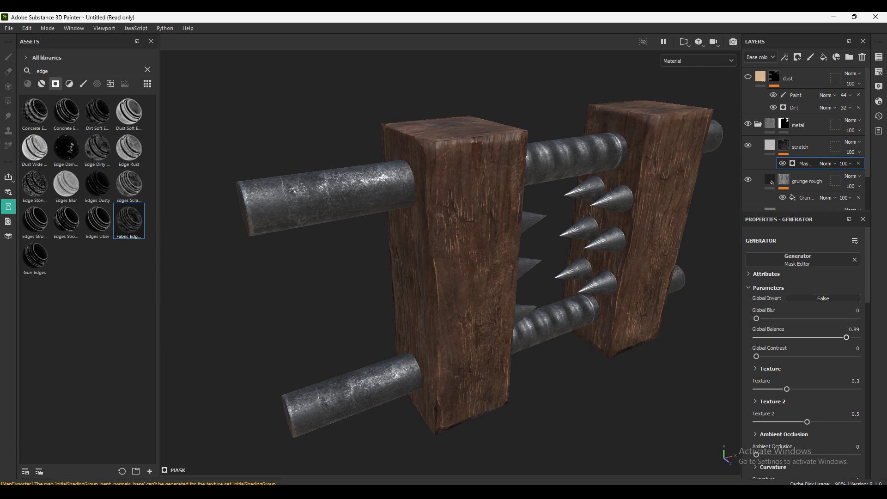
# Step: Slightly darken the scratch colour, reapply the generator mask, preview full view, and save
pyautogui.click(770, 146)
pyautogui.click(827, 305)
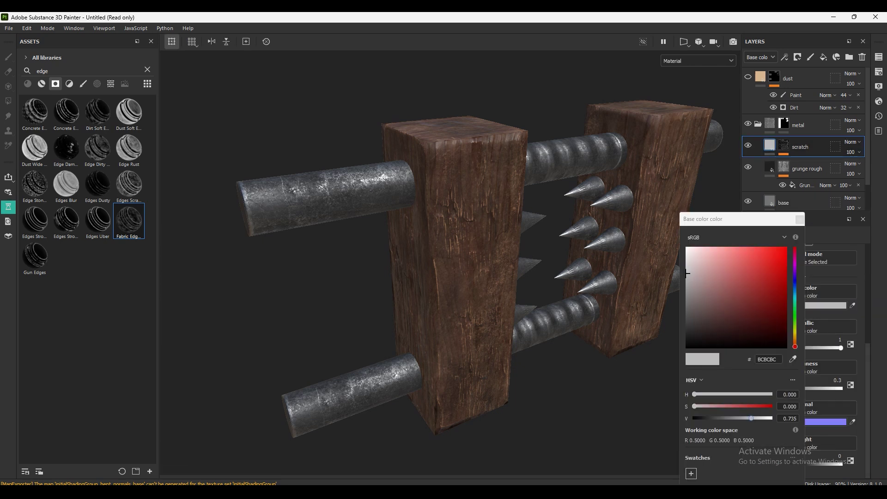
pyautogui.moveTo(687, 274); pyautogui.dragTo(687, 276)
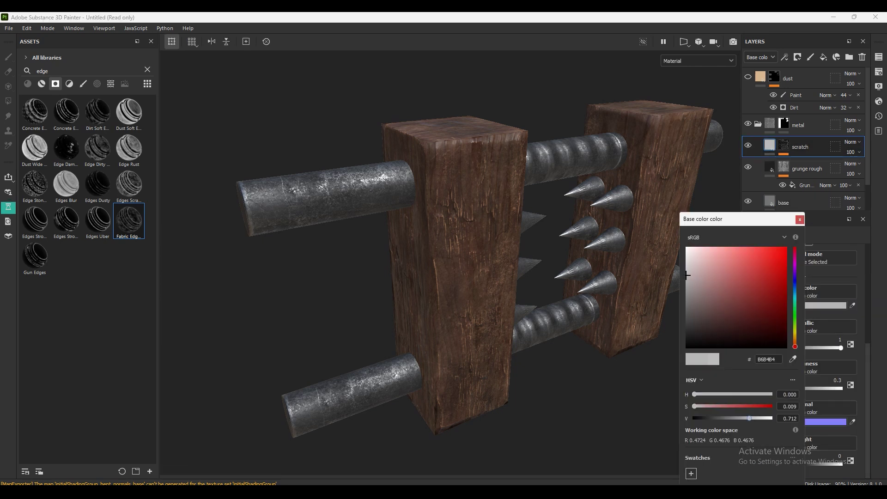
pyautogui.click(800, 219)
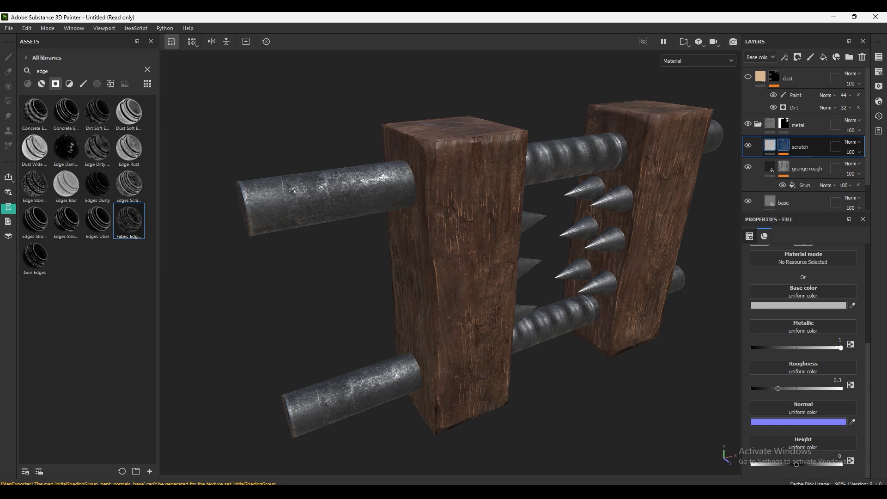
pyautogui.moveTo(129, 221); pyautogui.dragTo(804, 147)
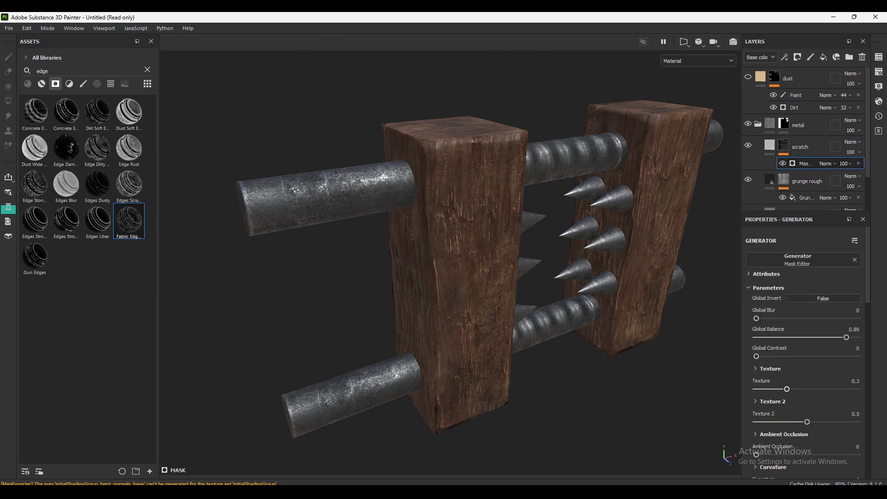
pyautogui.moveTo(450, 258)
pyautogui.keyDown('alt'); pyautogui.mouseDown()
pyautogui.moveTo(509, 259)
pyautogui.moveTo(490, 258)
pyautogui.mouseUp(); pyautogui.keyUp('alt')
pyautogui.press('Tab')
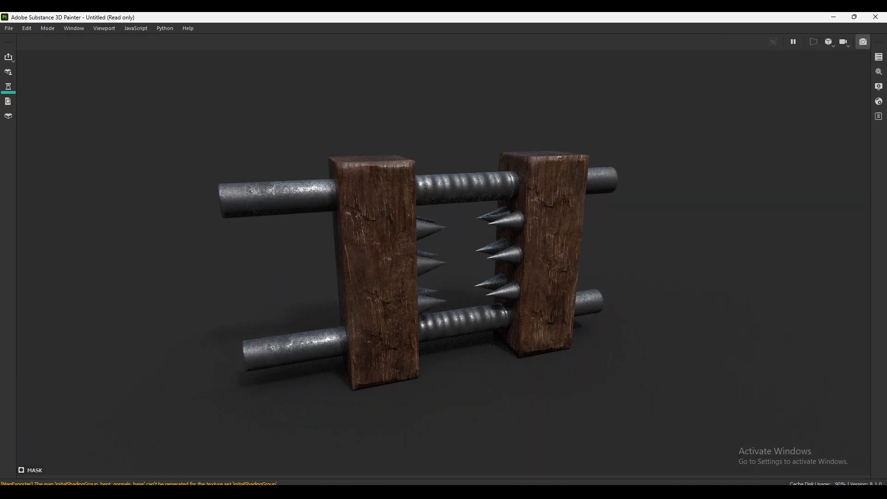
pyautogui.press('Tab')
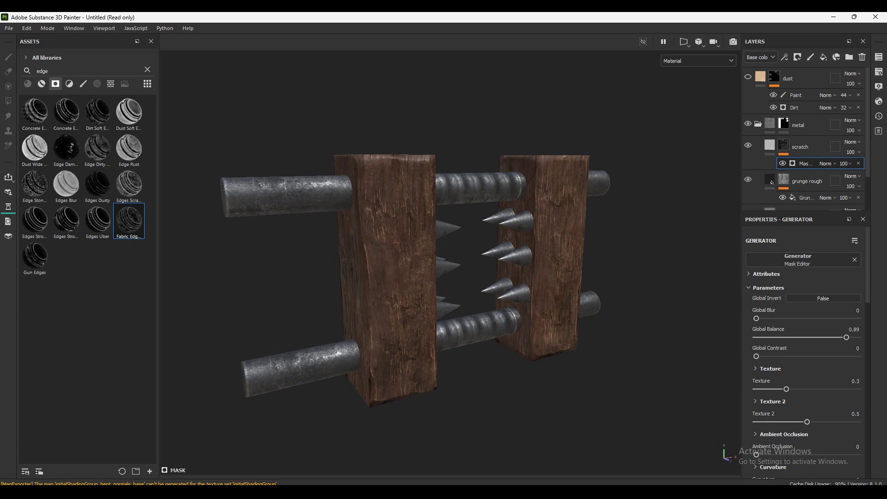
pyautogui.hotkey('ctrl', 's')
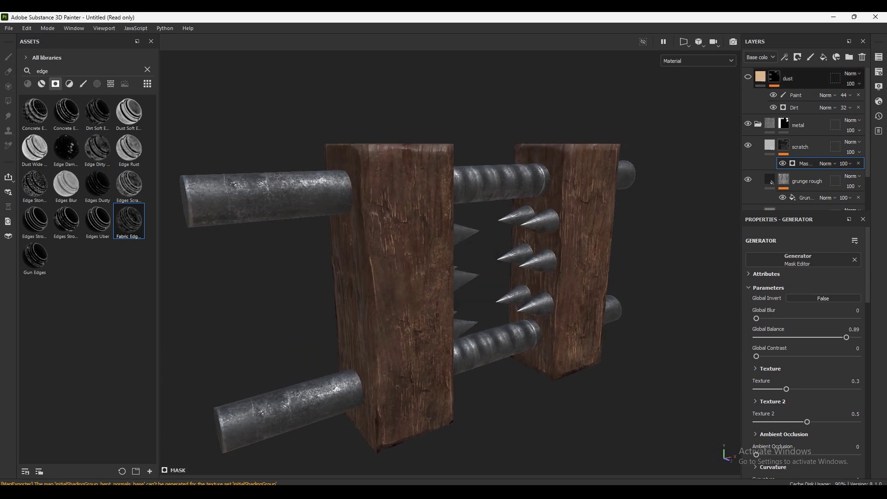
pyautogui.click(793, 147)
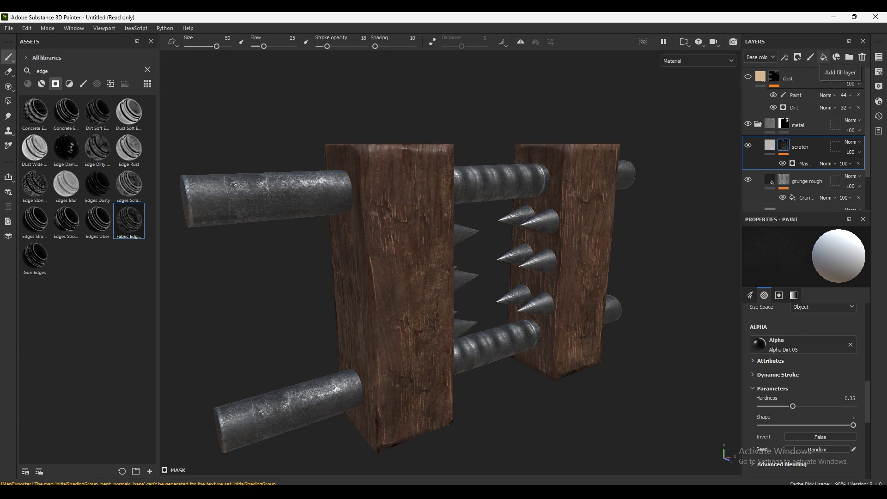
# Step: Add a trial fill layer with a black mask, then delete it
pyautogui.click(823, 57)
pyautogui.rightClick(785, 147)
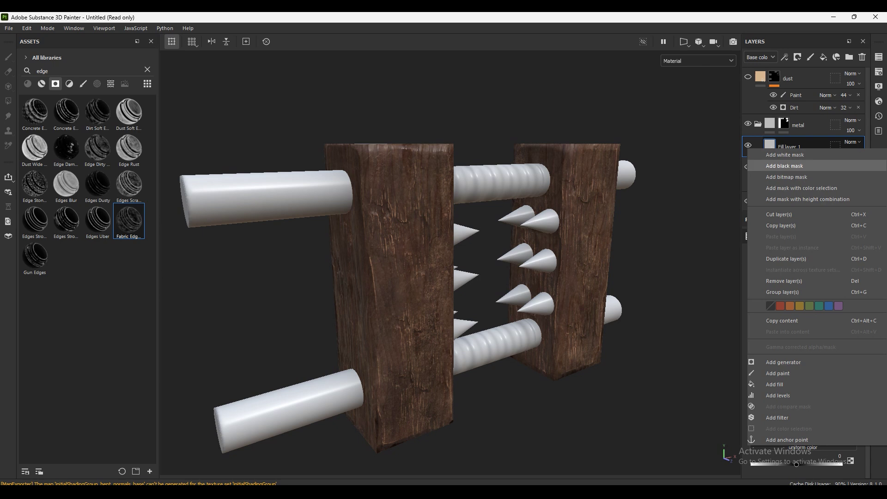
pyautogui.click(785, 166)
pyautogui.doubleClick(808, 146)
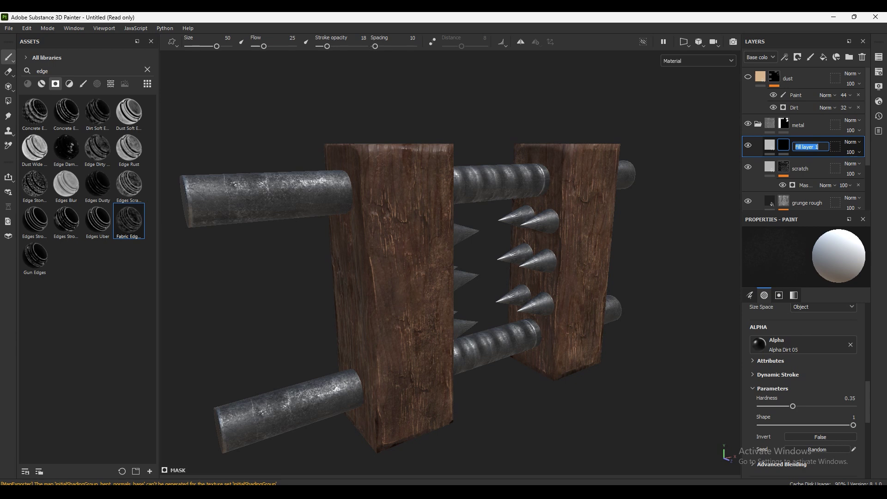
pyautogui.press('Return')
pyautogui.press('Delete')
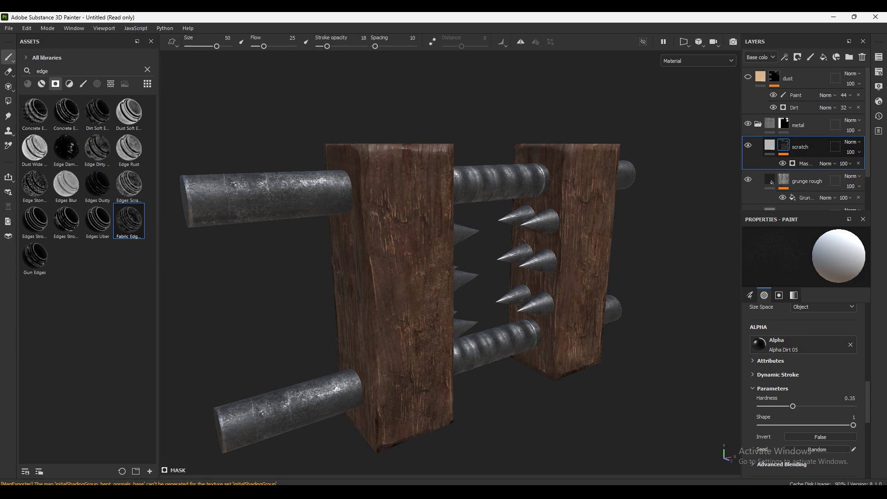
# Step: Duplicate the scratch layer and rename the copy to 'scratch'
pyautogui.hotkey('ctrl', 'd')
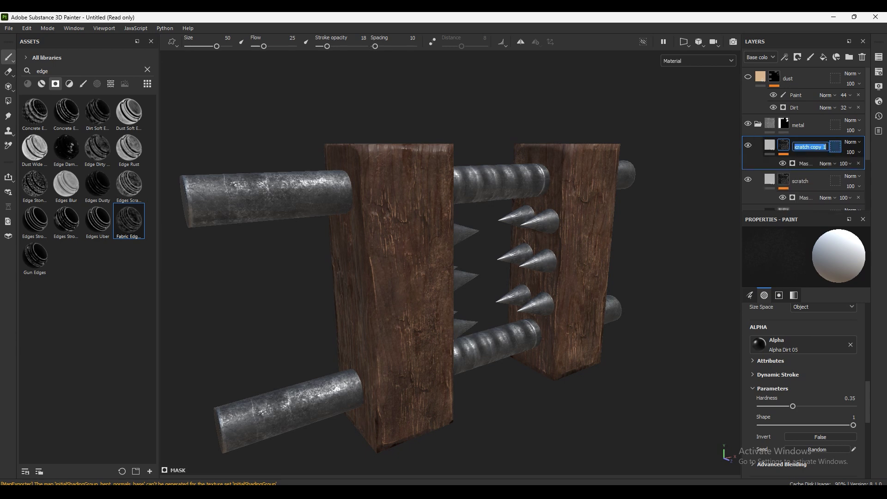
pyautogui.press('End')
pyautogui.hotkey('ctrl', 'shift', 'Left')
pyautogui.hotkey('ctrl', 'shift', 'Left')
pyautogui.press('BackSpace')
pyautogui.press('Return')
pyautogui.moveTo(653, 257)
pyautogui.keyDown('alt'); pyautogui.mouseDown()
pyautogui.moveTo(597, 388)
pyautogui.moveTo(581, 297)
pyautogui.moveTo(525, 277)
pyautogui.mouseUp(); pyautogui.keyUp('alt')
pyautogui.scroll(3, 597, 388)
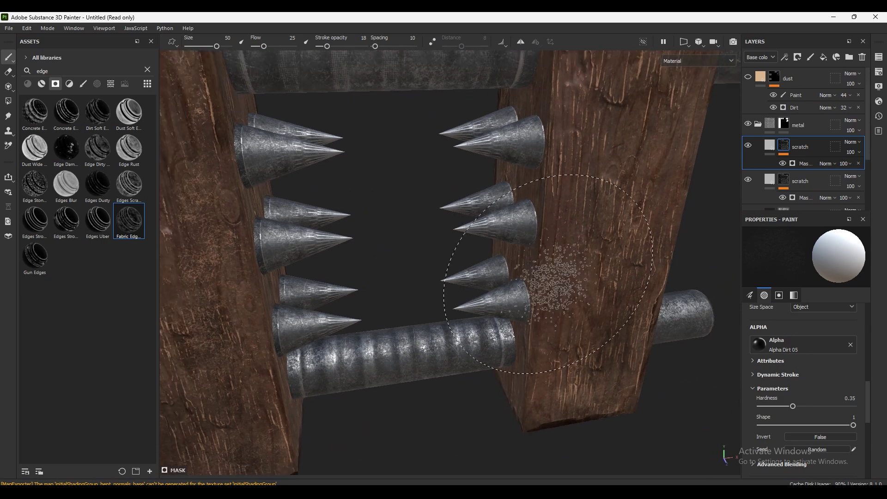
pyautogui.click(784, 123)
pyautogui.click(769, 146)
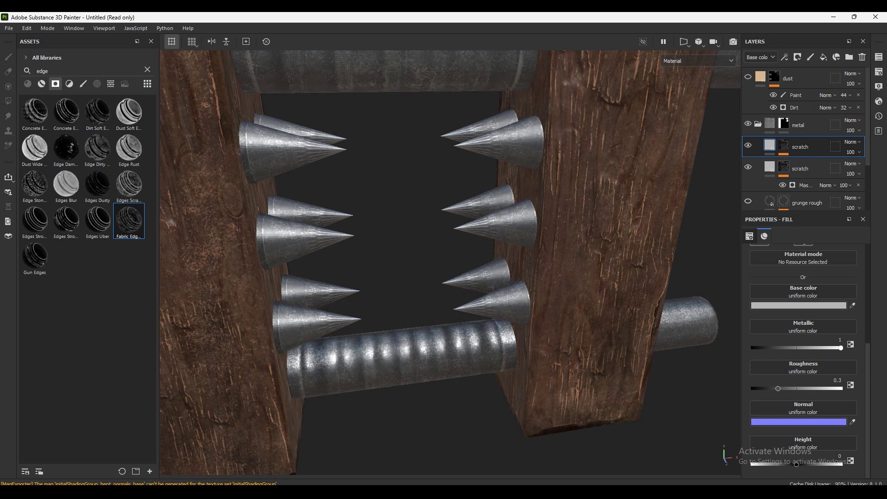
pyautogui.scroll(-3, 785, 194)
pyautogui.scroll(-2, 804, 139)
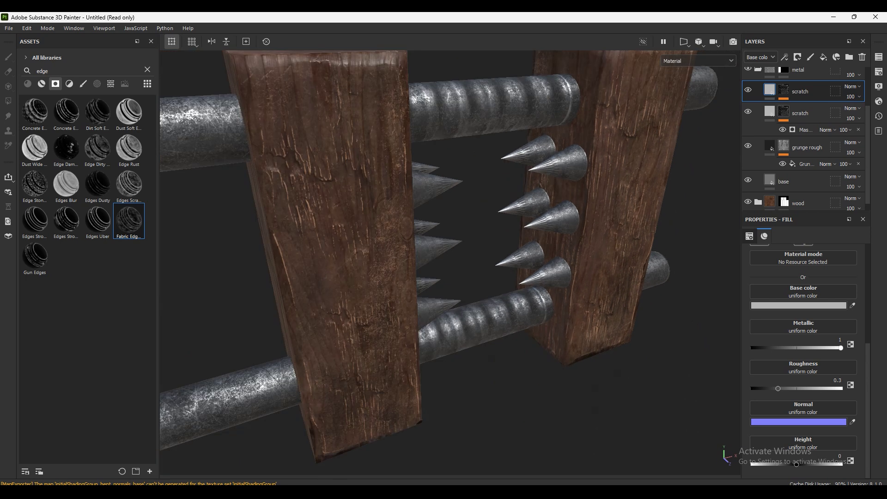
pyautogui.keyDown('alt'); pyautogui.moveTo(416, 259); pyautogui.dragTo(508, 240); pyautogui.keyUp('alt')
pyautogui.keyDown('alt'); pyautogui.moveTo(416, 250); pyautogui.dragTo(564, 258); pyautogui.keyUp('alt')
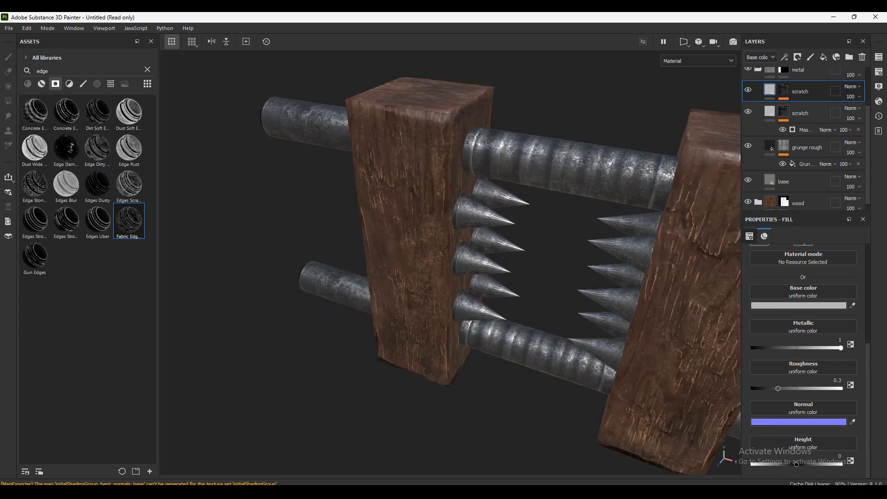
pyautogui.scroll(5, 451, 262)
pyautogui.scroll(2, 450, 262)
pyautogui.scroll(-1, 450, 262)
pyautogui.scroll(-3, 450, 263)
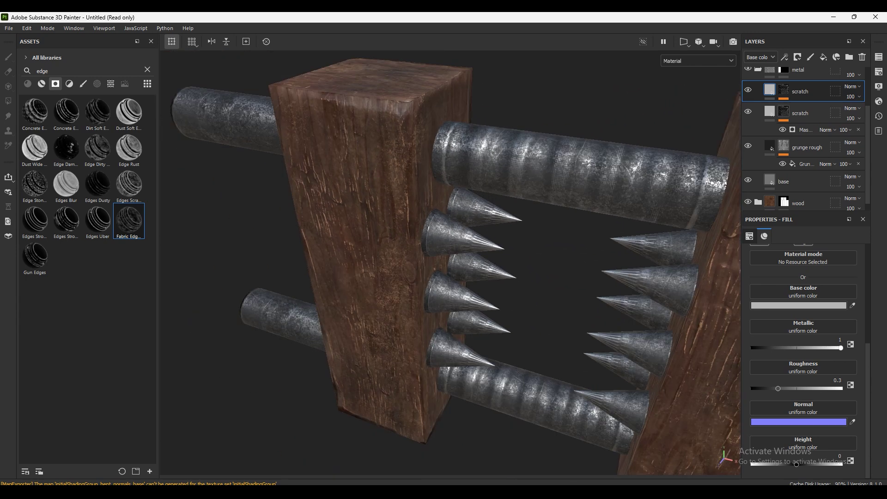
pyautogui.scroll(-2, 450, 262)
pyautogui.scroll(-1, 450, 262)
pyautogui.keyDown('alt'); pyautogui.moveTo(564, 258); pyautogui.dragTo(633, 259); pyautogui.keyUp('alt')
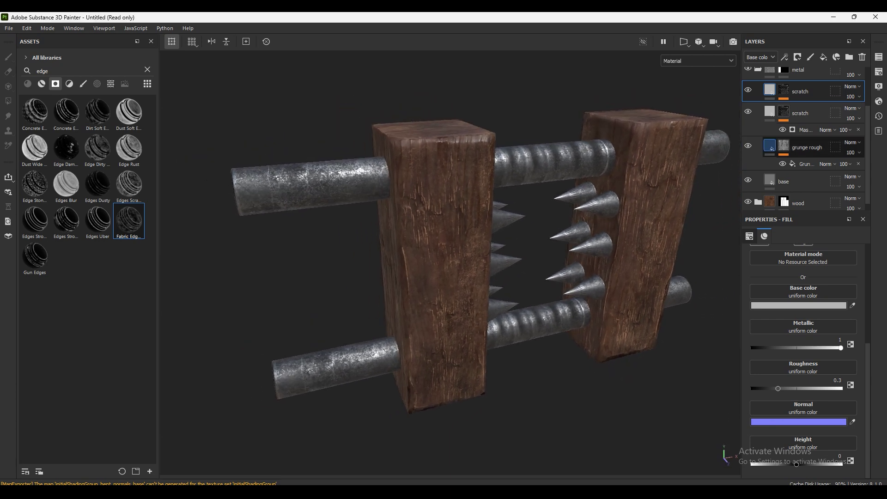
pyautogui.scroll(1, 806, 138)
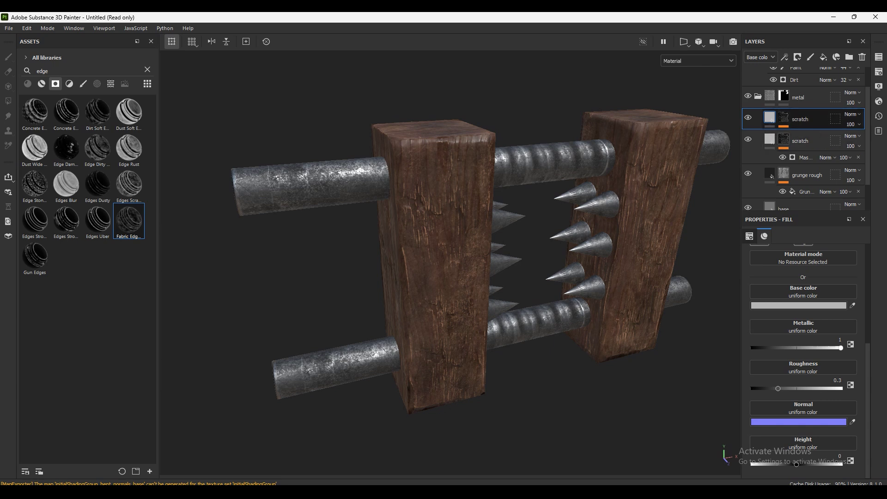
# Step: Fill the top scratch layer's mask with the Grunge Scratches Rough texture
pyautogui.click(783, 117)
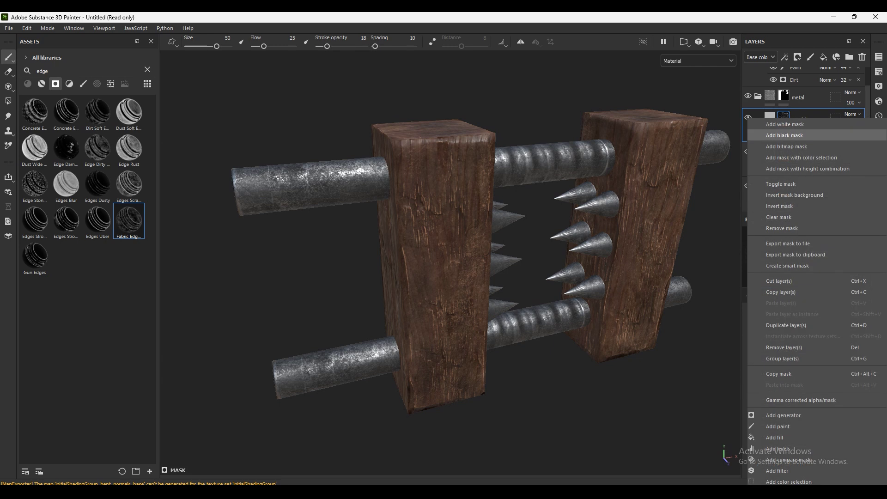
pyautogui.click(784, 57)
pyautogui.click(805, 92)
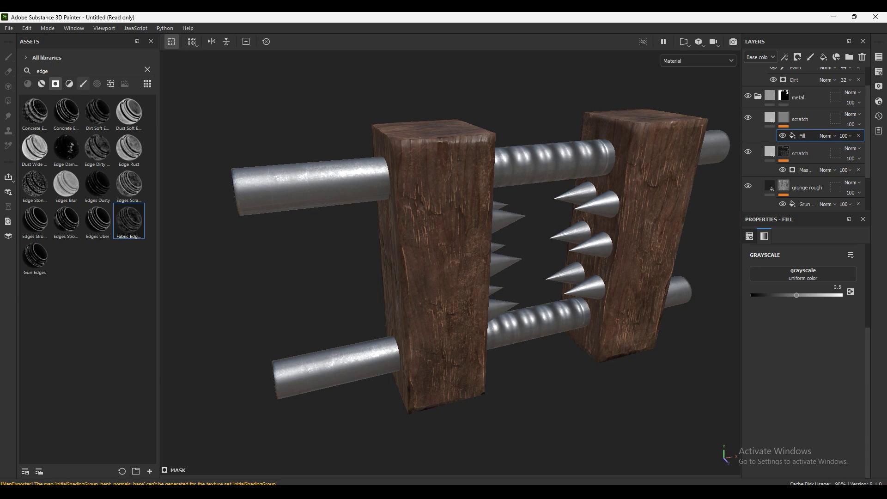
pyautogui.click(83, 84)
pyautogui.click(110, 83)
pyautogui.hotkey('ctrl', 'a')
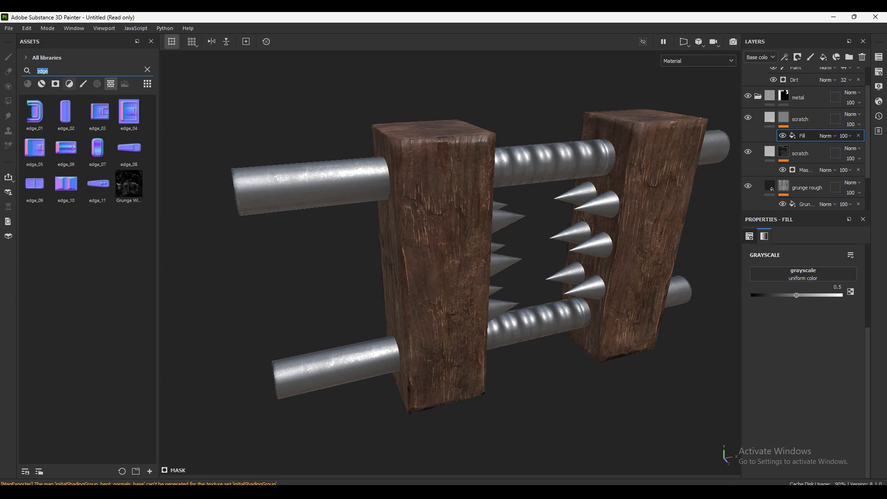
pyautogui.write('scrat')
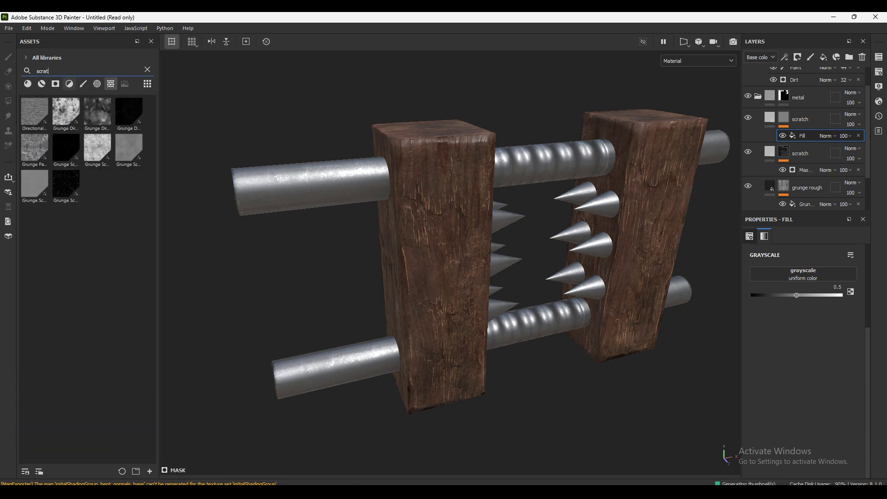
pyautogui.click(66, 185)
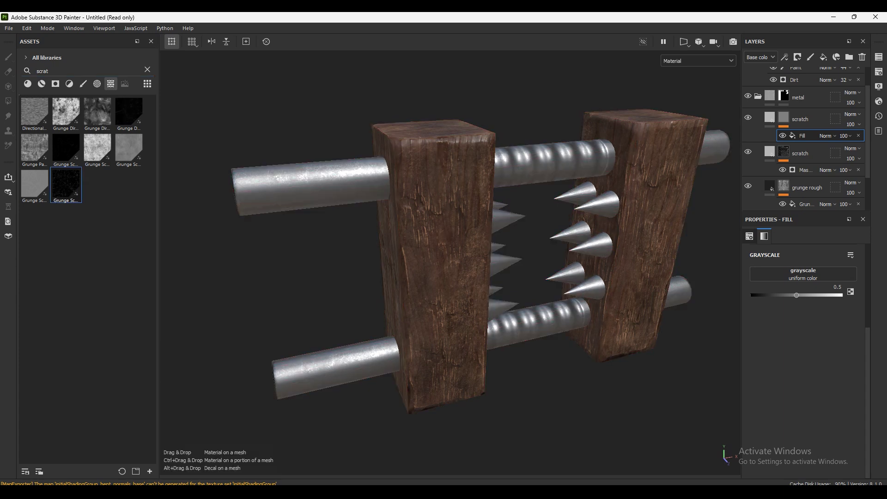
pyautogui.moveTo(66, 186); pyautogui.dragTo(803, 274)
pyautogui.moveTo(450, 259)
pyautogui.keyDown('alt'); pyautogui.mouseDown()
pyautogui.moveTo(481, 258)
pyautogui.moveTo(459, 255)
pyautogui.mouseUp(); pyautogui.keyUp('alt')
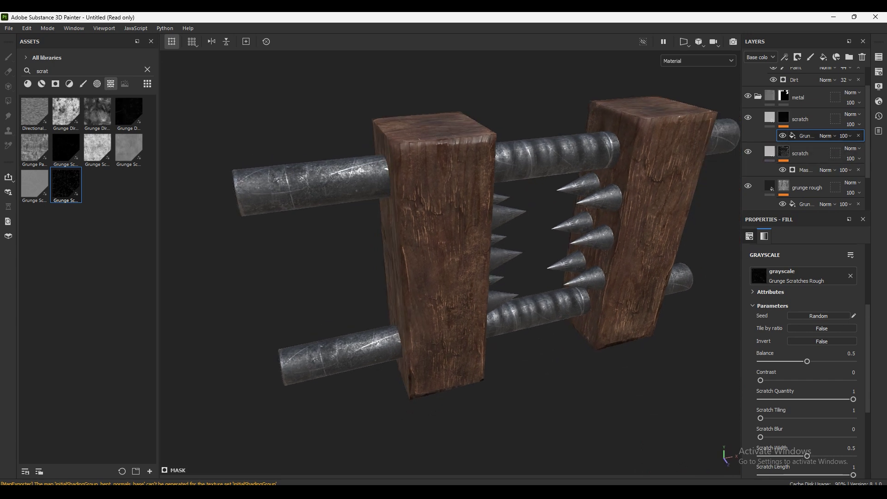
# Step: Try tiling 2.5 and balance 0.43 on the scratch mask fill, preview, then delete it
pyautogui.scroll(3, 809, 361)
pyautogui.moveTo(794, 282); pyautogui.dragTo(796, 283)
pyautogui.moveTo(462, 277)
pyautogui.keyDown('alt'); pyautogui.mouseDown()
pyautogui.moveTo(416, 287)
pyautogui.moveTo(490, 273)
pyautogui.mouseUp(); pyautogui.keyUp('alt')
pyautogui.moveTo(807, 444); pyautogui.dragTo(801, 445)
pyautogui.moveTo(462, 277)
pyautogui.keyDown('alt'); pyautogui.mouseDown()
pyautogui.moveTo(416, 277)
pyautogui.moveTo(508, 268)
pyautogui.mouseUp(); pyautogui.keyUp('alt')
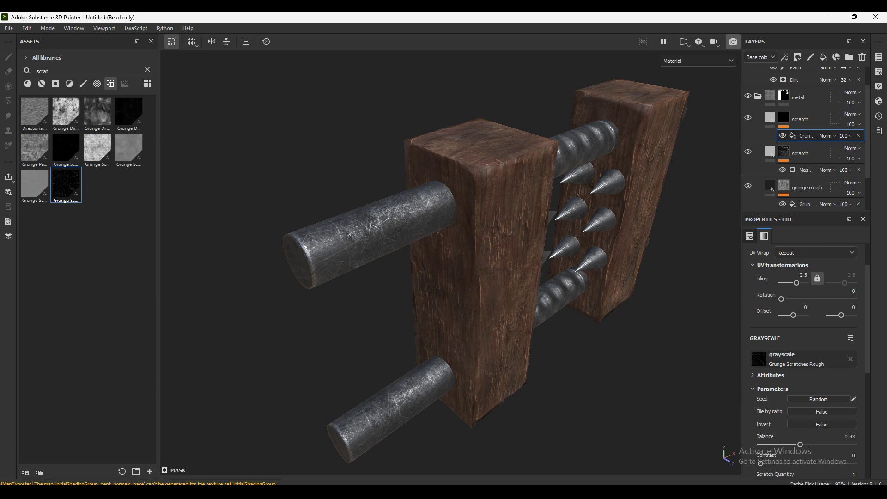
pyautogui.press('Tab')
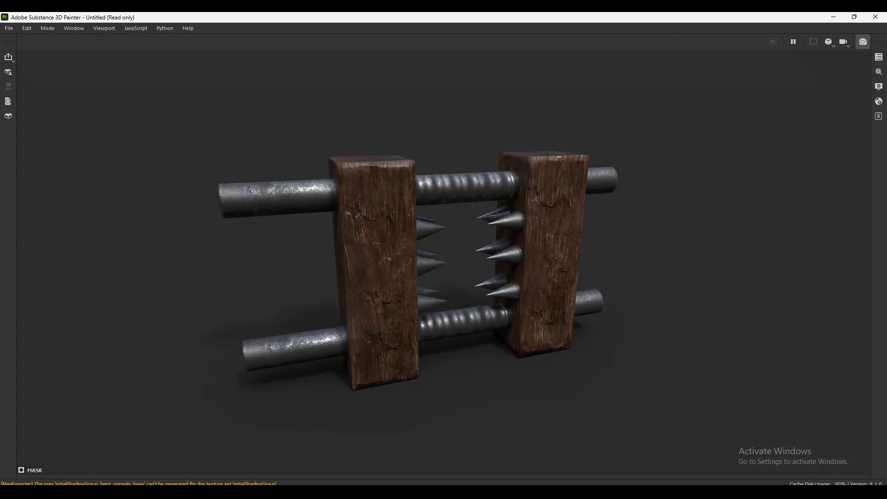
pyautogui.keyDown('alt'); pyautogui.moveTo(415, 254); pyautogui.dragTo(462, 277); pyautogui.keyUp('alt')
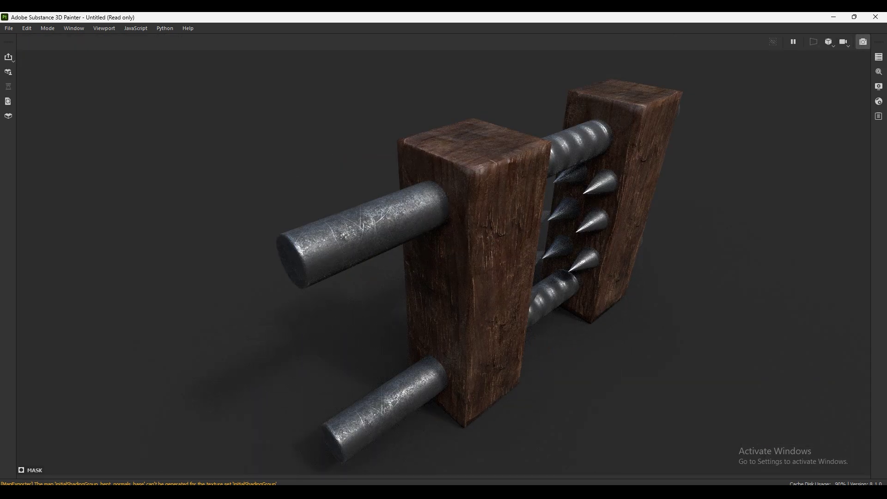
pyautogui.press('Tab')
pyautogui.moveTo(443, 250)
pyautogui.keyDown('alt'); pyautogui.mouseDown()
pyautogui.moveTo(489, 250)
pyautogui.moveTo(416, 250)
pyautogui.mouseUp(); pyautogui.keyUp('alt')
pyautogui.moveTo(443, 250)
pyautogui.keyDown('alt'); pyautogui.mouseDown(button='right')
pyautogui.moveTo(443, 231)
pyautogui.moveTo(443, 250)
pyautogui.mouseUp(button='right'); pyautogui.keyUp('alt')
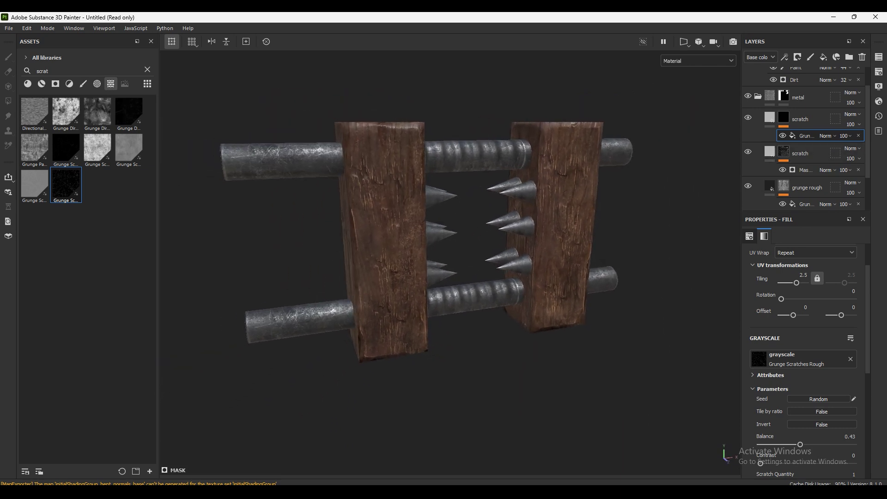
pyautogui.press('Delete')
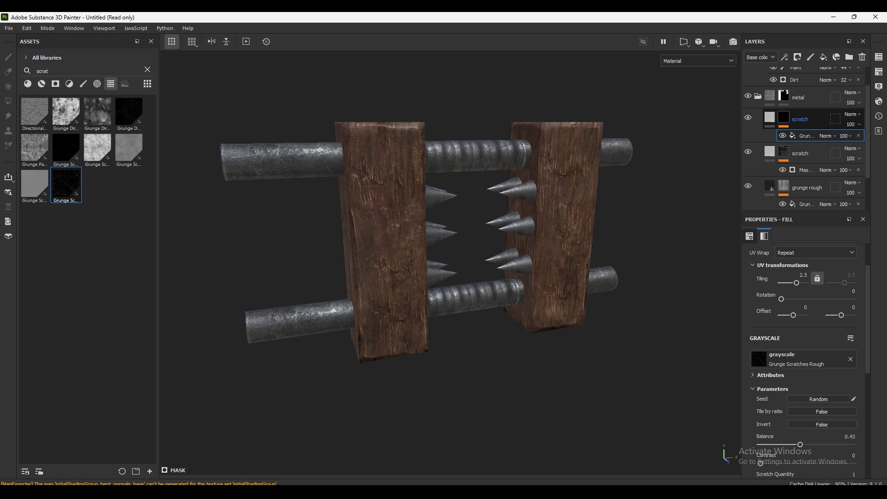
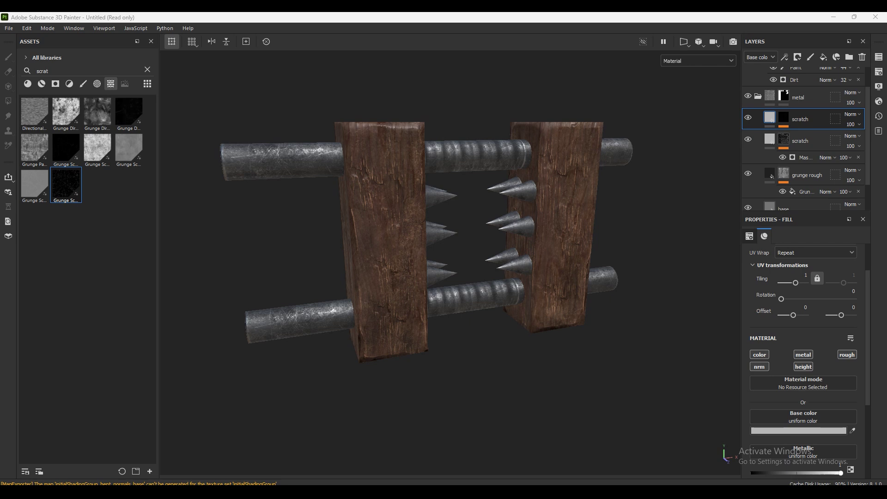
# Step: Lower the dust group's Paint layer opacity from 44 to 27
pyautogui.moveTo(416, 258)
pyautogui.keyDown('alt'); pyautogui.mouseDown()
pyautogui.moveTo(452, 268)
pyautogui.moveTo(378, 258)
pyautogui.moveTo(319, 310)
pyautogui.moveTo(392, 273)
pyautogui.moveTo(520, 244)
pyautogui.mouseUp(); pyautogui.keyUp('alt')
pyautogui.scroll(3, 450, 259)
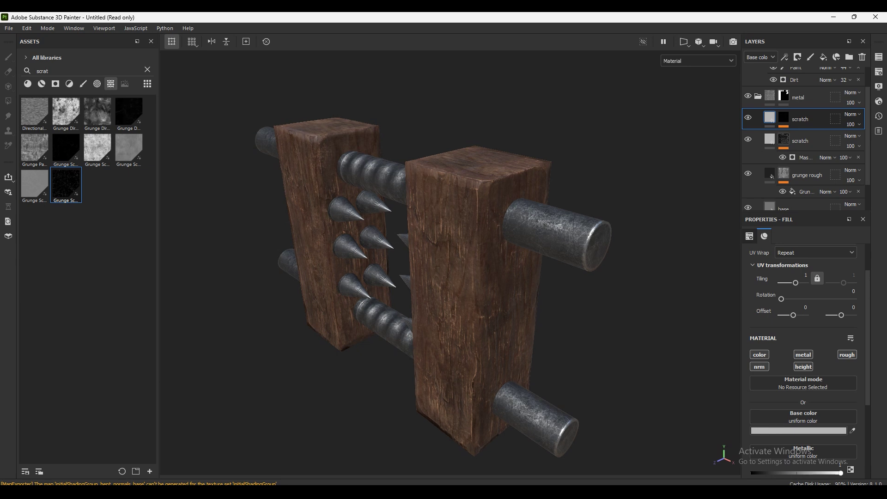
pyautogui.scroll(2, 804, 138)
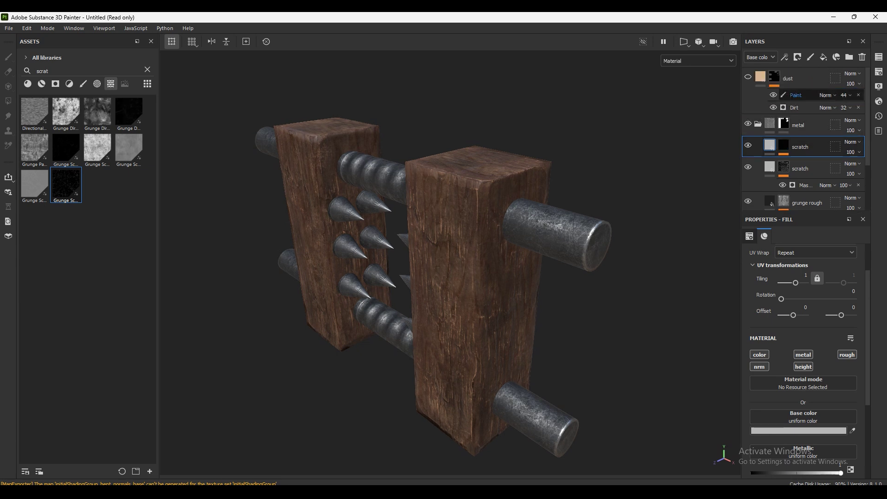
pyautogui.click(795, 95)
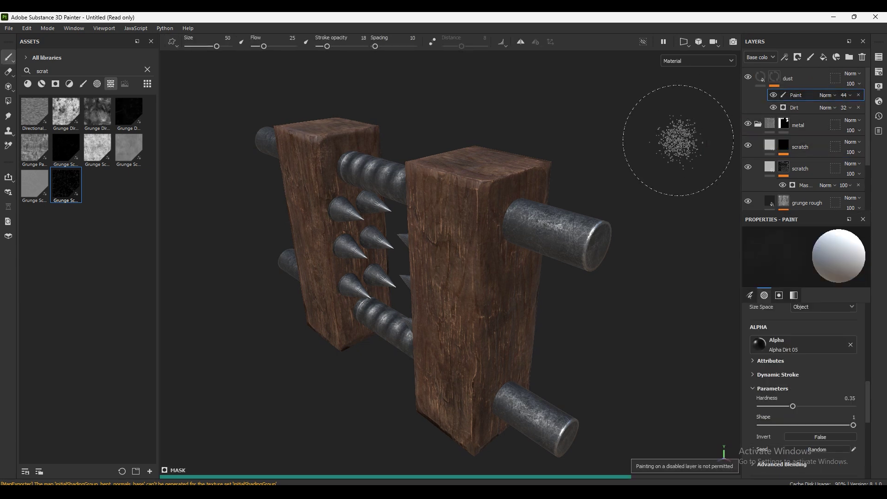
pyautogui.moveTo(494, 170)
pyautogui.keyDown('alt'); pyautogui.mouseDown()
pyautogui.moveTo(410, 177)
pyautogui.moveTo(520, 148)
pyautogui.mouseUp(); pyautogui.keyUp('alt')
pyautogui.scroll(-3, 410, 177)
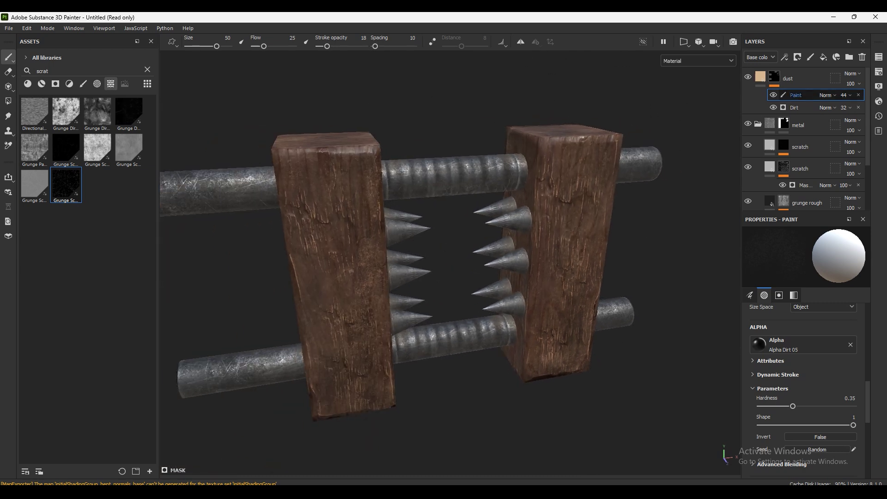
pyautogui.click(843, 95)
pyautogui.moveTo(859, 111); pyautogui.dragTo(849, 111)
pyautogui.moveTo(577, 198)
pyautogui.keyDown('alt'); pyautogui.mouseDown()
pyautogui.moveTo(575, 181)
pyautogui.moveTo(495, 159)
pyautogui.mouseUp(); pyautogui.keyUp('alt')
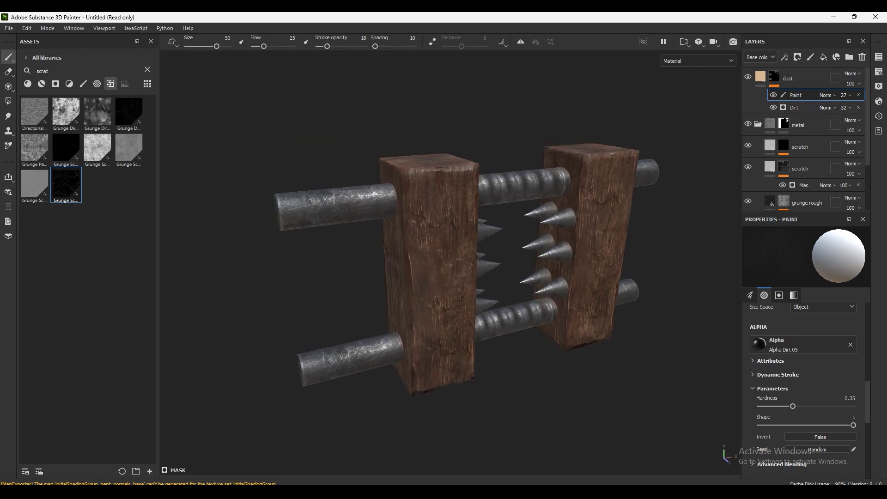
# Step: Preview the trap in the Iray render, then return to the painting view
pyautogui.click(733, 42)
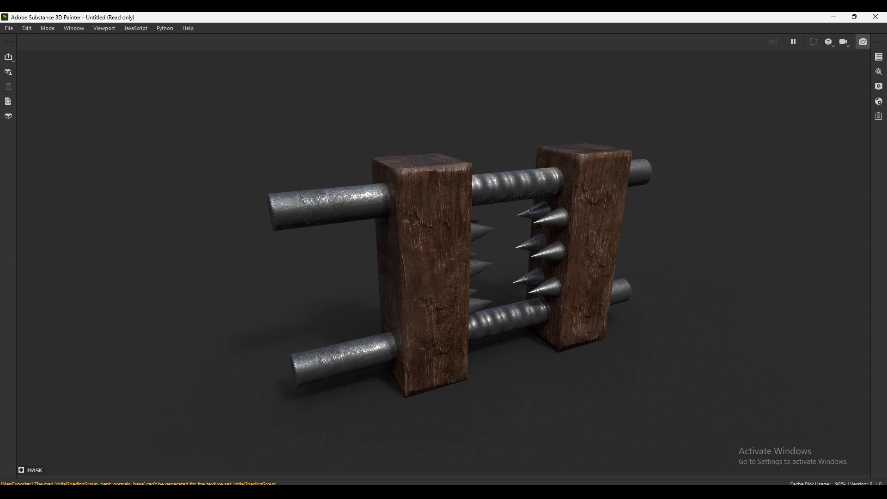
pyautogui.click(863, 41)
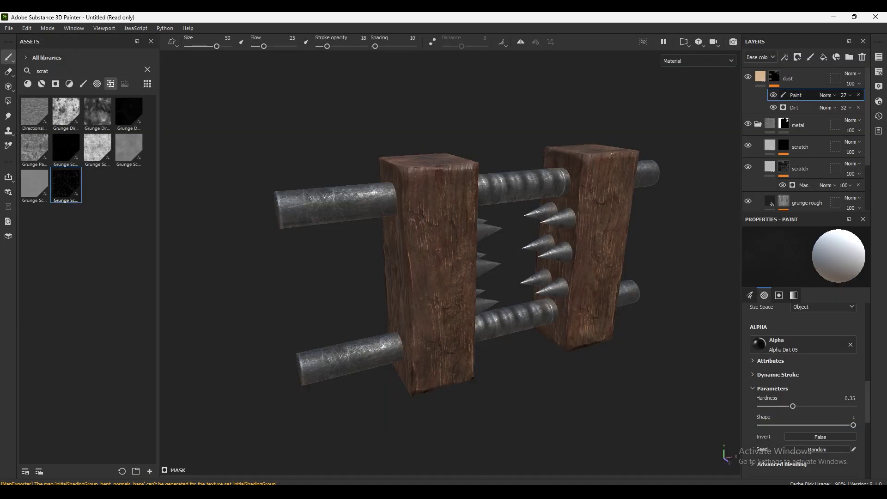
pyautogui.keyDown('alt'); pyautogui.moveTo(528, 103); pyautogui.dragTo(462, 107); pyautogui.keyUp('alt')
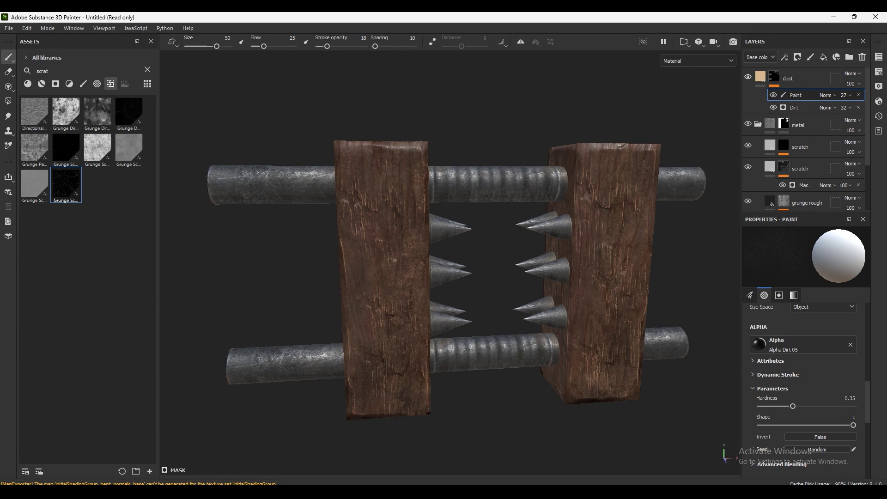
pyautogui.scroll(2, 450, 278)
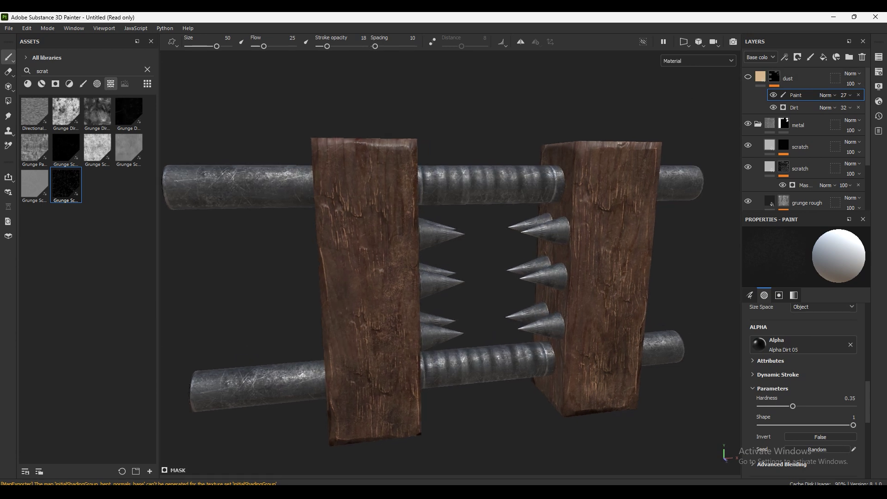
# Step: Add a black-masked fill layer named 'colorvariation' above the scratch layer
pyautogui.click(804, 146)
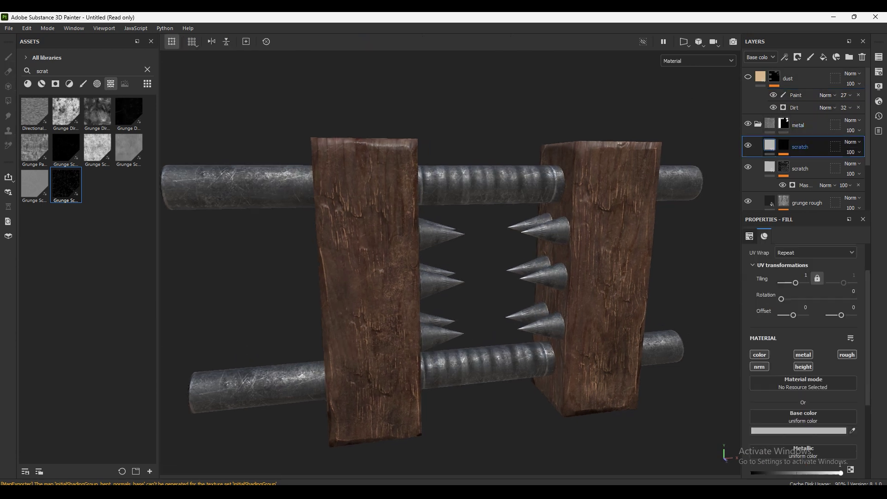
pyautogui.click(824, 57)
pyautogui.rightClick(795, 147)
pyautogui.click(785, 165)
pyautogui.doubleClick(809, 147)
pyautogui.write('color')
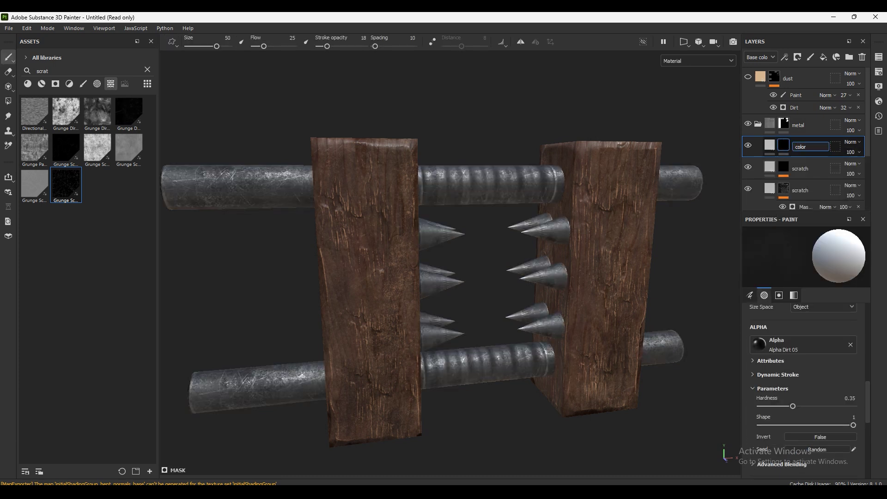
pyautogui.write('variation')
pyautogui.press('Return')
# Step: Add a fill effect to the colorvariation mask using the Grunge Paint Scratched texture
pyautogui.doubleClick(42, 70)
pyautogui.click(35, 147)
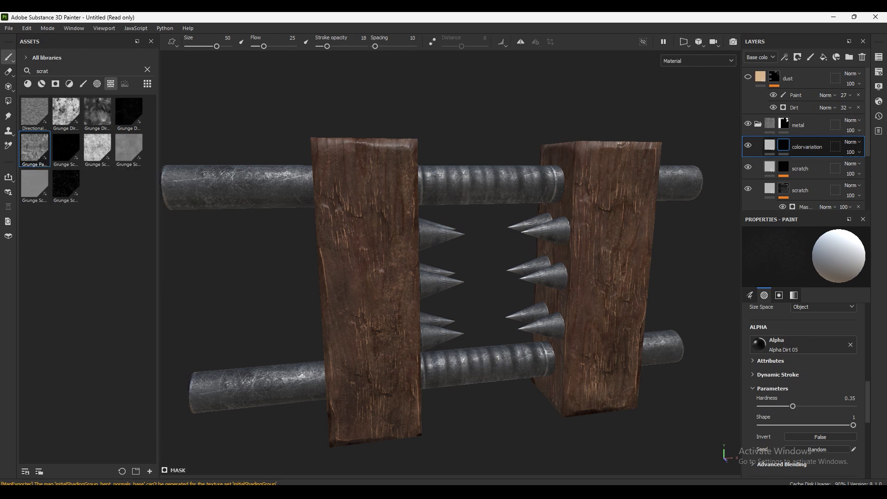
pyautogui.click(785, 57)
pyautogui.click(806, 92)
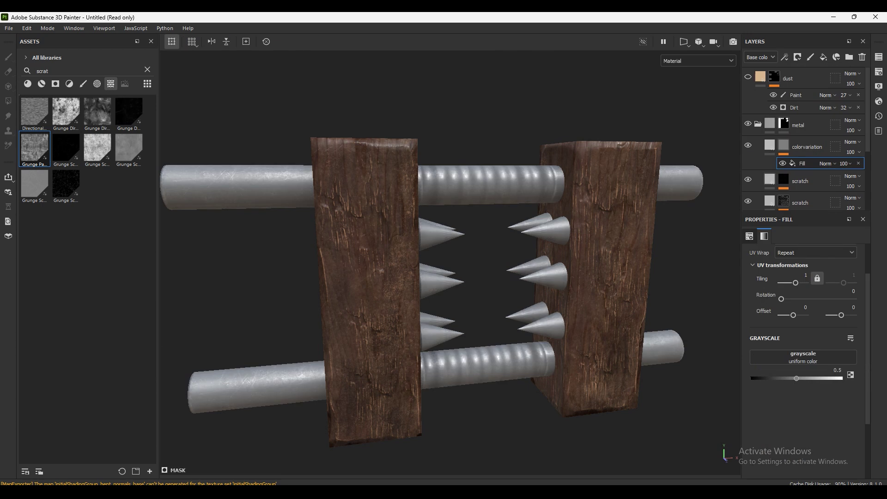
pyautogui.moveTo(35, 149); pyautogui.dragTo(803, 357)
# Step: Give the colorvariation layer an orange-brown base colour (hue 0.1) and roughness 1
pyautogui.click(770, 145)
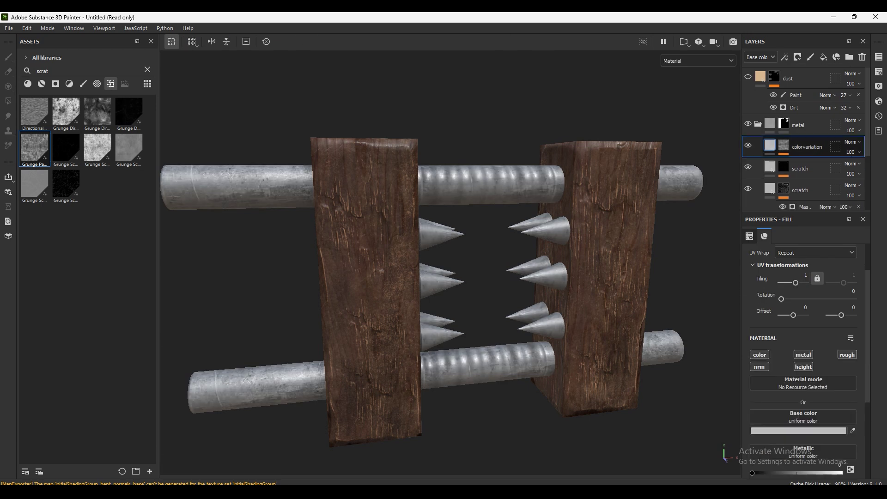
pyautogui.click(826, 431)
pyautogui.write('0.1')
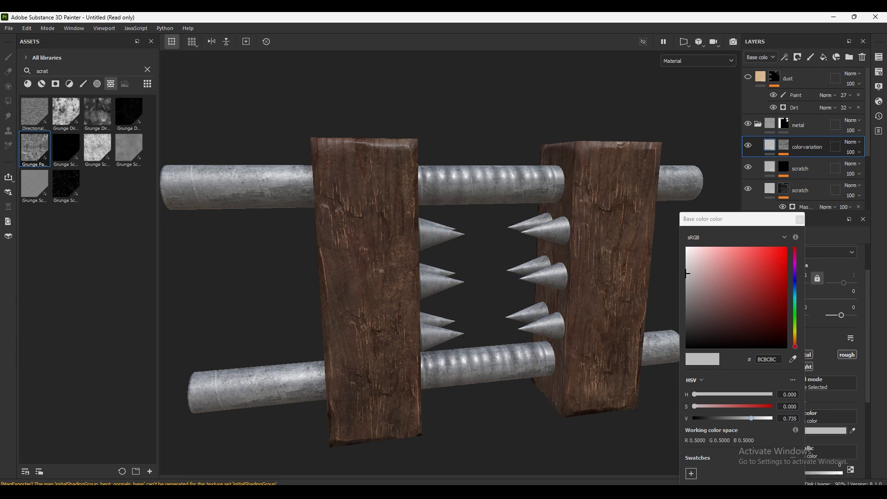
pyautogui.press('Return')
pyautogui.moveTo(770, 286); pyautogui.dragTo(762, 275)
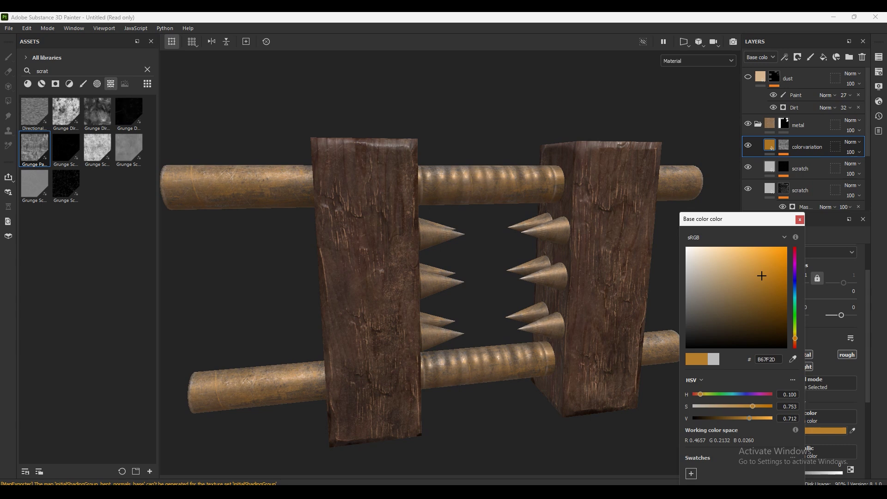
pyautogui.click(800, 219)
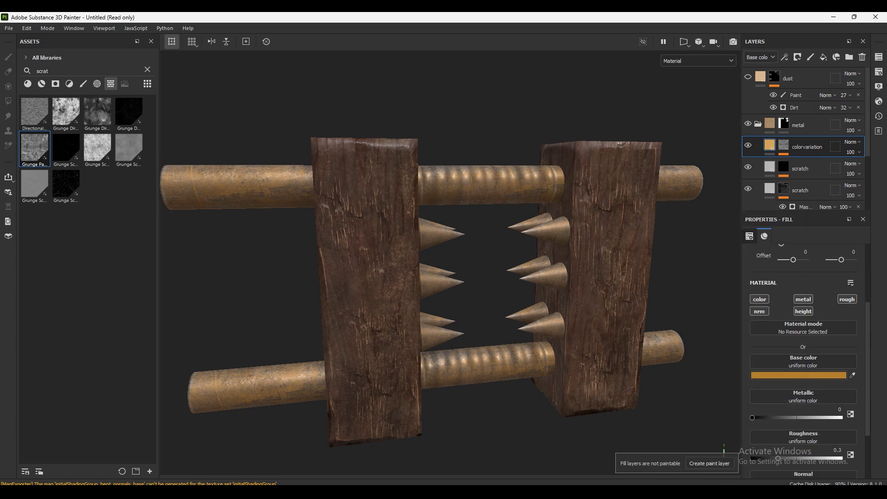
pyautogui.scroll(-3, 803, 346)
pyautogui.moveTo(778, 402); pyautogui.dragTo(840, 403)
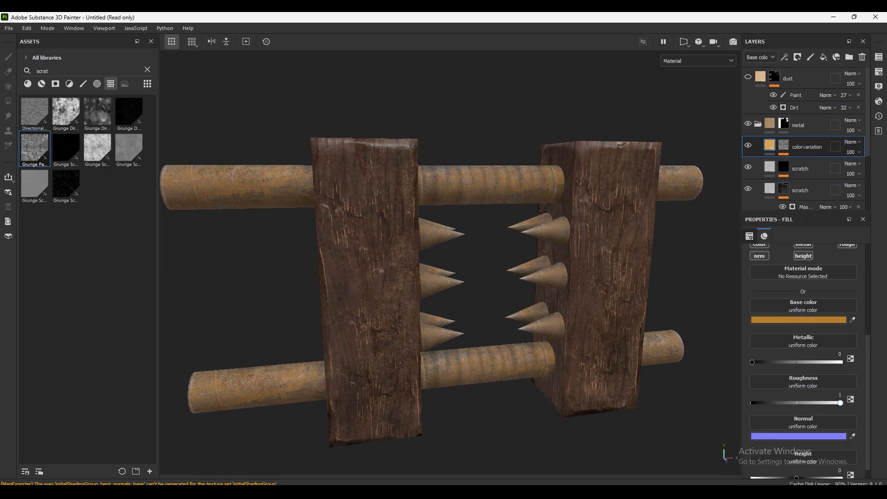
# Step: Darken the base colour to a slightly reddish dark brown, 563515
pyautogui.click(827, 320)
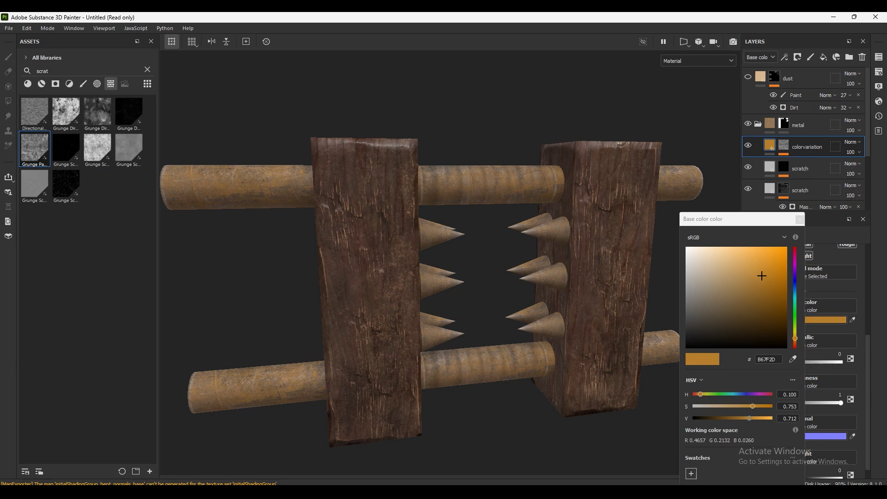
pyautogui.moveTo(762, 276); pyautogui.dragTo(762, 308)
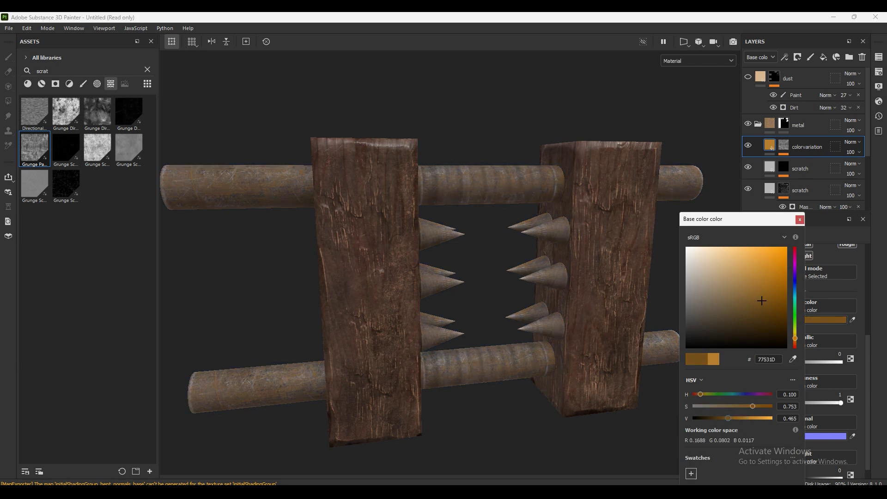
pyautogui.moveTo(762, 309); pyautogui.dragTo(761, 314)
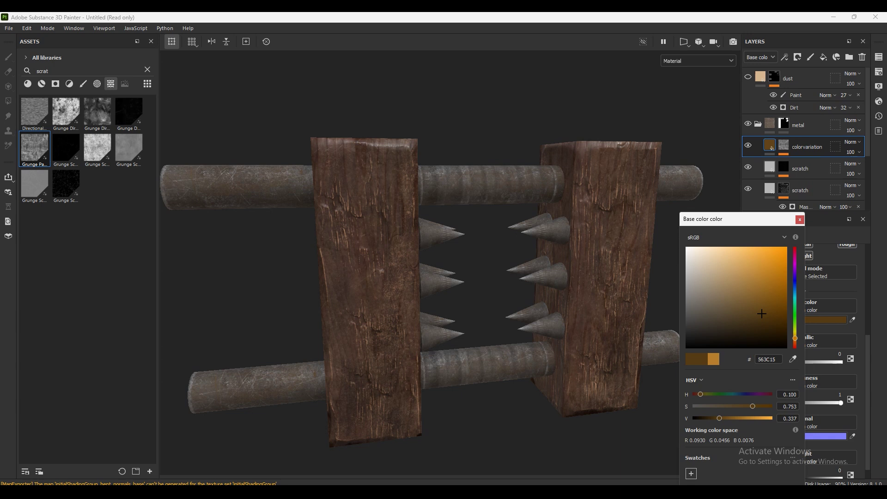
pyautogui.moveTo(796, 339); pyautogui.dragTo(795, 340)
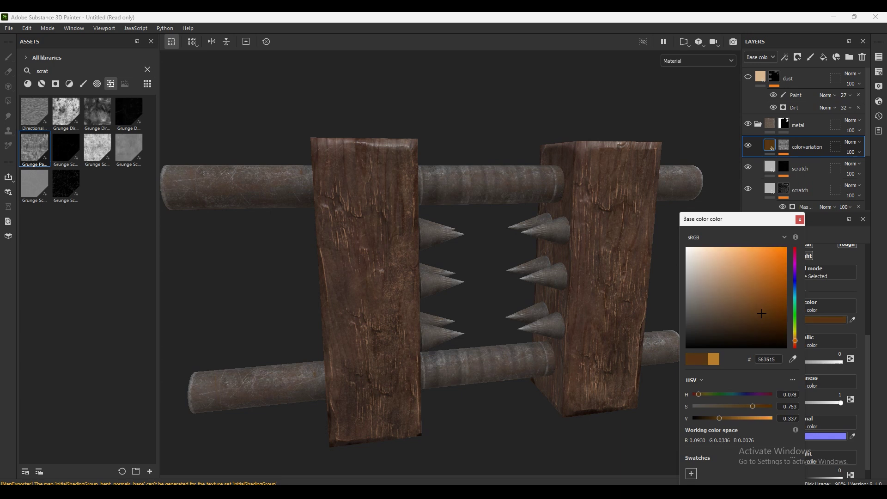
# Step: Tune the Grunge Paint Scratched mask: contrast 0.22, brush pattern 0.02, effect opacity 65
pyautogui.click(799, 219)
pyautogui.moveTo(35, 149); pyautogui.dragTo(784, 147)
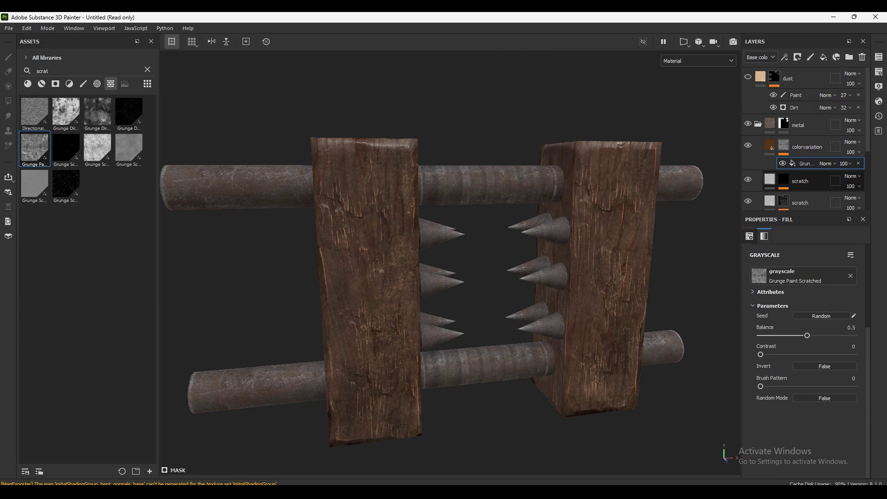
pyautogui.moveTo(760, 354)
pyautogui.mouseDown()
pyautogui.moveTo(780, 354)
pyautogui.moveTo(800, 336)
pyautogui.mouseUp()
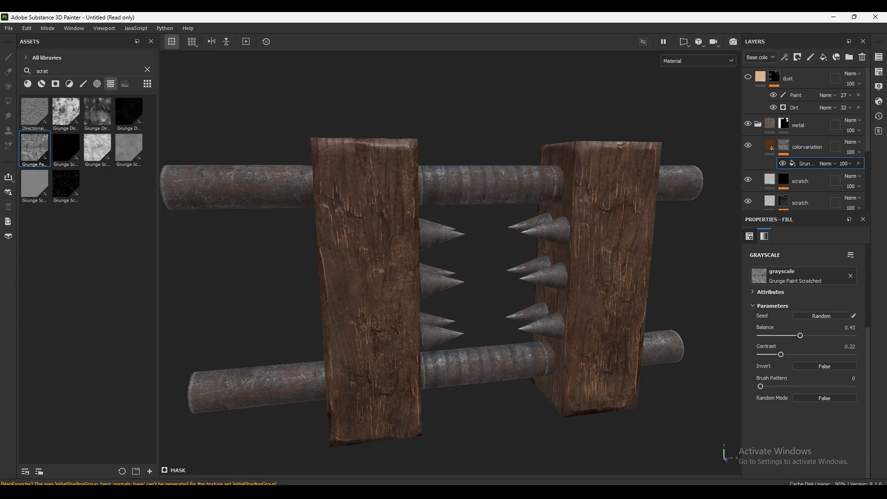
pyautogui.moveTo(761, 386); pyautogui.dragTo(763, 386)
pyautogui.click(844, 164)
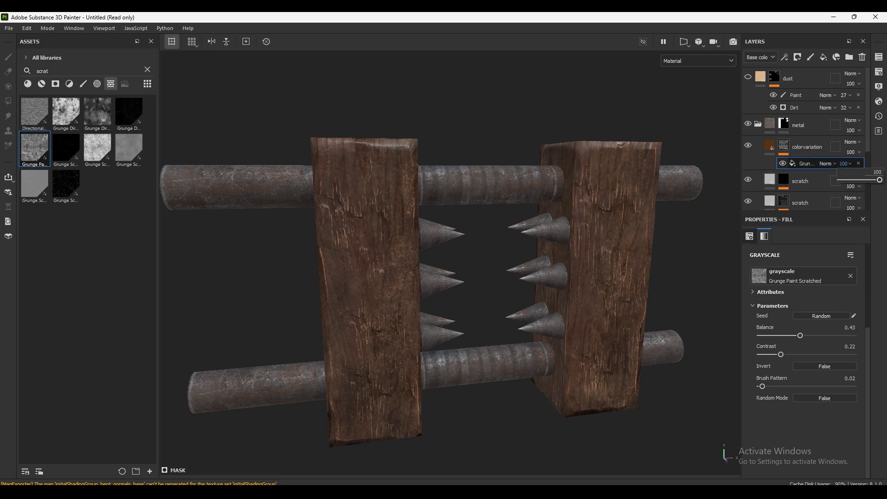
pyautogui.moveTo(879, 180); pyautogui.dragTo(866, 180)
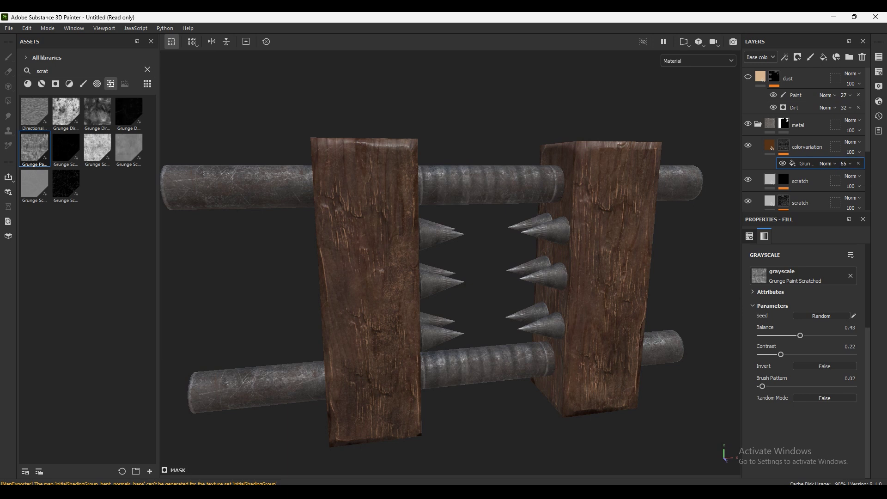
pyautogui.keyDown('alt'); pyautogui.moveTo(416, 231); pyautogui.dragTo(531, 286); pyautogui.keyUp('alt')
pyautogui.keyDown('alt'); pyautogui.moveTo(443, 250); pyautogui.dragTo(490, 231); pyautogui.keyUp('alt')
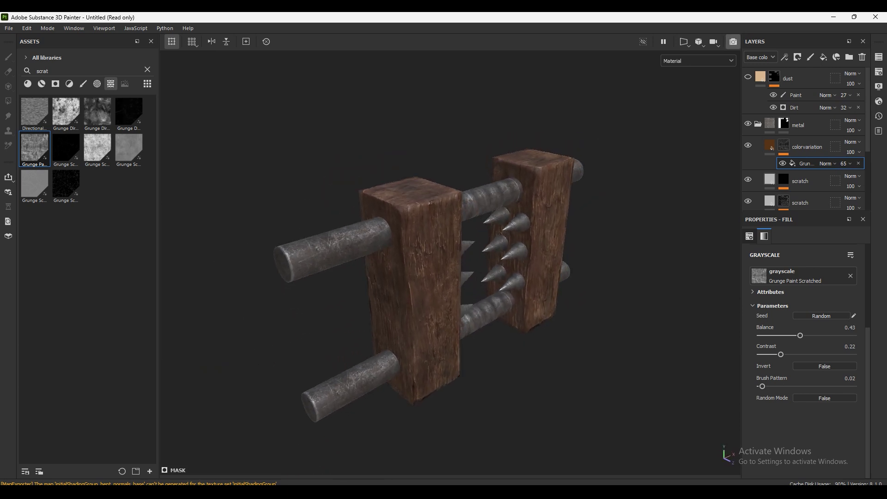
# Step: Inspect the textured trap in the Iray rendered preview from front and three-quarter angles
pyautogui.click(733, 42)
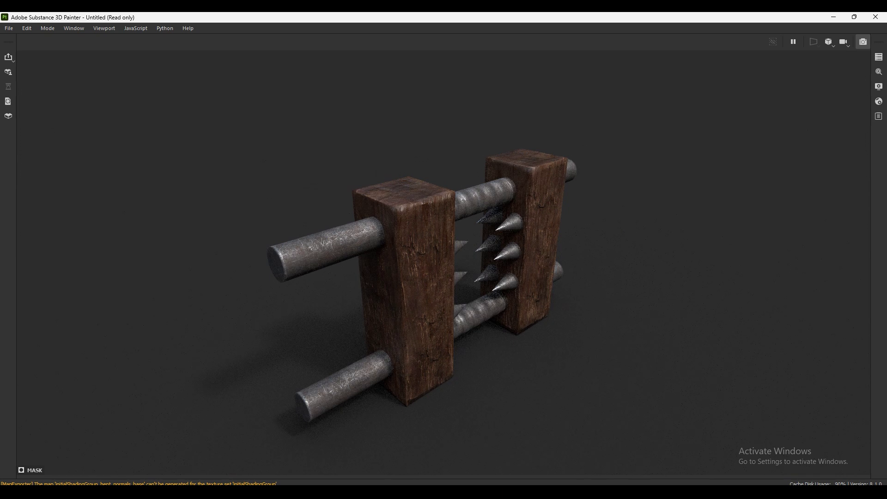
pyautogui.moveTo(443, 250)
pyautogui.keyDown('alt'); pyautogui.mouseDown()
pyautogui.moveTo(467, 250)
pyautogui.moveTo(458, 249)
pyautogui.mouseUp(); pyautogui.keyUp('alt')
pyautogui.scroll(2, 443, 250)
pyautogui.scroll(2, 443, 250)
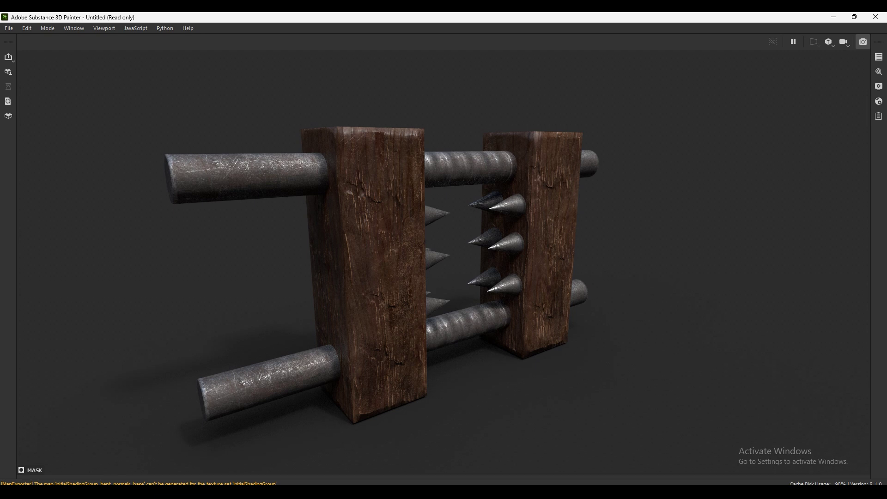
pyautogui.click(863, 41)
pyautogui.moveTo(444, 249)
pyautogui.keyDown('alt'); pyautogui.mouseDown()
pyautogui.moveTo(392, 249)
pyautogui.moveTo(444, 268)
pyautogui.moveTo(435, 295)
pyautogui.moveTo(443, 251)
pyautogui.moveTo(418, 252)
pyautogui.moveTo(506, 245)
pyautogui.moveTo(455, 247)
pyautogui.moveTo(451, 275)
pyautogui.mouseUp(); pyautogui.keyUp('alt')
pyautogui.scroll(3, 450, 259)
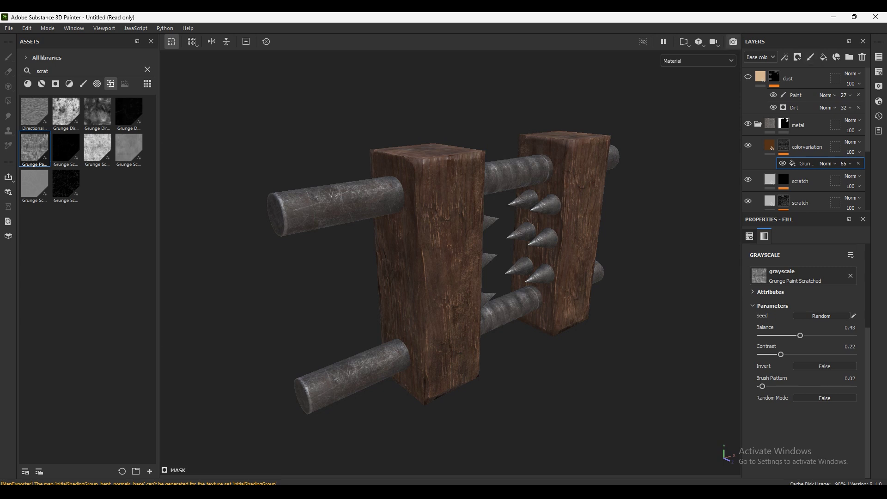
pyautogui.click(733, 42)
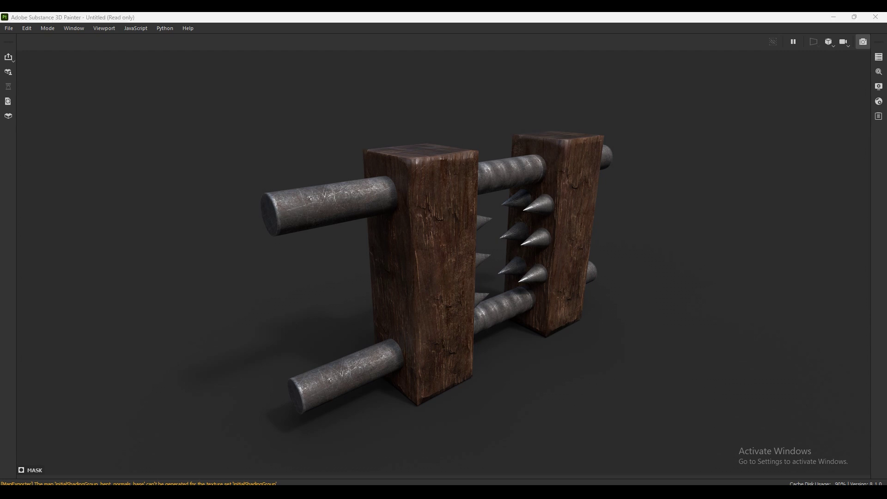
# Step: Set the colorvariation layer's base colour to the darker brown 4D2502
pyautogui.press('Tab')
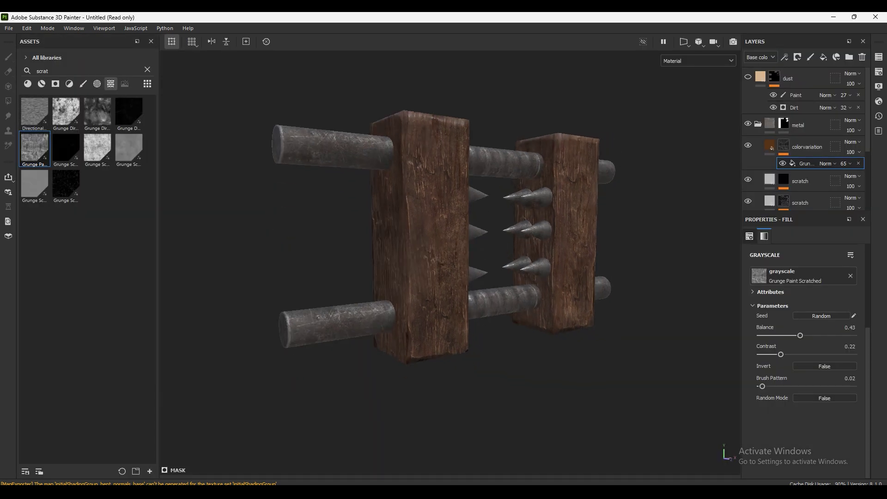
pyautogui.keyDown('alt'); pyautogui.moveTo(444, 259); pyautogui.dragTo(536, 259); pyautogui.keyUp('alt')
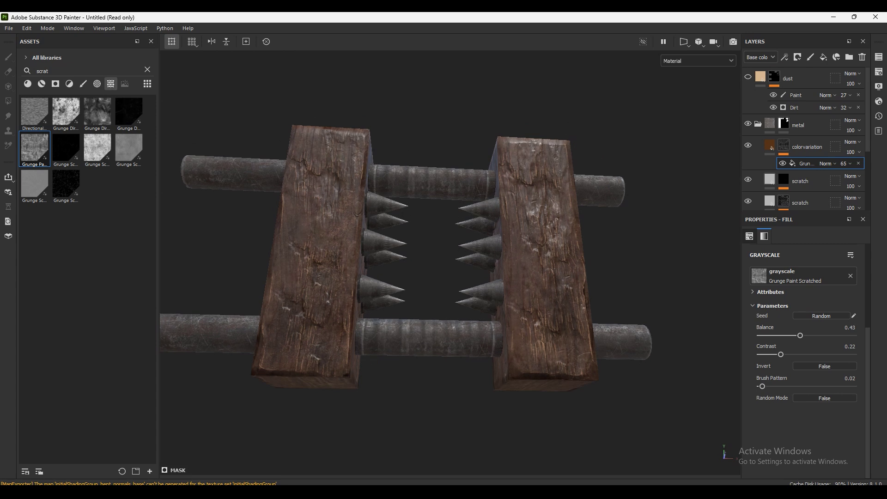
pyautogui.keyDown('alt'); pyautogui.moveTo(444, 258); pyautogui.dragTo(555, 235); pyautogui.keyUp('alt')
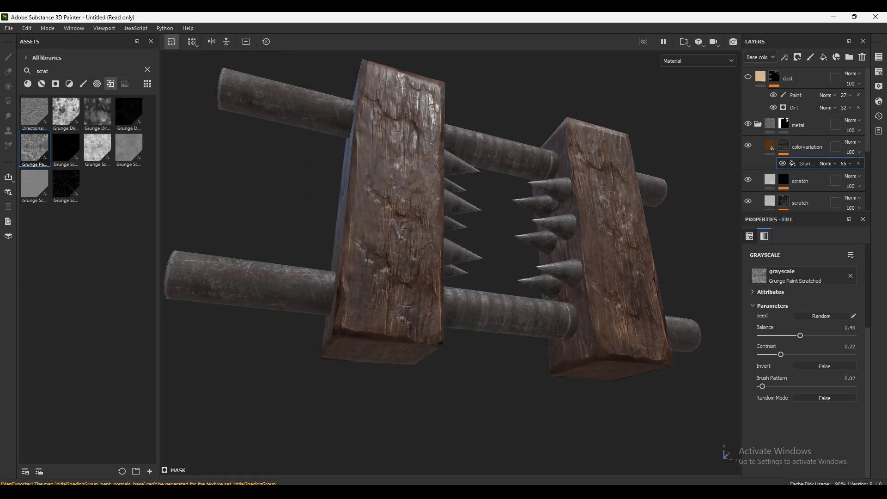
pyautogui.click(807, 146)
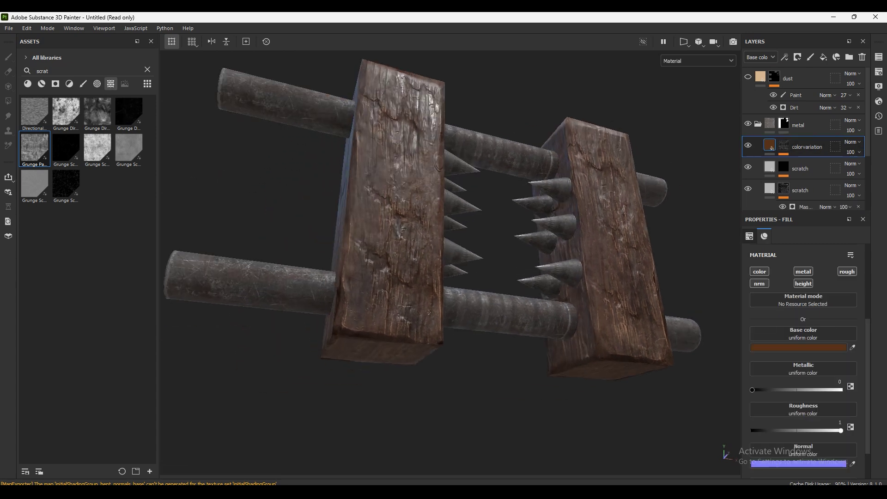
pyautogui.click(798, 347)
pyautogui.moveTo(762, 313); pyautogui.dragTo(776, 314)
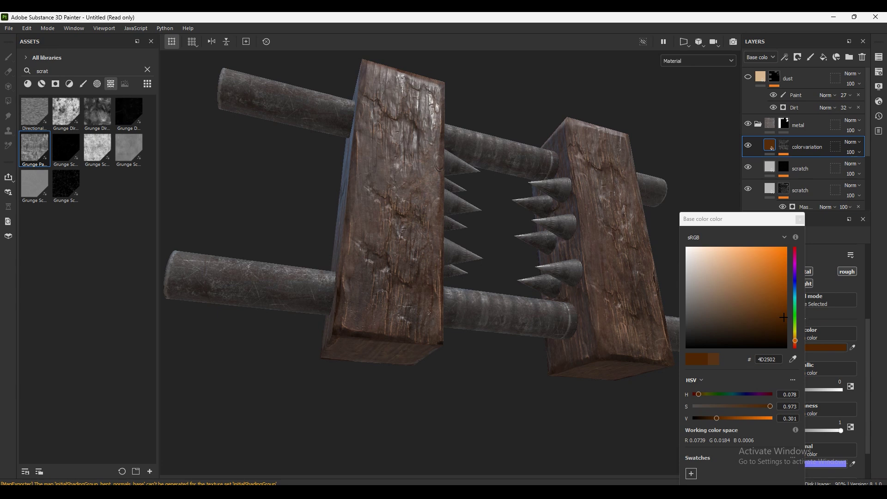
pyautogui.click(725, 451)
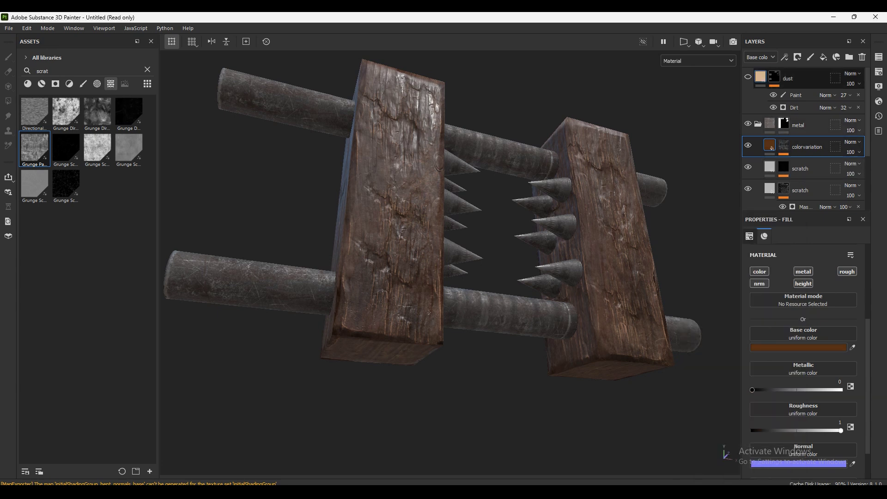
pyautogui.scroll(-3, 804, 138)
pyautogui.scroll(-3, 804, 139)
pyautogui.scroll(-2, 771, 158)
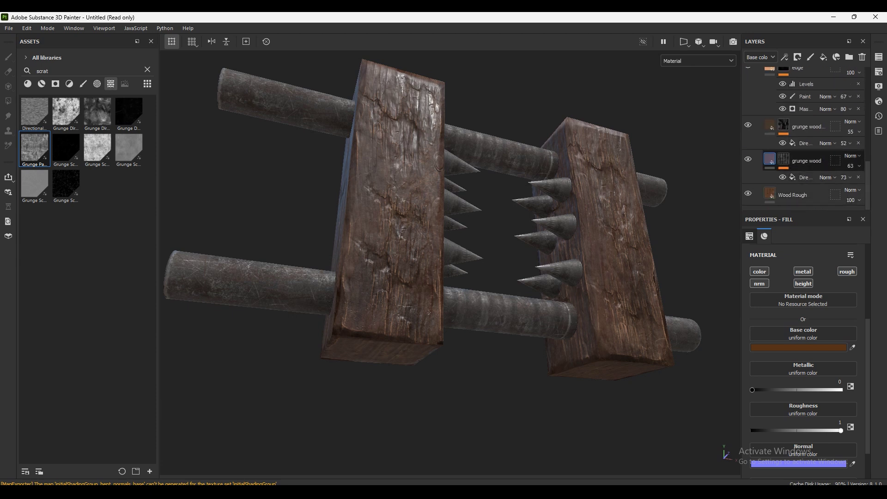
# Step: Try a more saturated brown on the Wood Rough layer, then undo it to keep the original
pyautogui.click(794, 194)
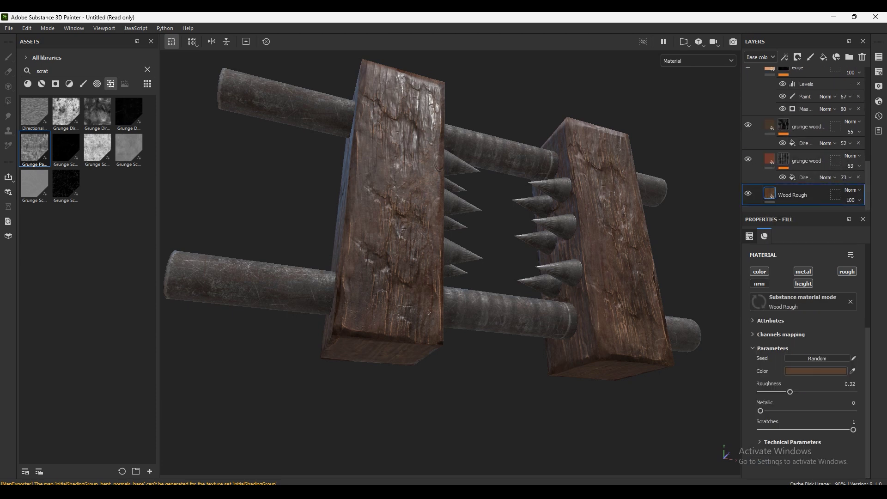
pyautogui.click(786, 371)
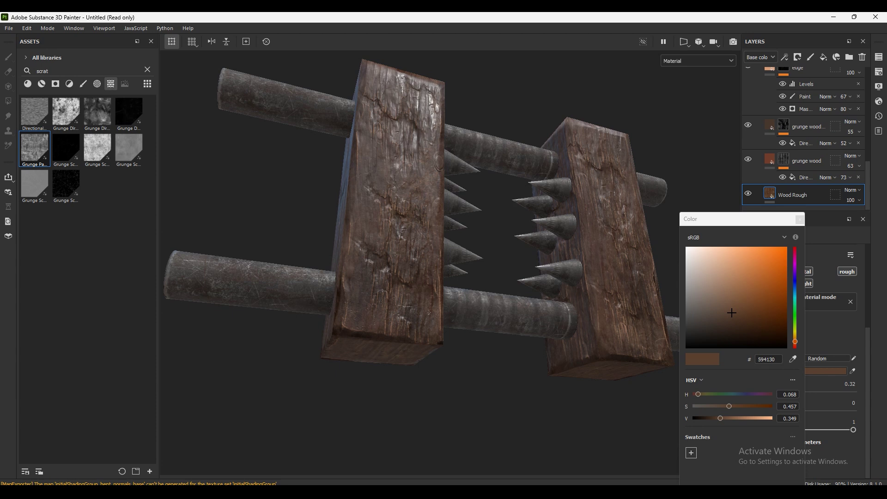
pyautogui.moveTo(731, 313); pyautogui.dragTo(753, 310)
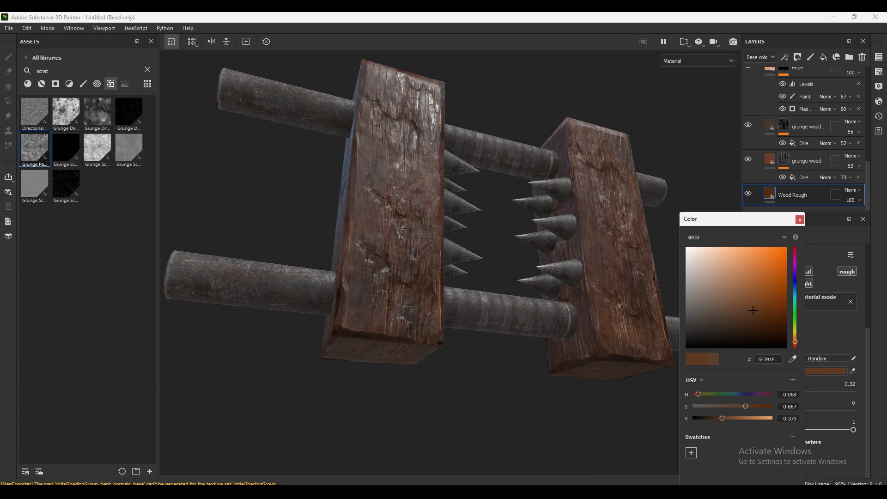
pyautogui.keyDown('alt'); pyautogui.moveTo(415, 231); pyautogui.dragTo(468, 231); pyautogui.keyUp('alt')
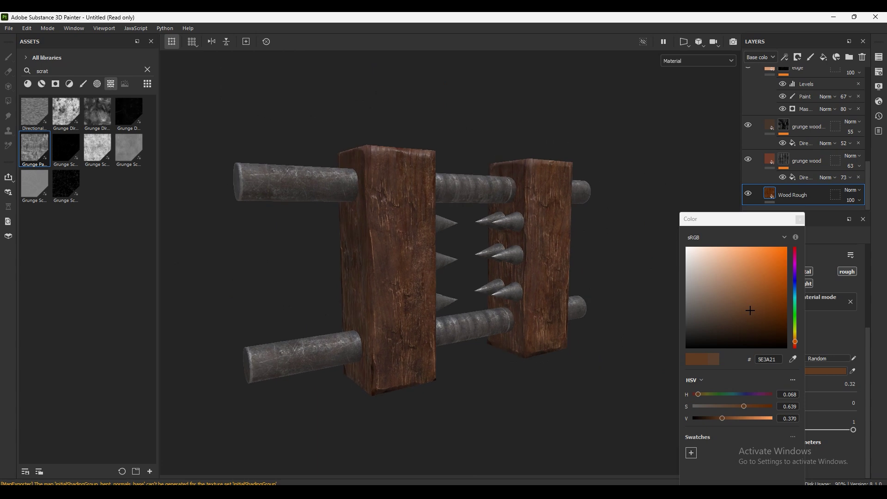
pyautogui.hotkey('ctrl', 'z')
pyautogui.click(799, 219)
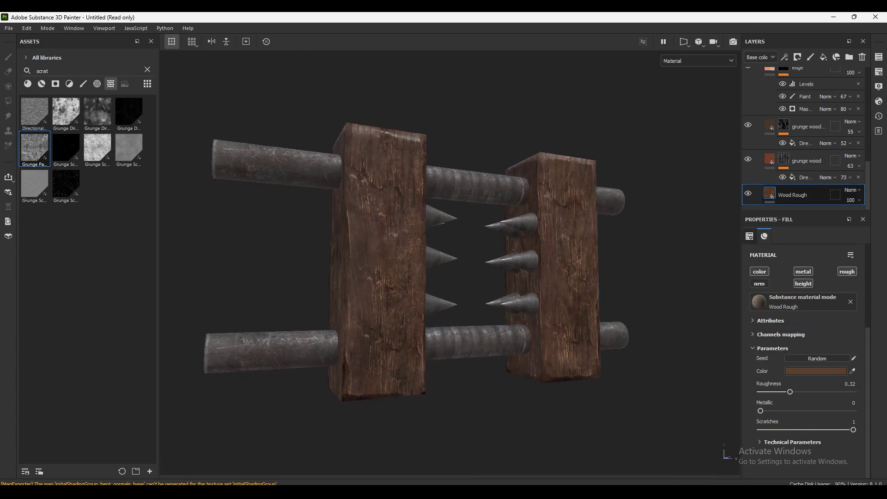
# Step: Test higher roughness values on the Wood Rough layer and check them in the Iray render
pyautogui.moveTo(794, 392); pyautogui.dragTo(821, 392)
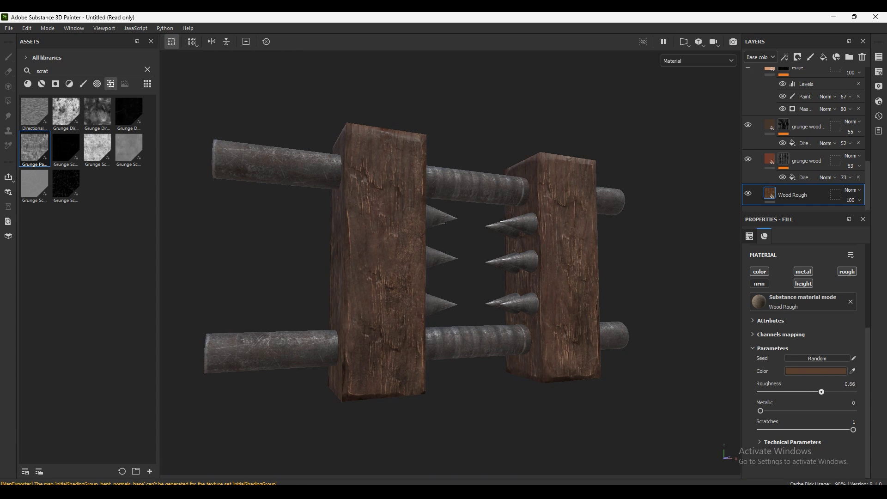
pyautogui.moveTo(822, 392)
pyautogui.mouseDown()
pyautogui.moveTo(852, 392)
pyautogui.moveTo(831, 392)
pyautogui.mouseUp()
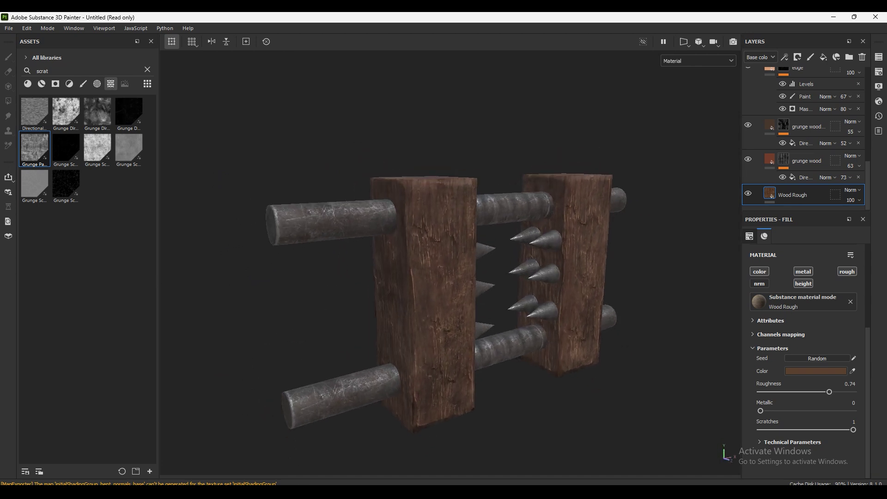
pyautogui.click(733, 41)
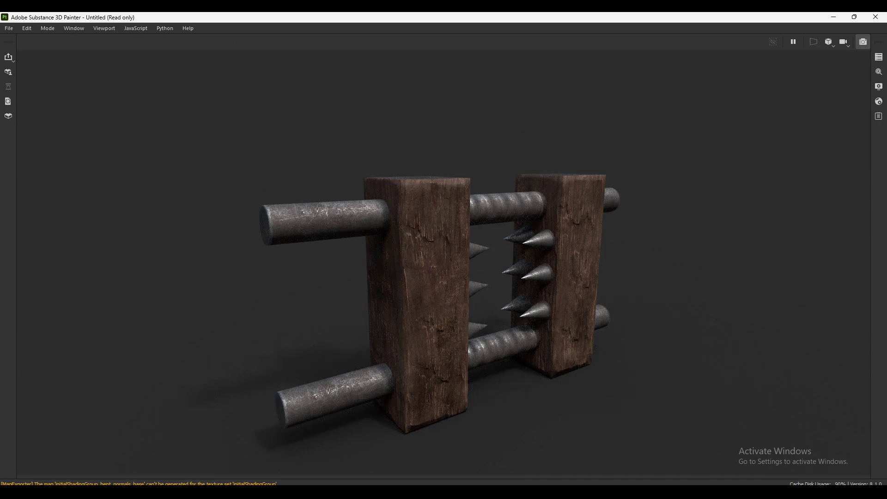
pyautogui.click(863, 42)
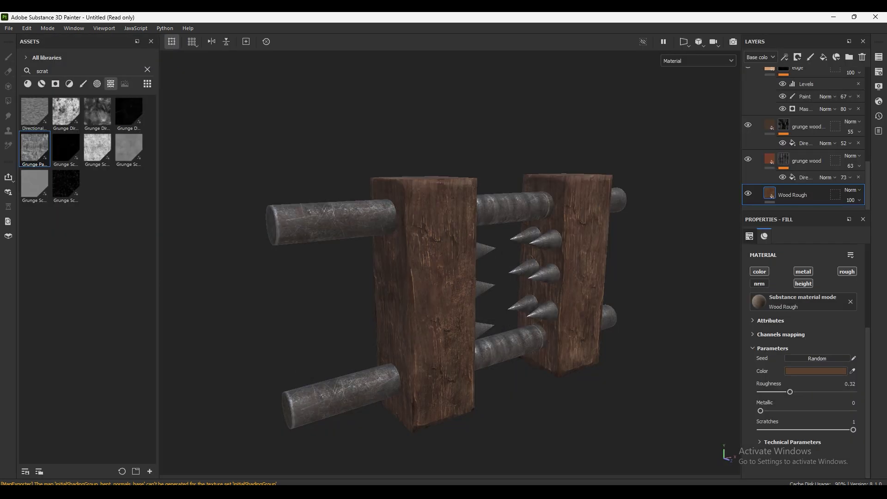